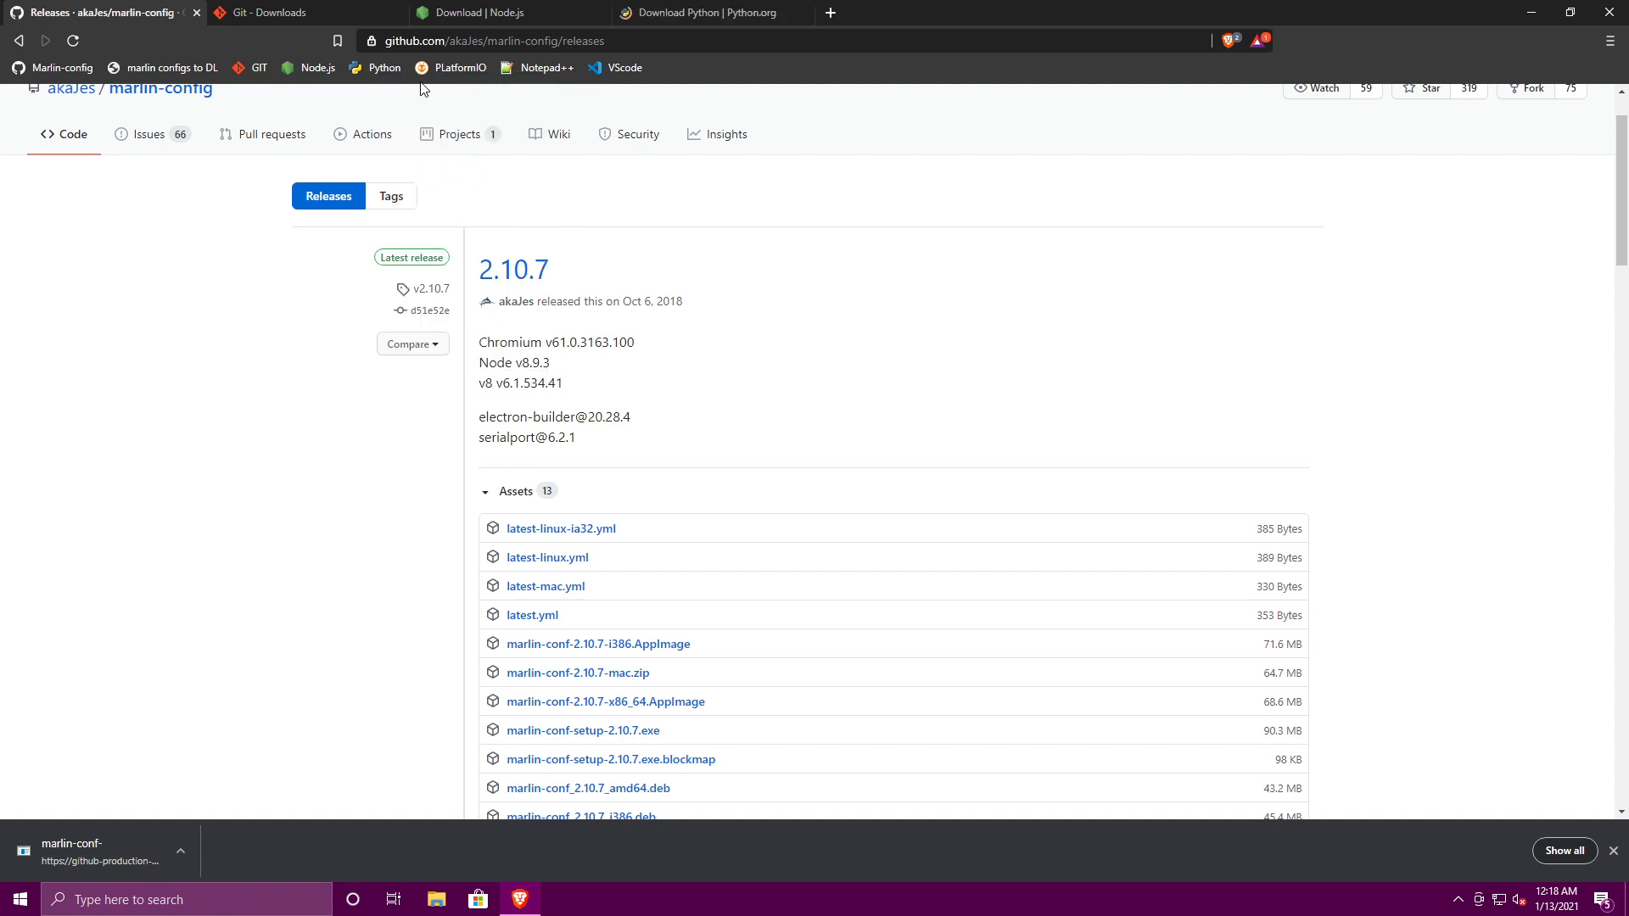
- Open the saved VScode download bookmark in a new browser tab and try the same with the Notepad++ bookmark
right_click(618, 68)
click(637, 83)
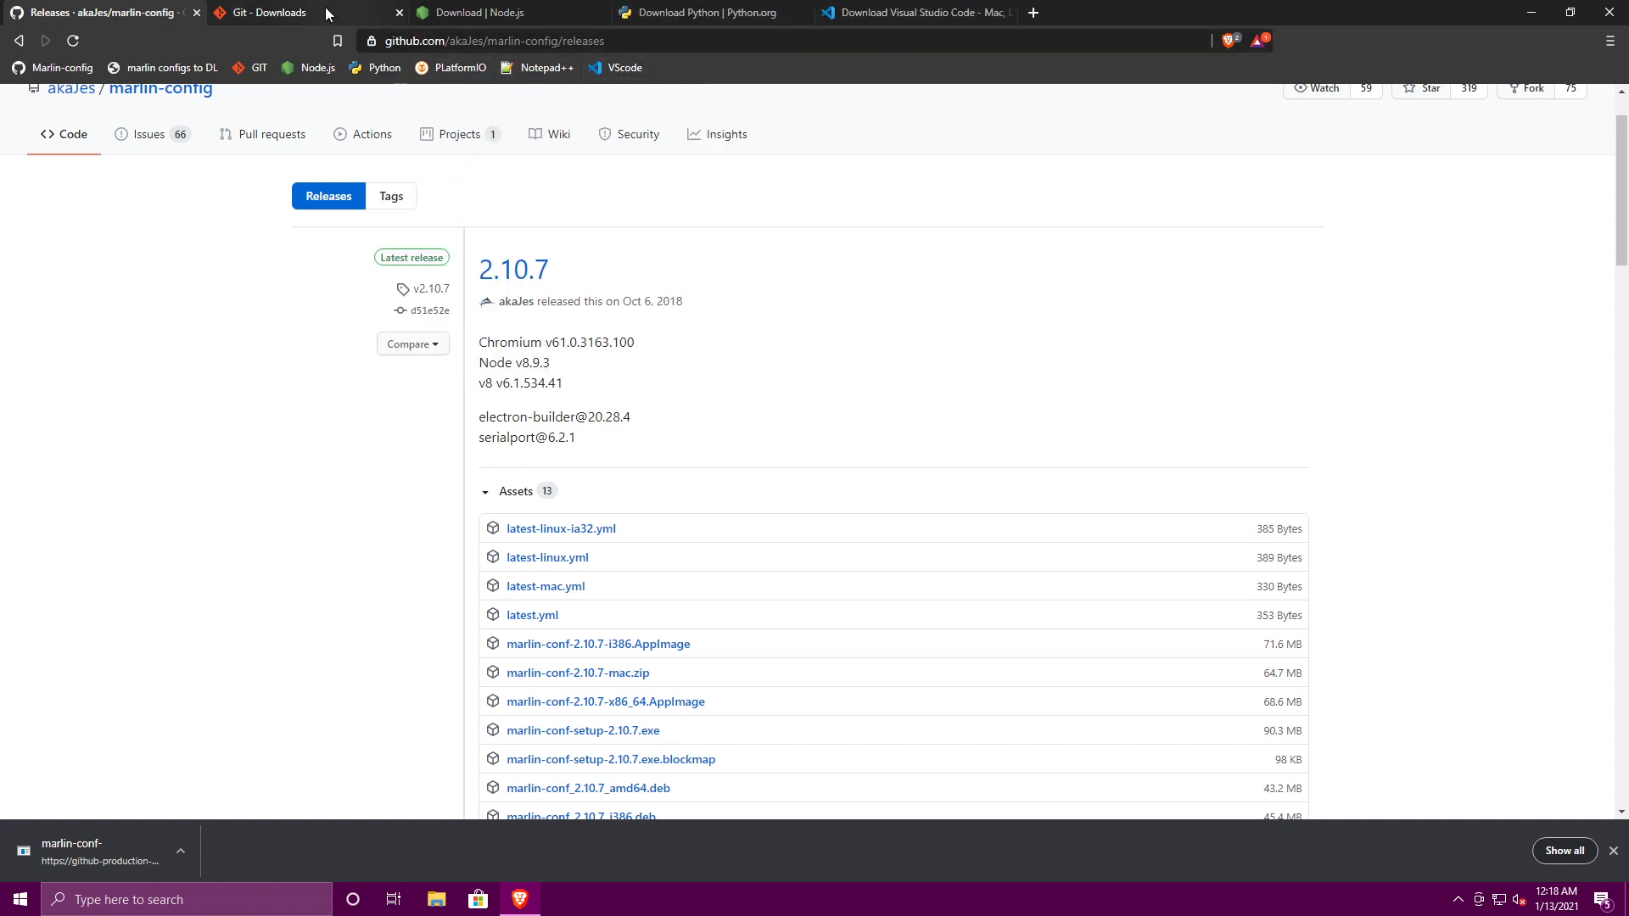
right_click(541, 68)
click(567, 78)
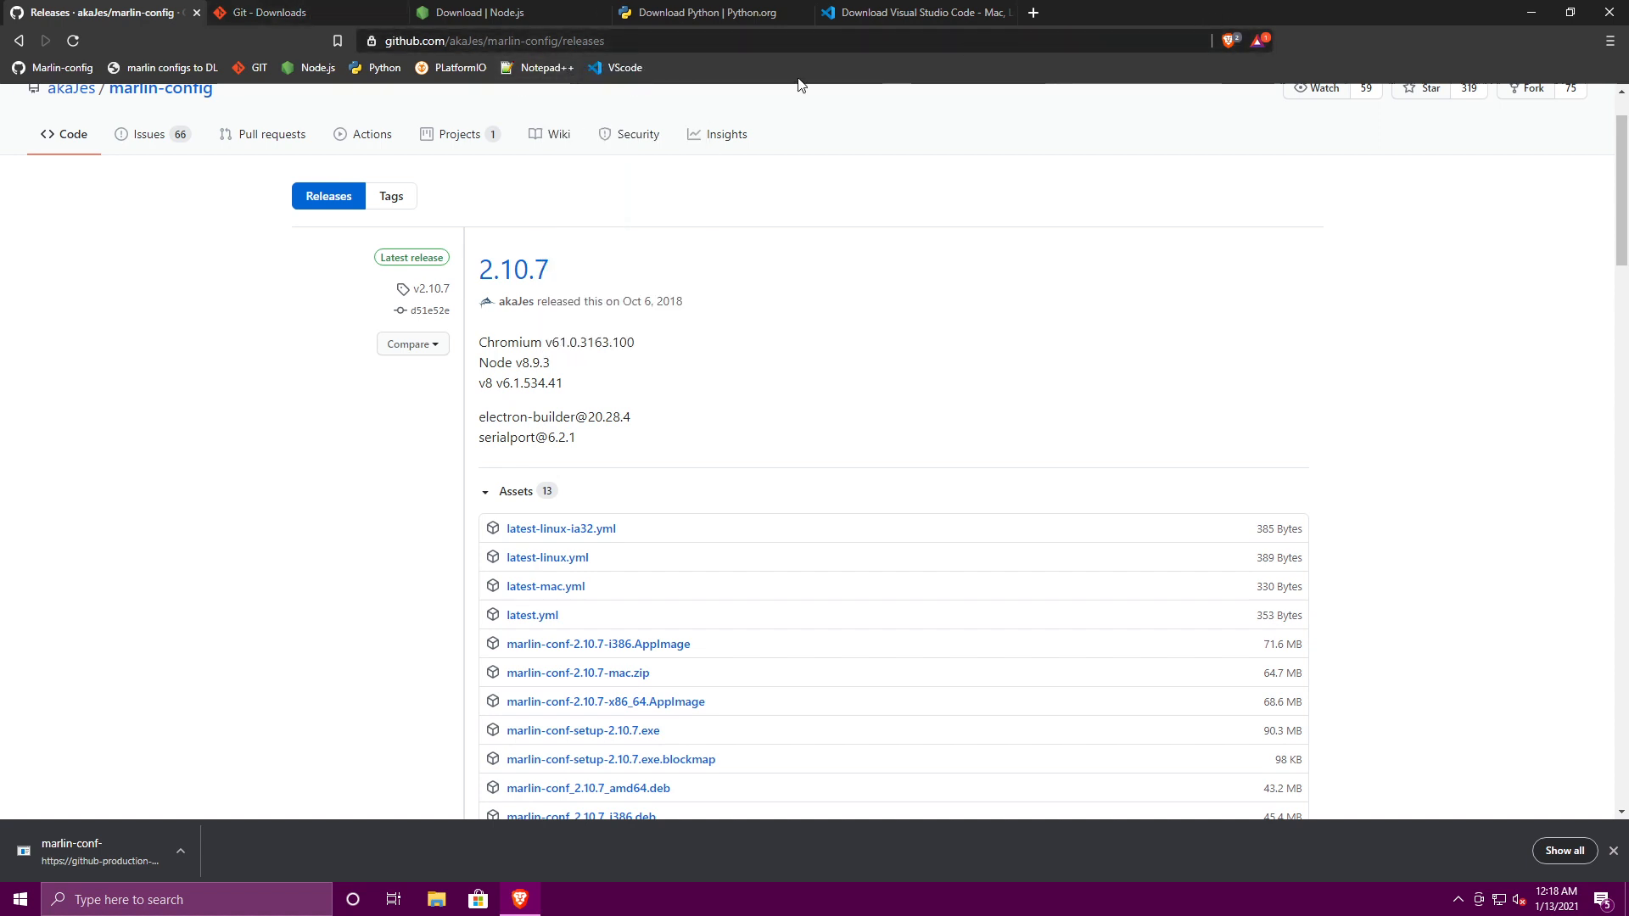
- Download the Windows installers for Git and the LTS version of Node.js from their open download pages
click(343, 12)
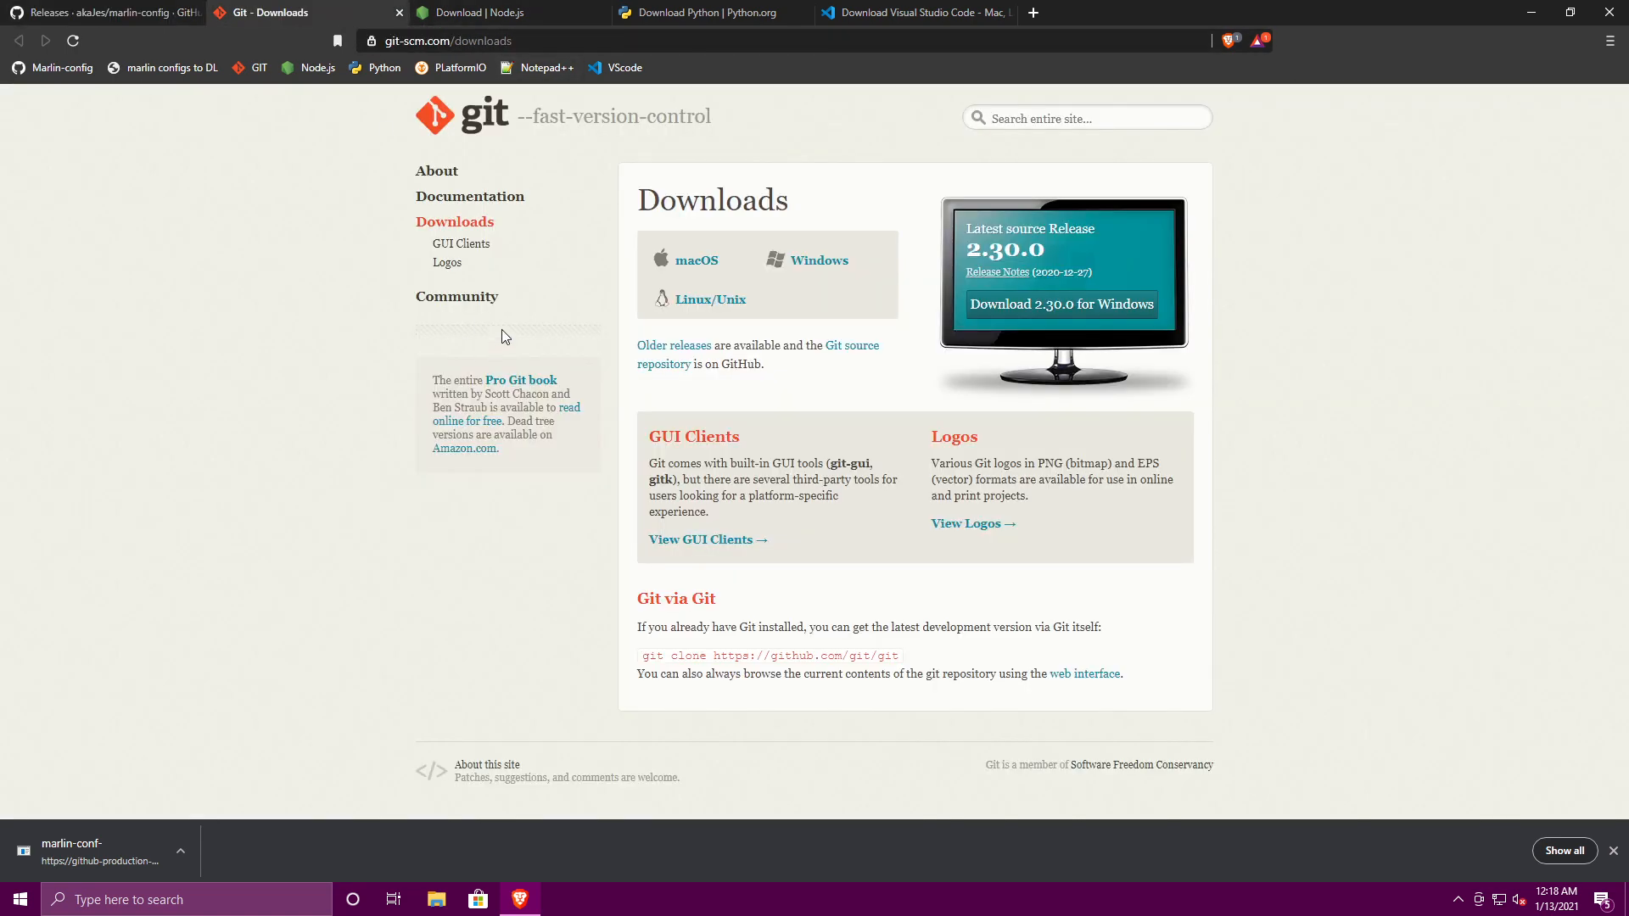
click(815, 276)
click(480, 12)
click(523, 427)
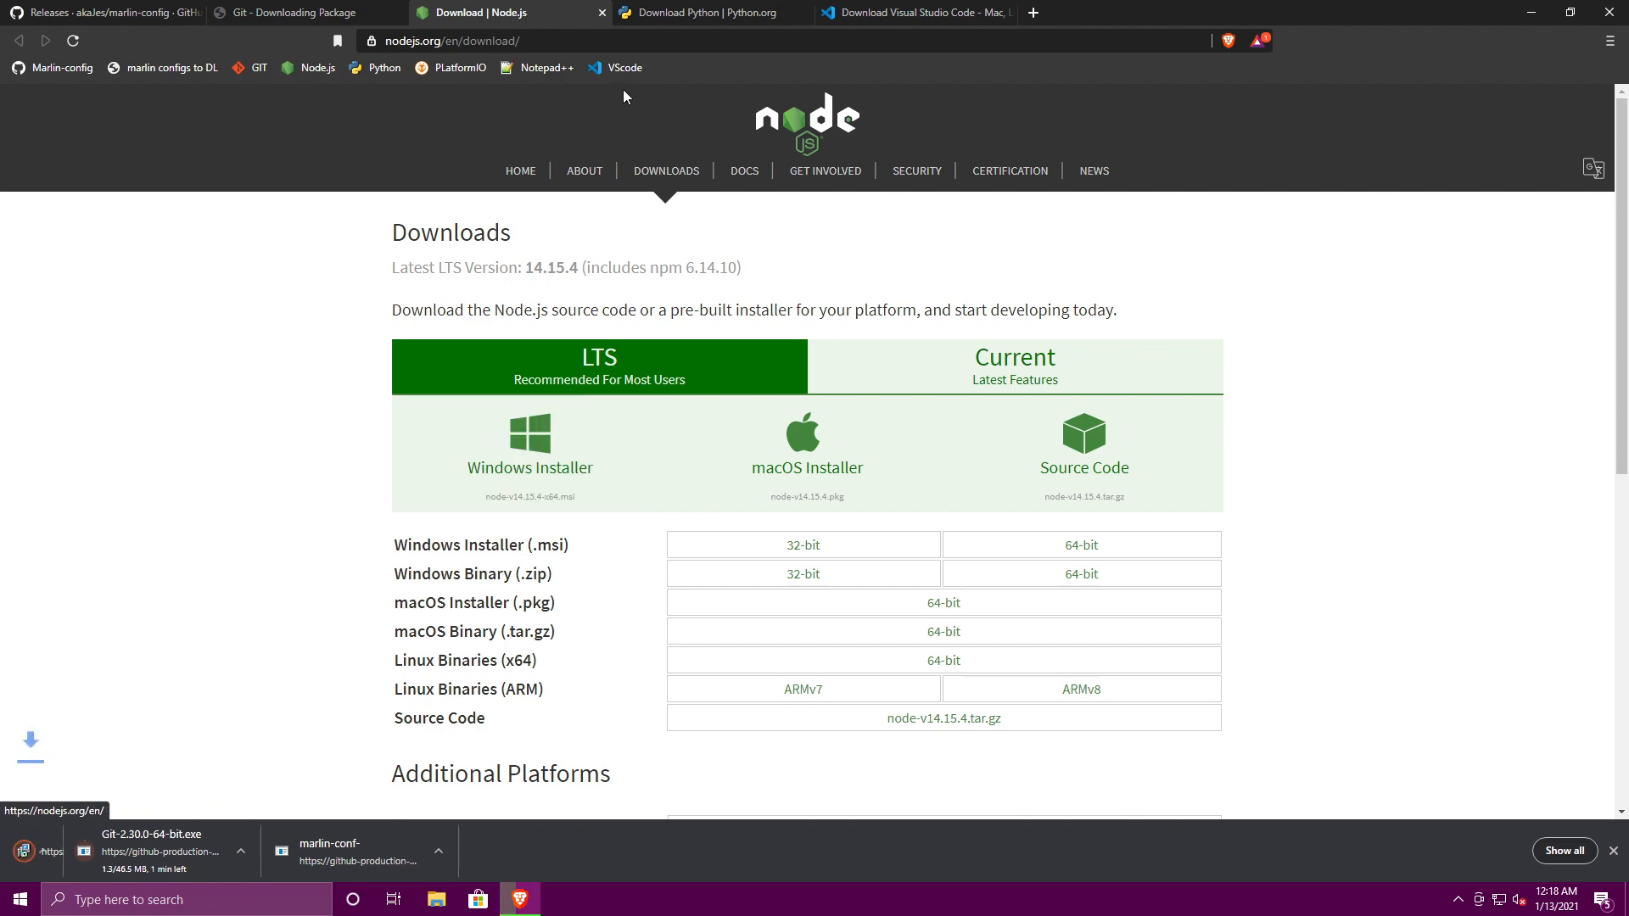
- Download the Python 3.9.1 installer and the Windows version of Visual Studio Code from their open pages
click(710, 12)
click(472, 348)
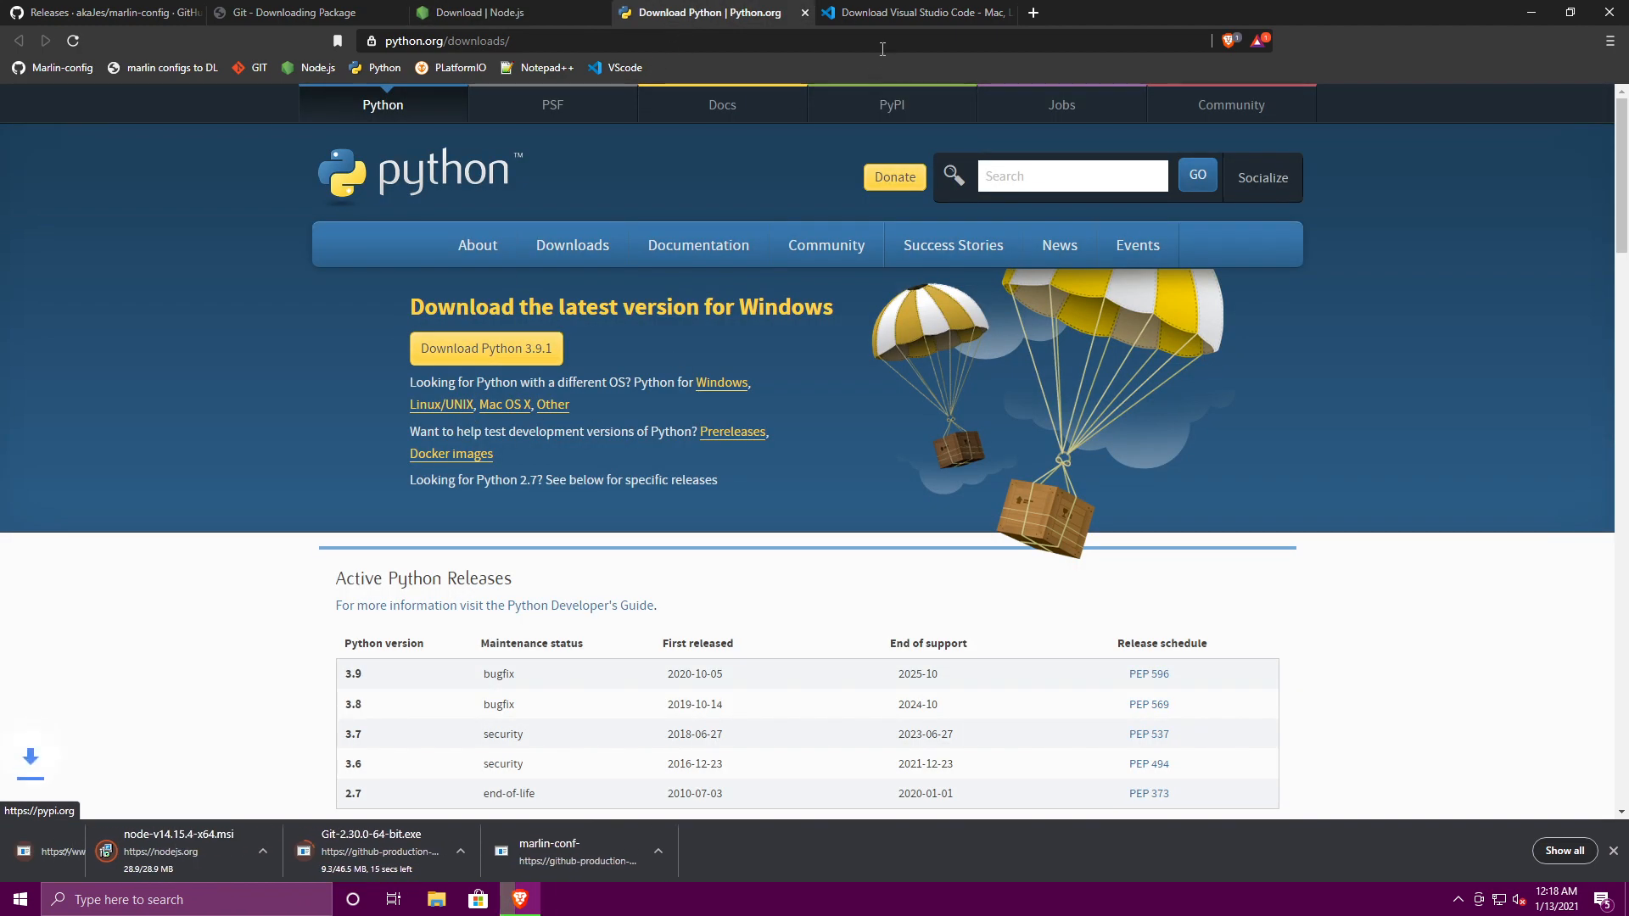
click(900, 18)
click(500, 505)
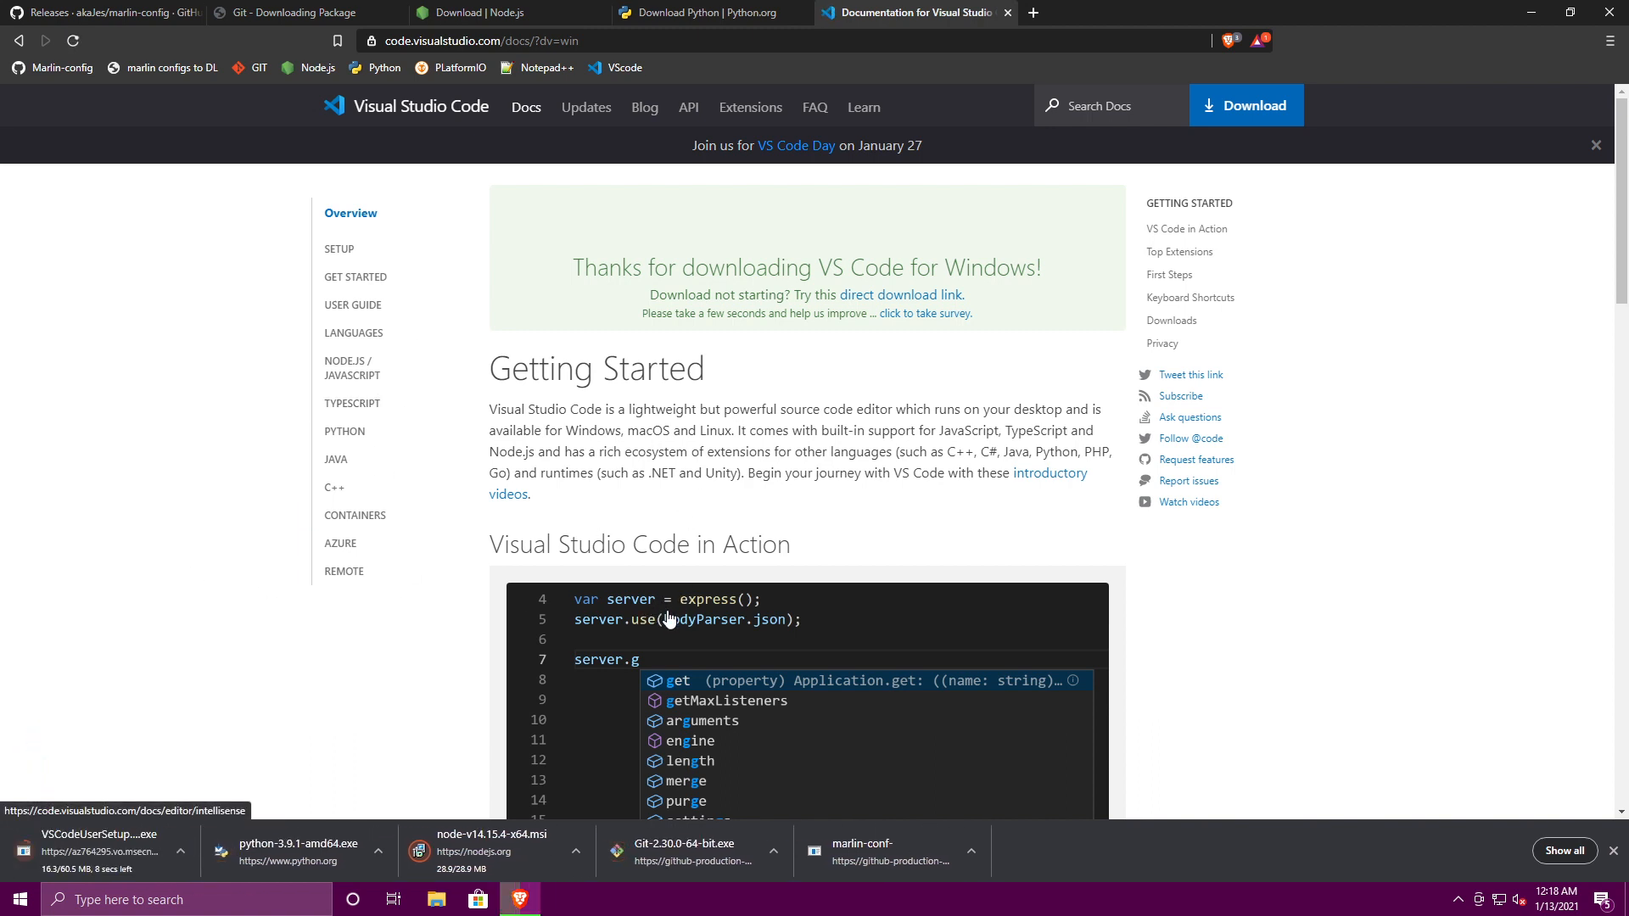
- Run the downloaded Git-2.30.0-64-bit.exe and install Git with all default setup options
click(691, 833)
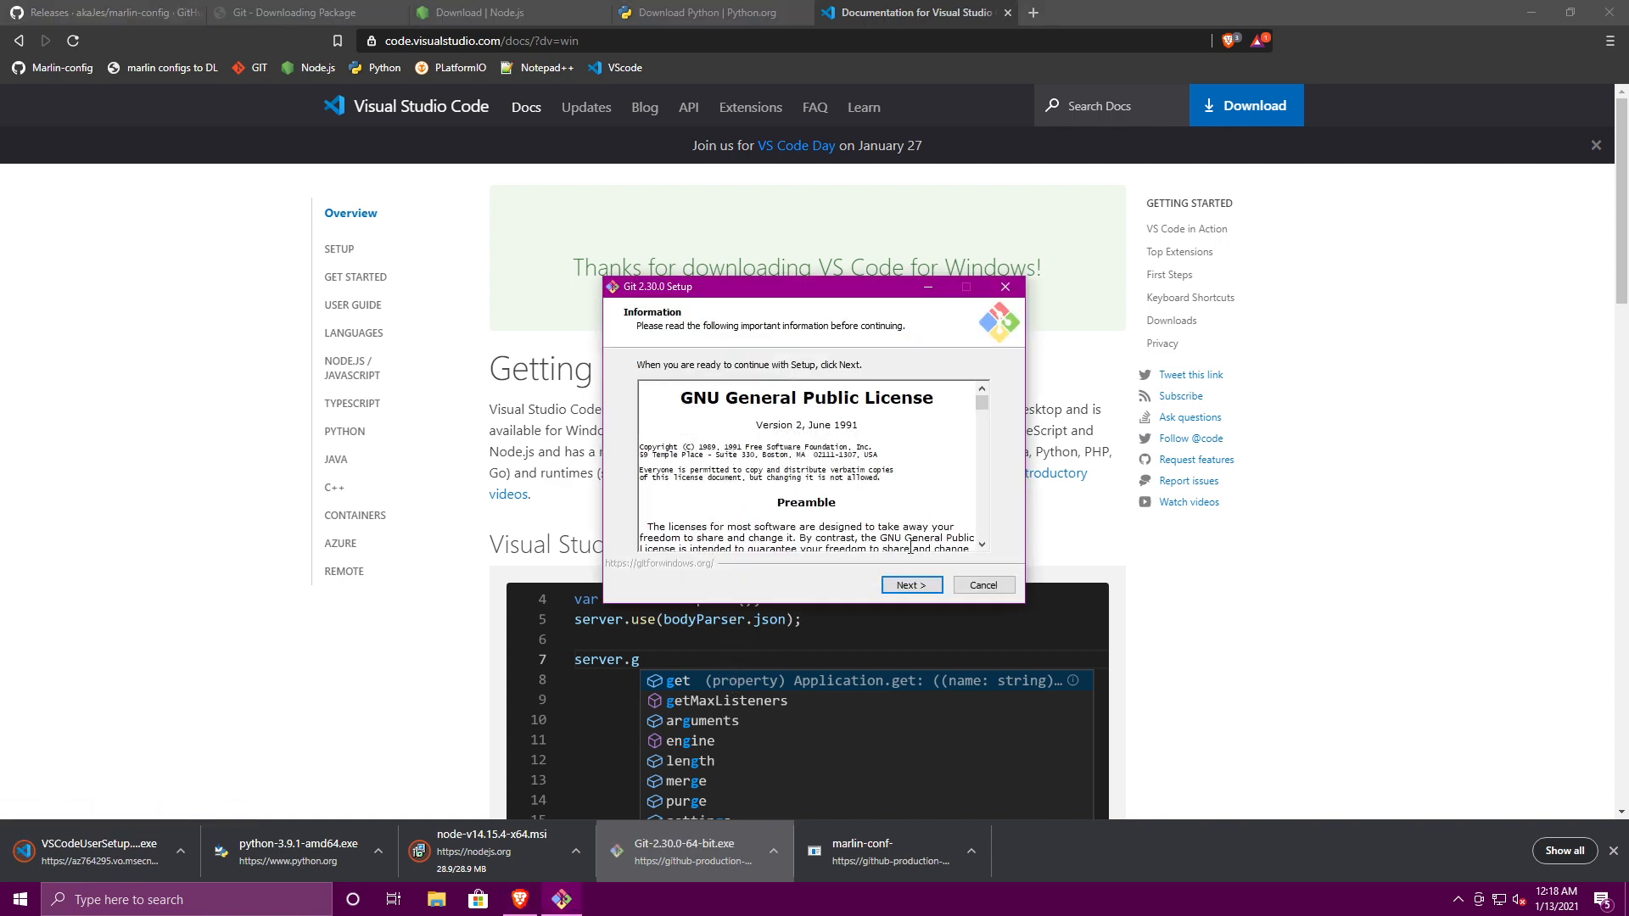
click(916, 587)
click(909, 585)
click(910, 585)
click(910, 586)
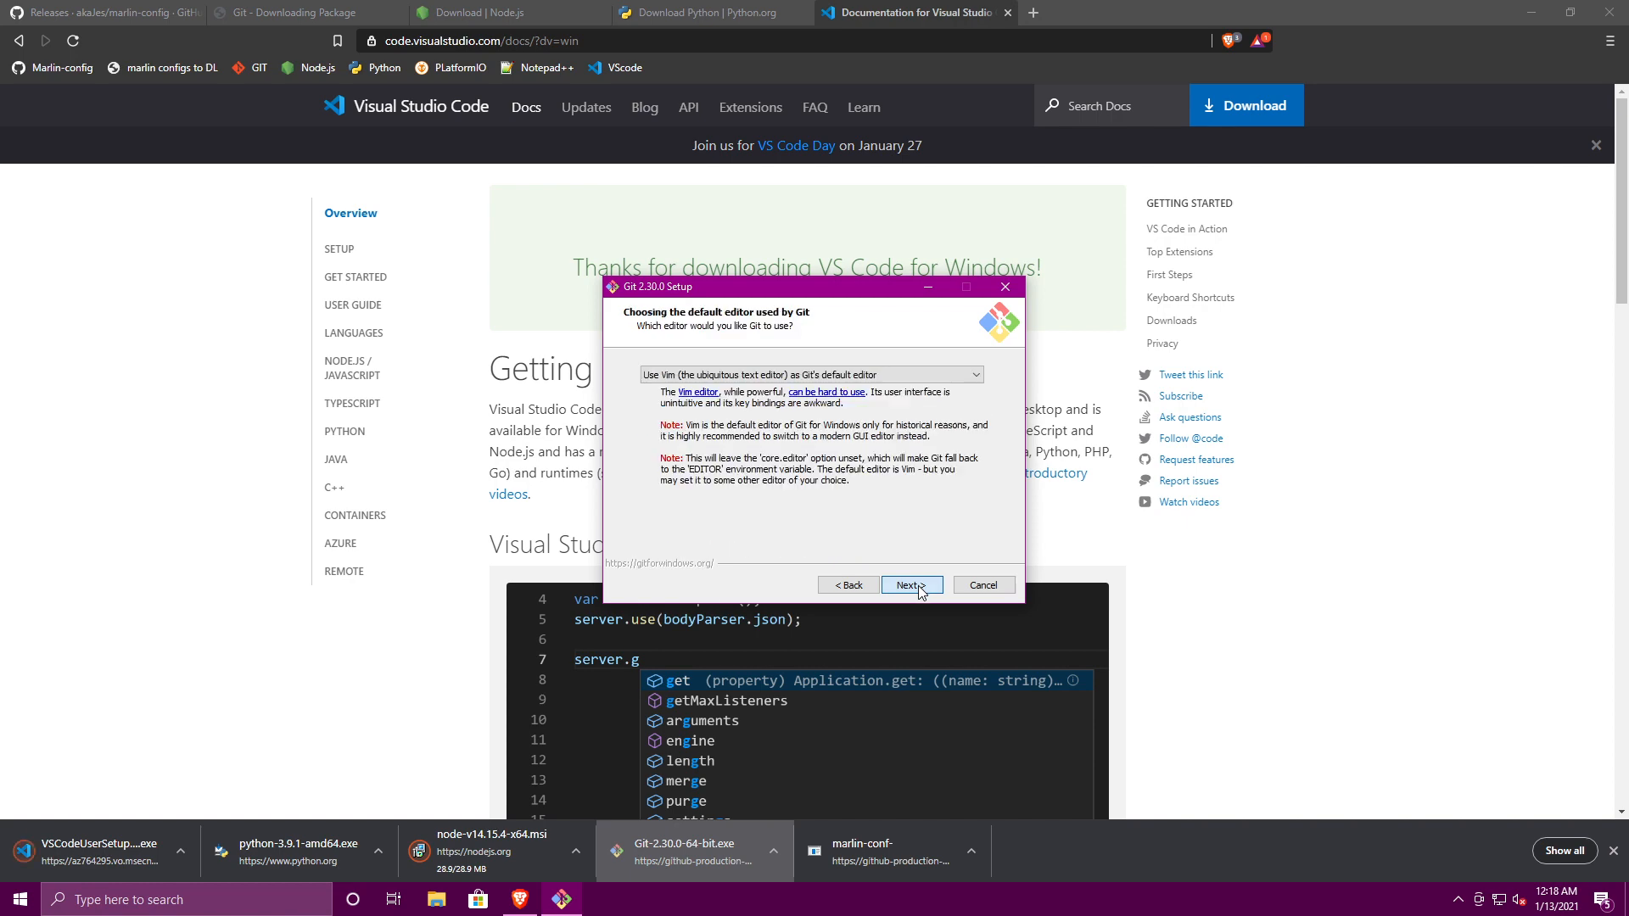
click(910, 586)
click(910, 586)
click(910, 586)
click(910, 586)
click(909, 585)
click(909, 586)
click(909, 586)
click(910, 586)
click(910, 585)
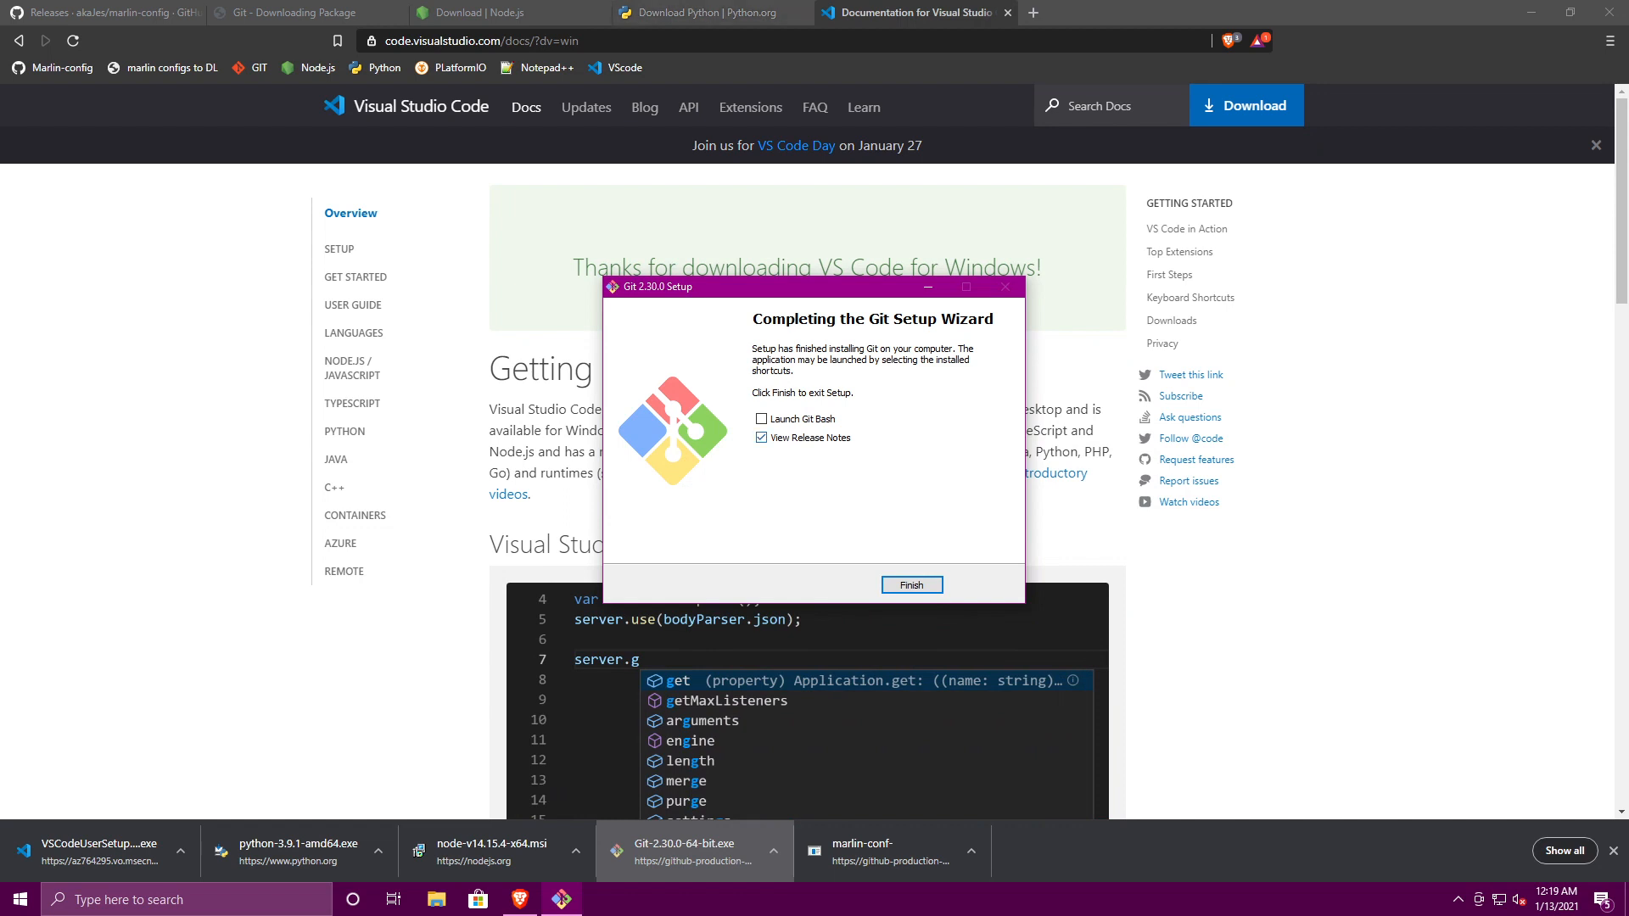
click(908, 577)
- Install Python 3.9.1 from its downloaded installer with default settings and the Add Python 3.9 to PATH option enabled
click(279, 865)
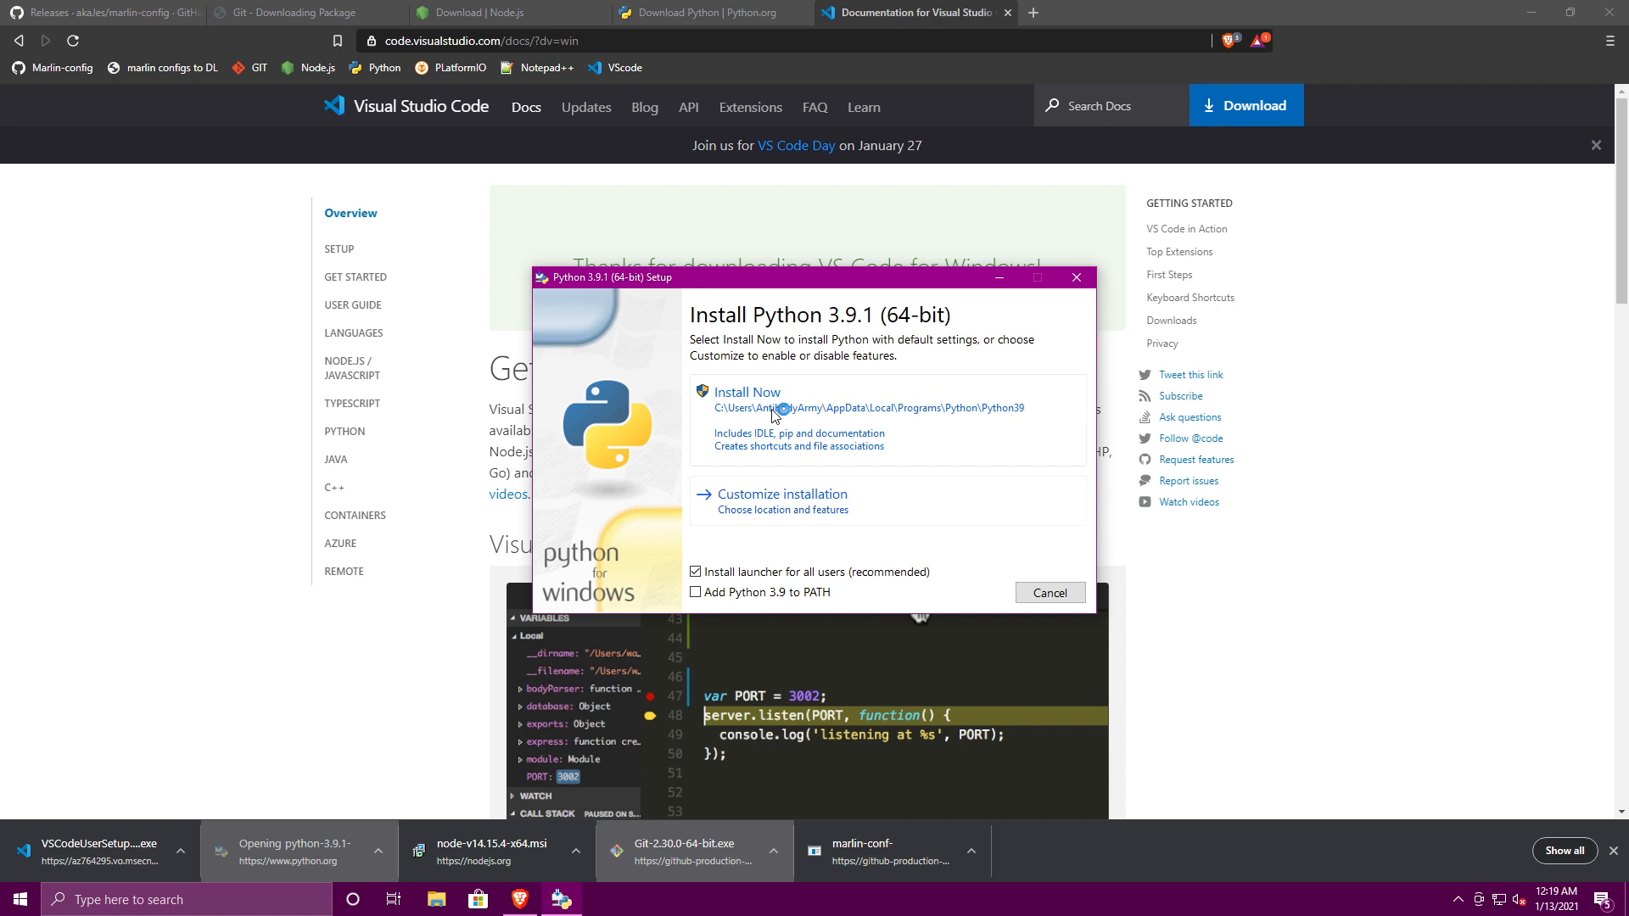
click(748, 594)
click(800, 397)
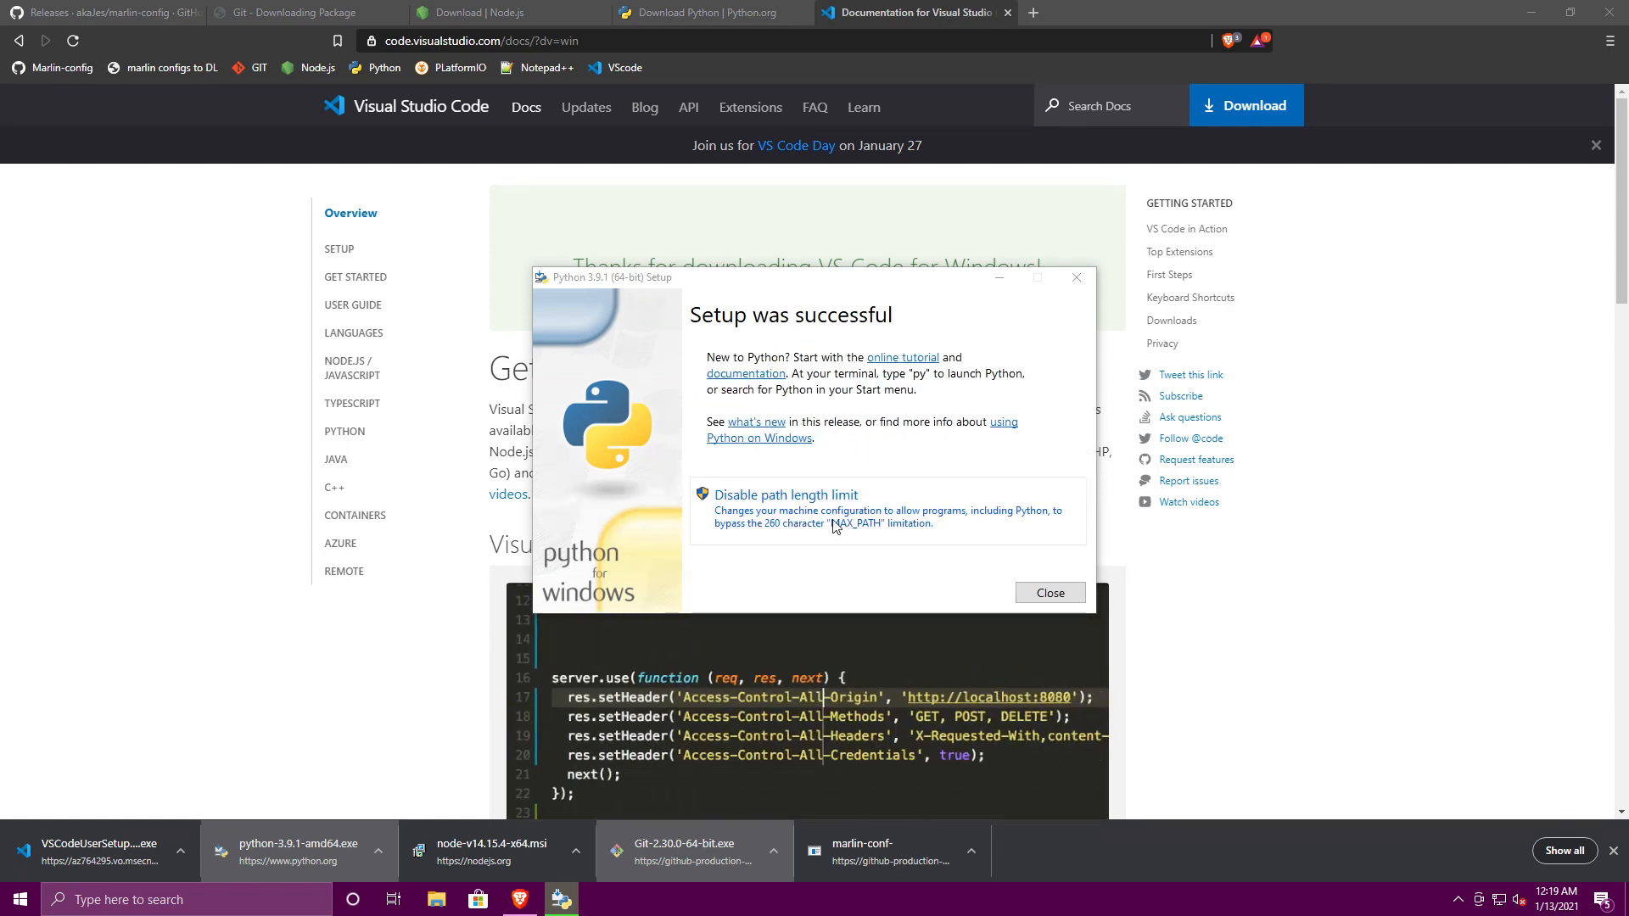
click(1057, 599)
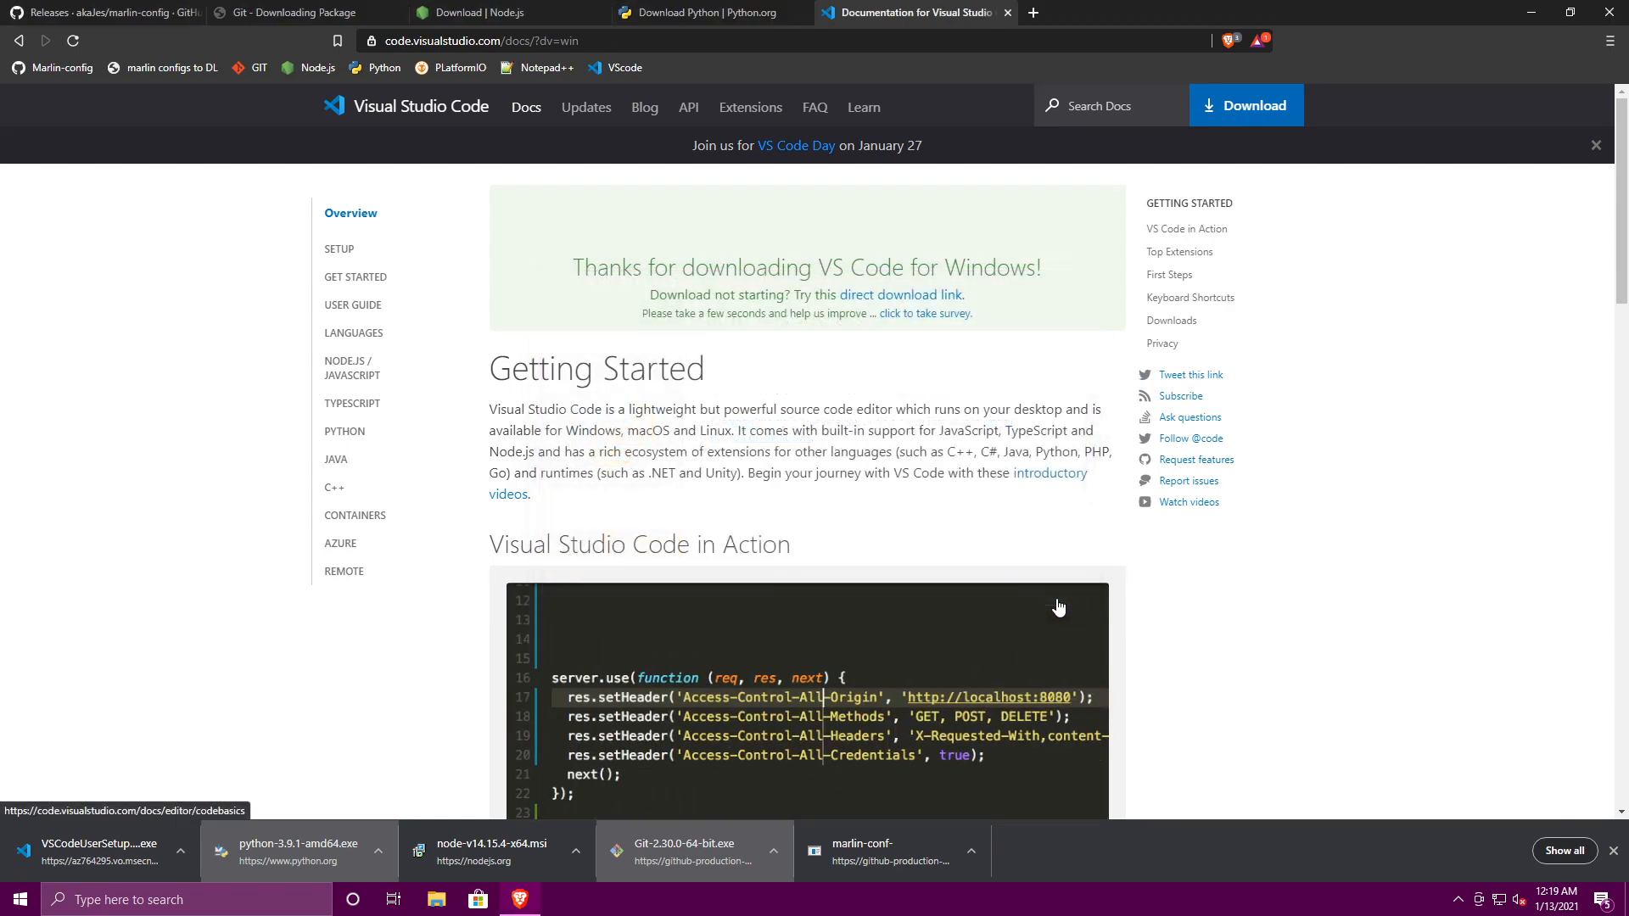
- Run the downloaded node-v14.15.4-x64.msi, accept the license agreement and install Node.js with the default features
click(472, 857)
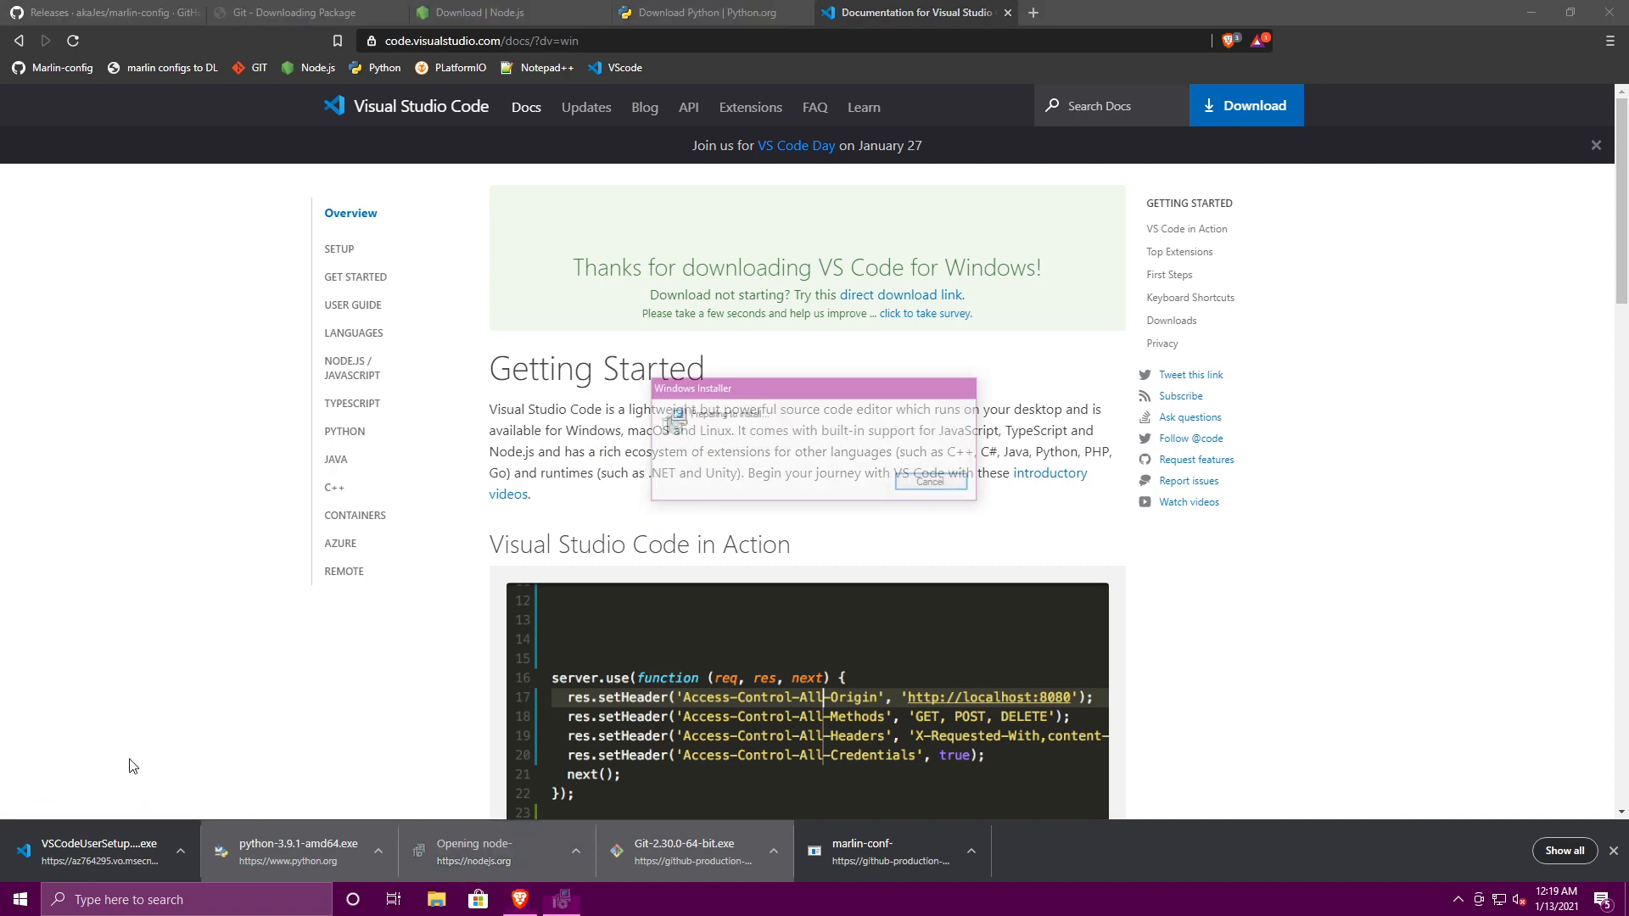
click(902, 581)
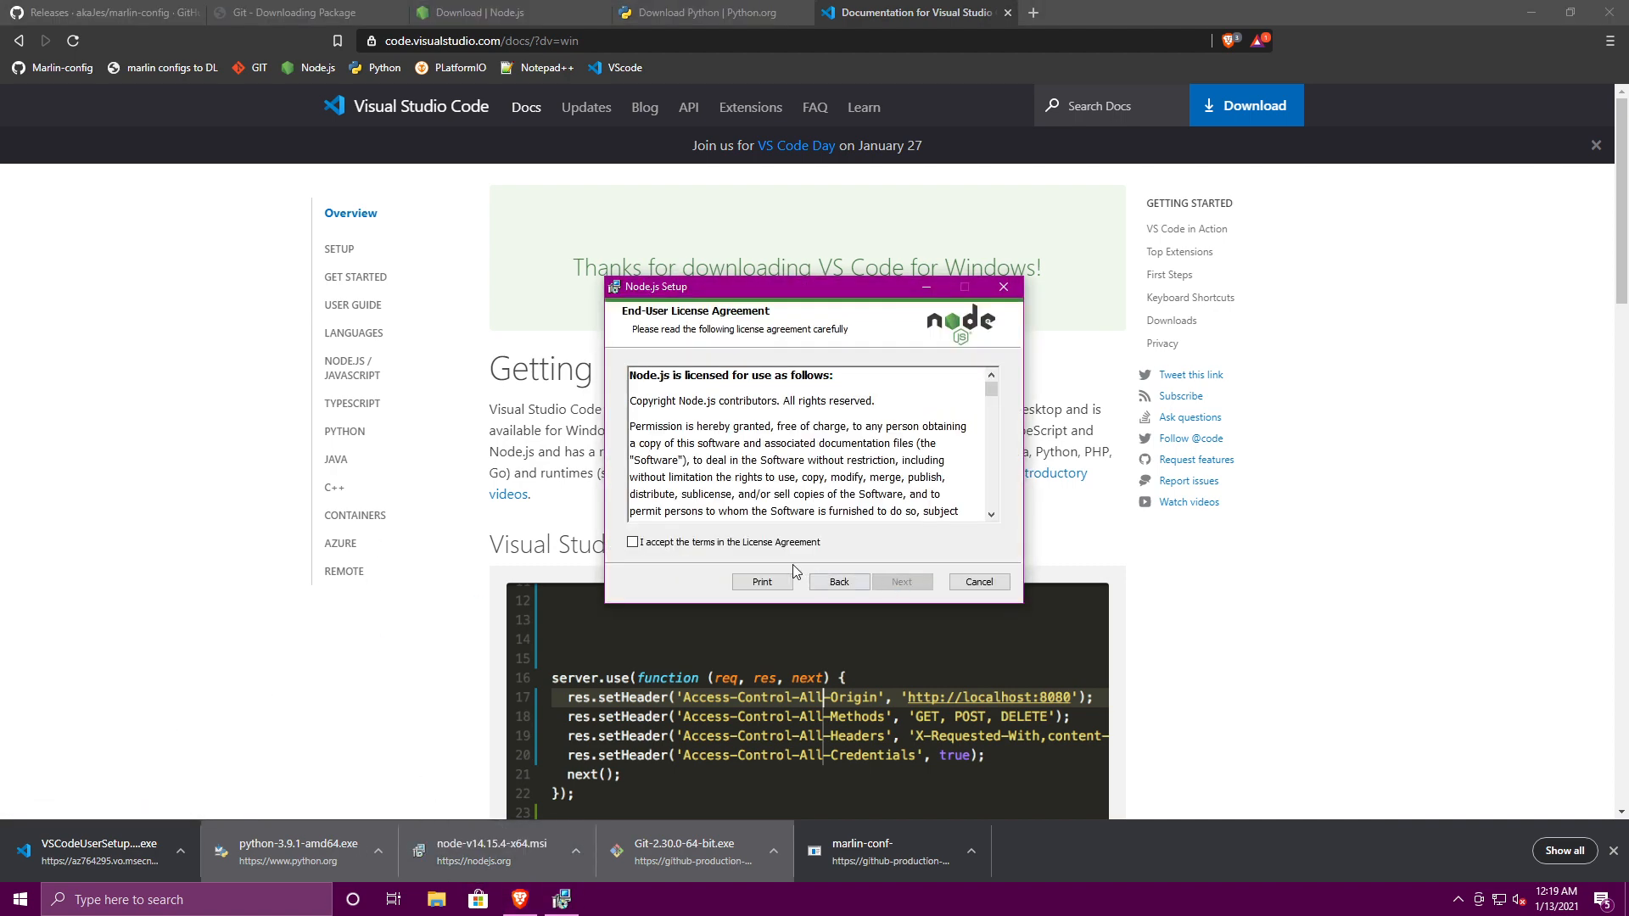
click(902, 581)
click(902, 581)
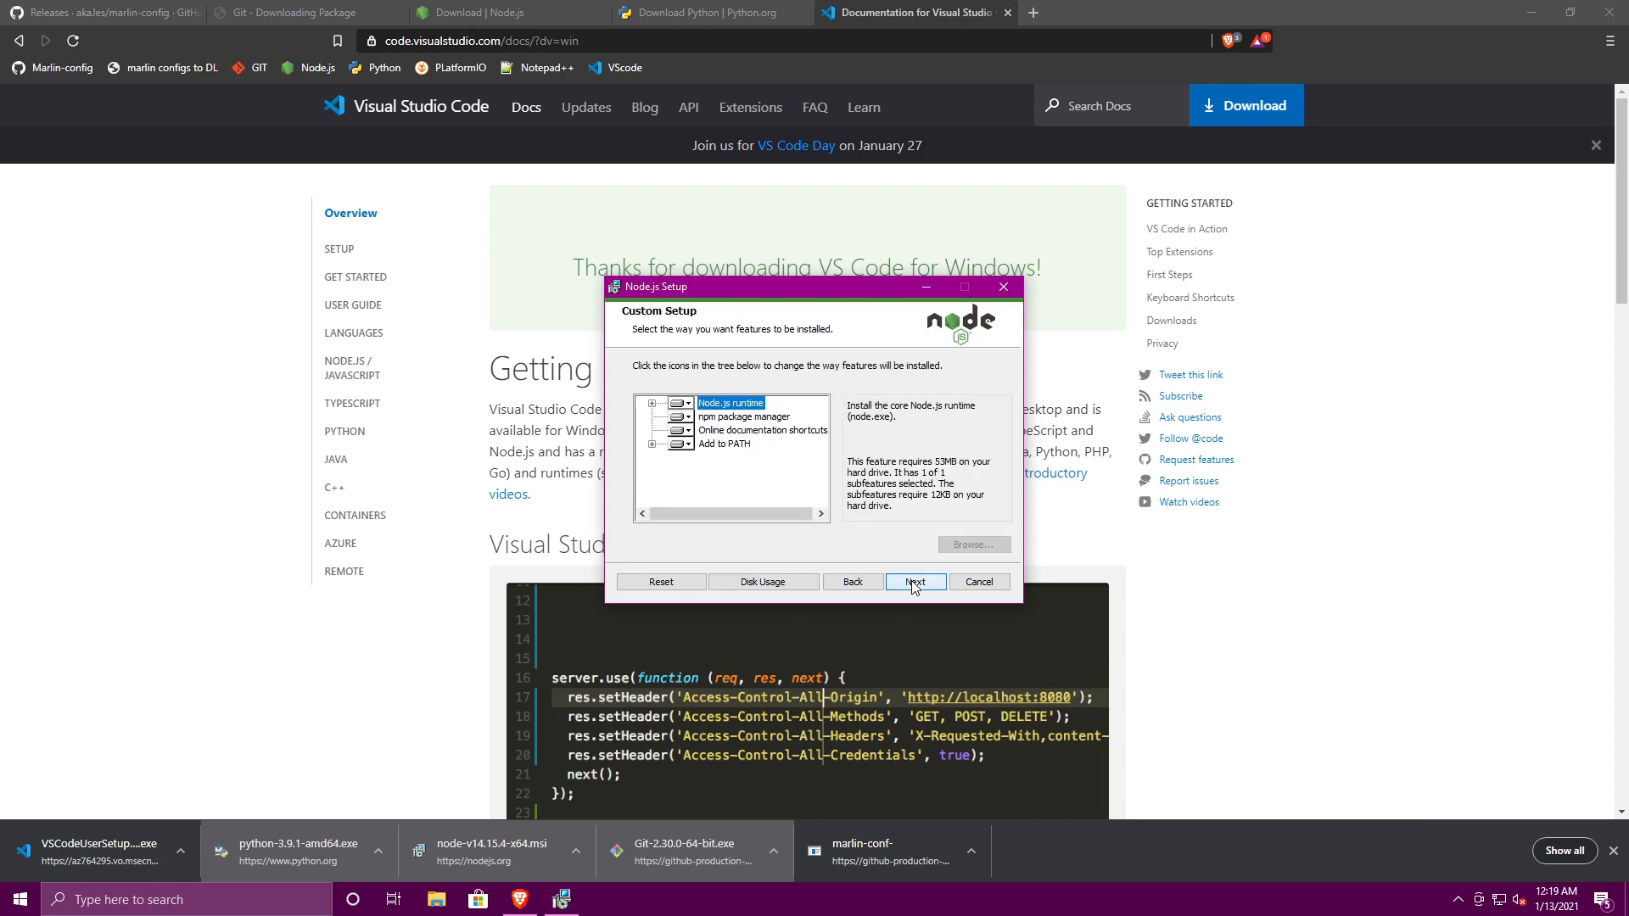
click(902, 581)
click(912, 582)
click(912, 582)
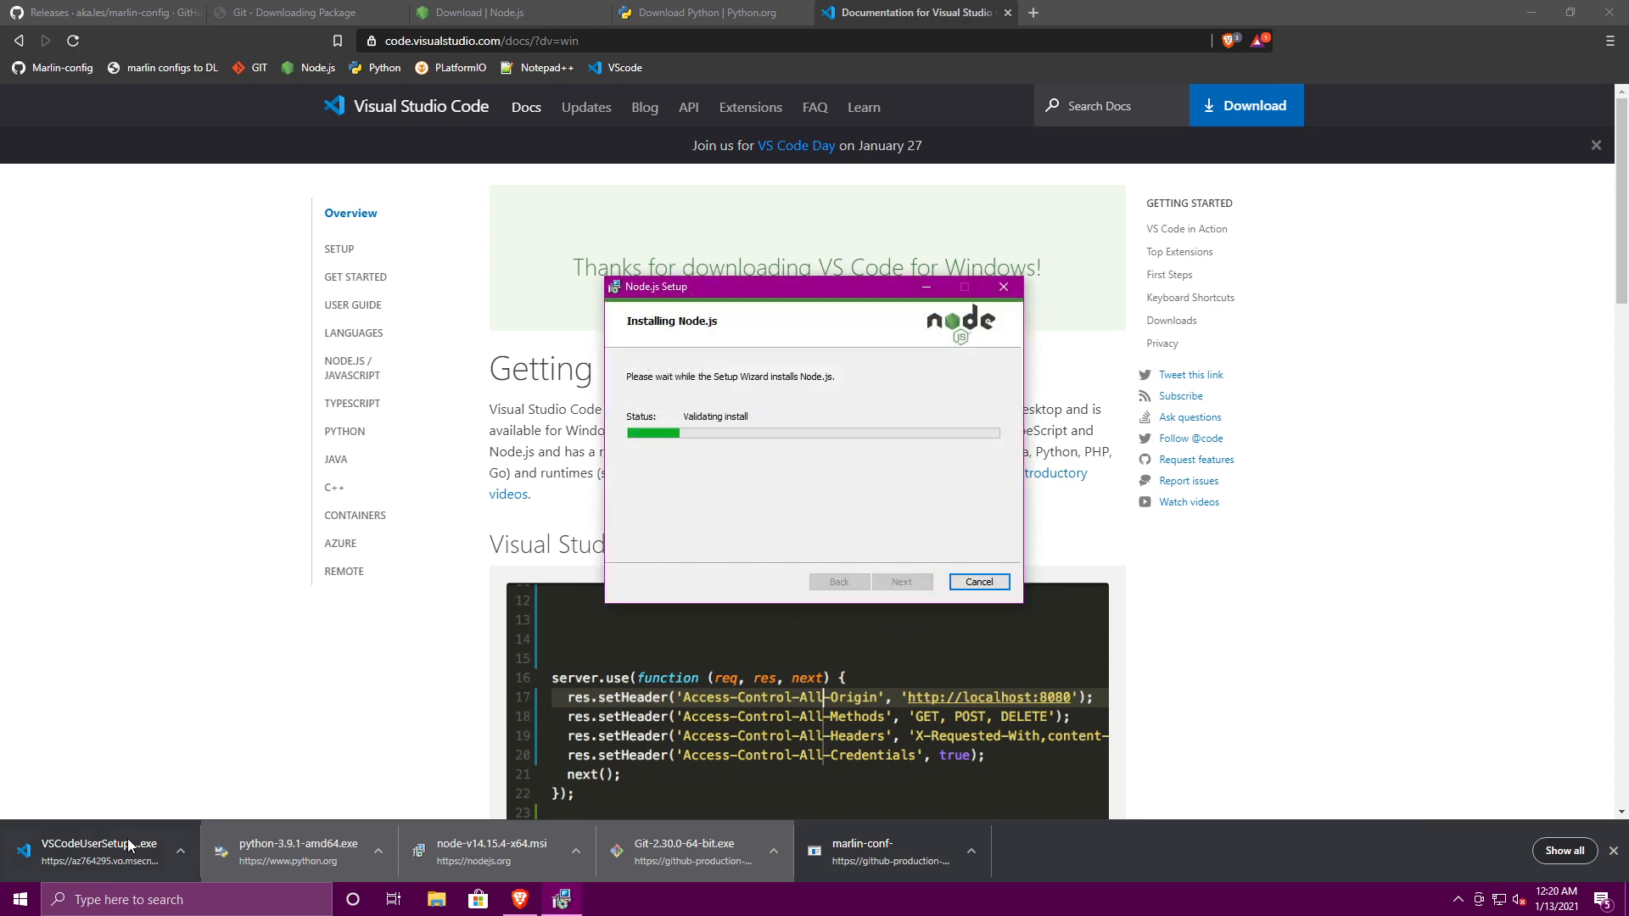
- Run the downloaded VS Code user setup through its installation and dismiss the browser's download bar
click(126, 846)
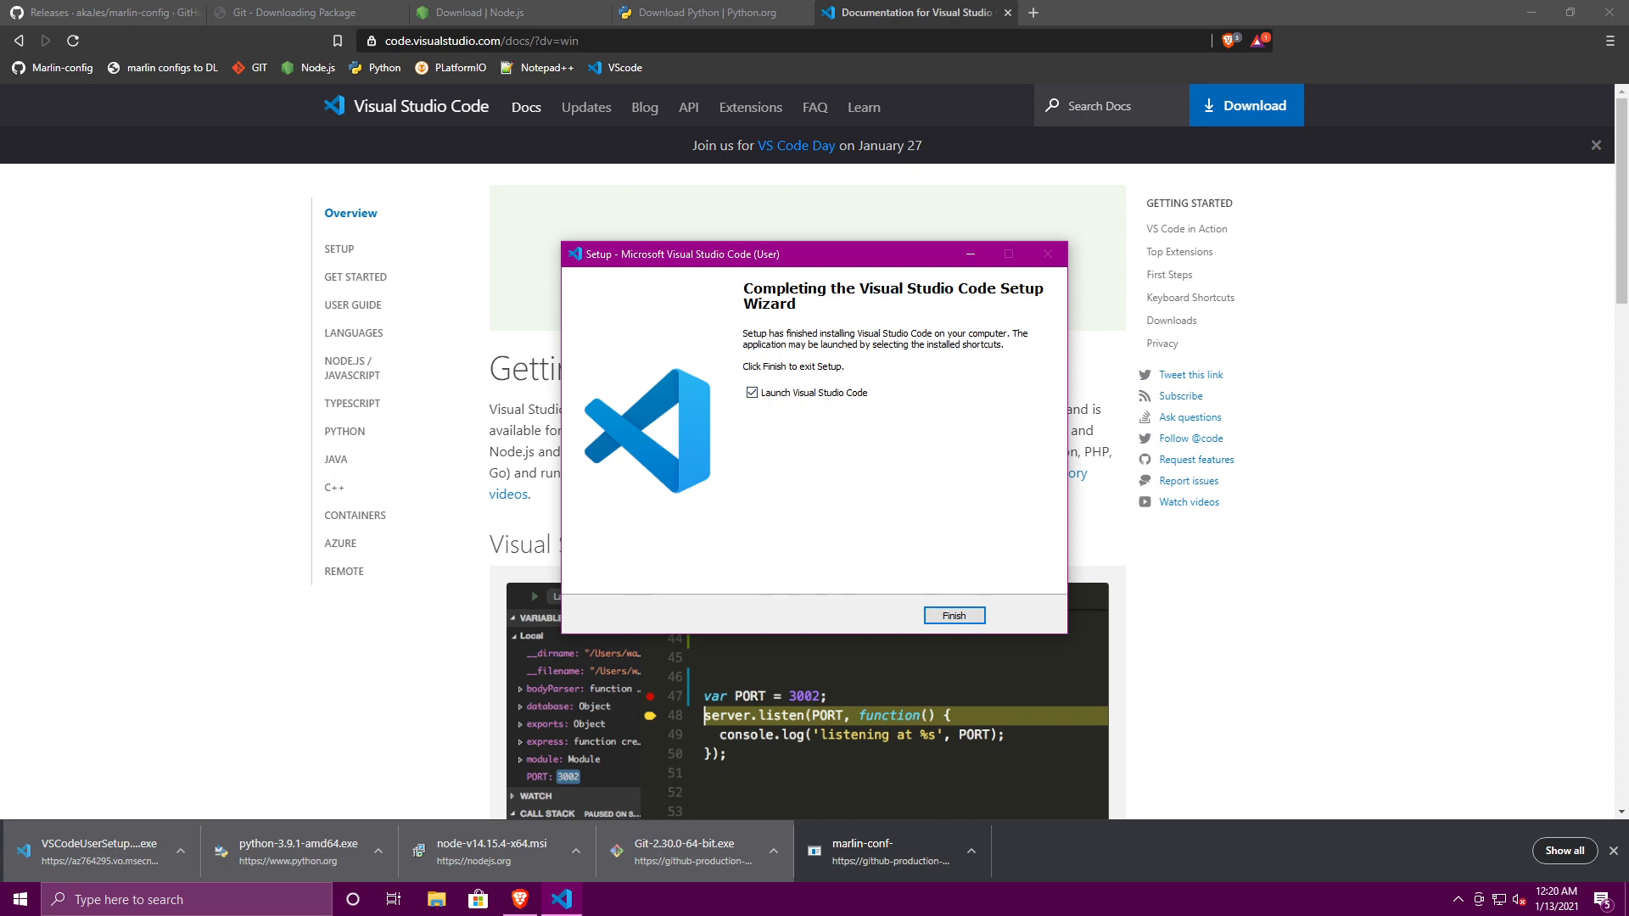
click(1614, 851)
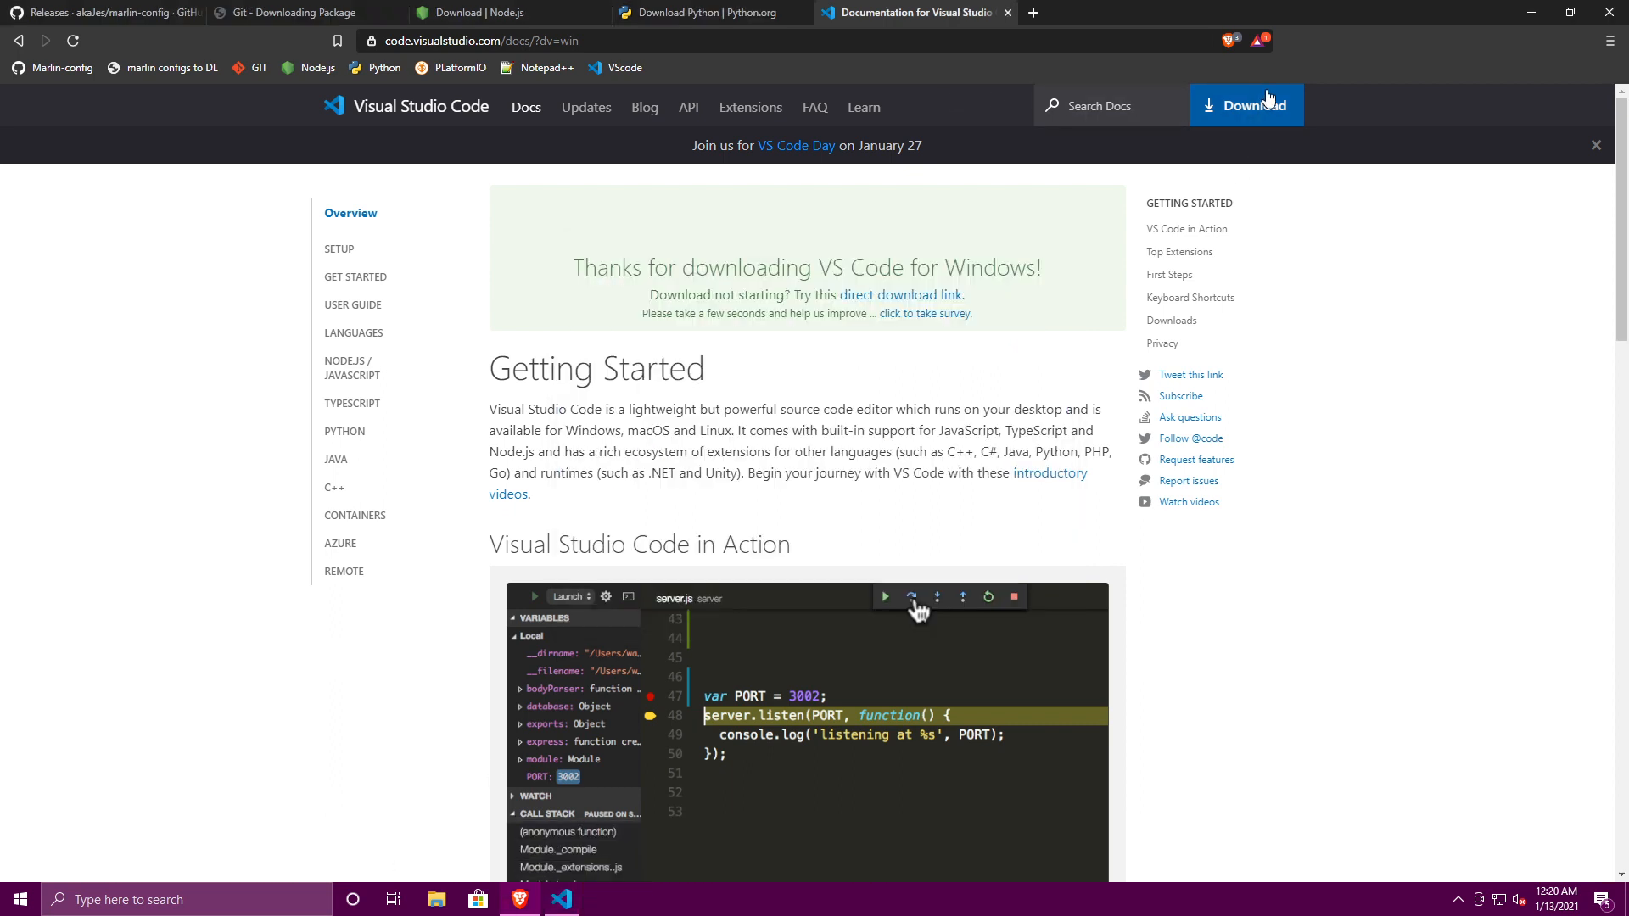
- Close the Git, Node.js, Python and Visual Studio Code tabs, keeping only the marlin-config releases page
click(402, 14)
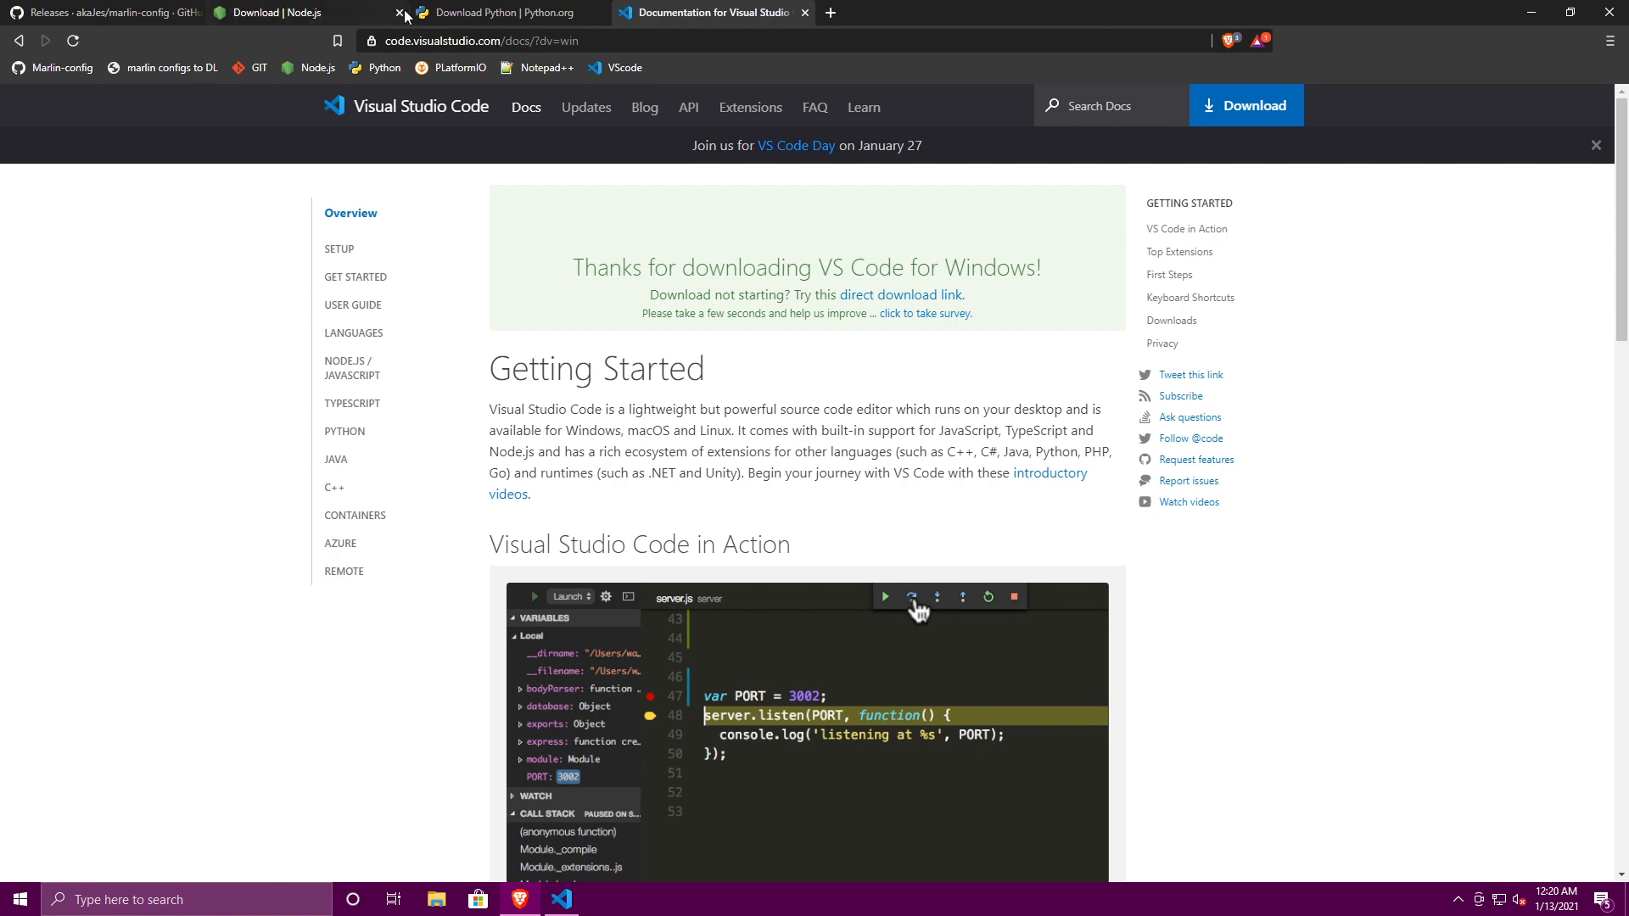
click(402, 13)
click(403, 13)
click(402, 13)
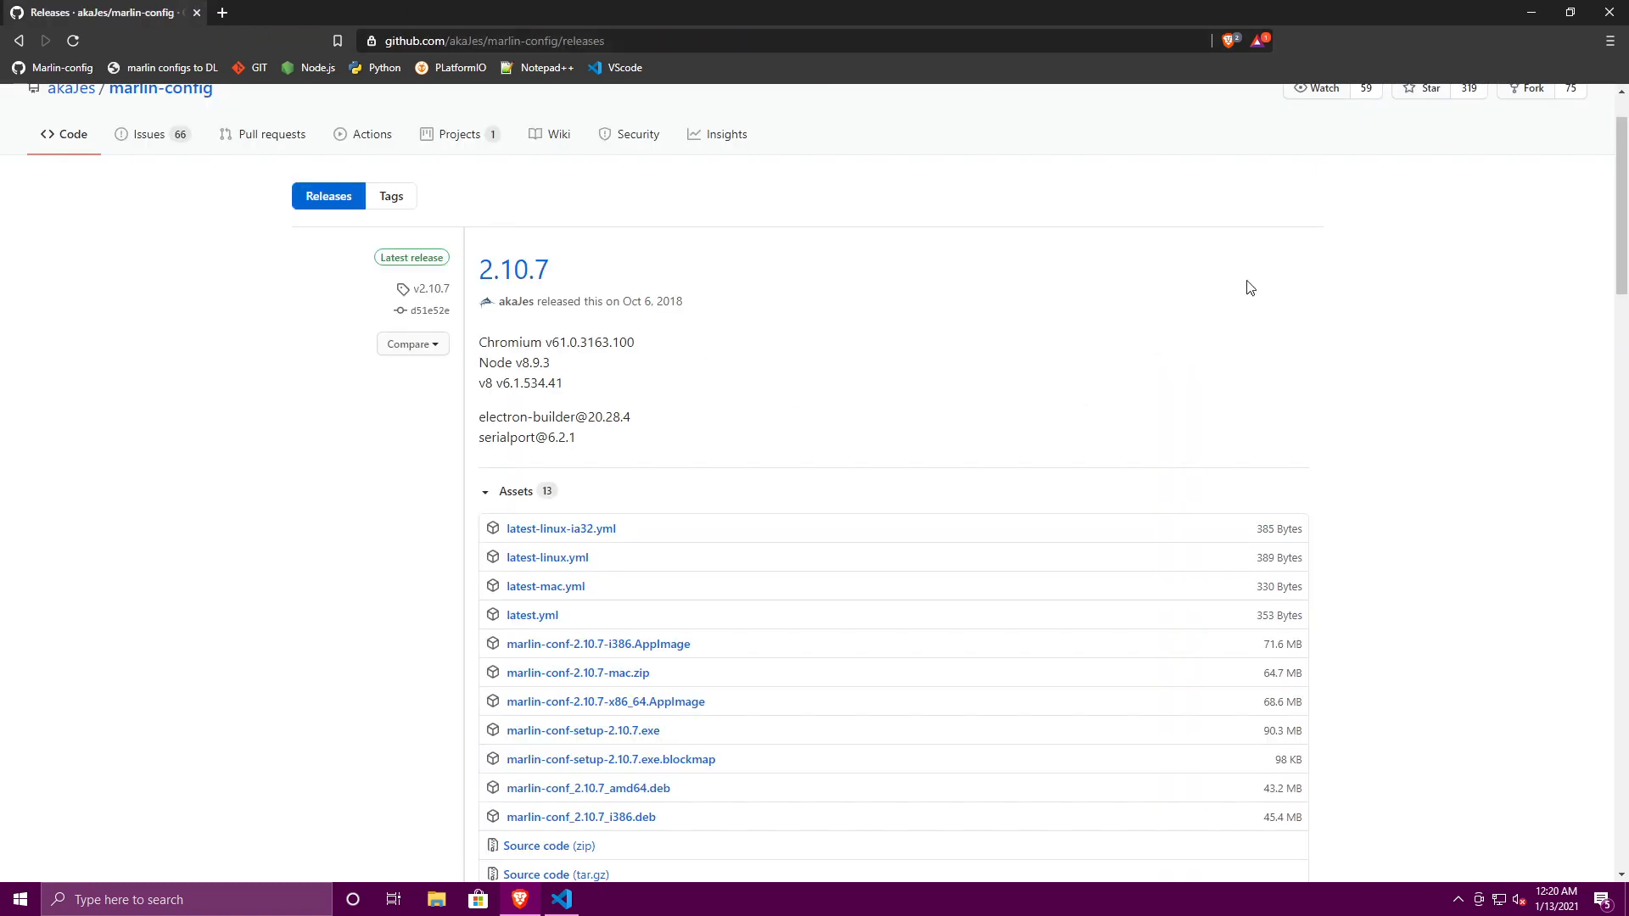
- Run marlin-conf-setup-2.10.7.exe from the browser's download history, bring up the marlin-conf window and close it
scroll(581, 450, down, 2)
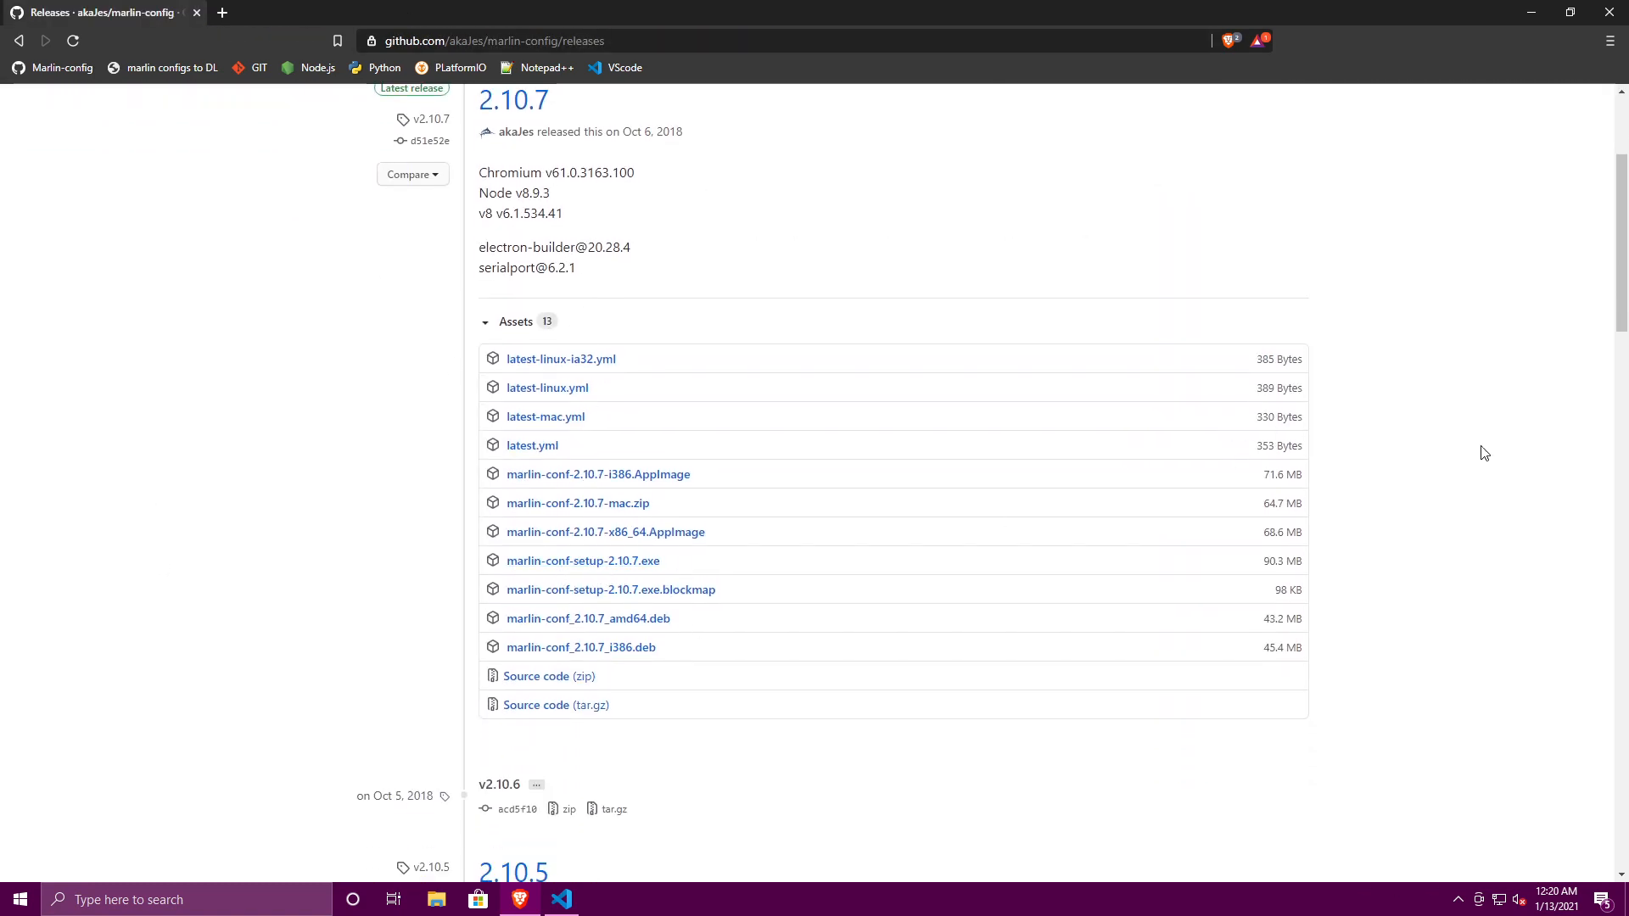
click(1610, 41)
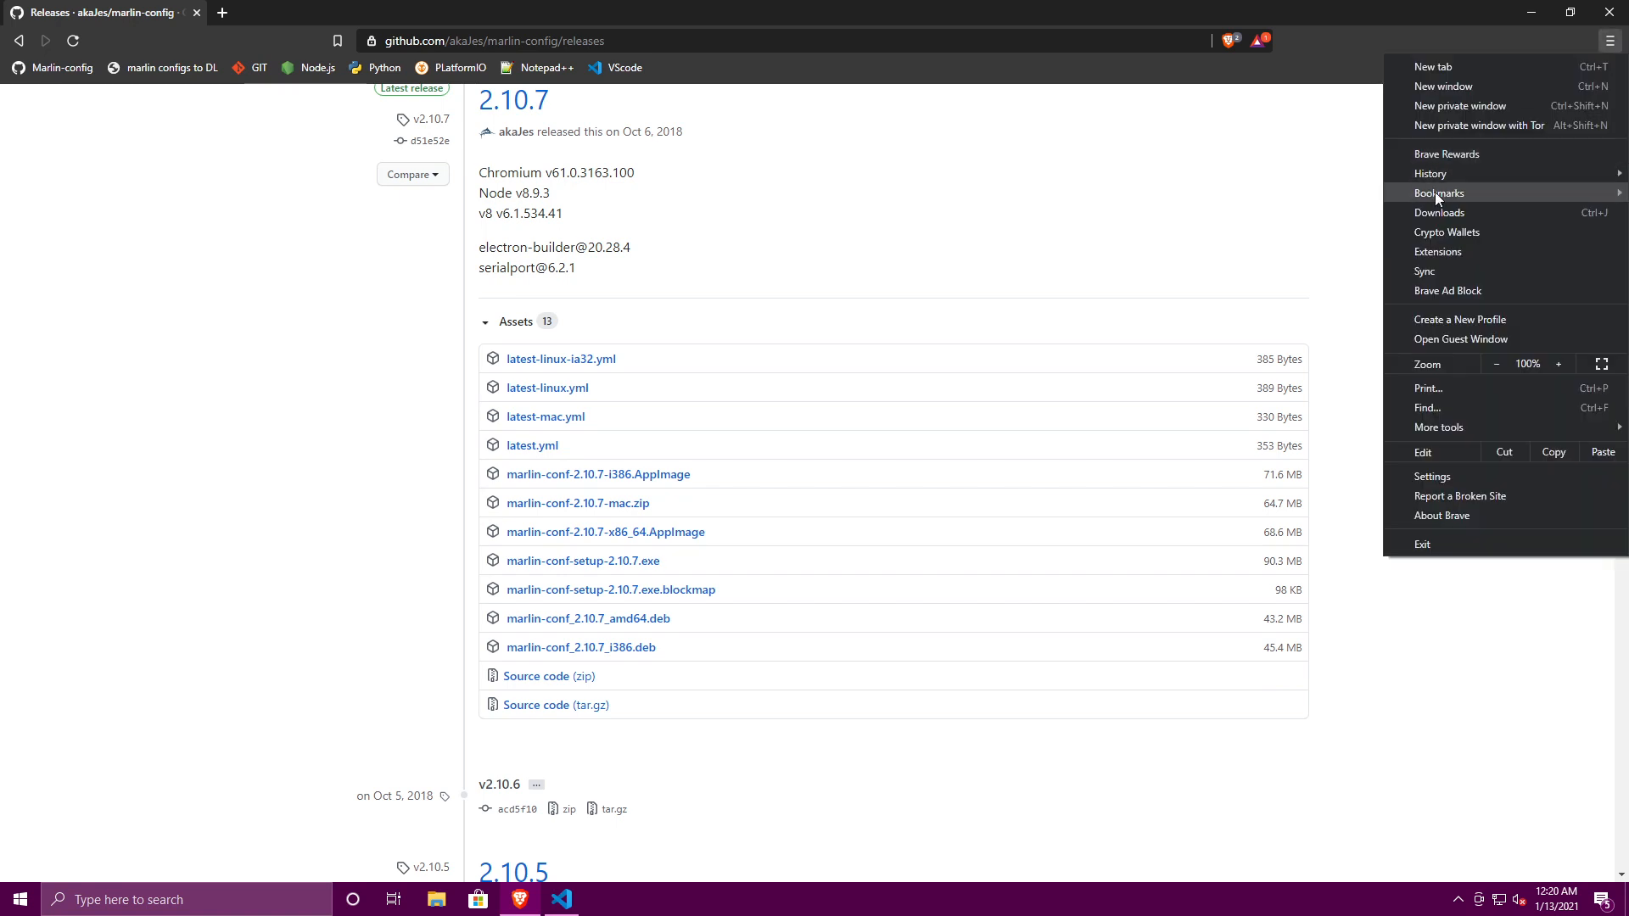
click(1468, 212)
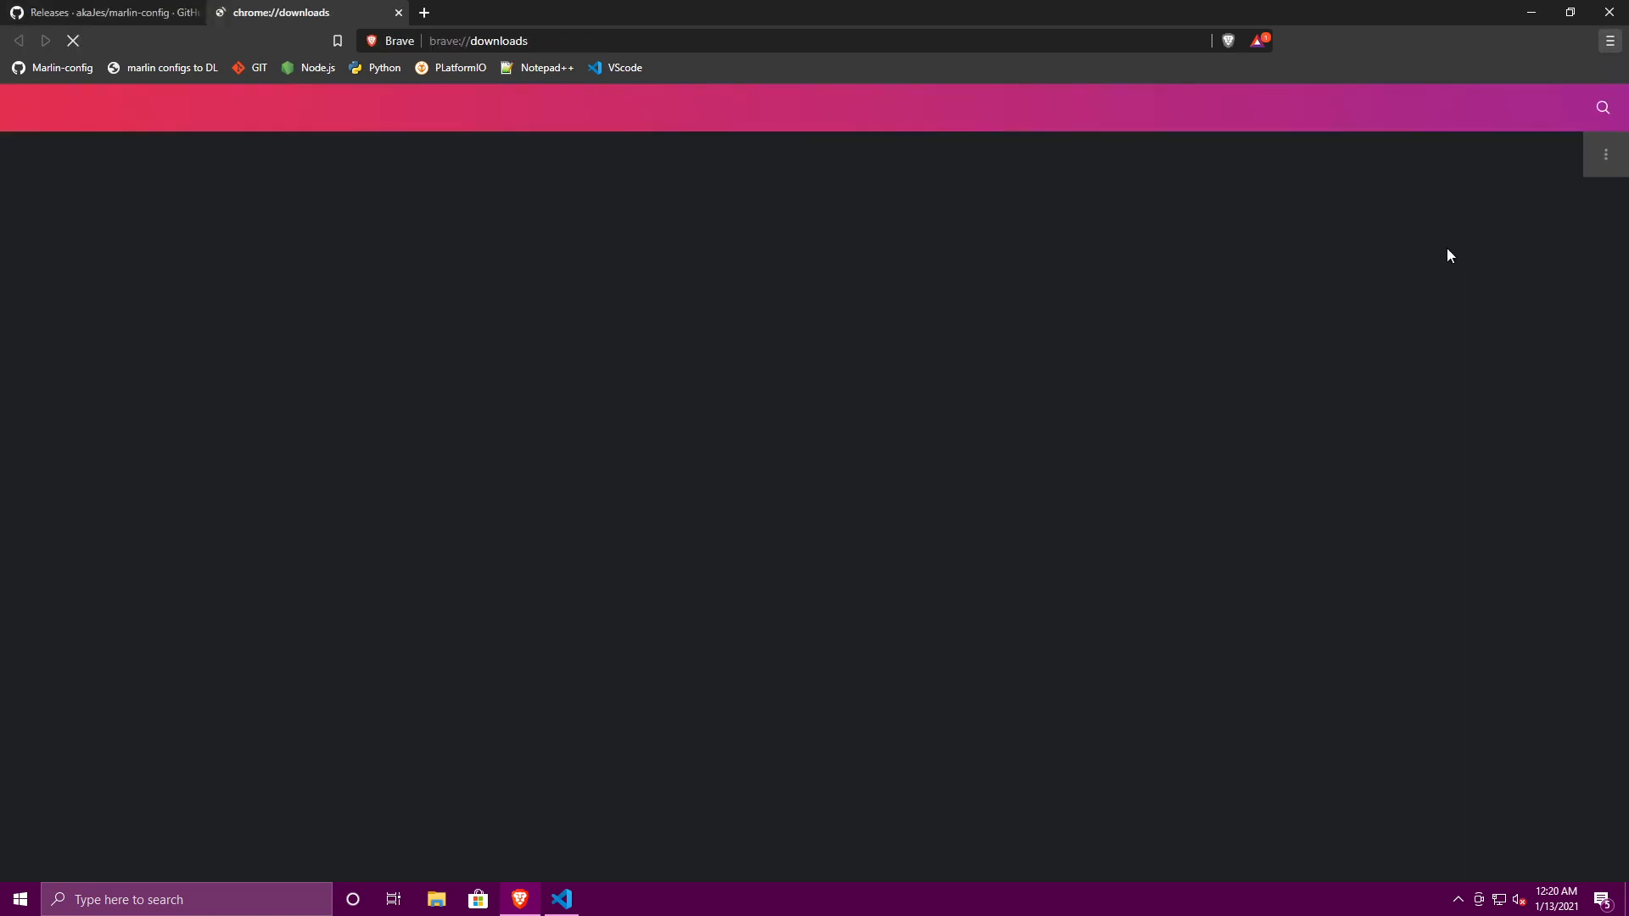
click(734, 689)
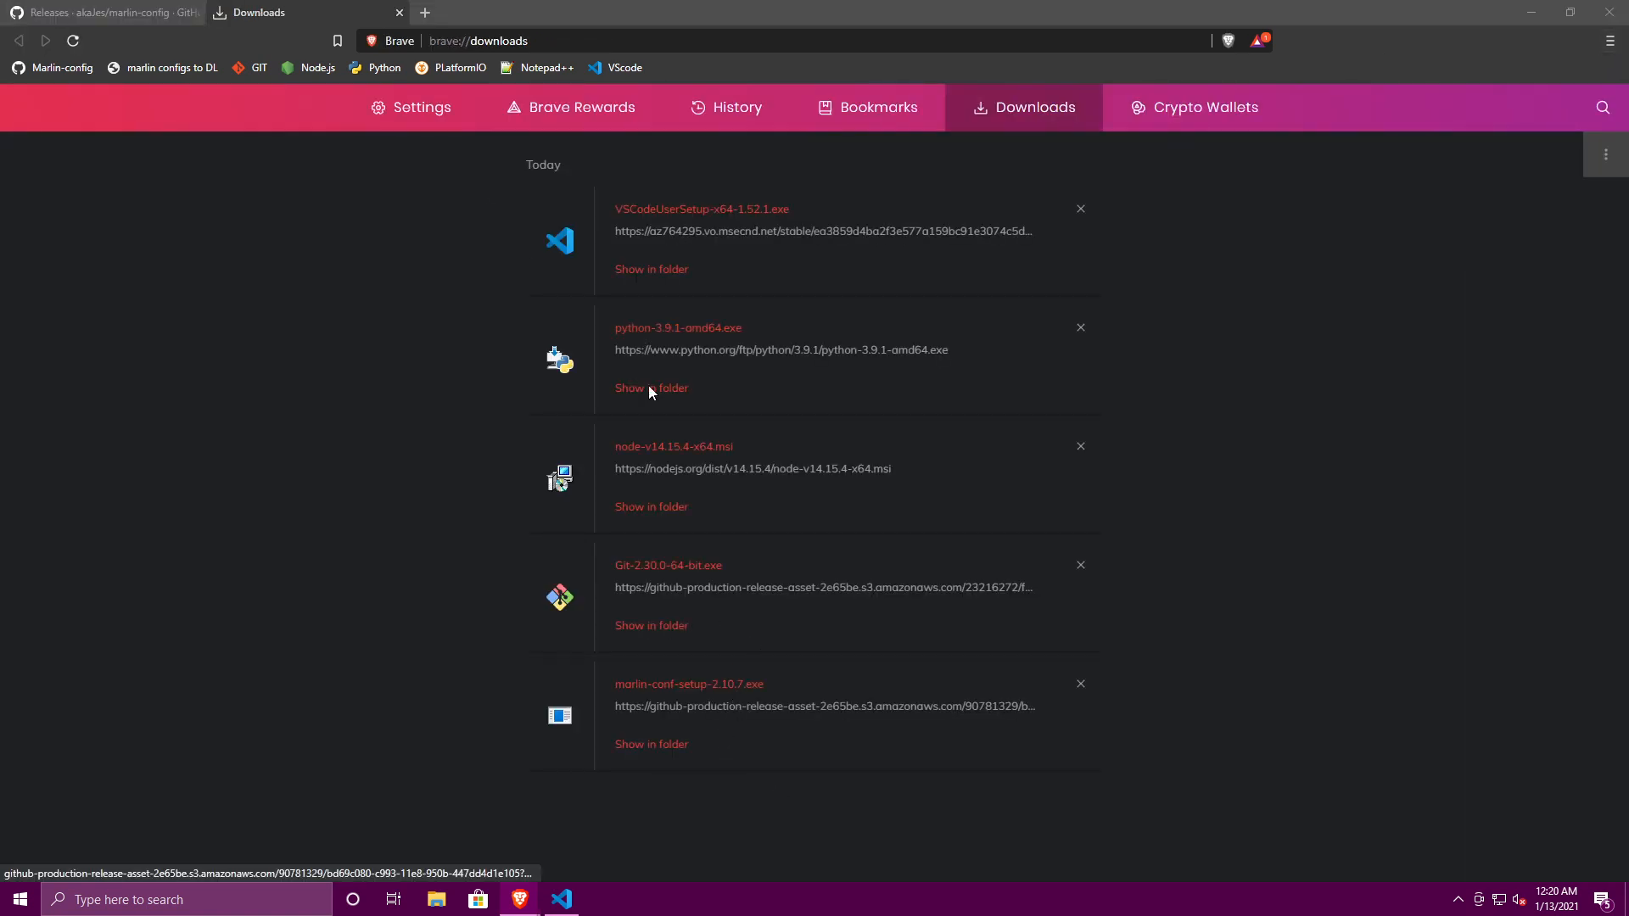
click(399, 13)
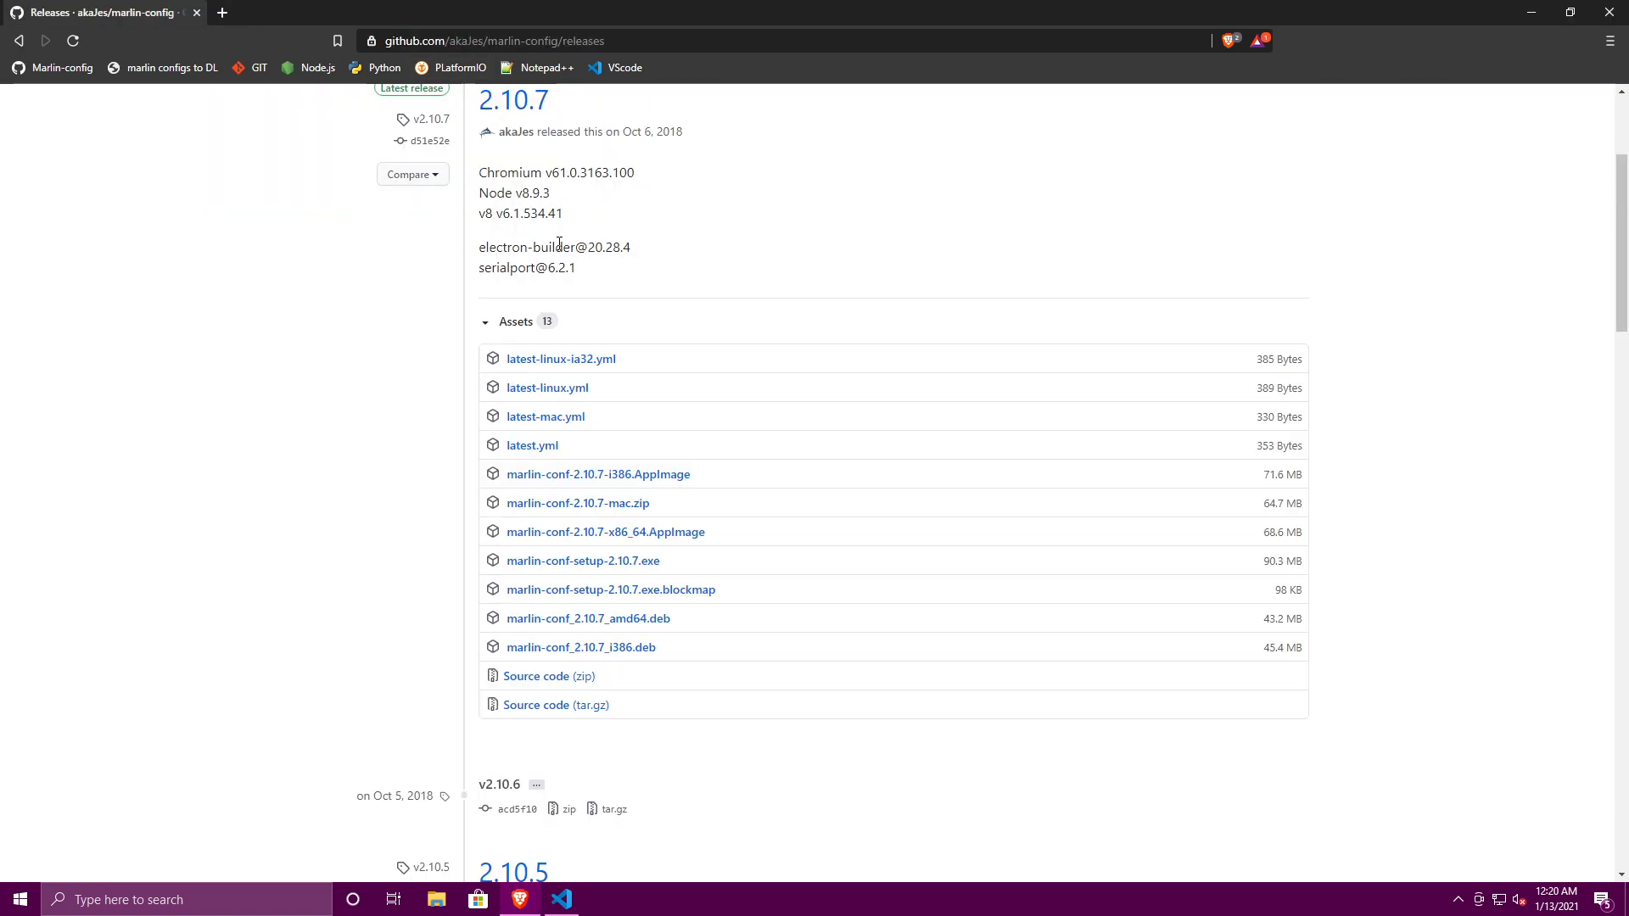
click(604, 898)
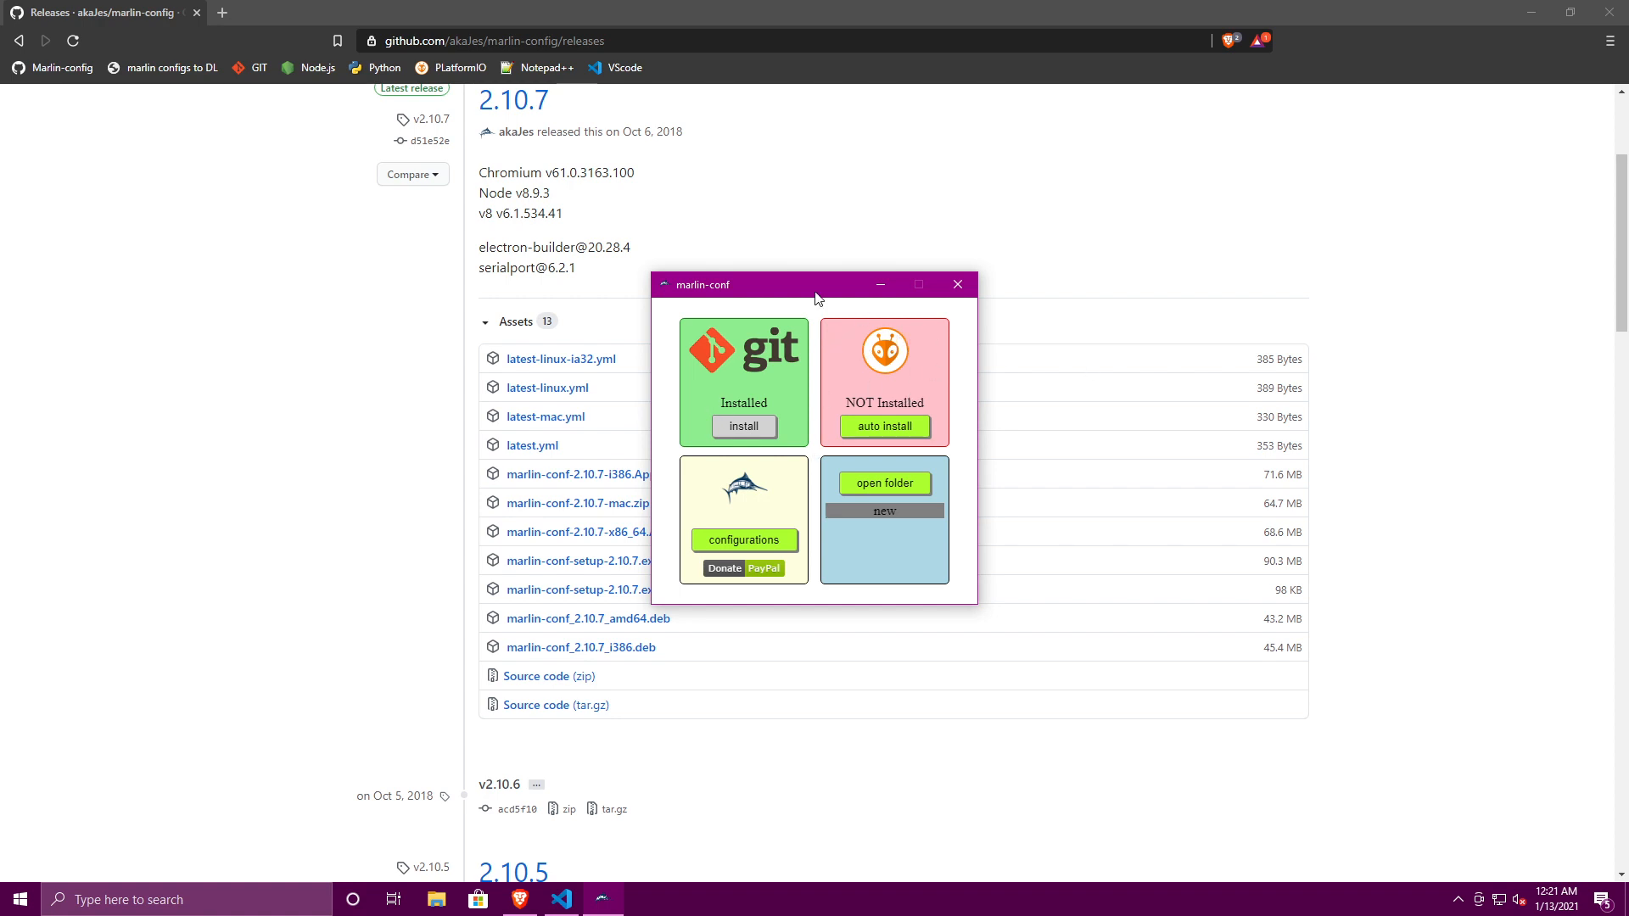
click(967, 286)
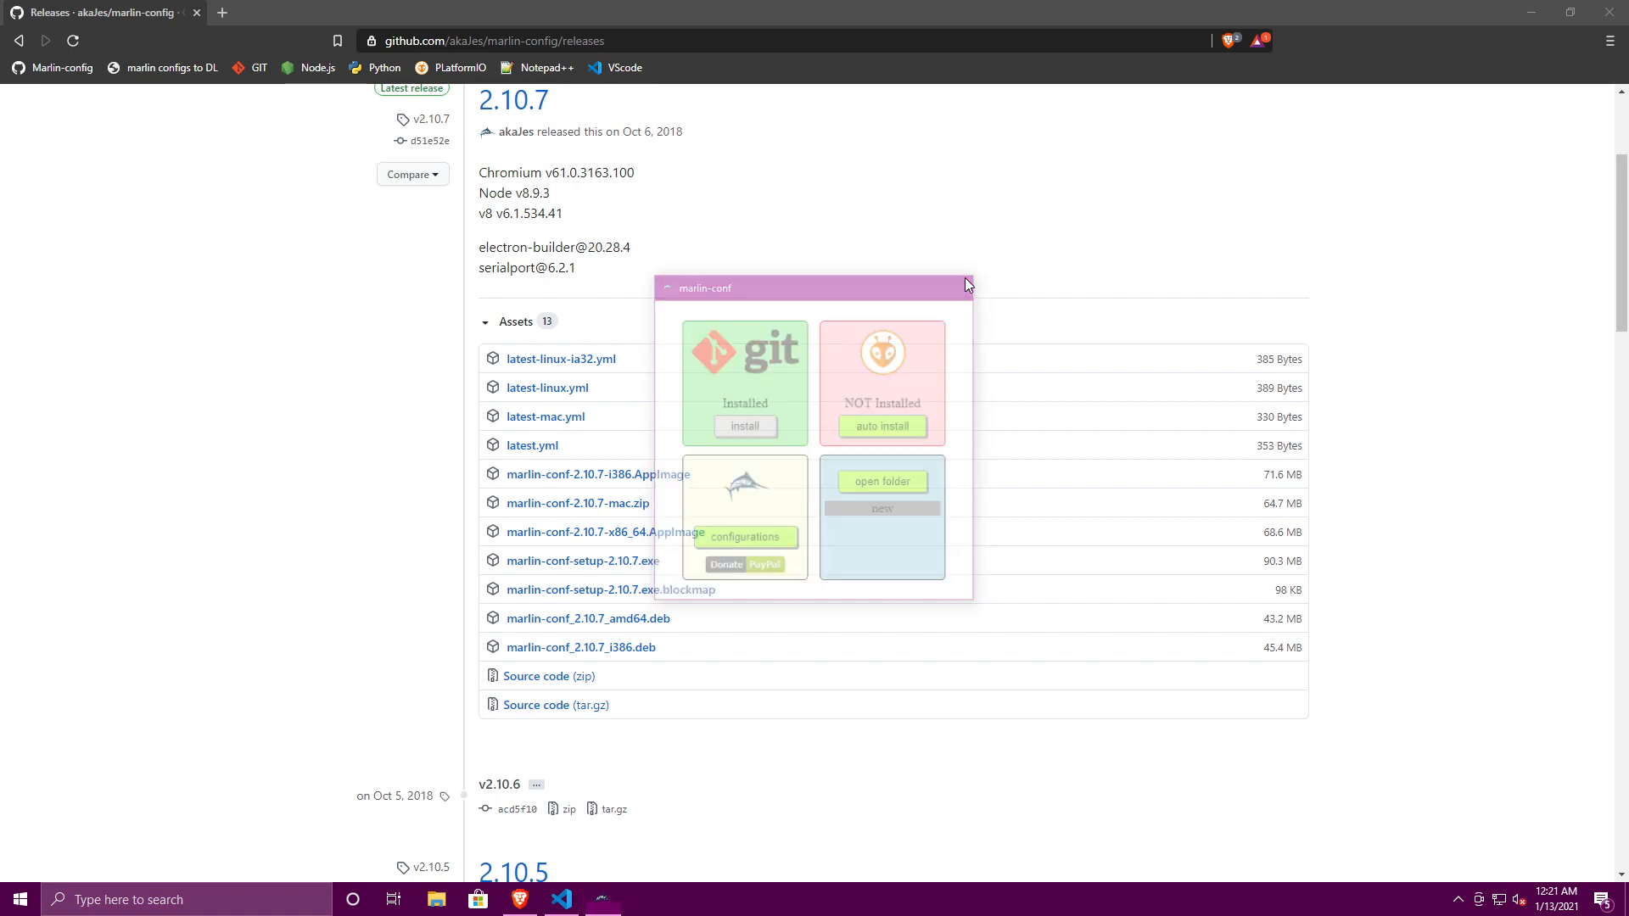
- Finish the Visual Studio Code setup wizard with its launch option enabled and maximize the new editor window
click(569, 906)
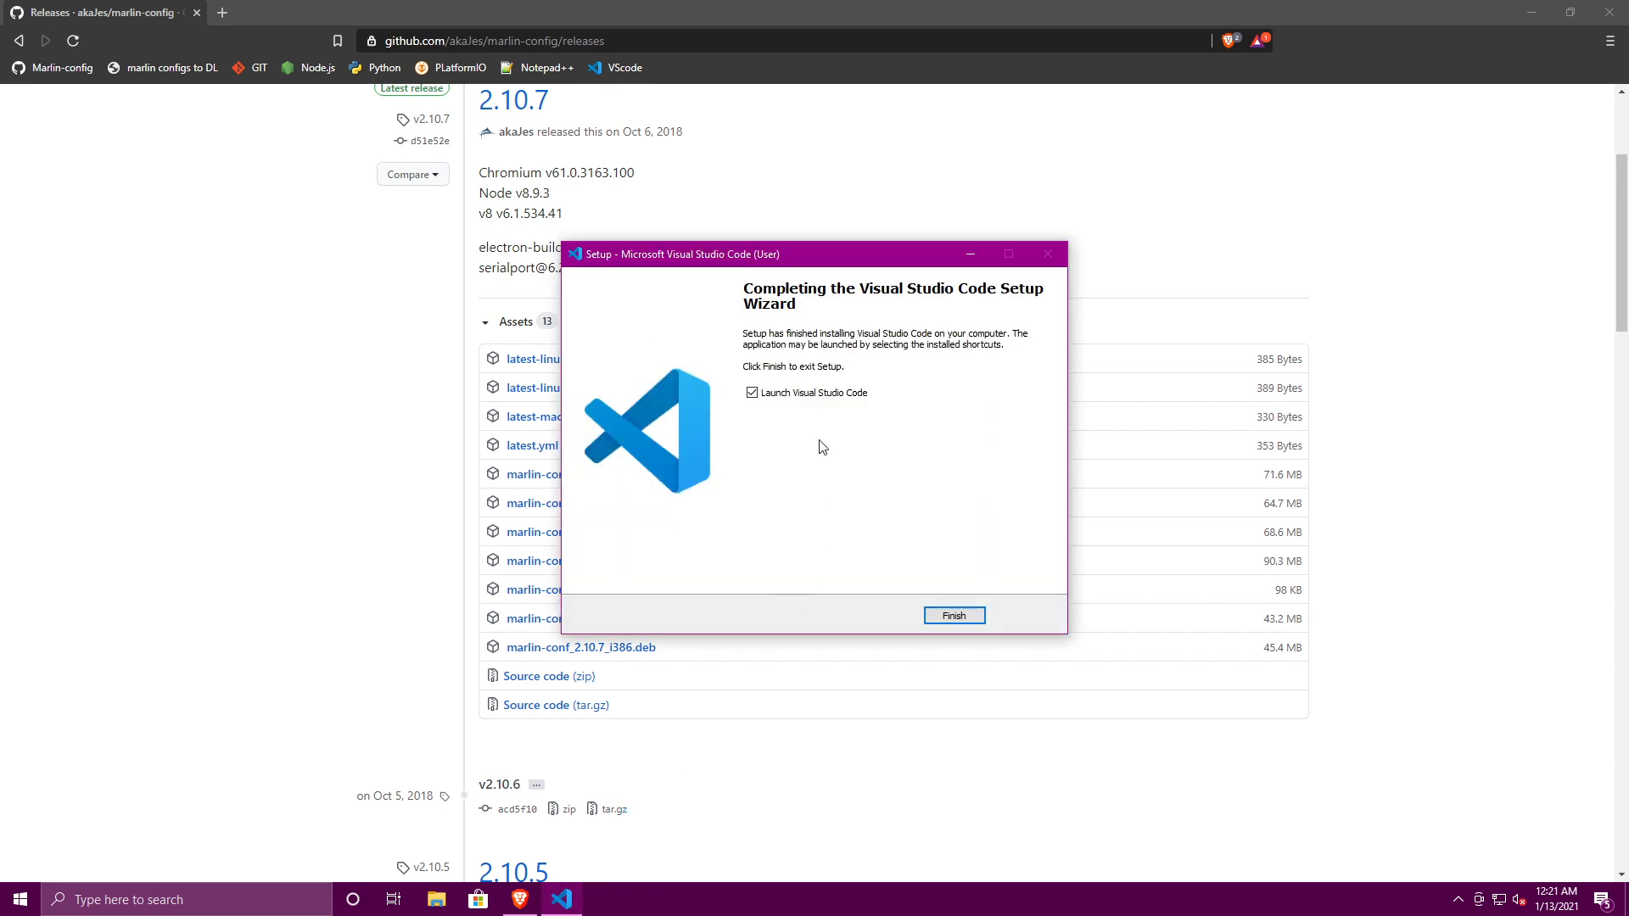
click(955, 615)
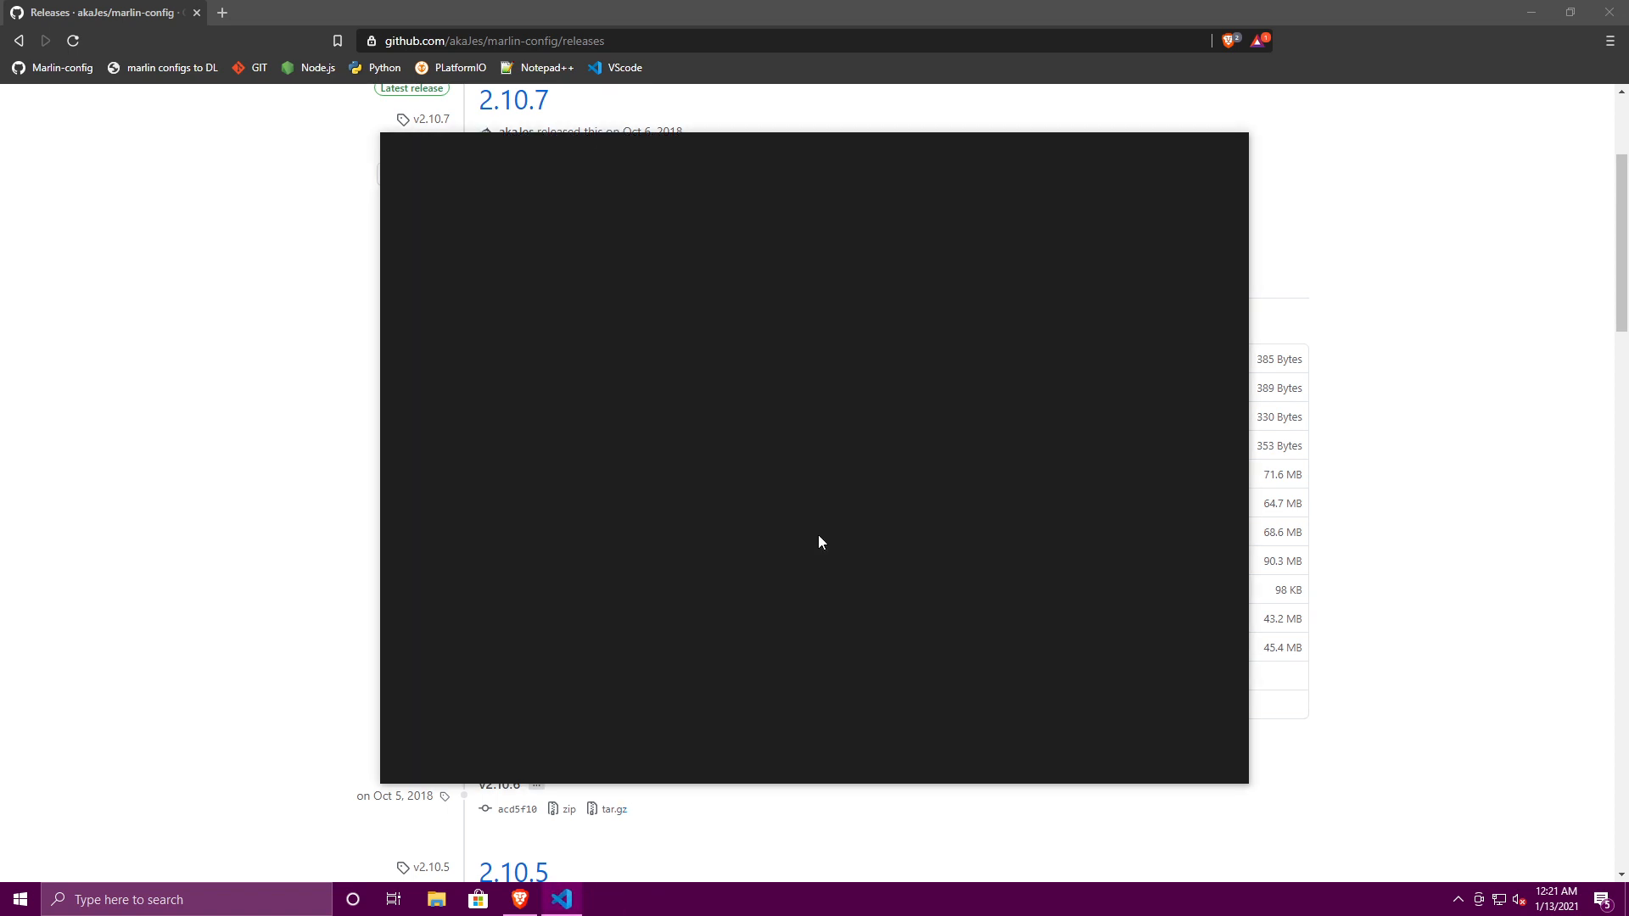
click(1190, 146)
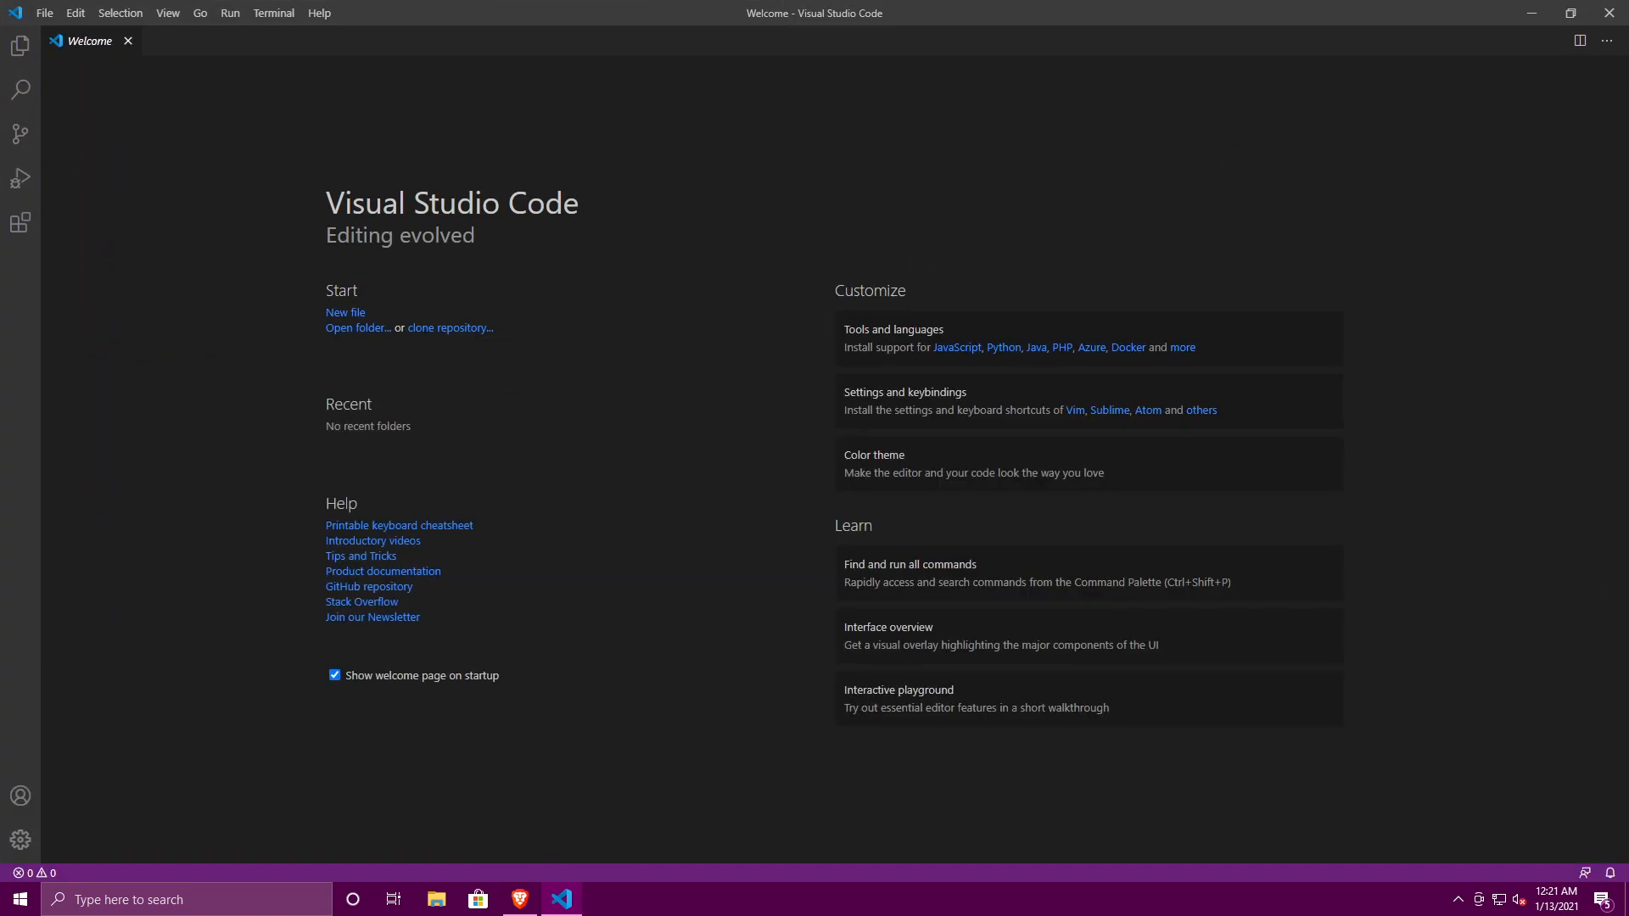
- Search the VS Code extension marketplace for platformio and install the PlatformIO IDE extension
click(16, 234)
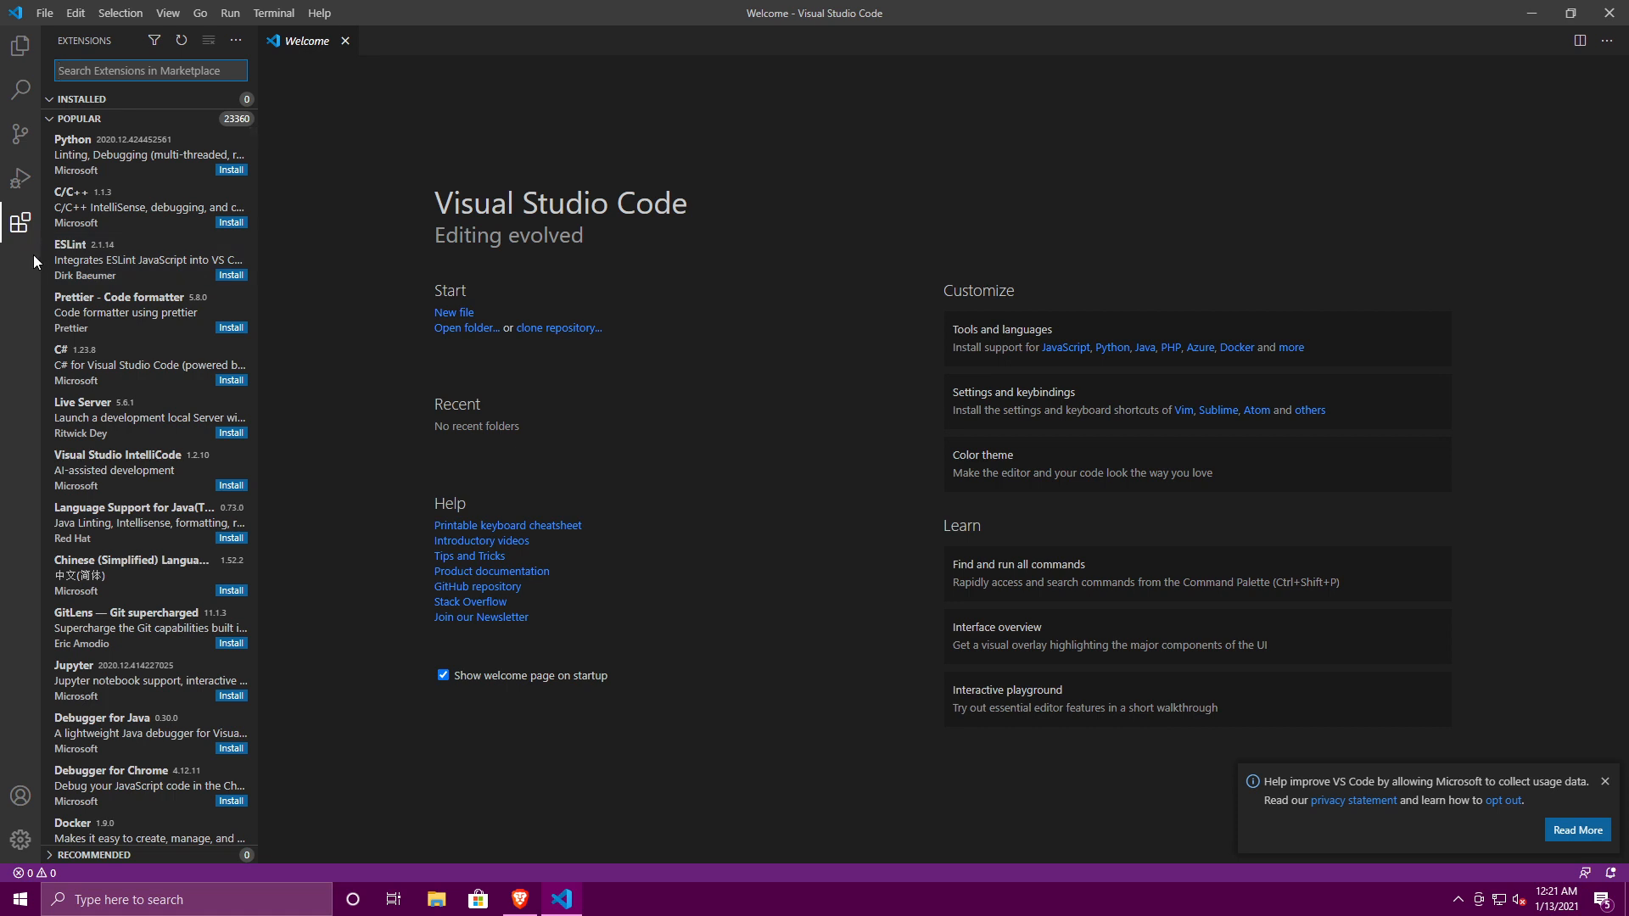
text(P)
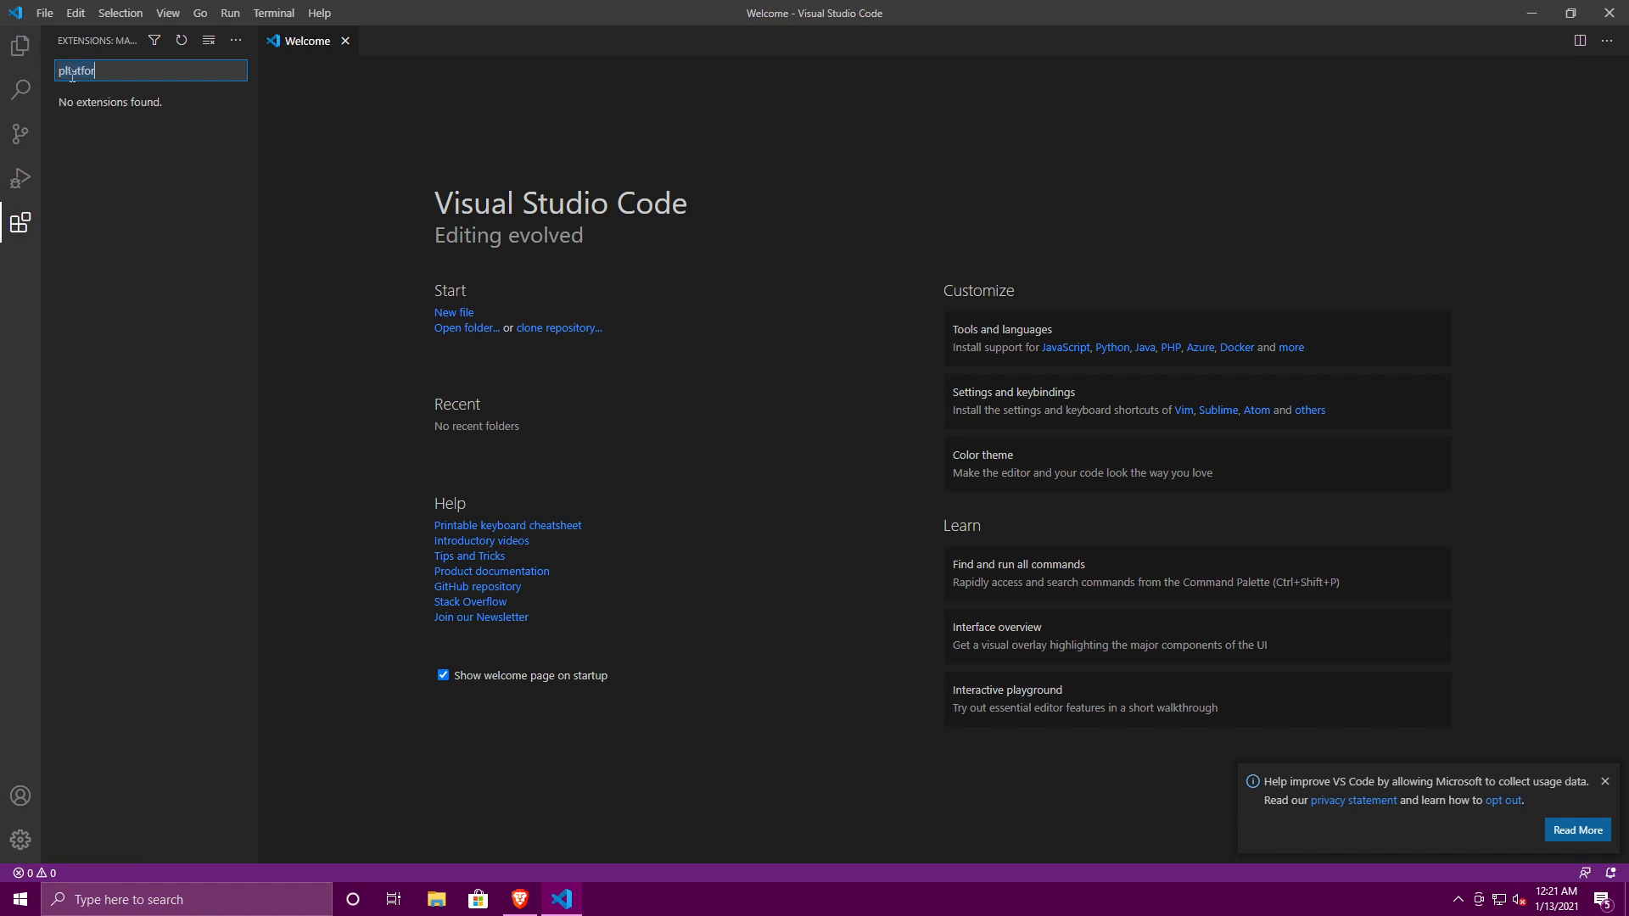
text(P)
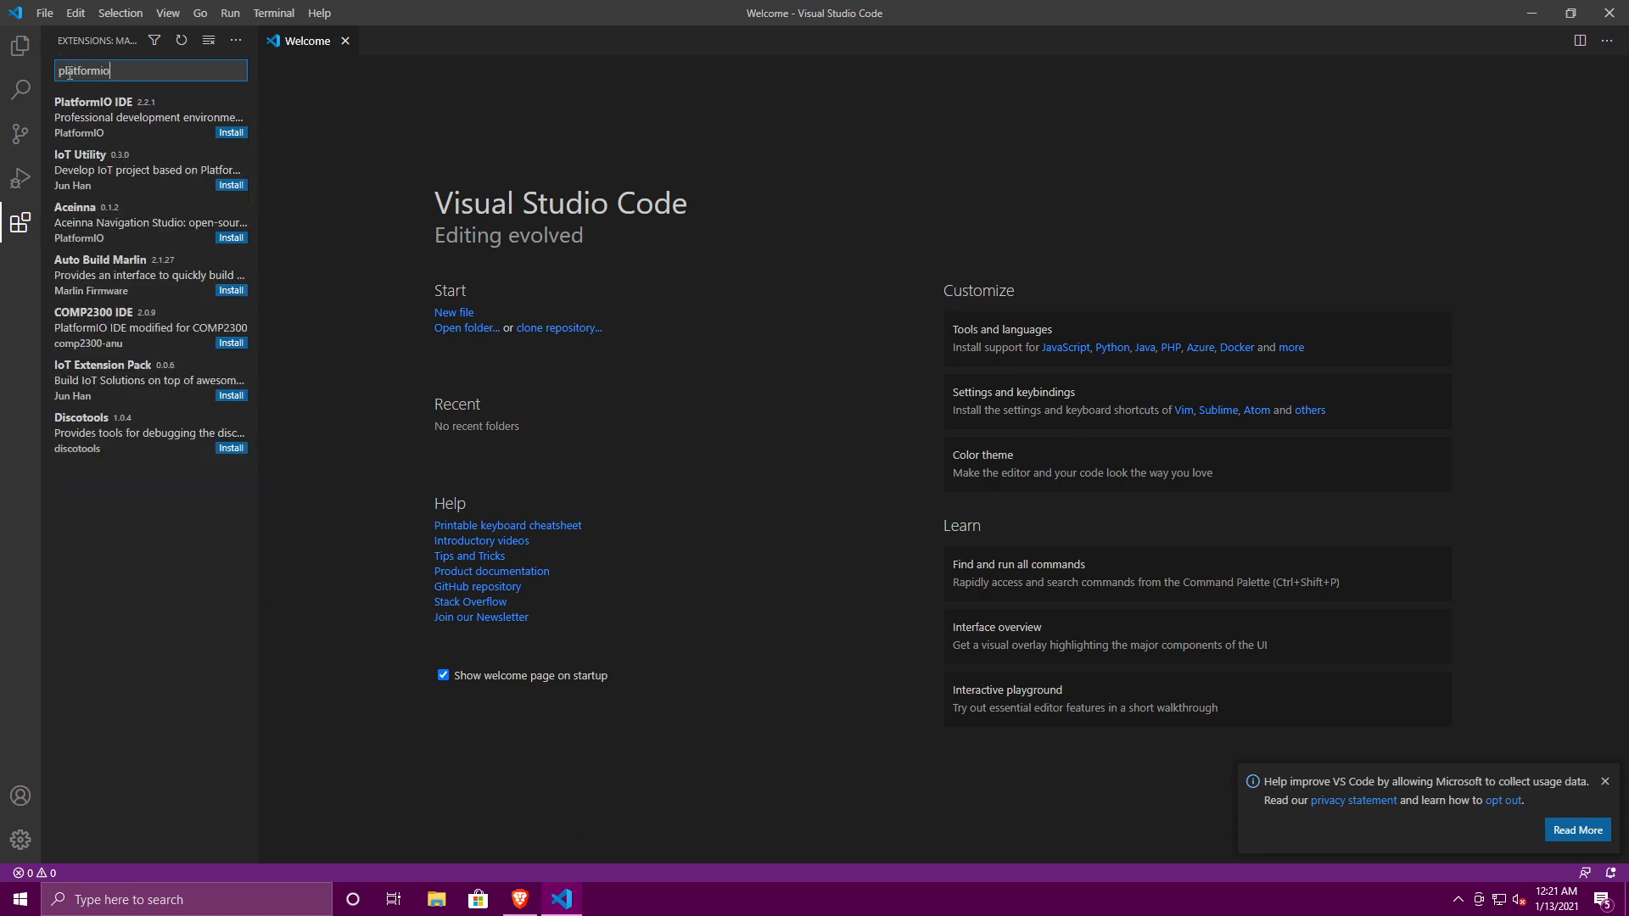
click(83, 128)
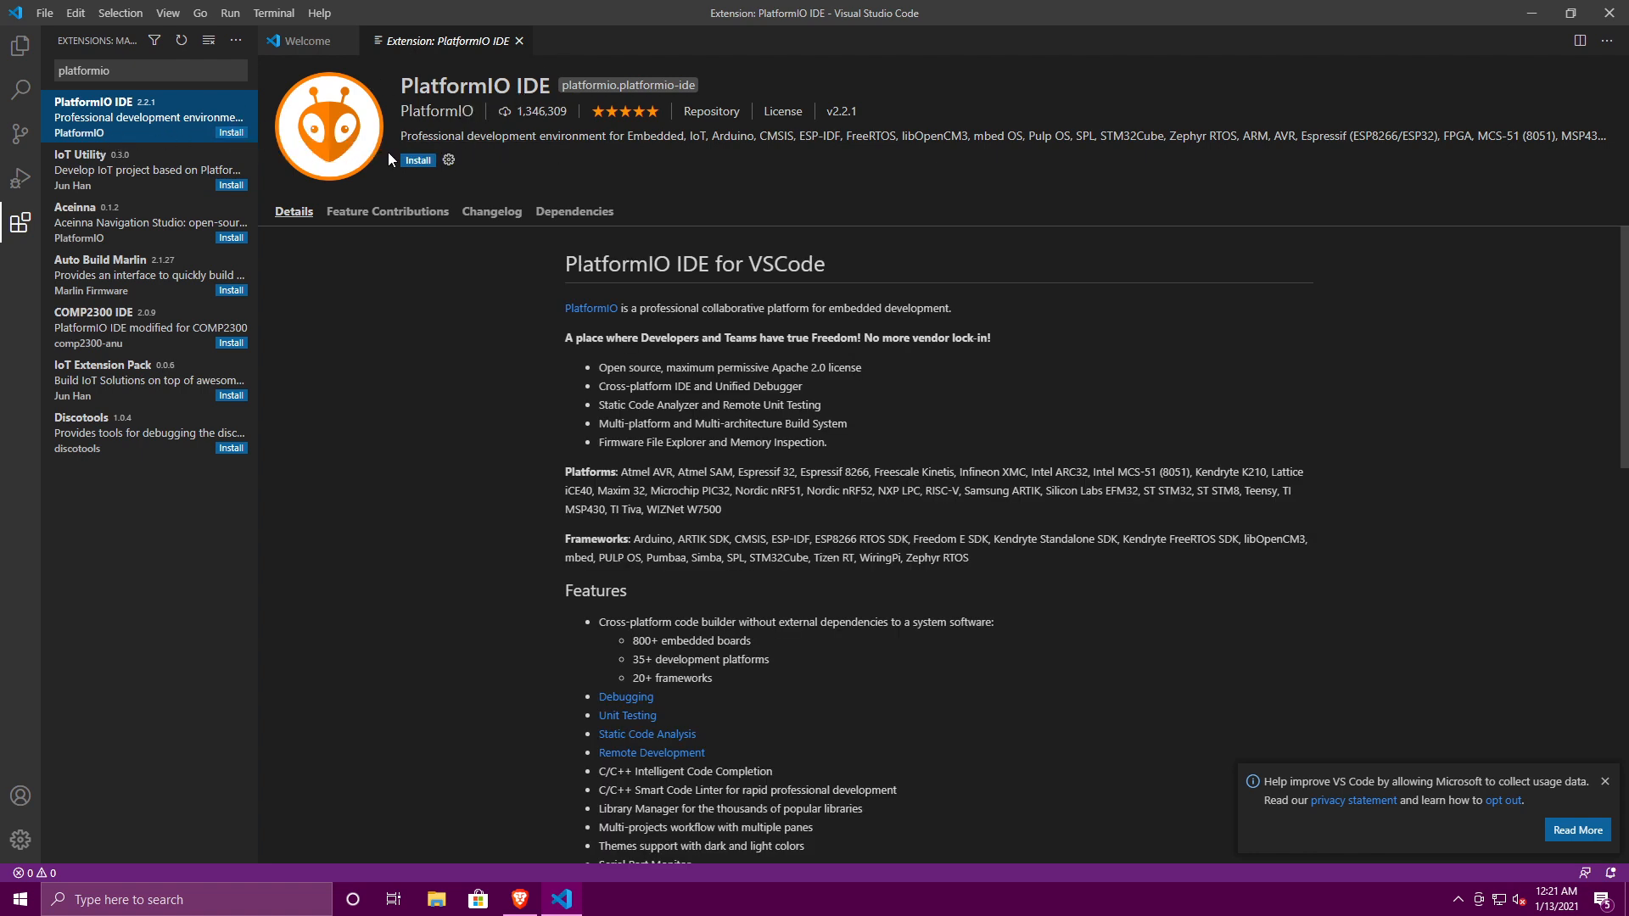
click(230, 133)
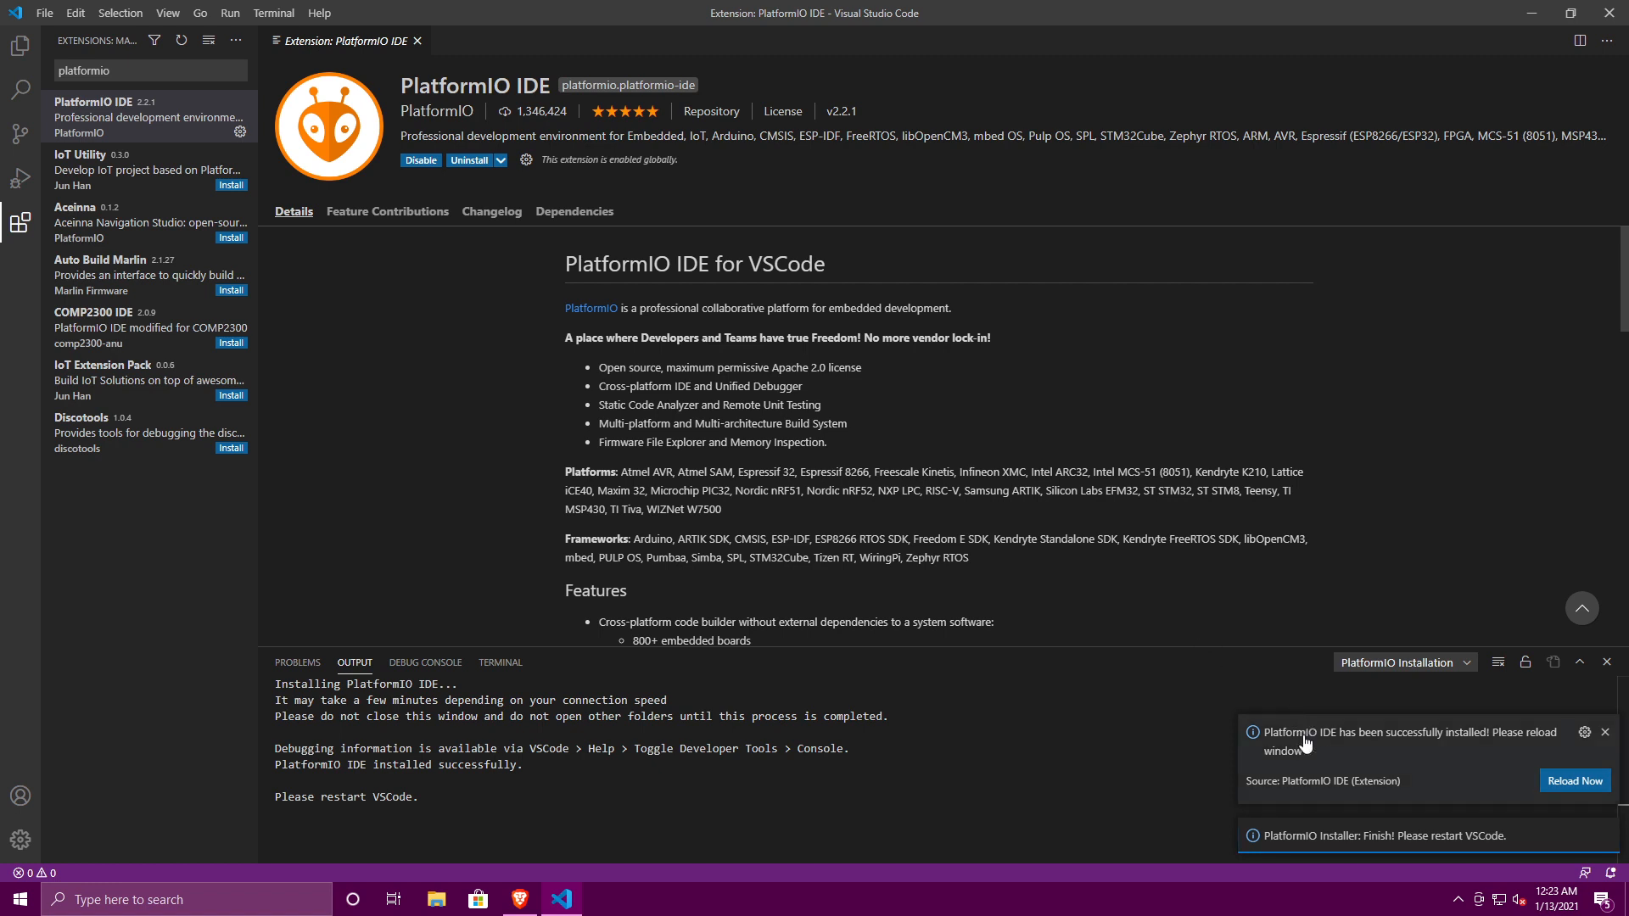
- Reload Visual Studio Code to activate the PlatformIO IDE extension and close the editor
click(1577, 778)
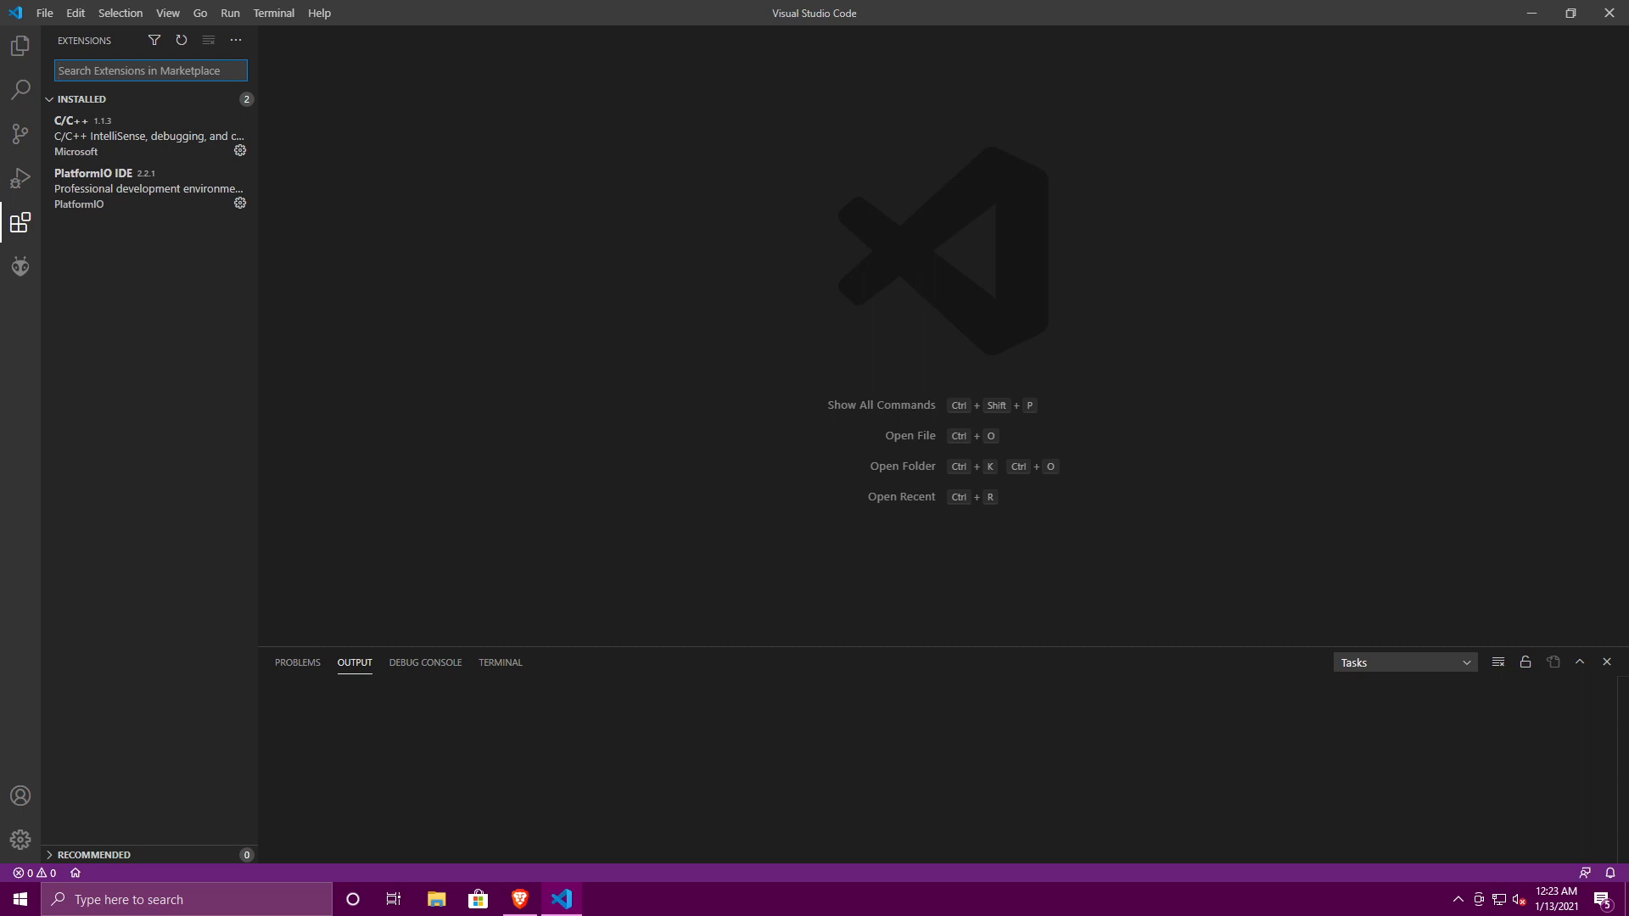
click(1609, 13)
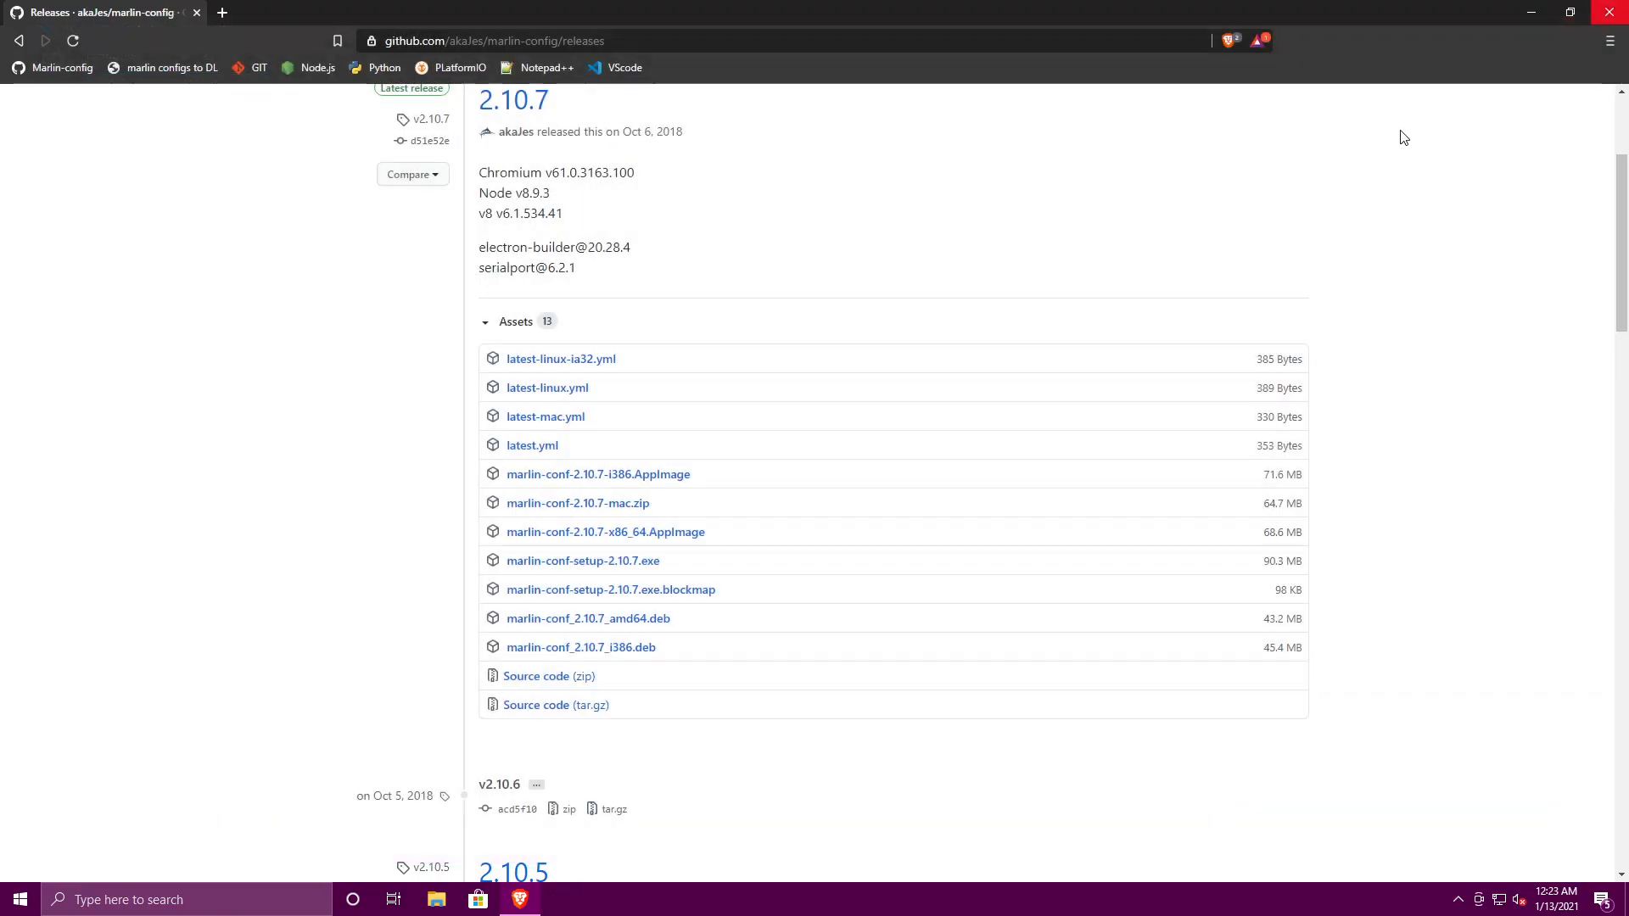
- Pin Visual Studio Code and marlin-conf to the Windows Start menu
click(27, 893)
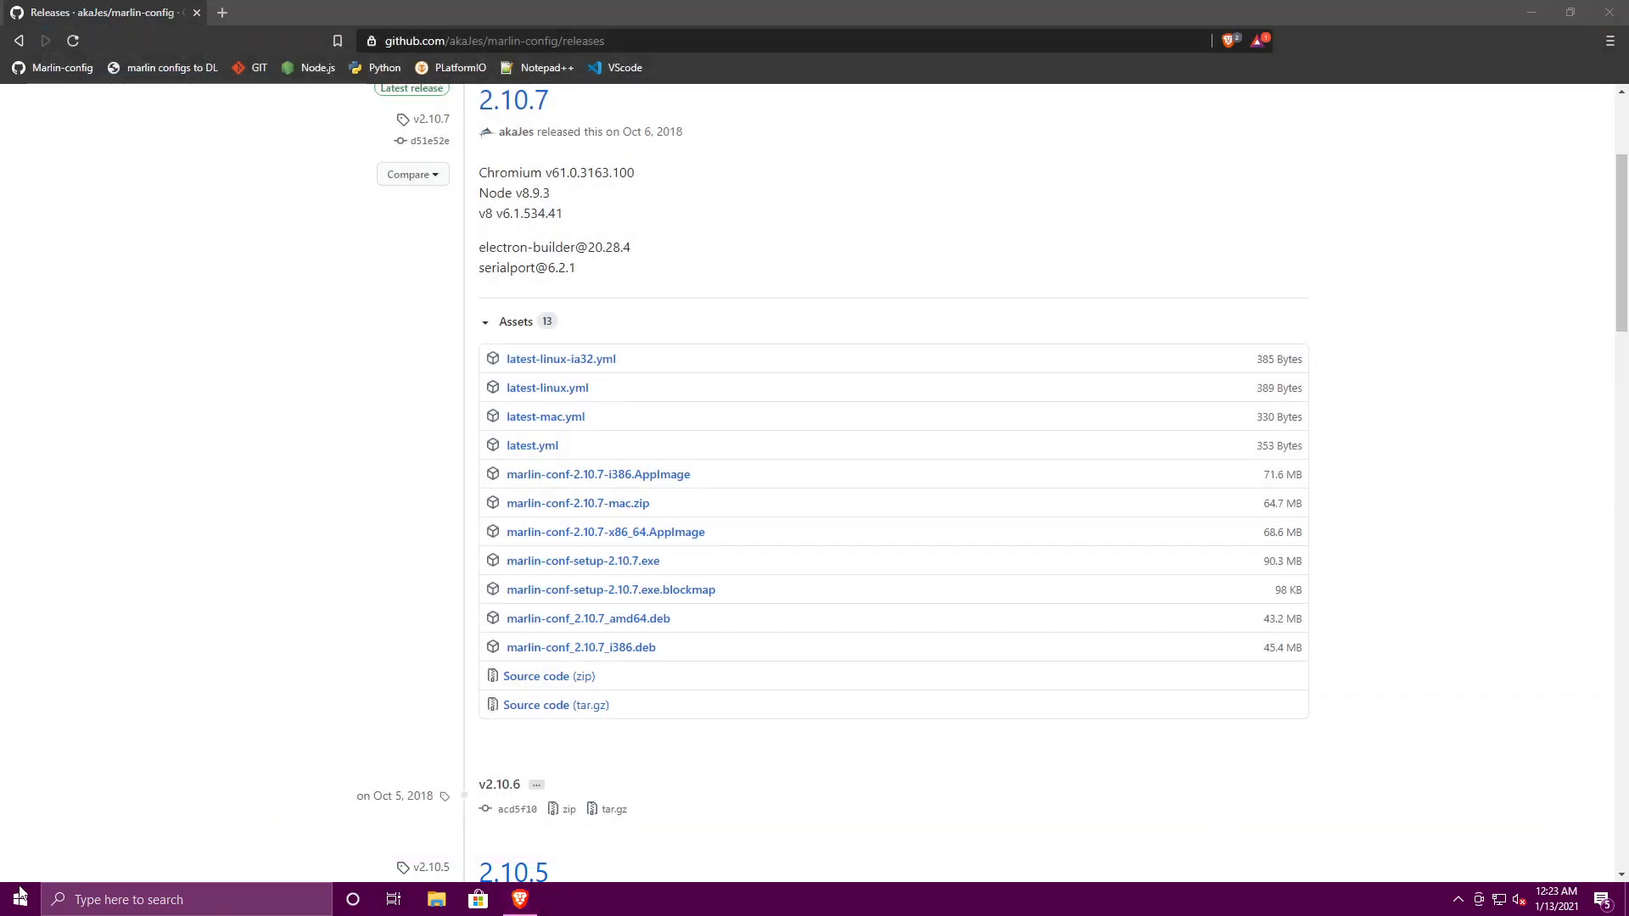
click(21, 893)
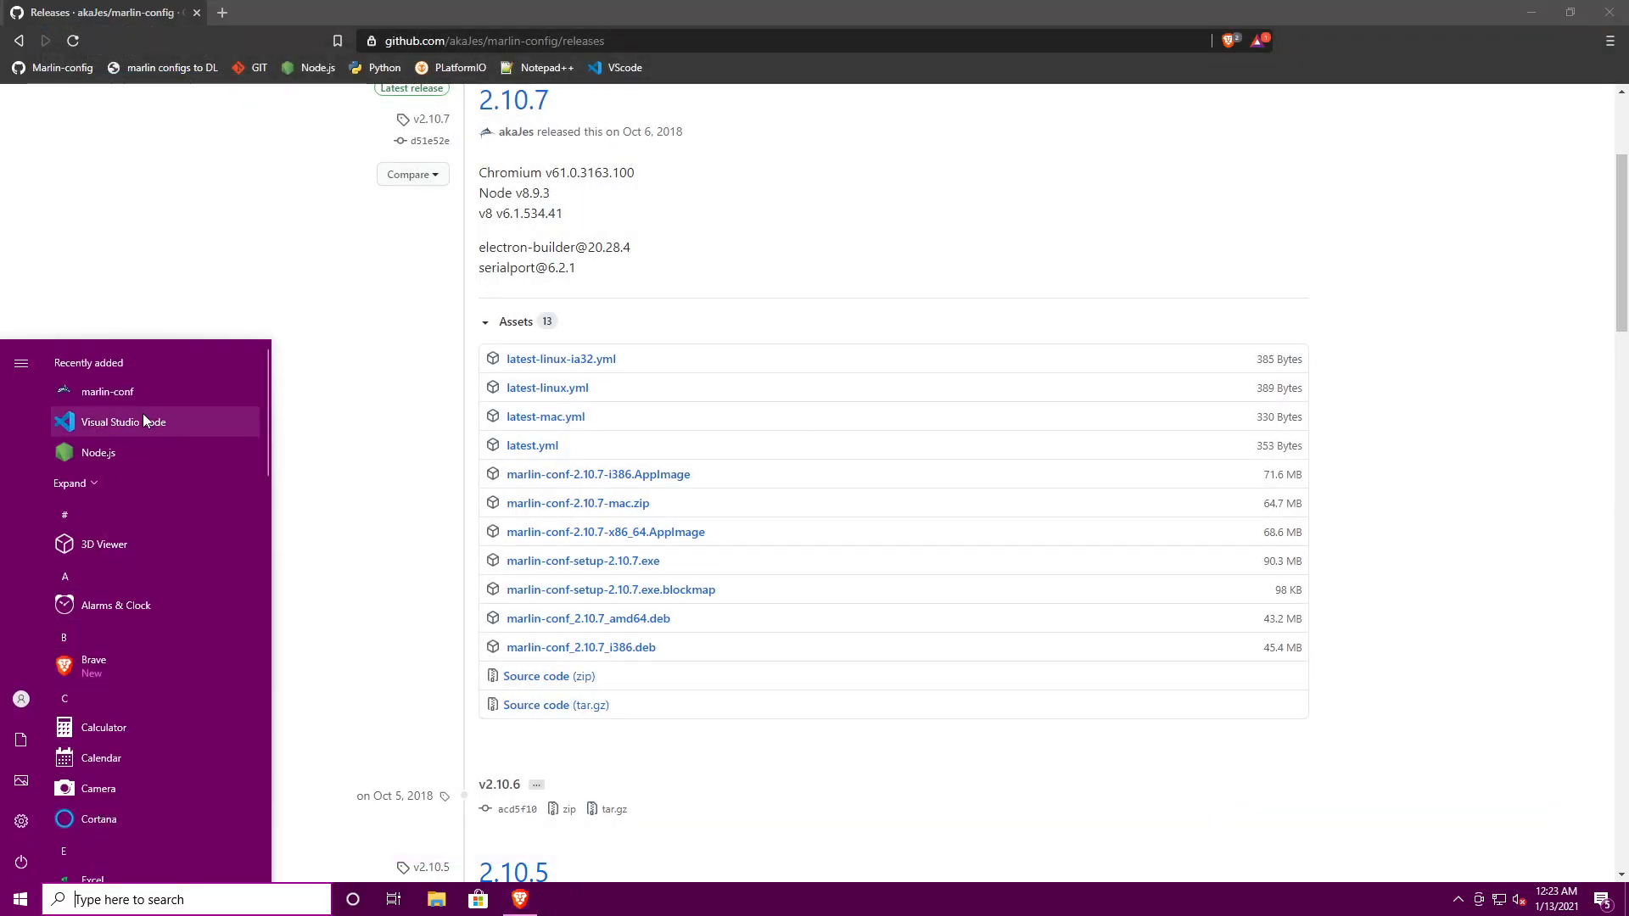
right_click(143, 413)
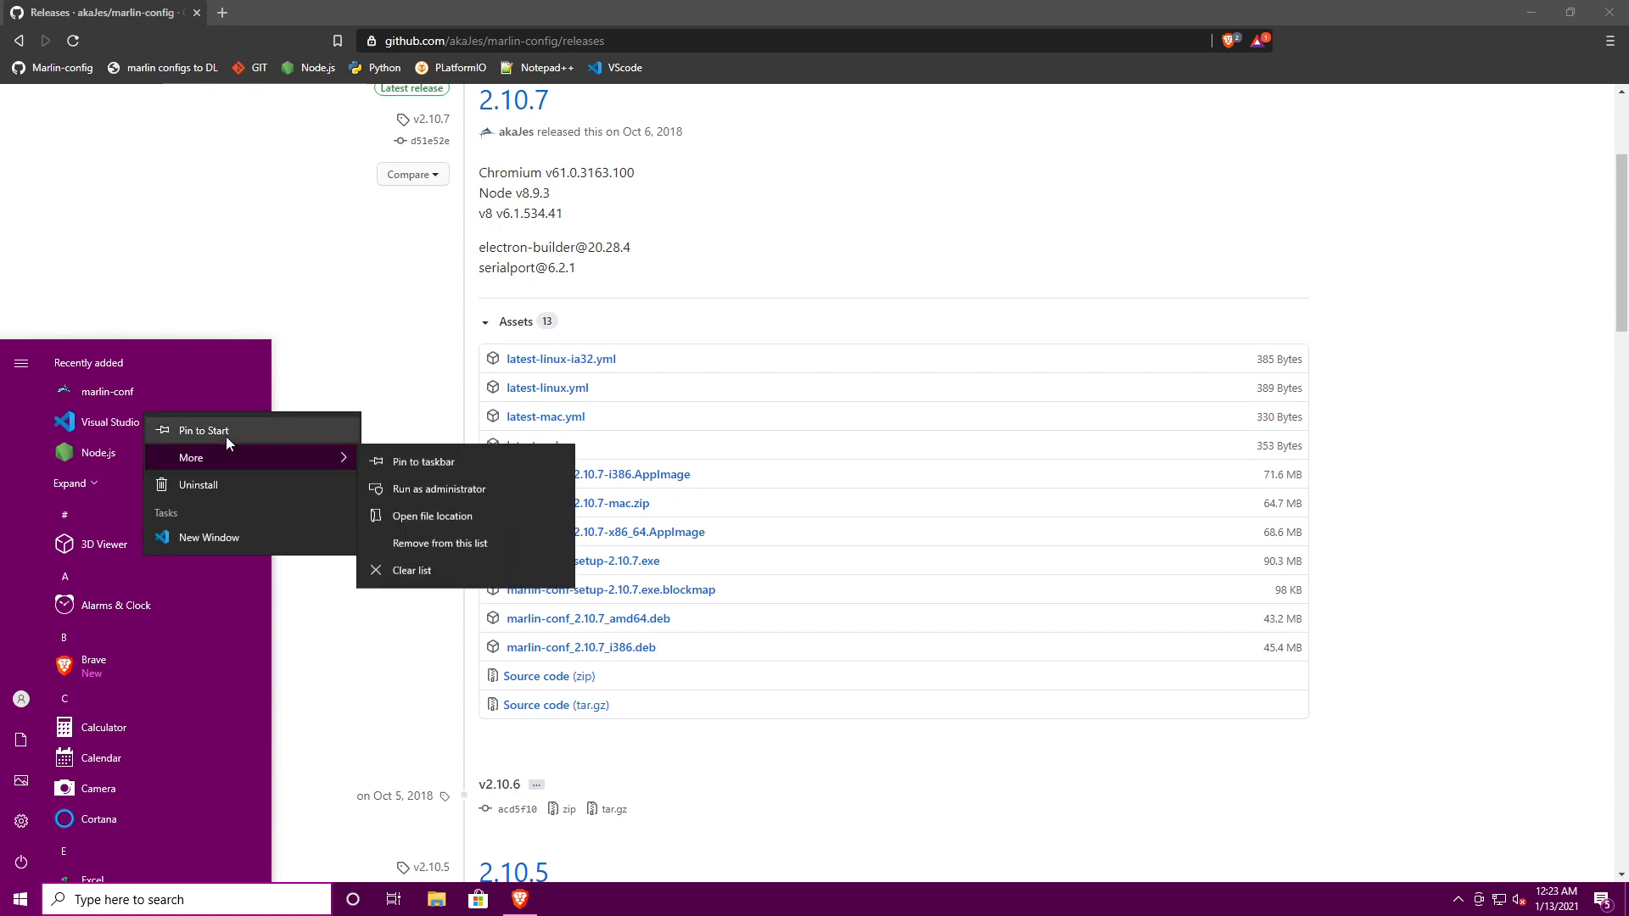
click(226, 436)
right_click(124, 382)
click(170, 398)
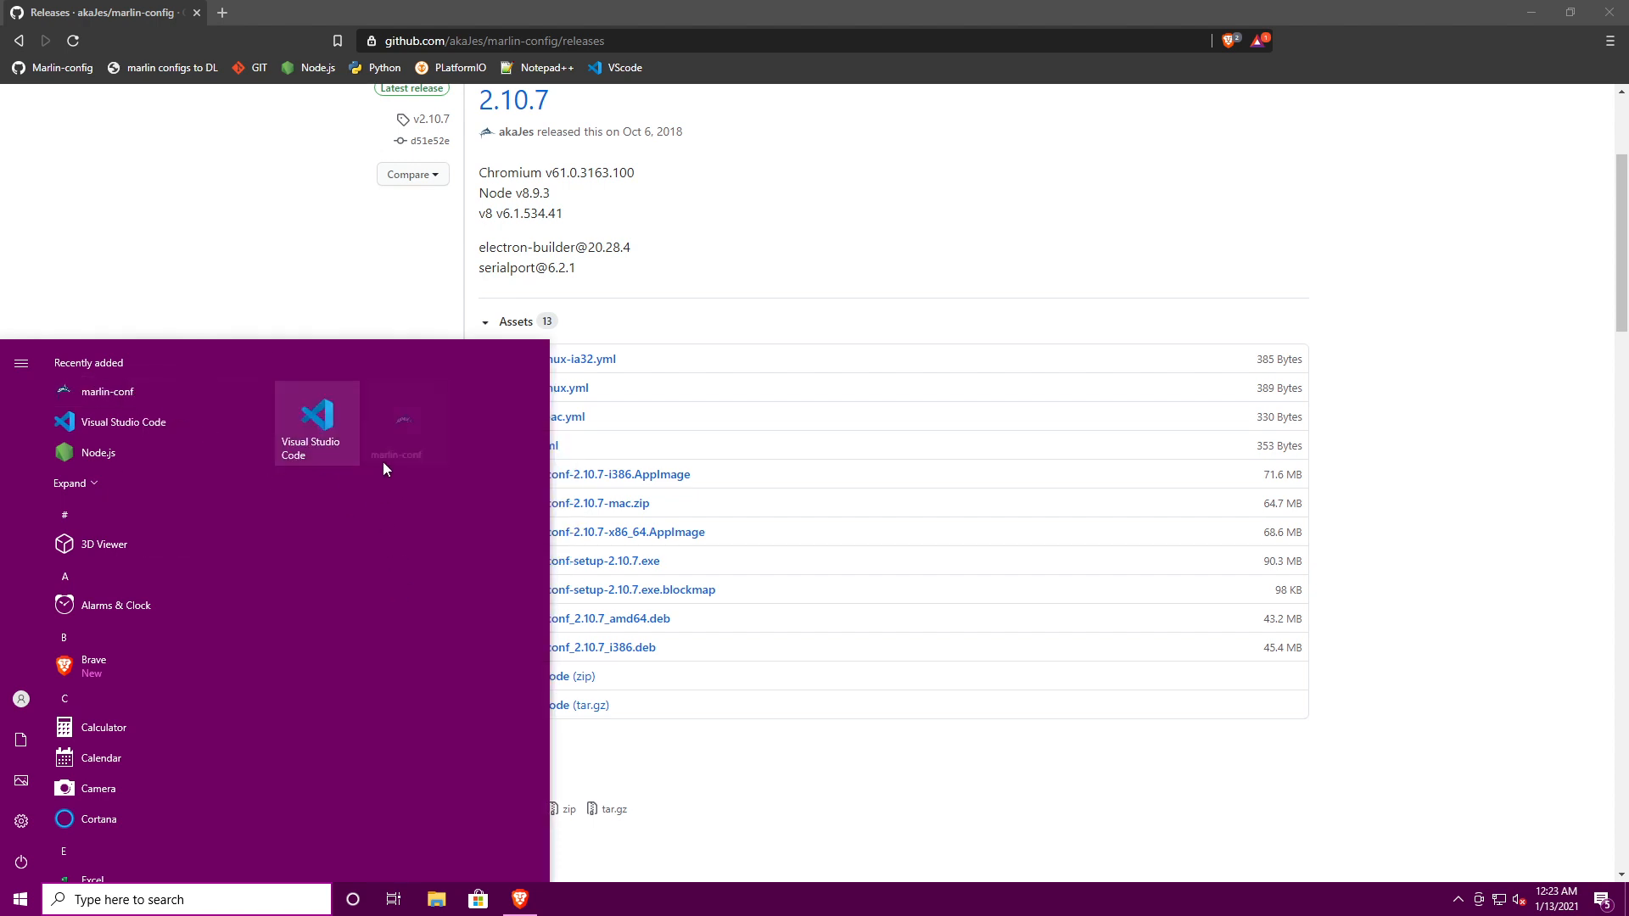
- Launch marlin-conf and, while choosing its firmware folder, create and enter a folder named Ender 3 pro 2-12-21 in Documents
click(399, 424)
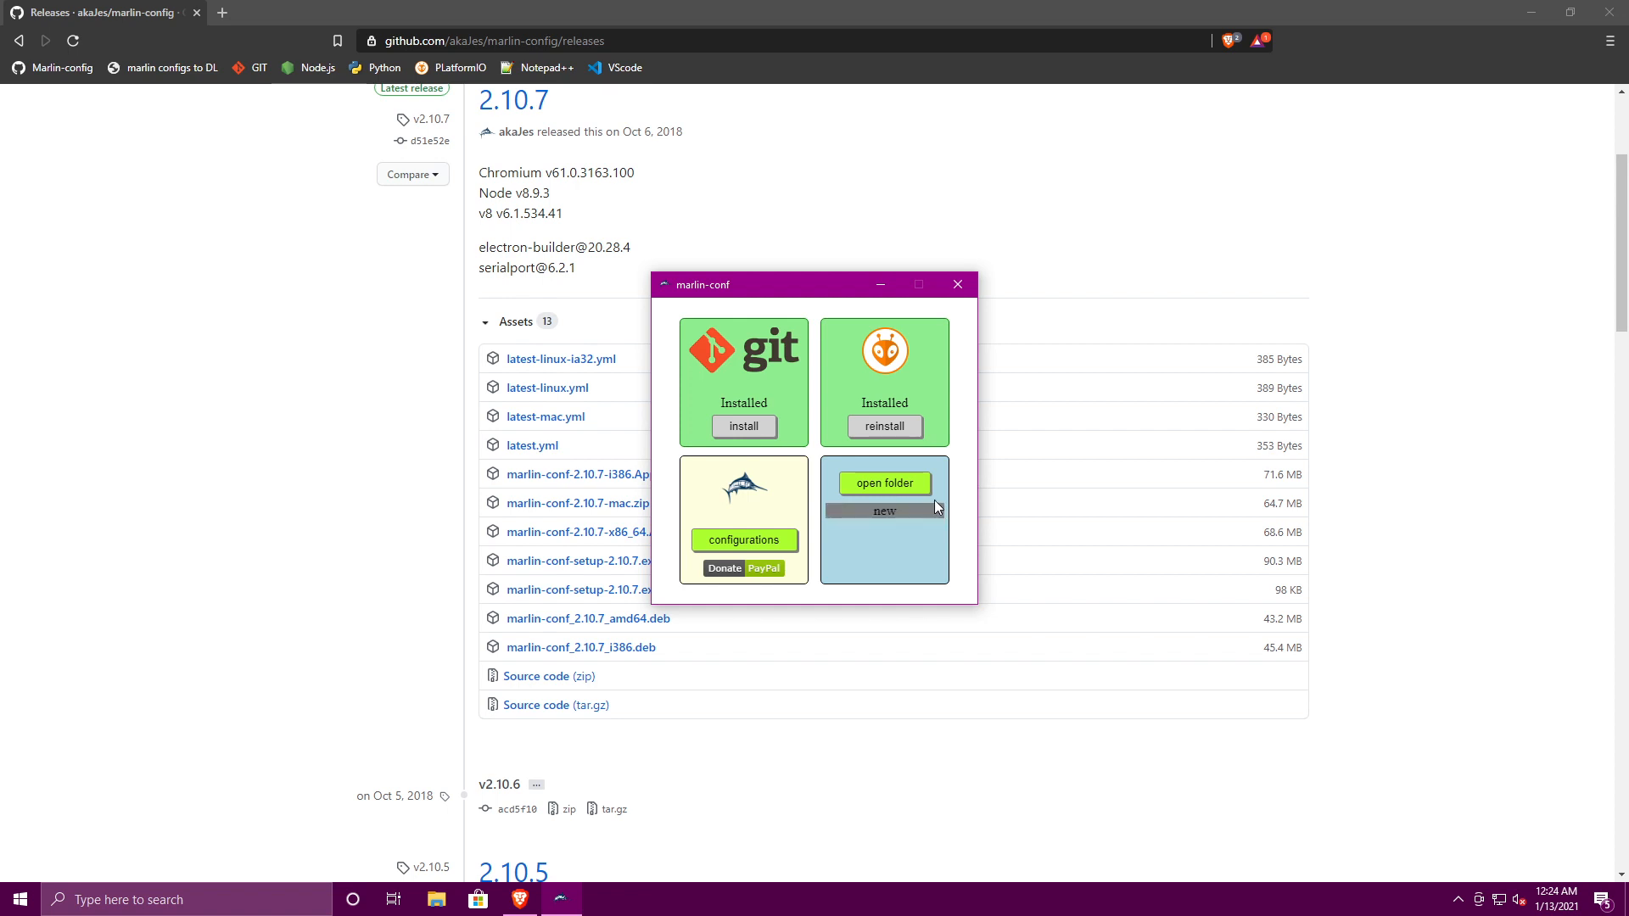
click(894, 494)
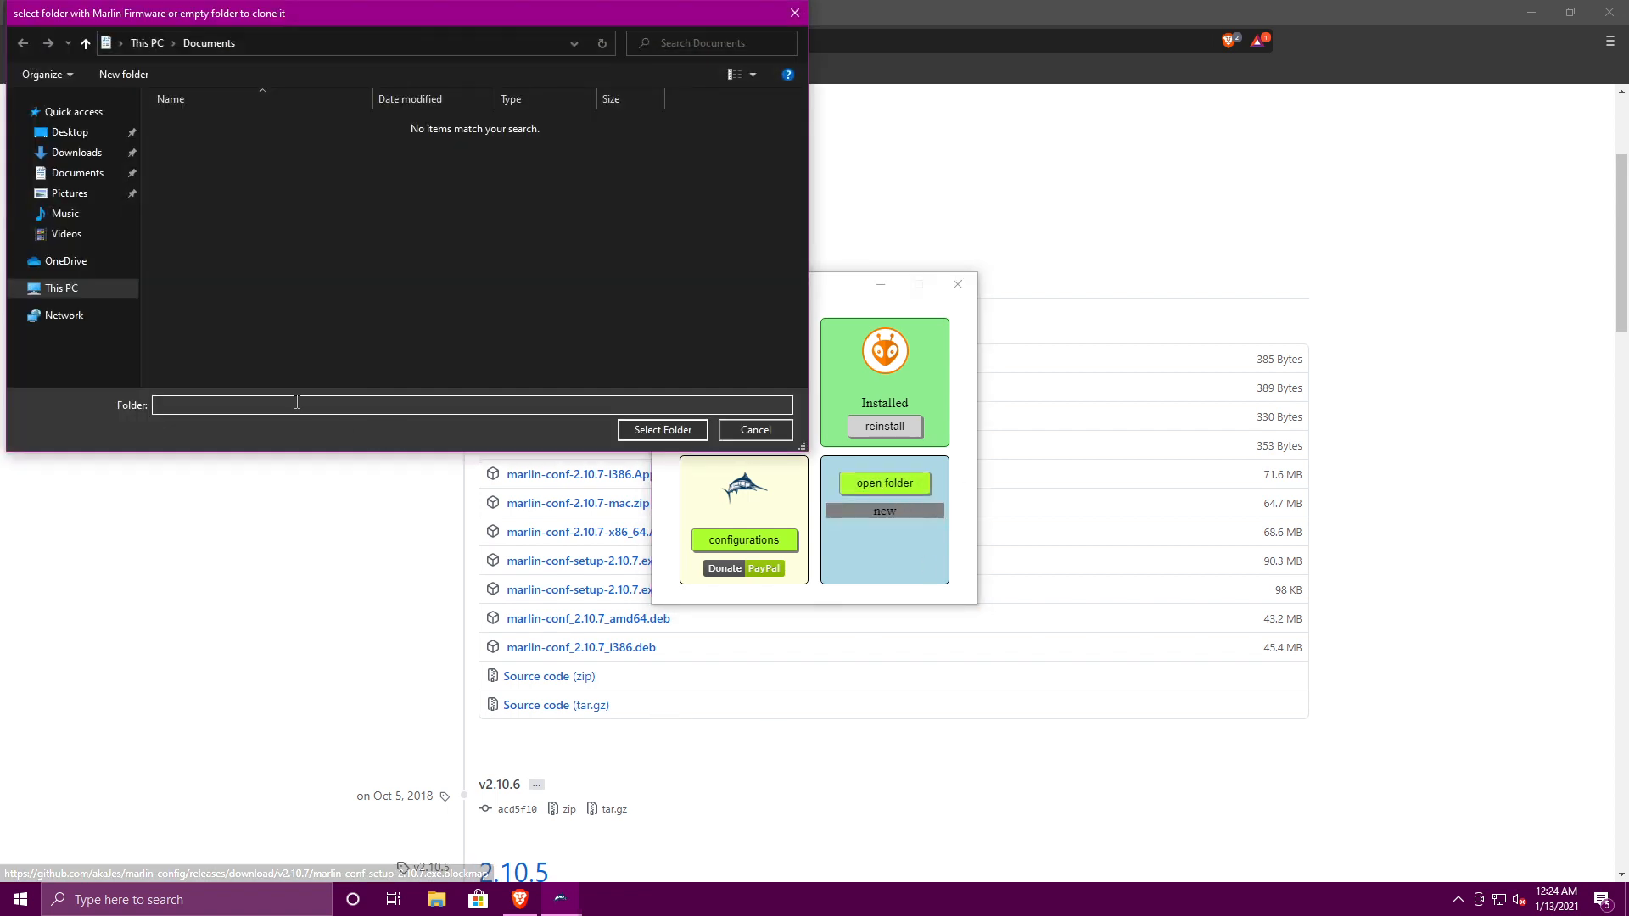
click(124, 75)
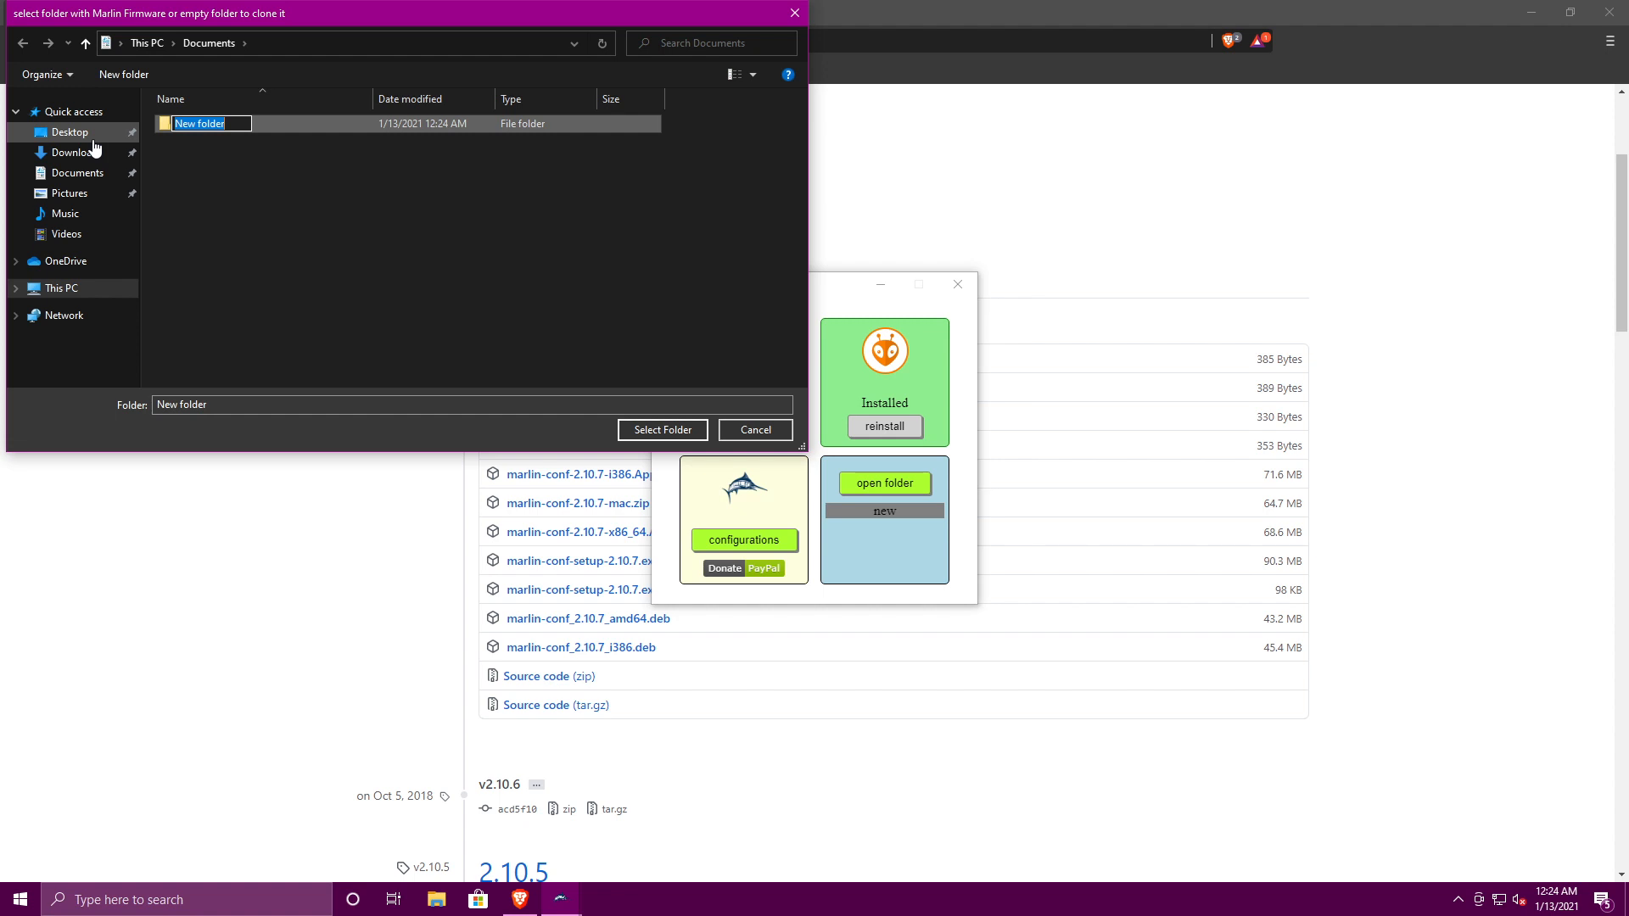
text(Ender 3 pro)
text(2-12-21)
key(Return)
key(Return)
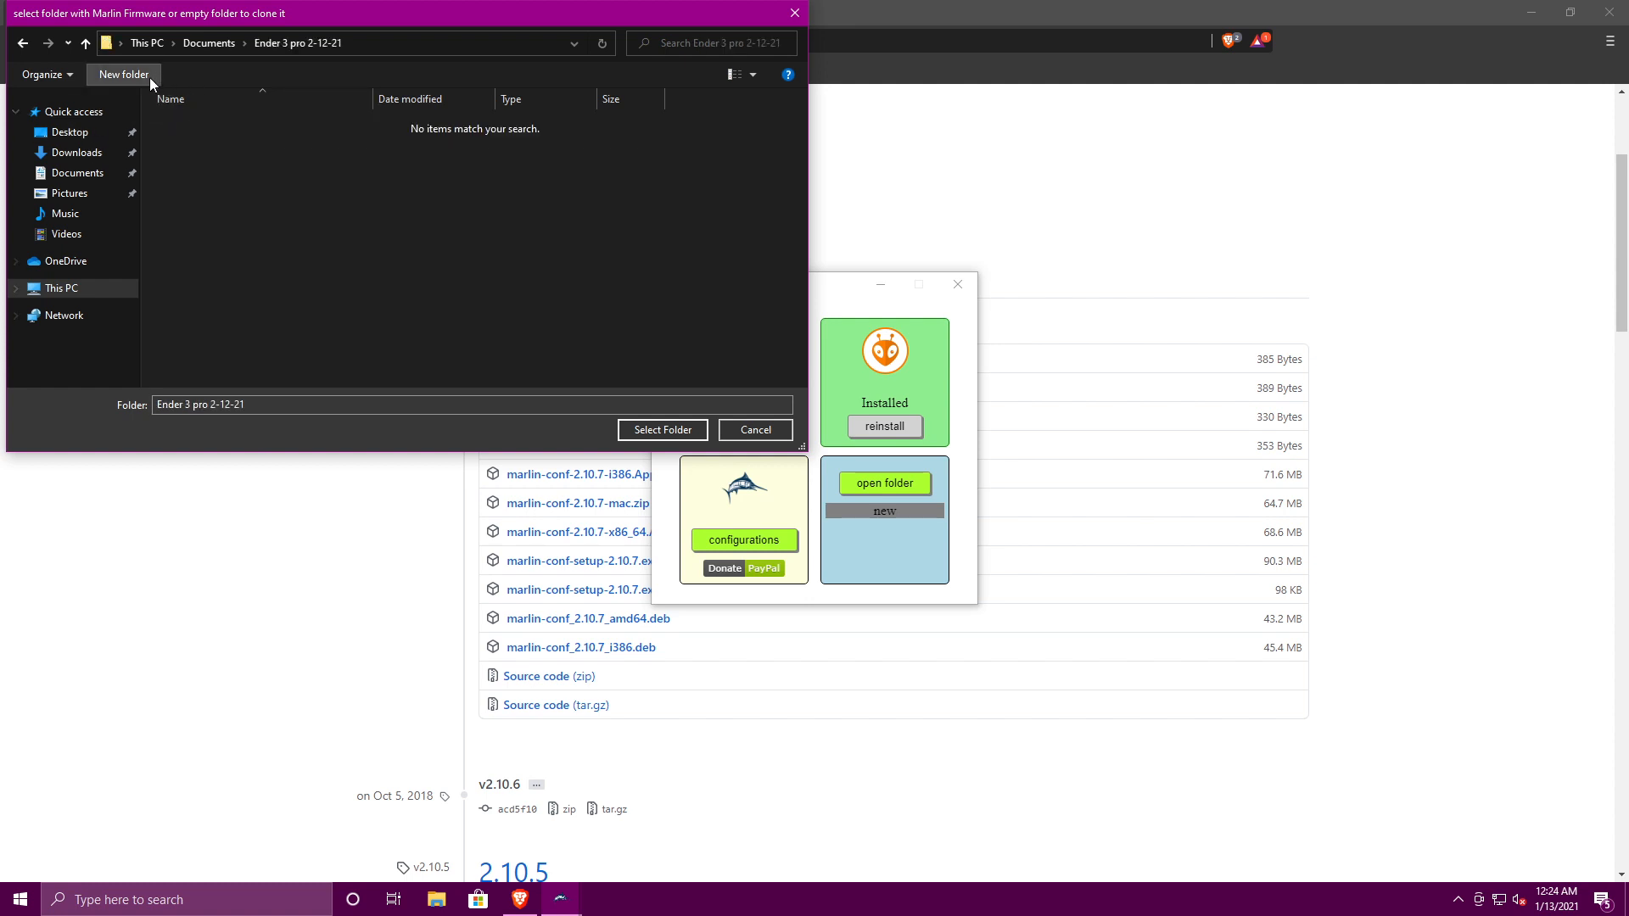
click(123, 75)
click(333, 183)
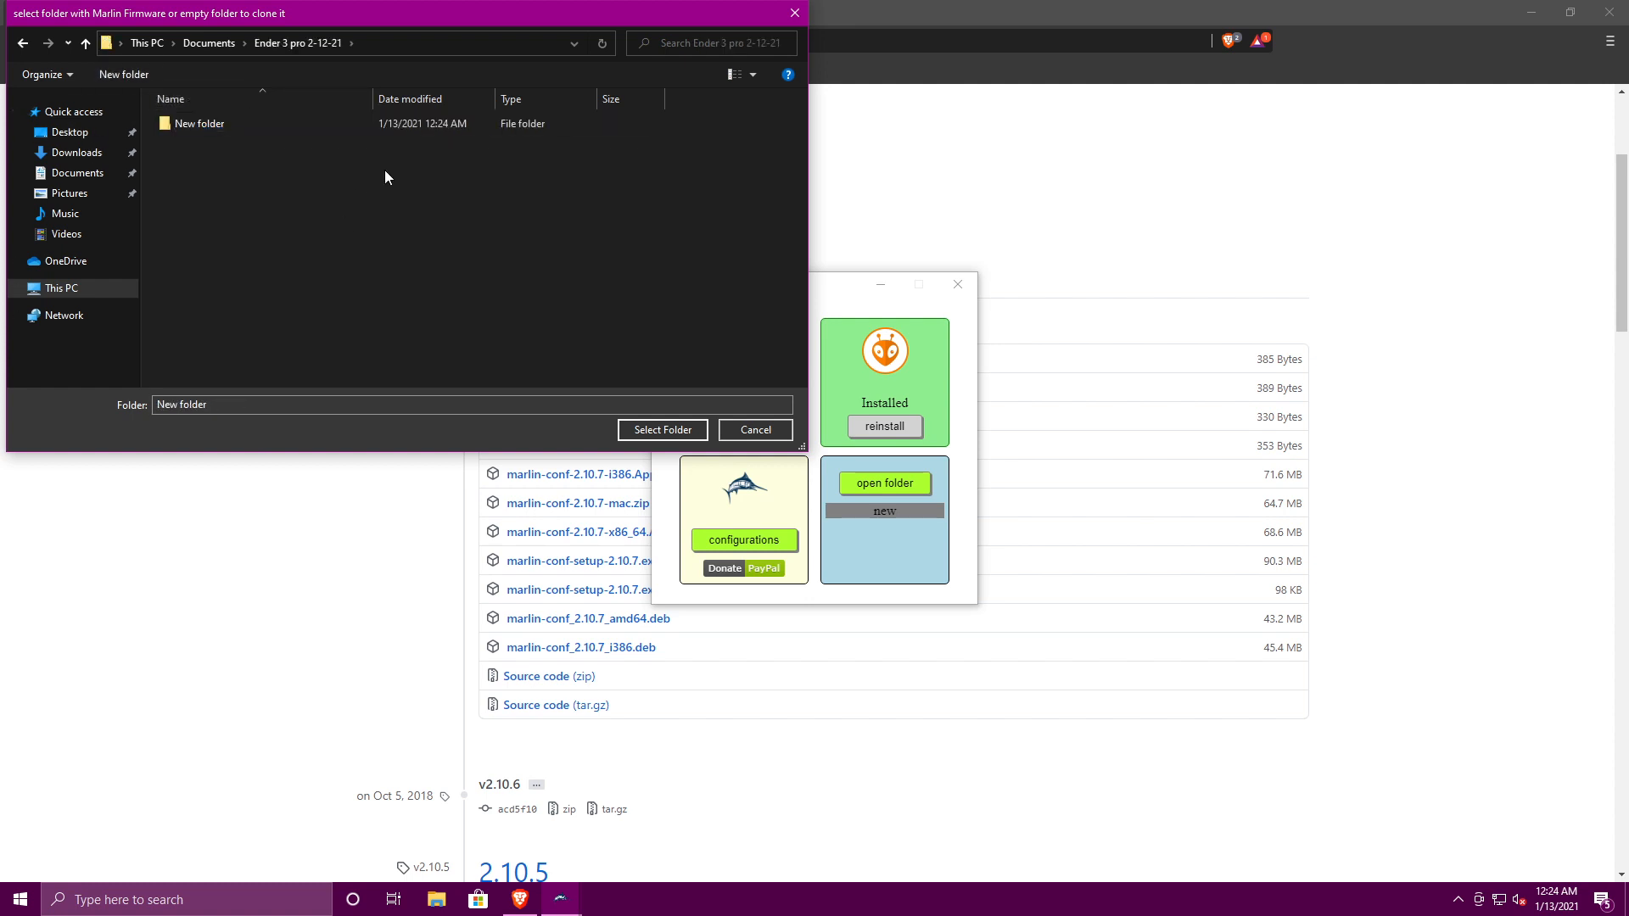
click(345, 124)
key(Delete)
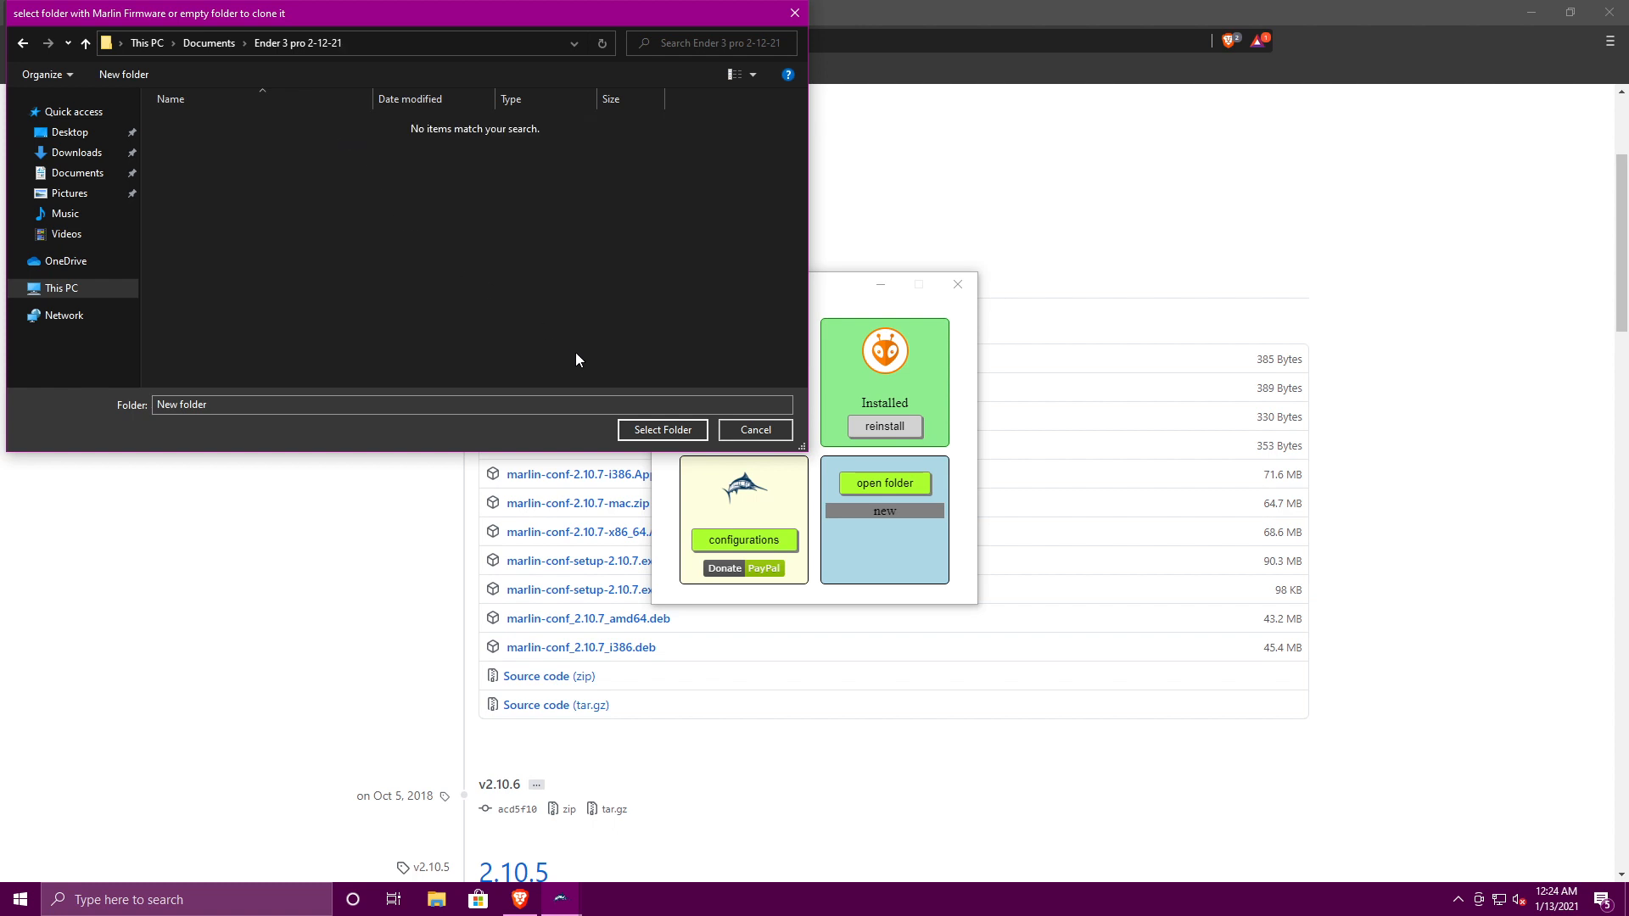
click(651, 431)
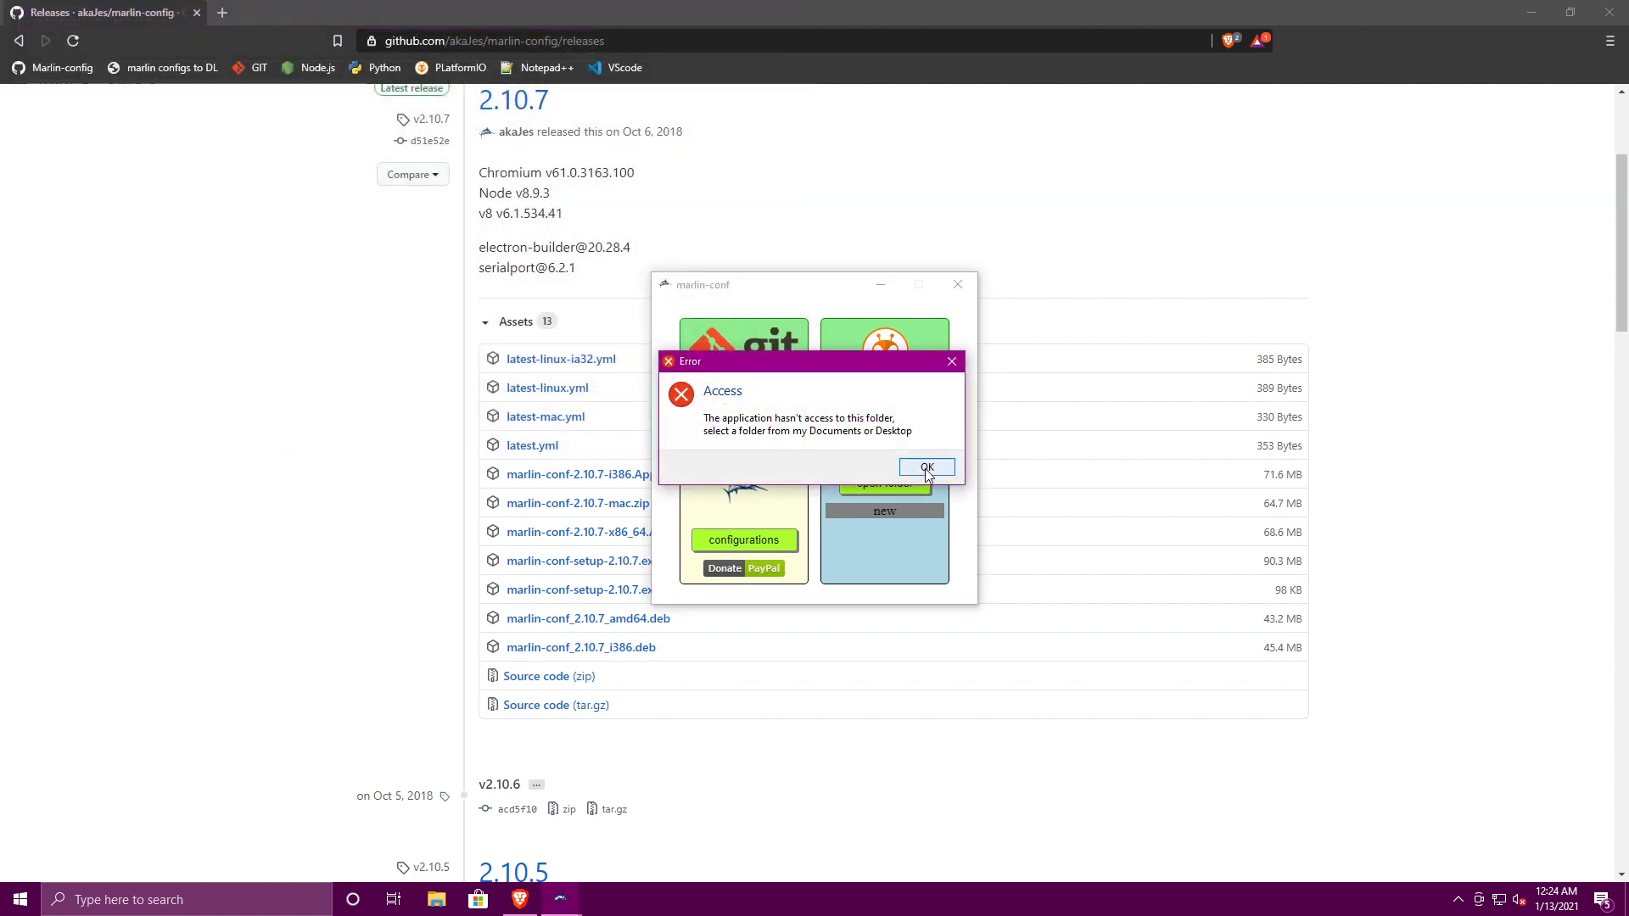
click(926, 467)
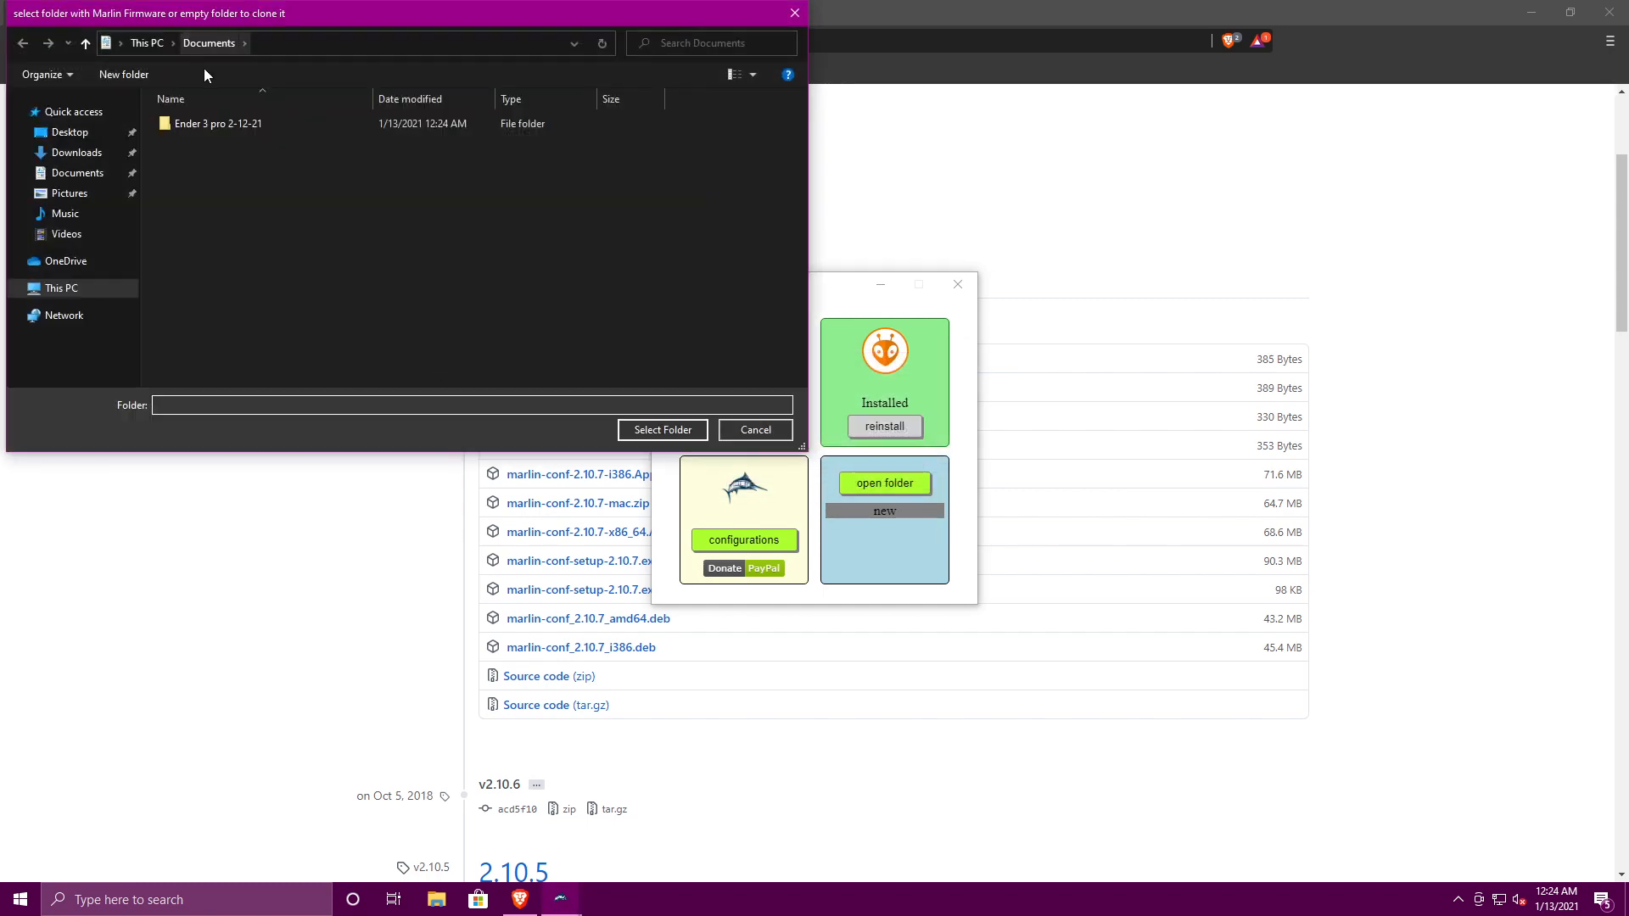
- Choose the Ender 3 pro 2-12-21 folder for the Marlin firmware and allow marlin-conf through the firewall on public networks
click(211, 133)
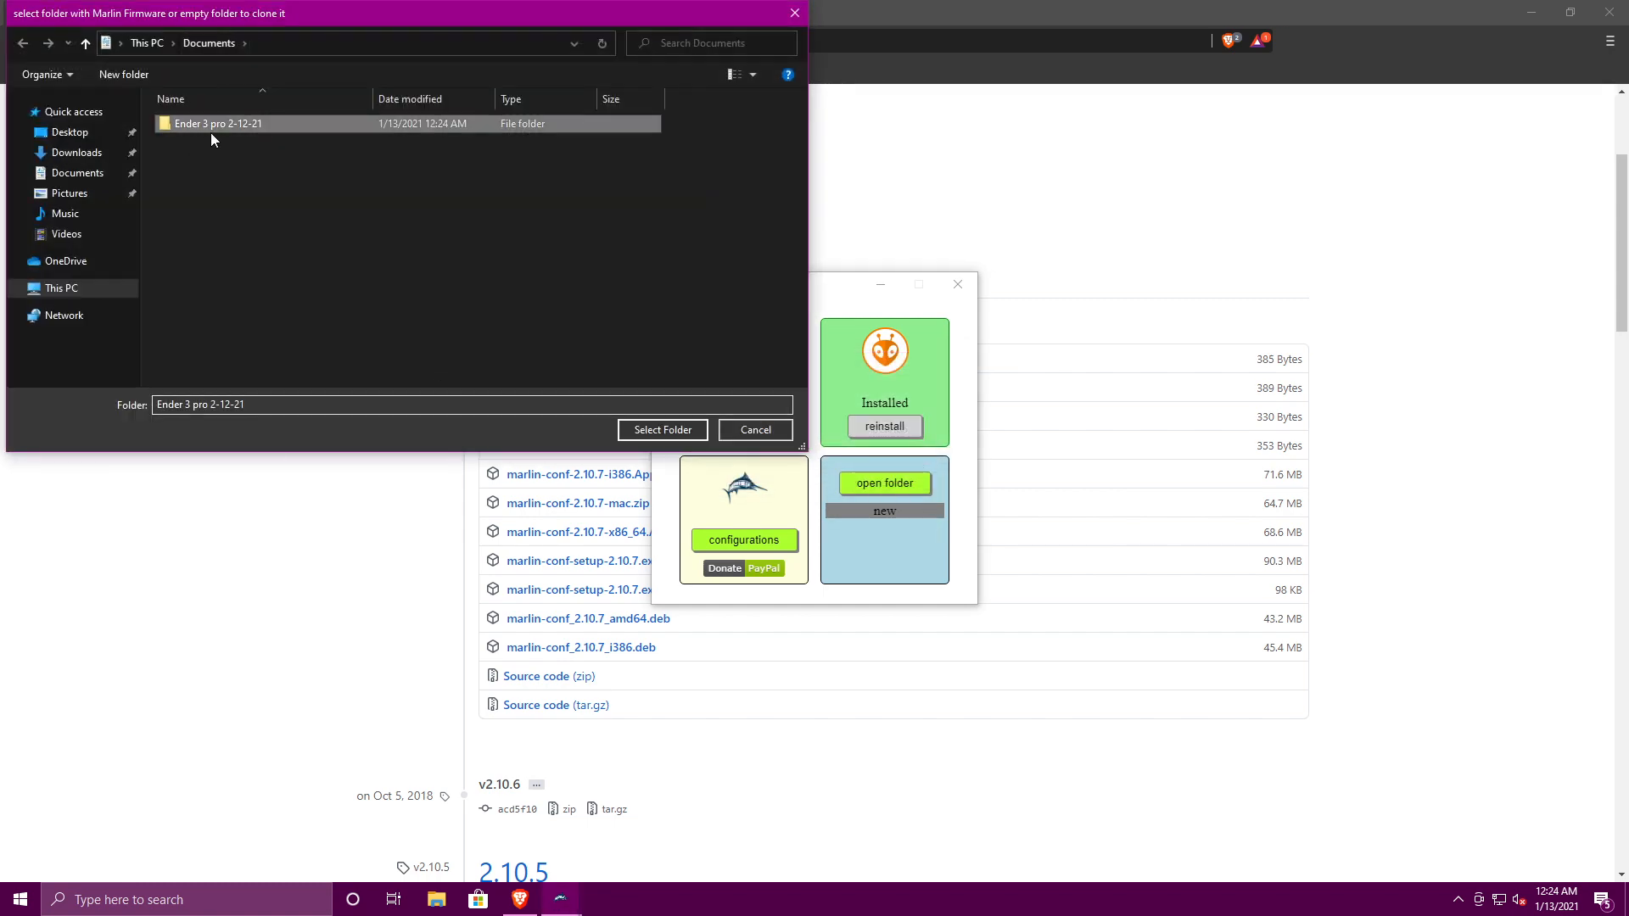
click(659, 431)
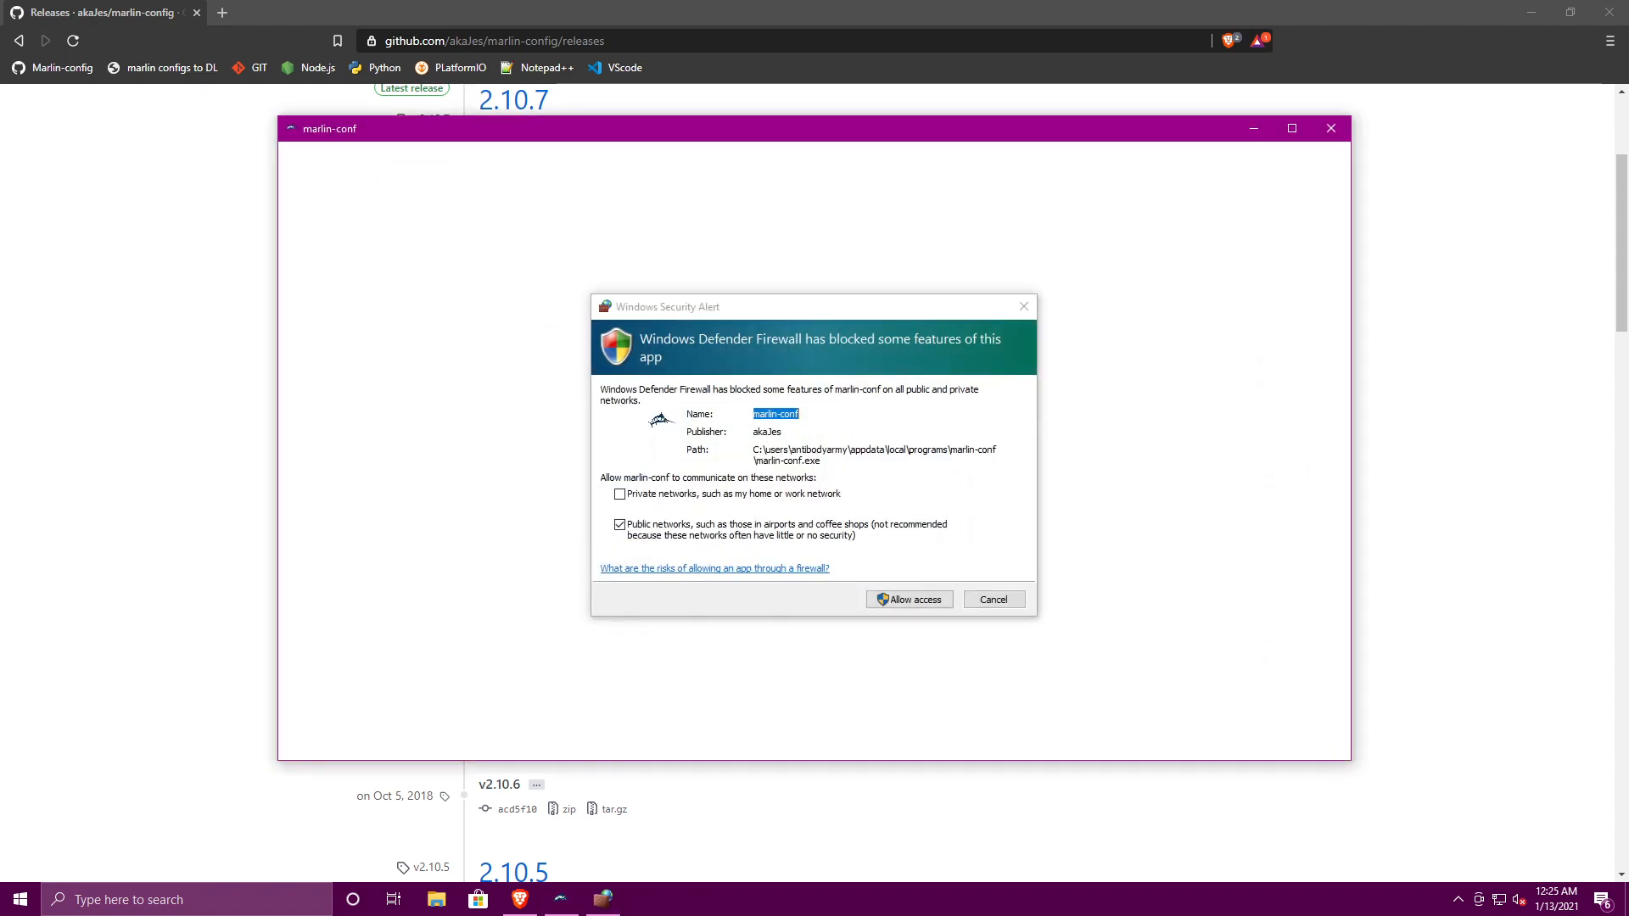
click(919, 600)
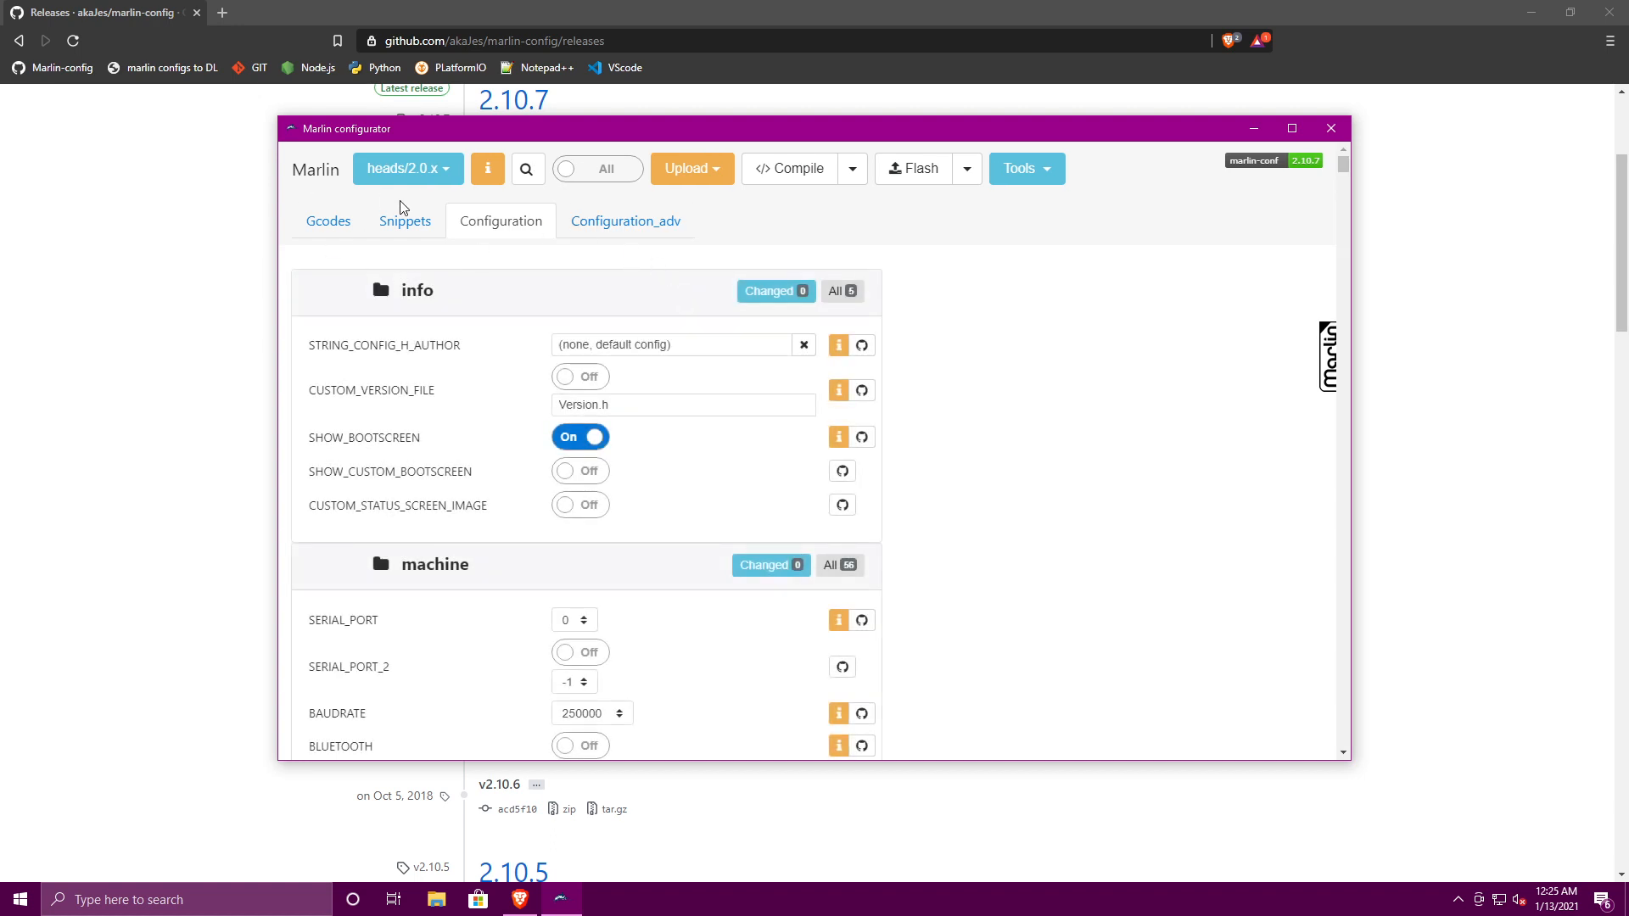
click(386, 175)
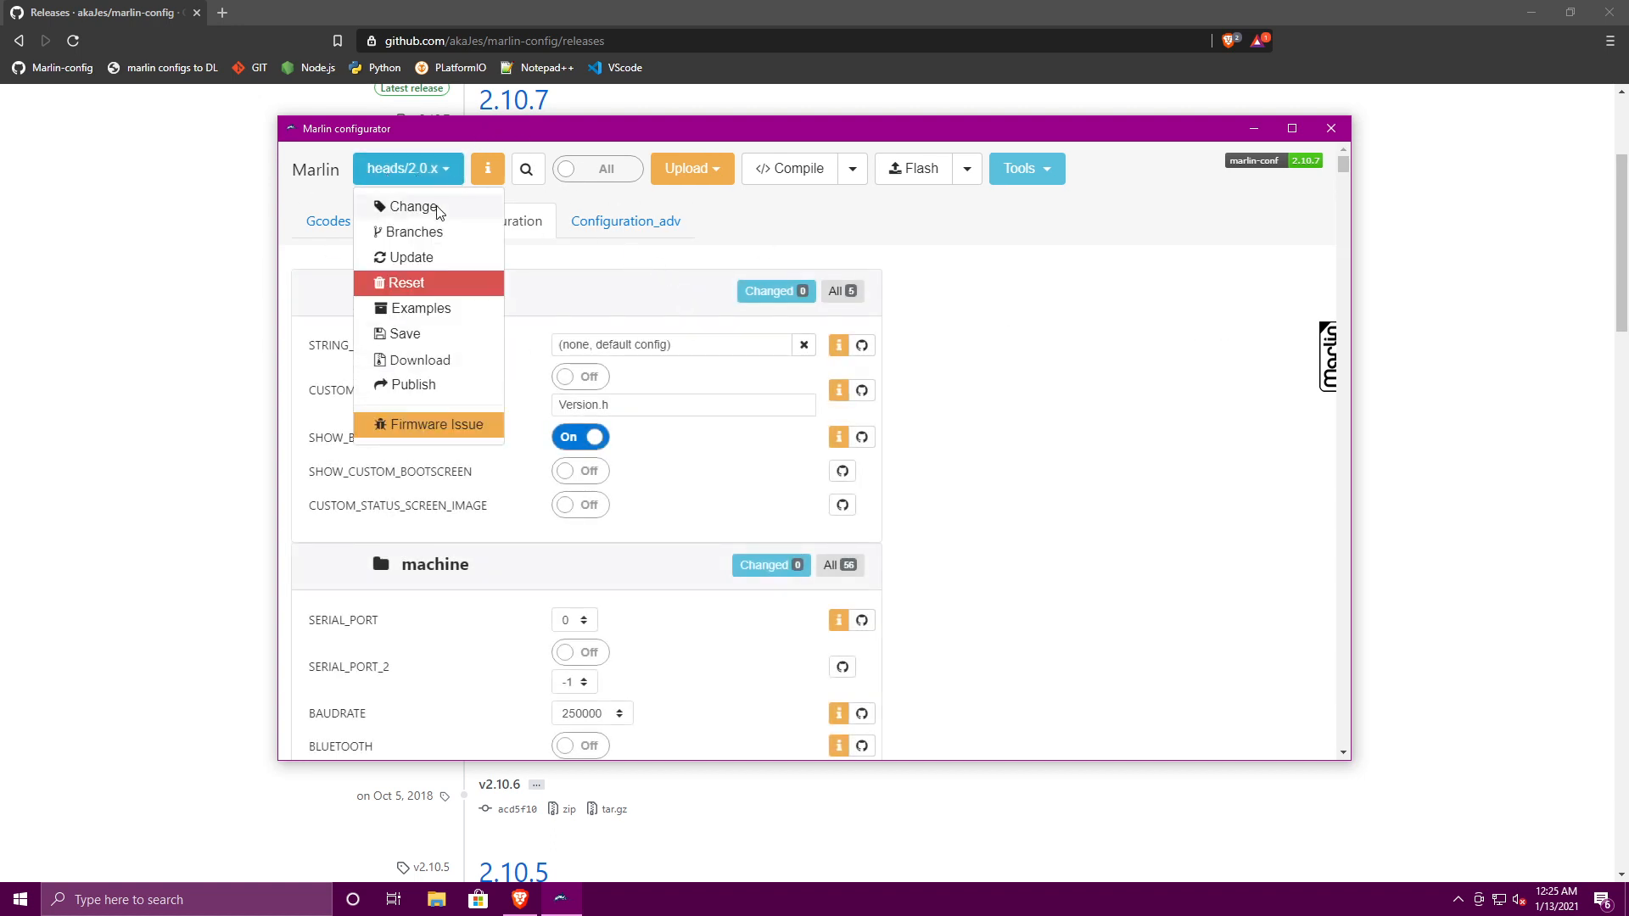
click(408, 169)
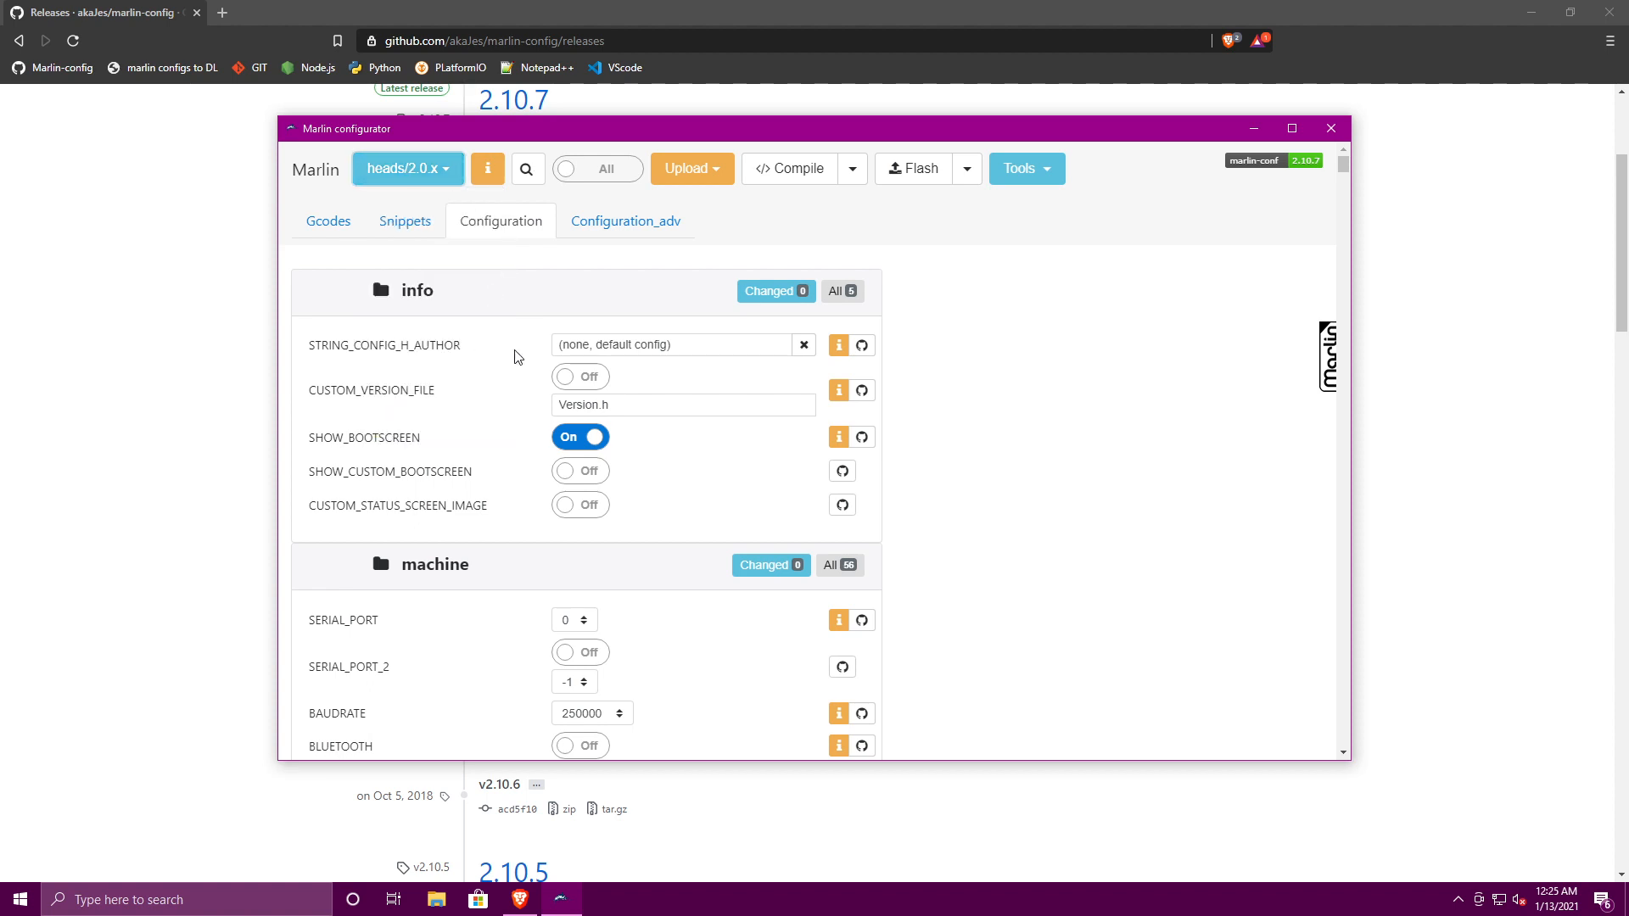
- Replace the word none in STRING_CONFIG_H_AUTHOR with the author's handle, keeping the default config text
click(640, 343)
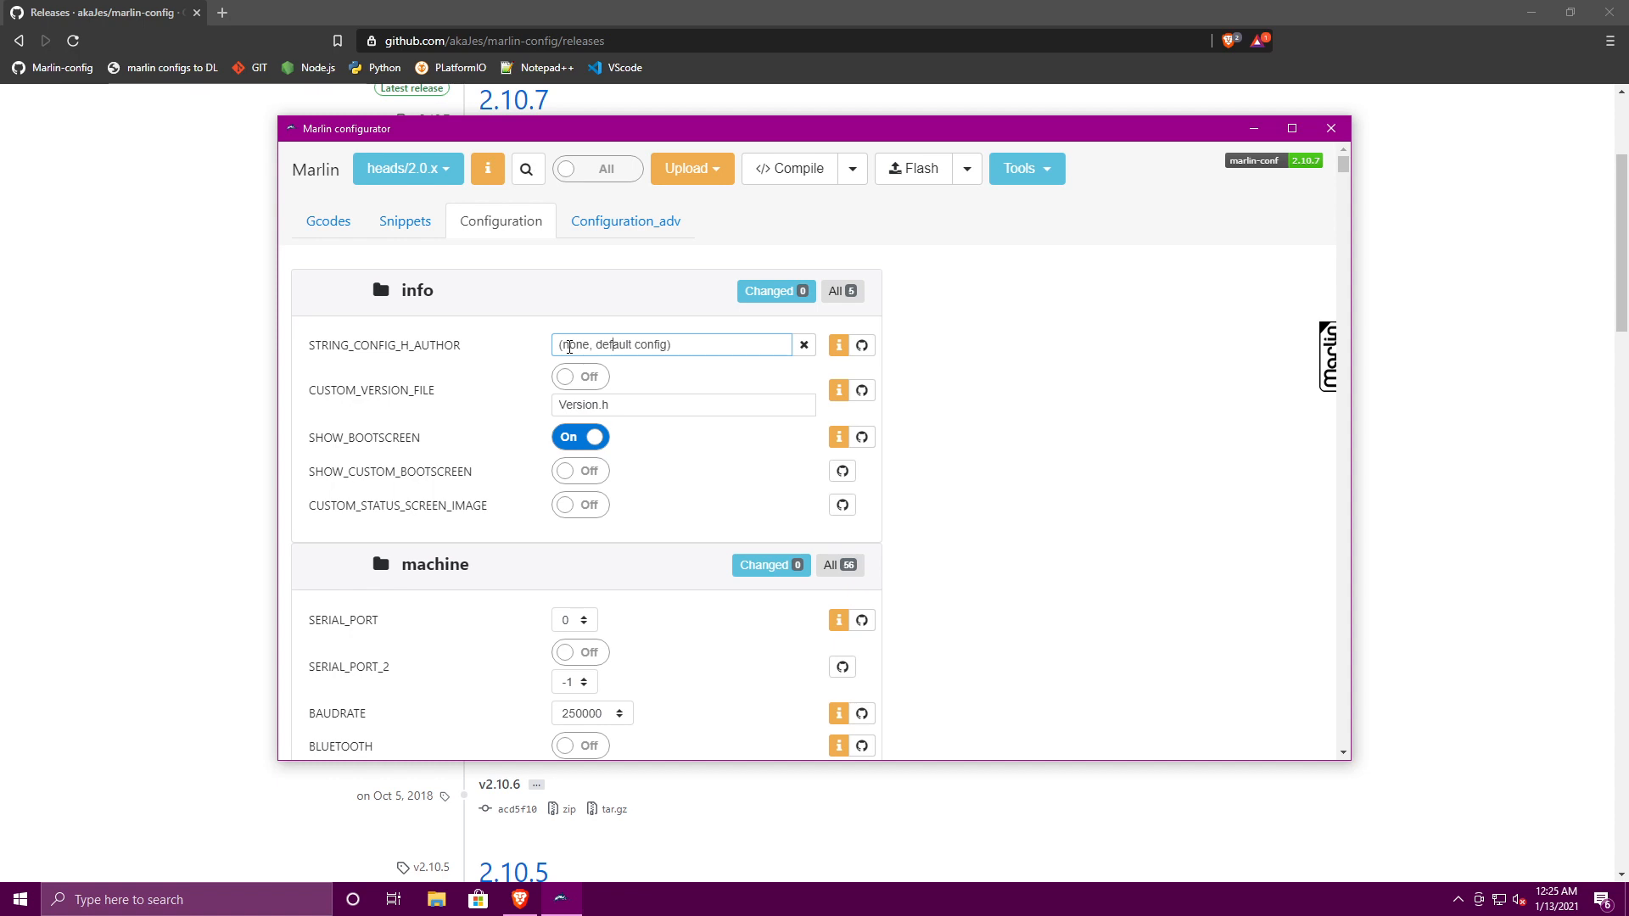
click(594, 342)
drag(592, 342, 569, 348)
text(Antiobo)
key(BackSpace)
key(BackSpace)
key(BackSpace)
key(BackSpace)
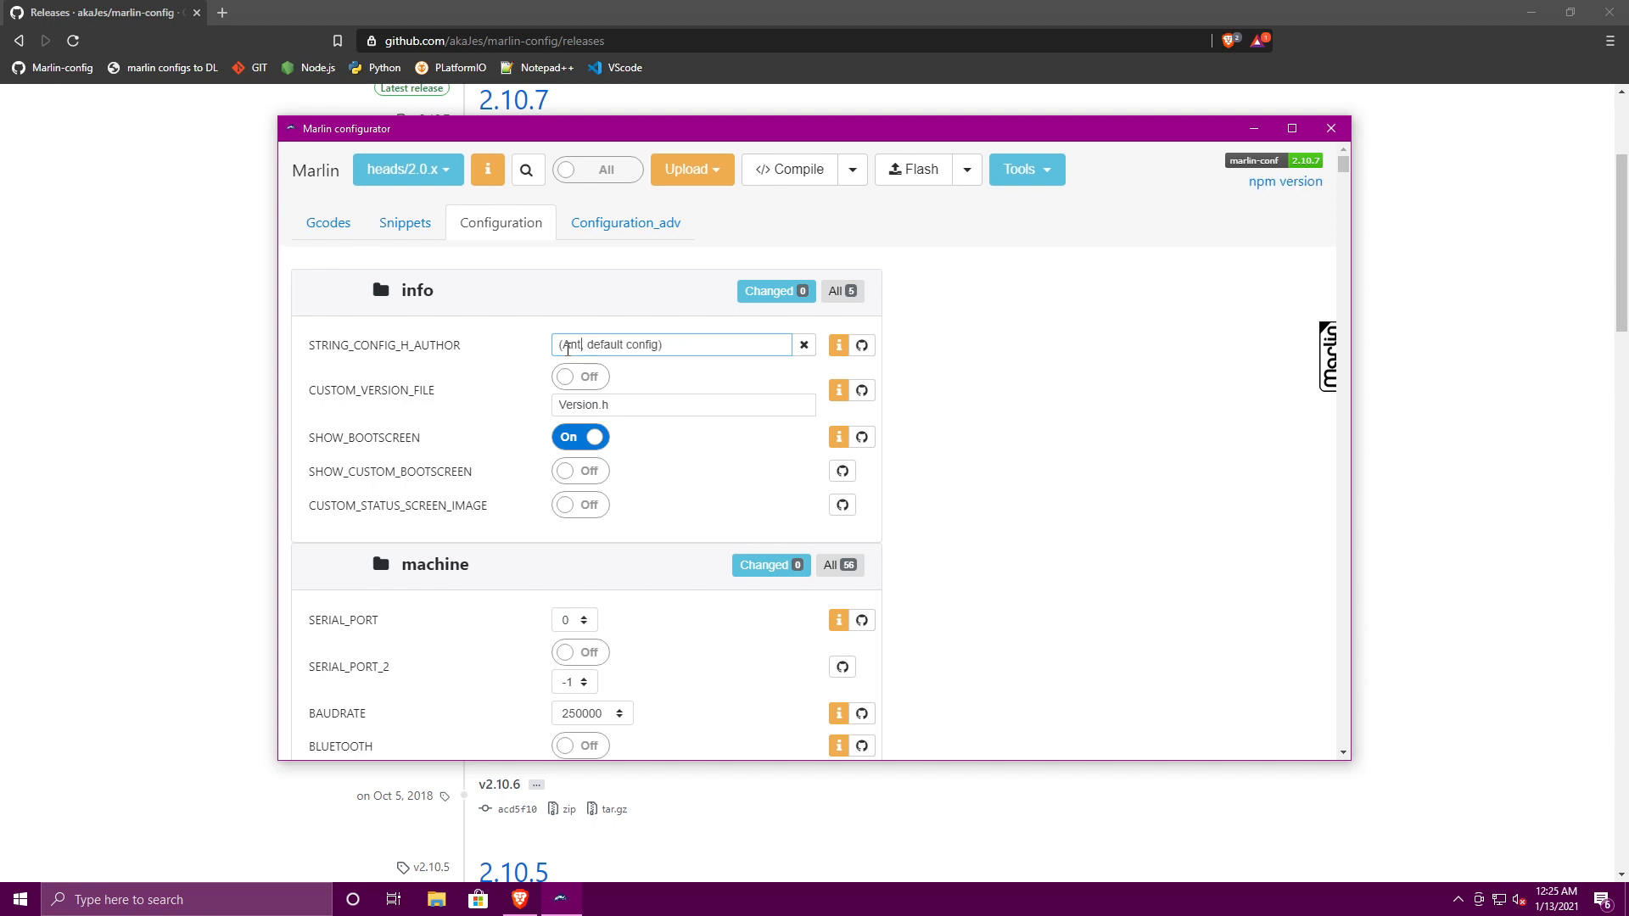
text(ibodyarmy)
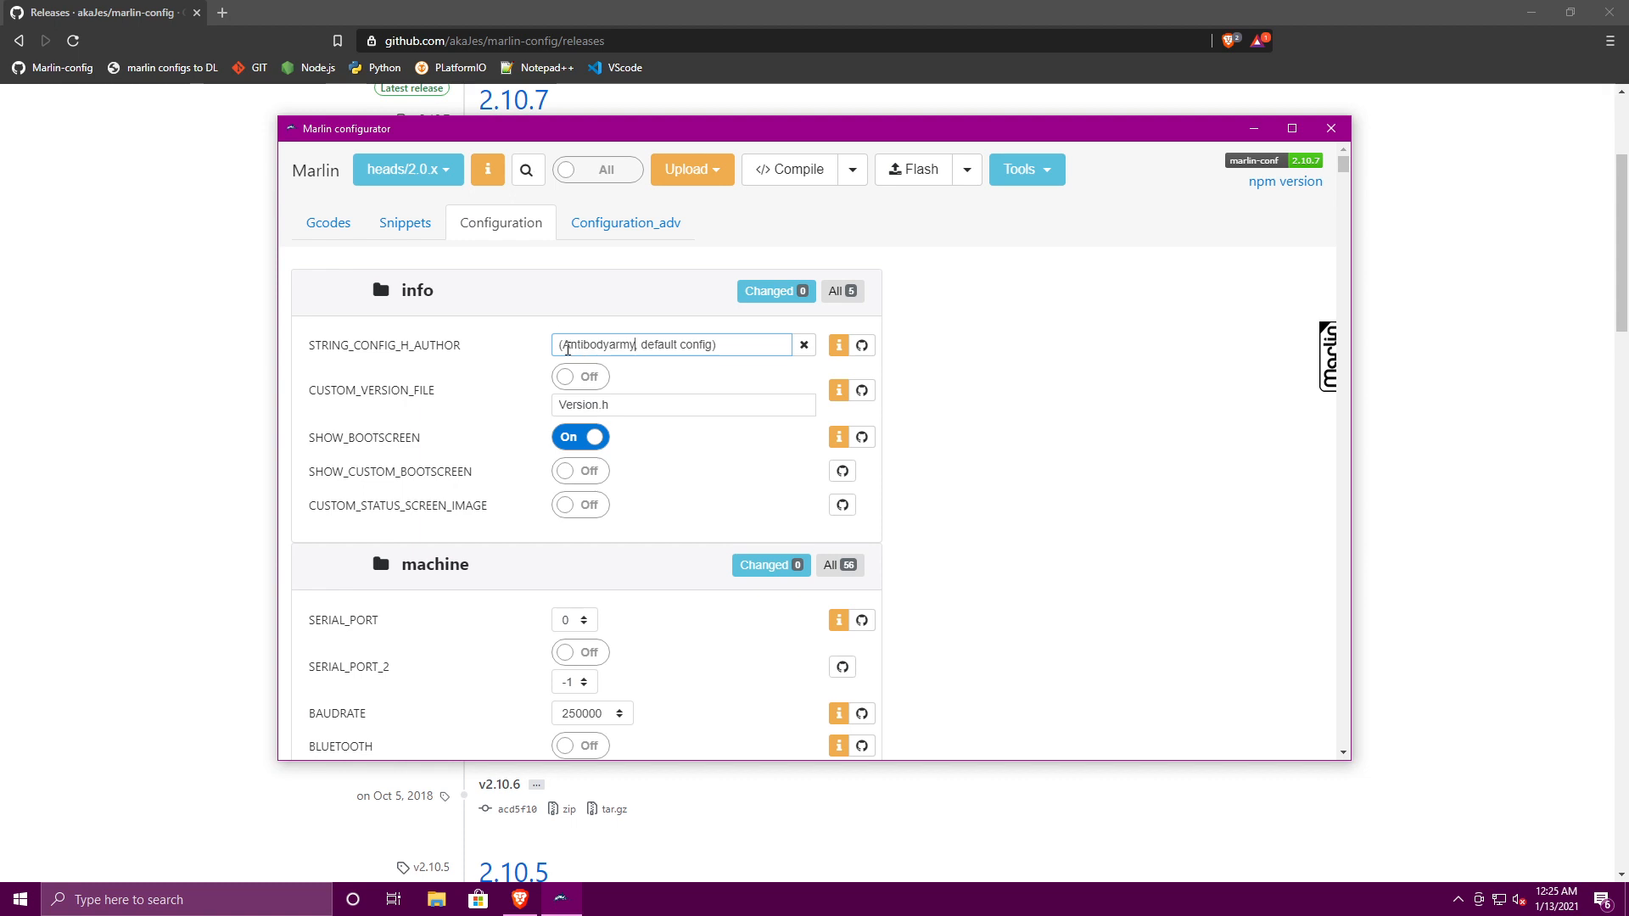
- Look through the machine, endstop and extruder settings in Configuration, check Configuration_adv and return to Configuration
scroll(764, 424, down, 15)
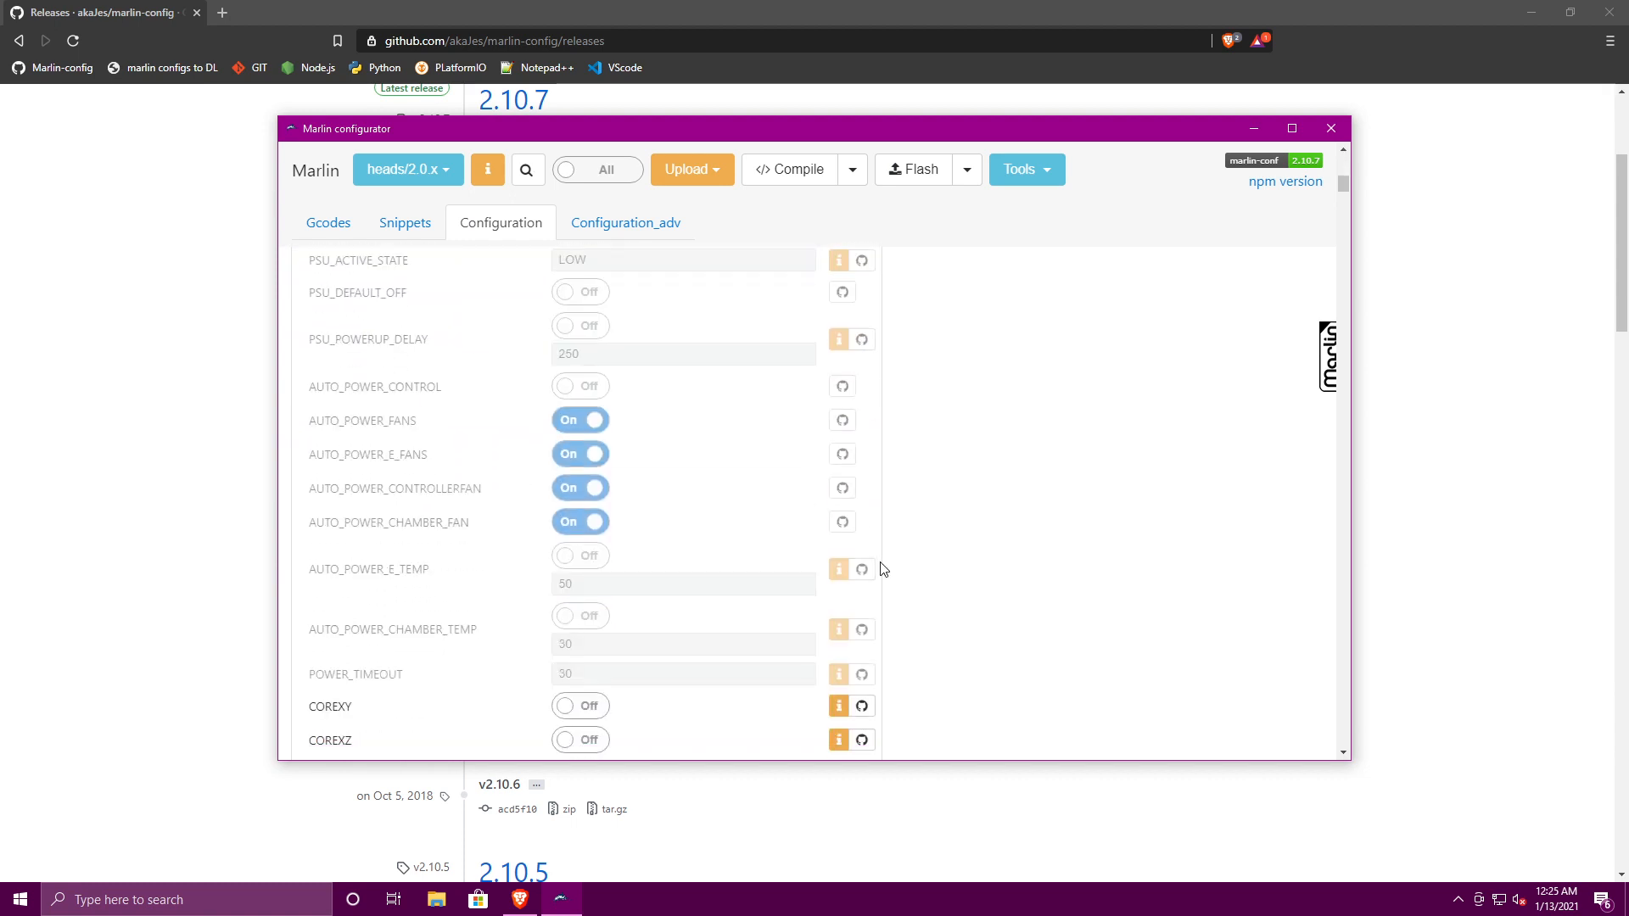
scroll(883, 569, down, 3)
scroll(694, 563, down, 6)
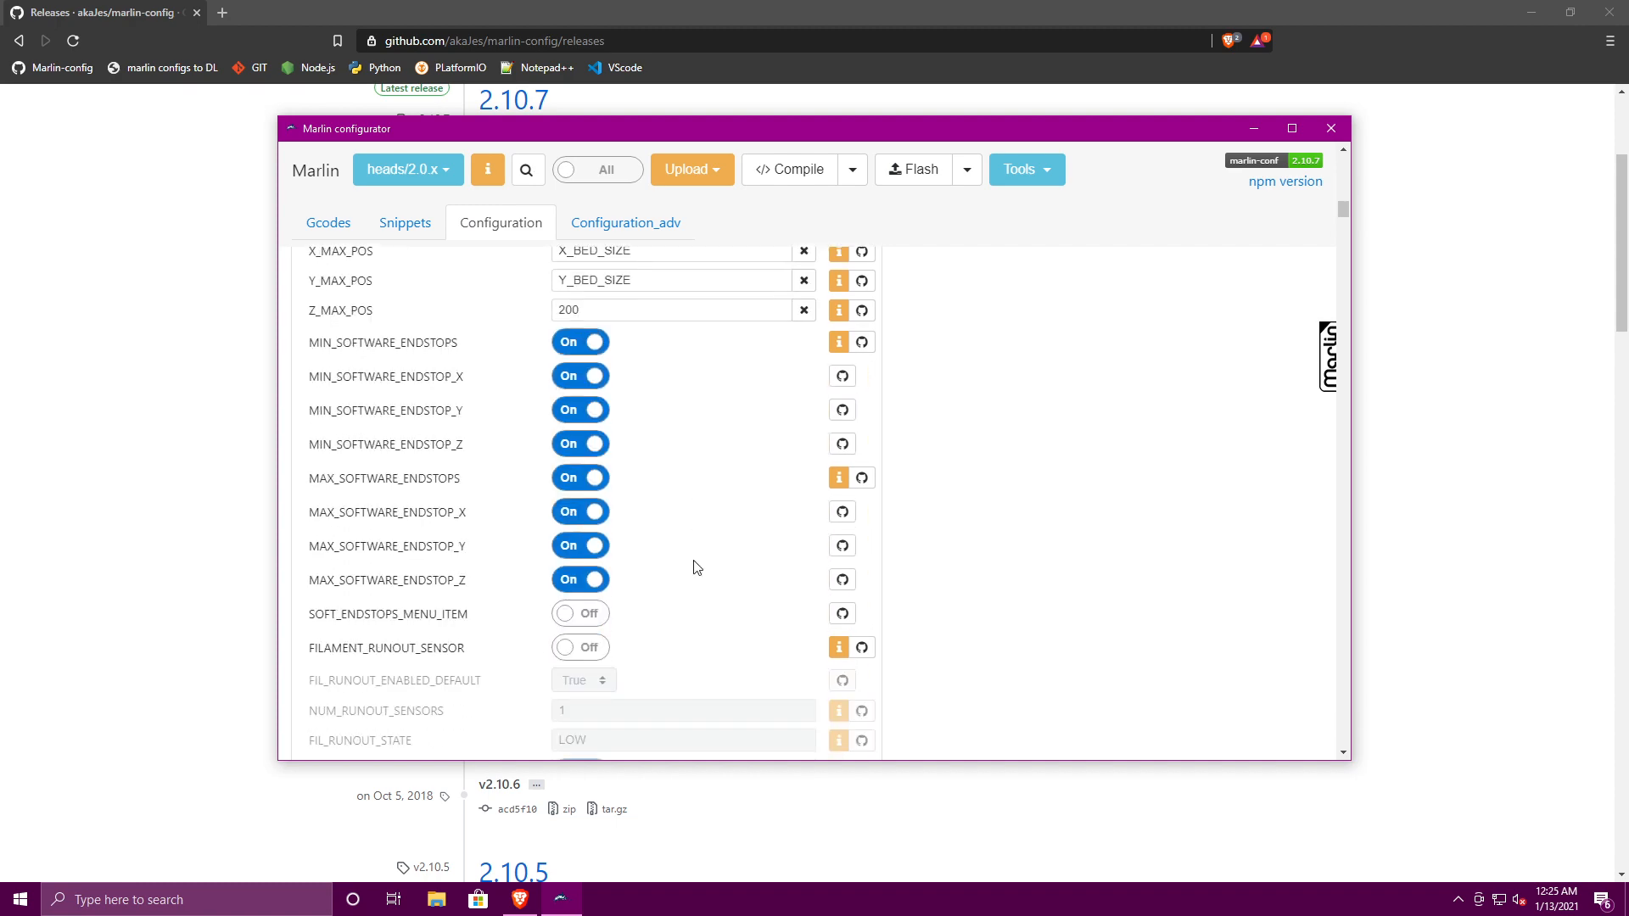
scroll(694, 568, down, 12)
scroll(690, 532, up, 7)
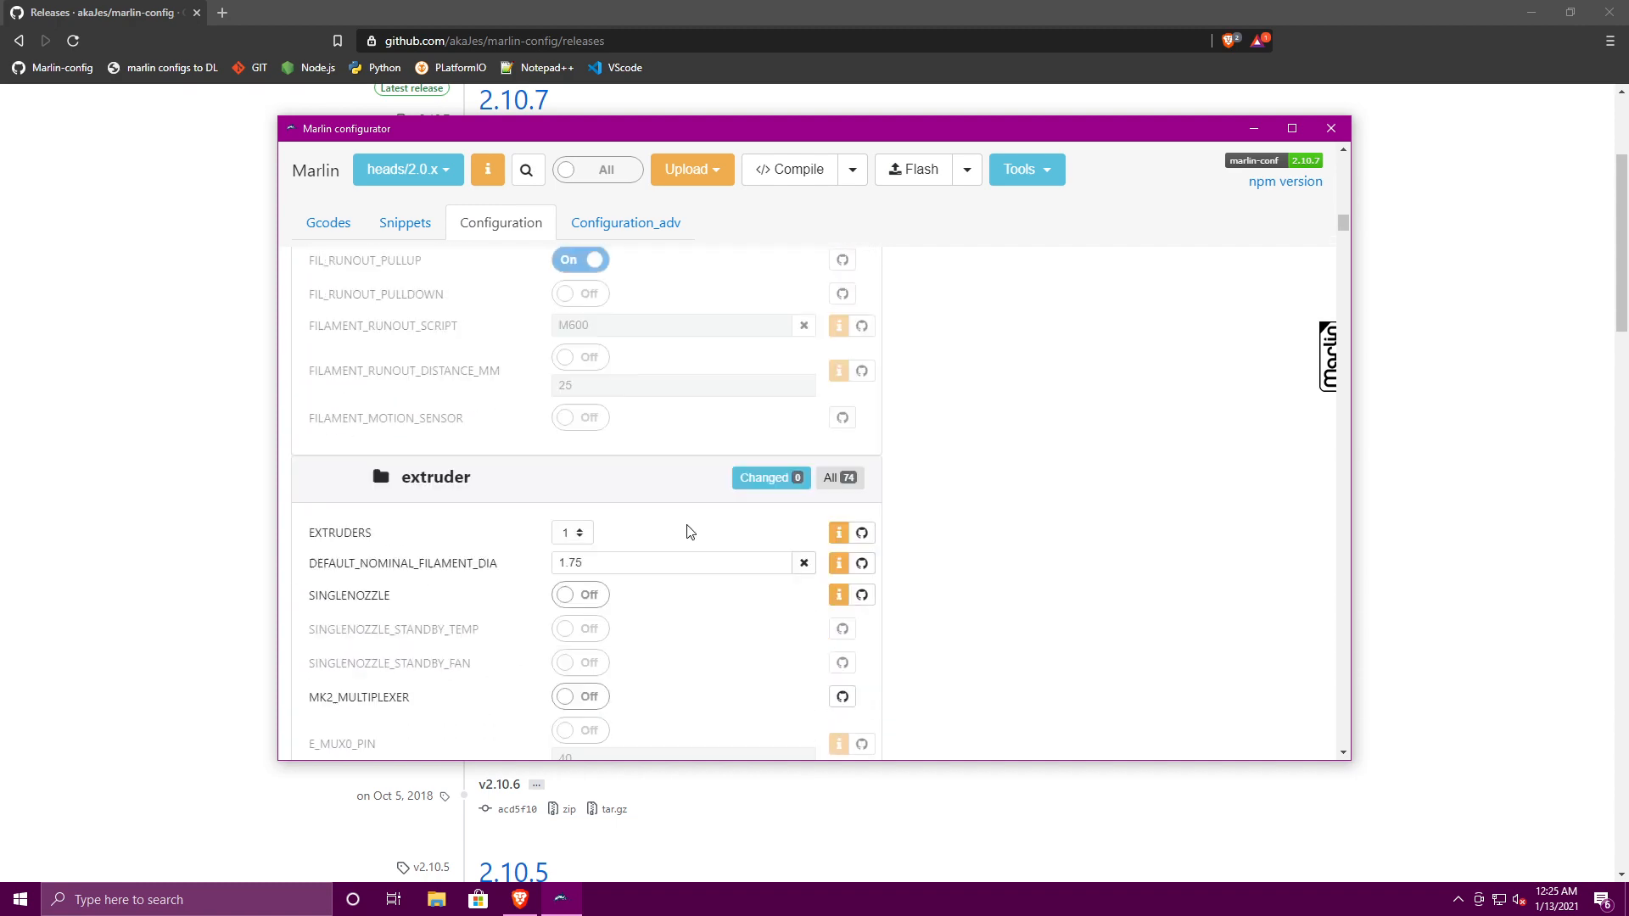
scroll(690, 532, up, 20)
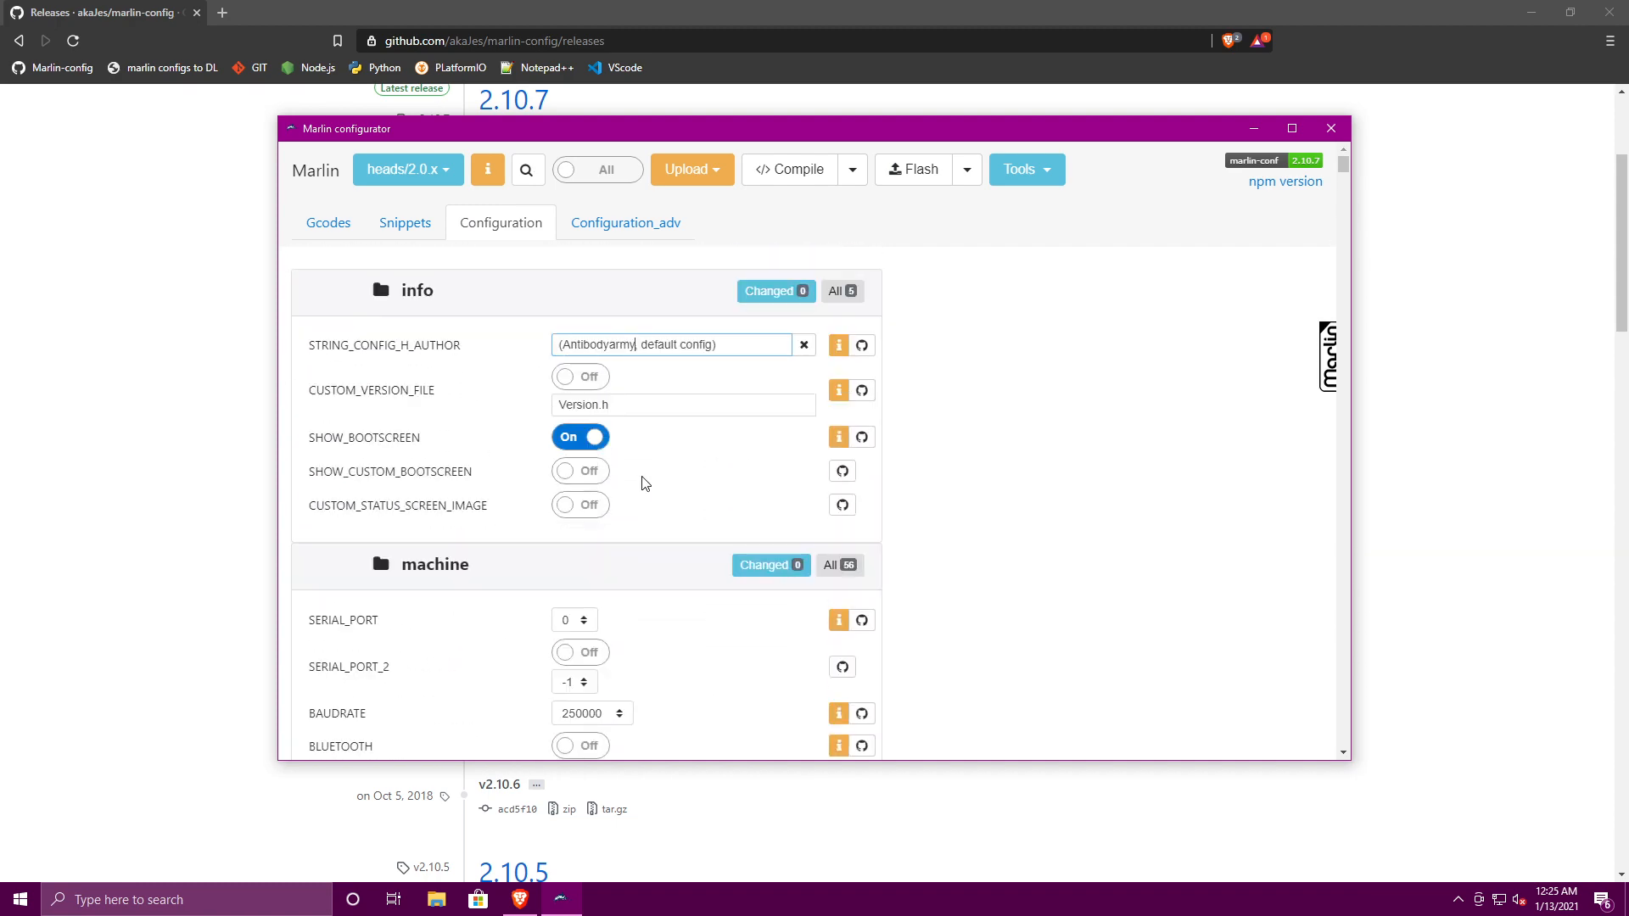
click(632, 225)
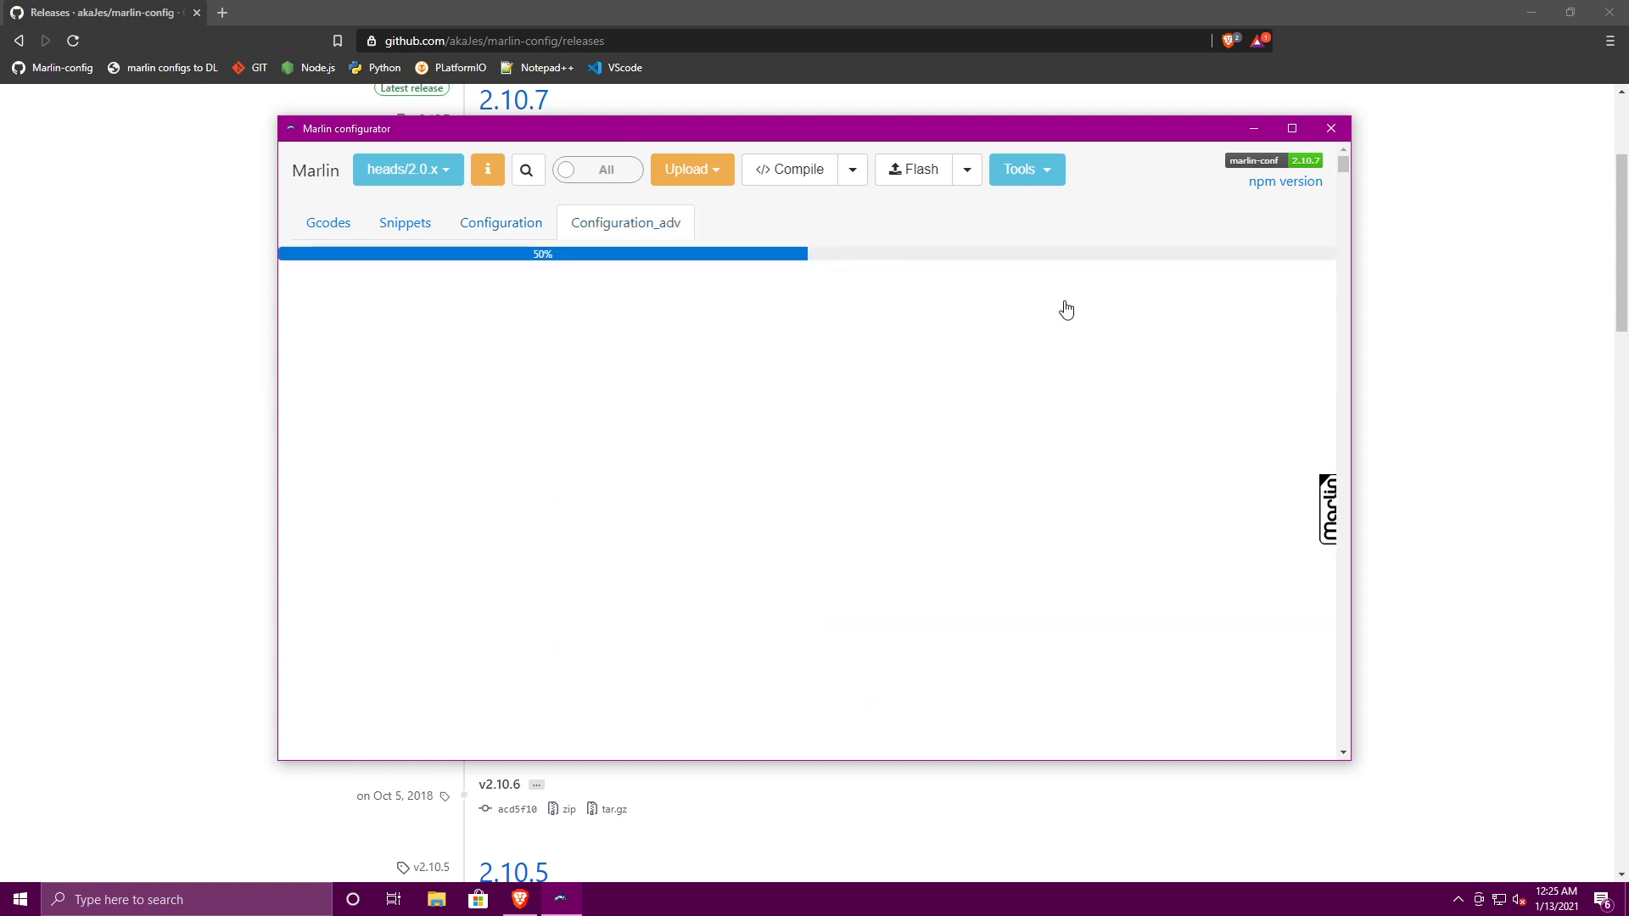
click(509, 227)
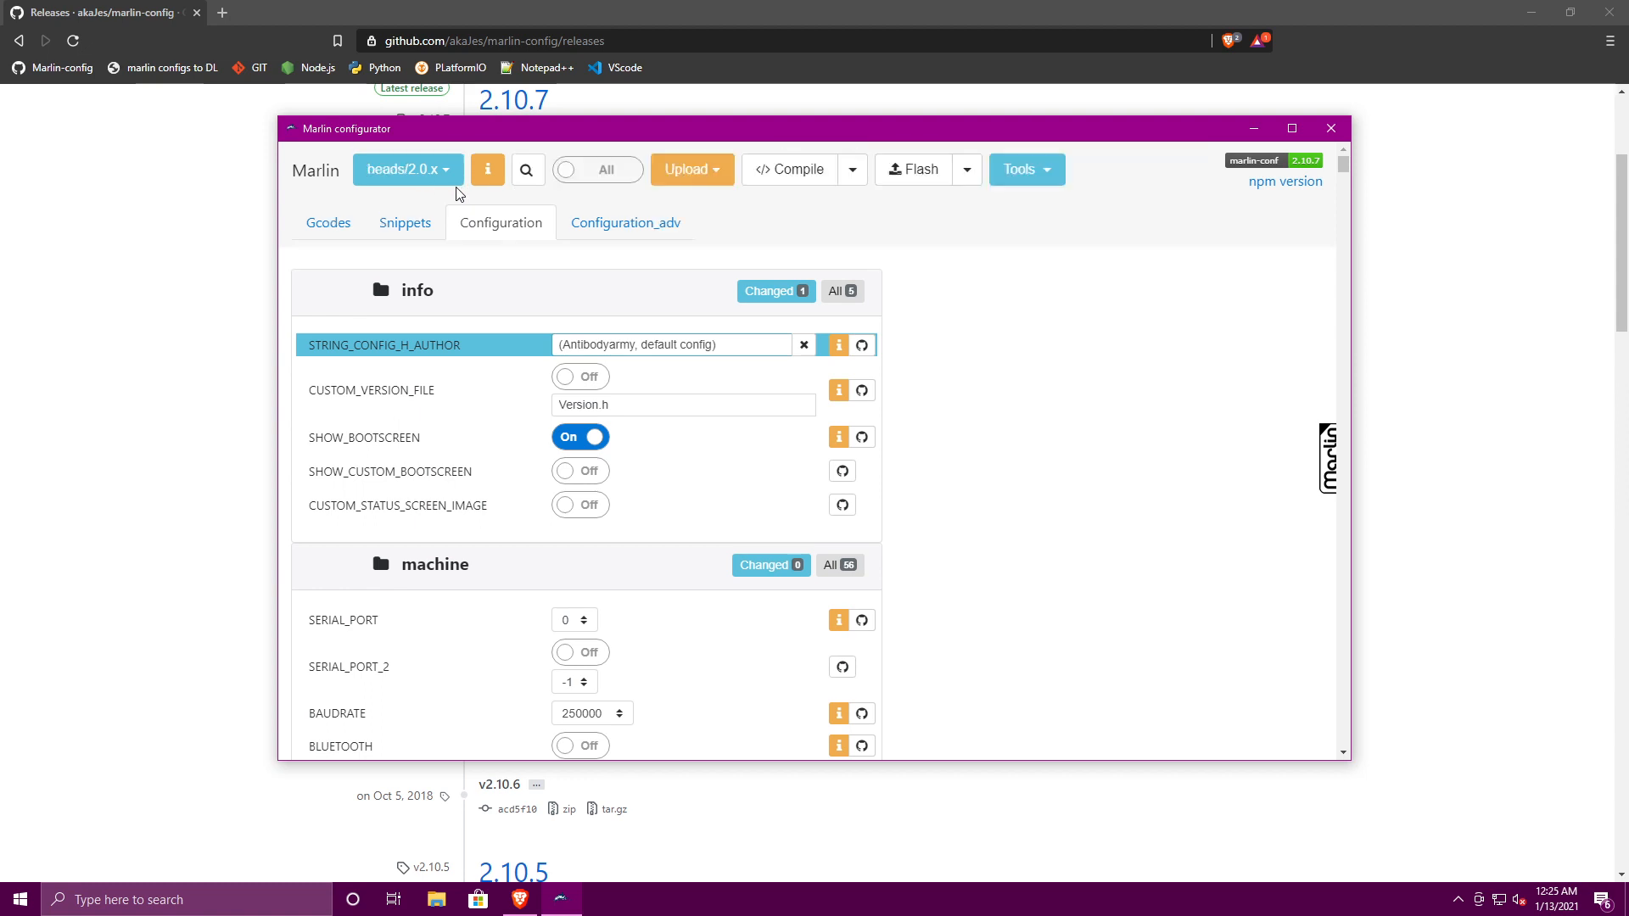
- Review the list of available Marlin branches and close it without changing the release
click(415, 175)
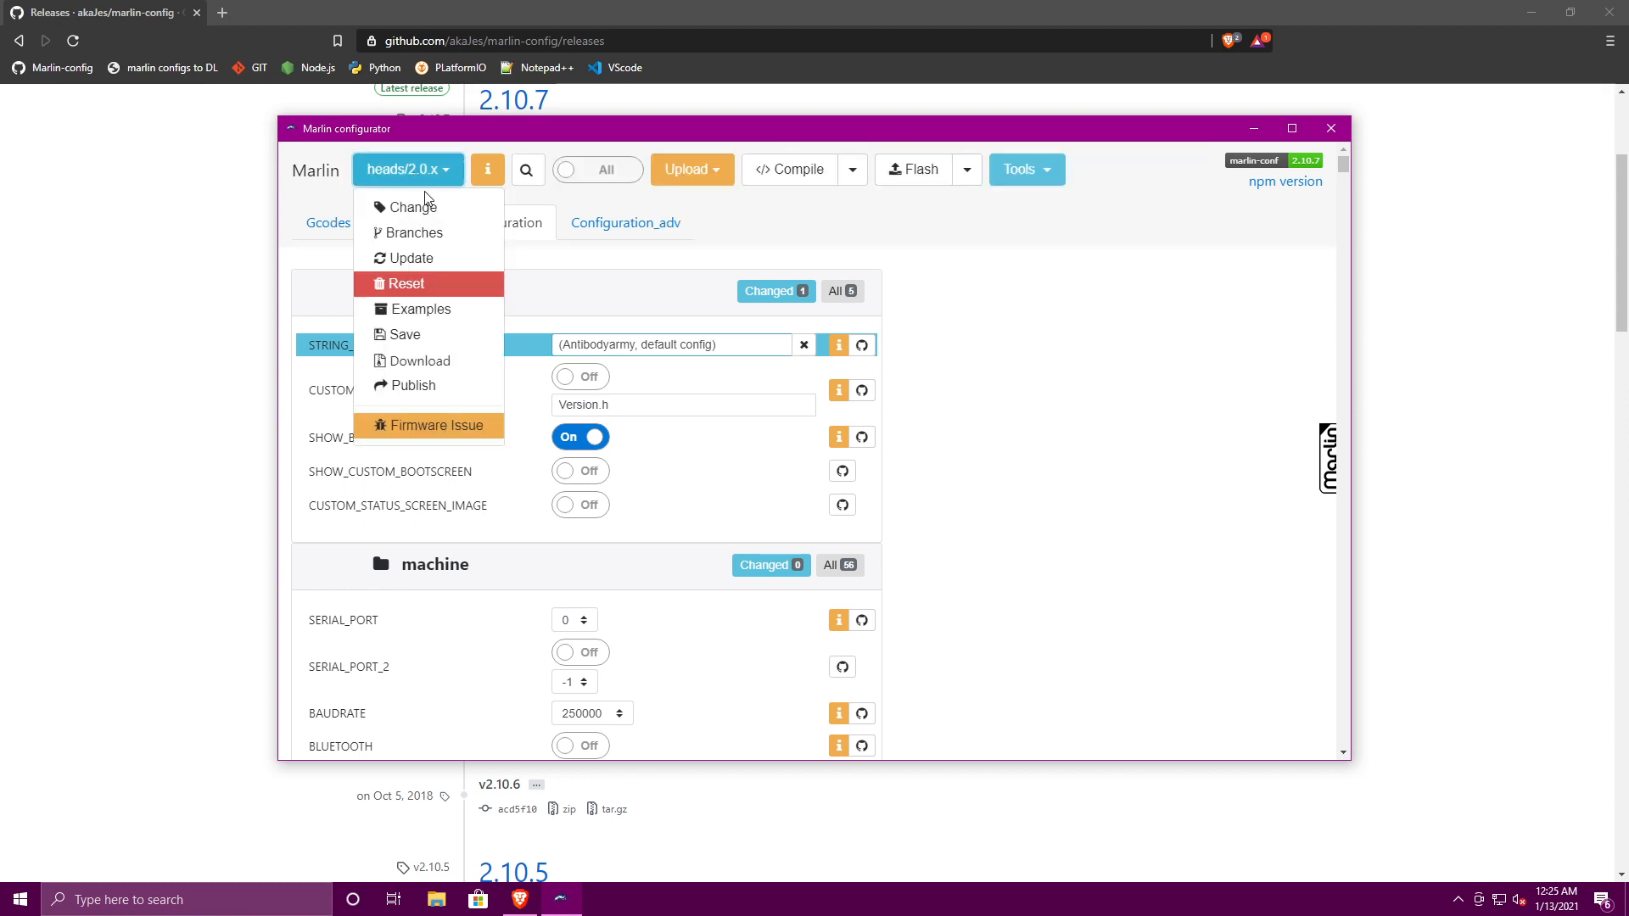
click(422, 234)
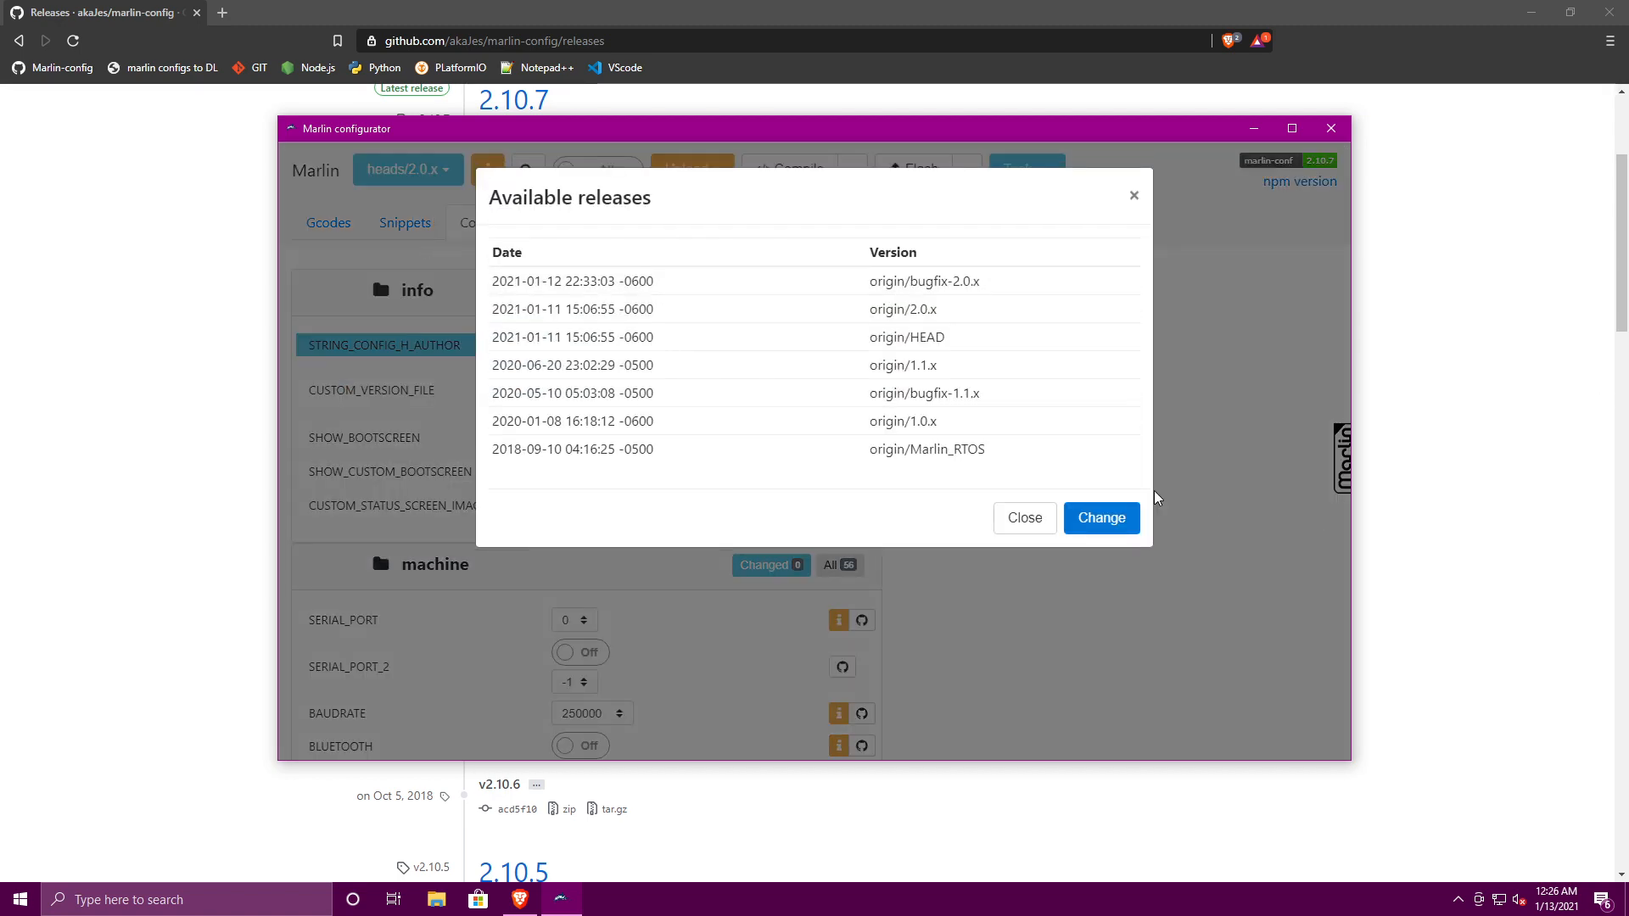
click(1029, 521)
click(422, 167)
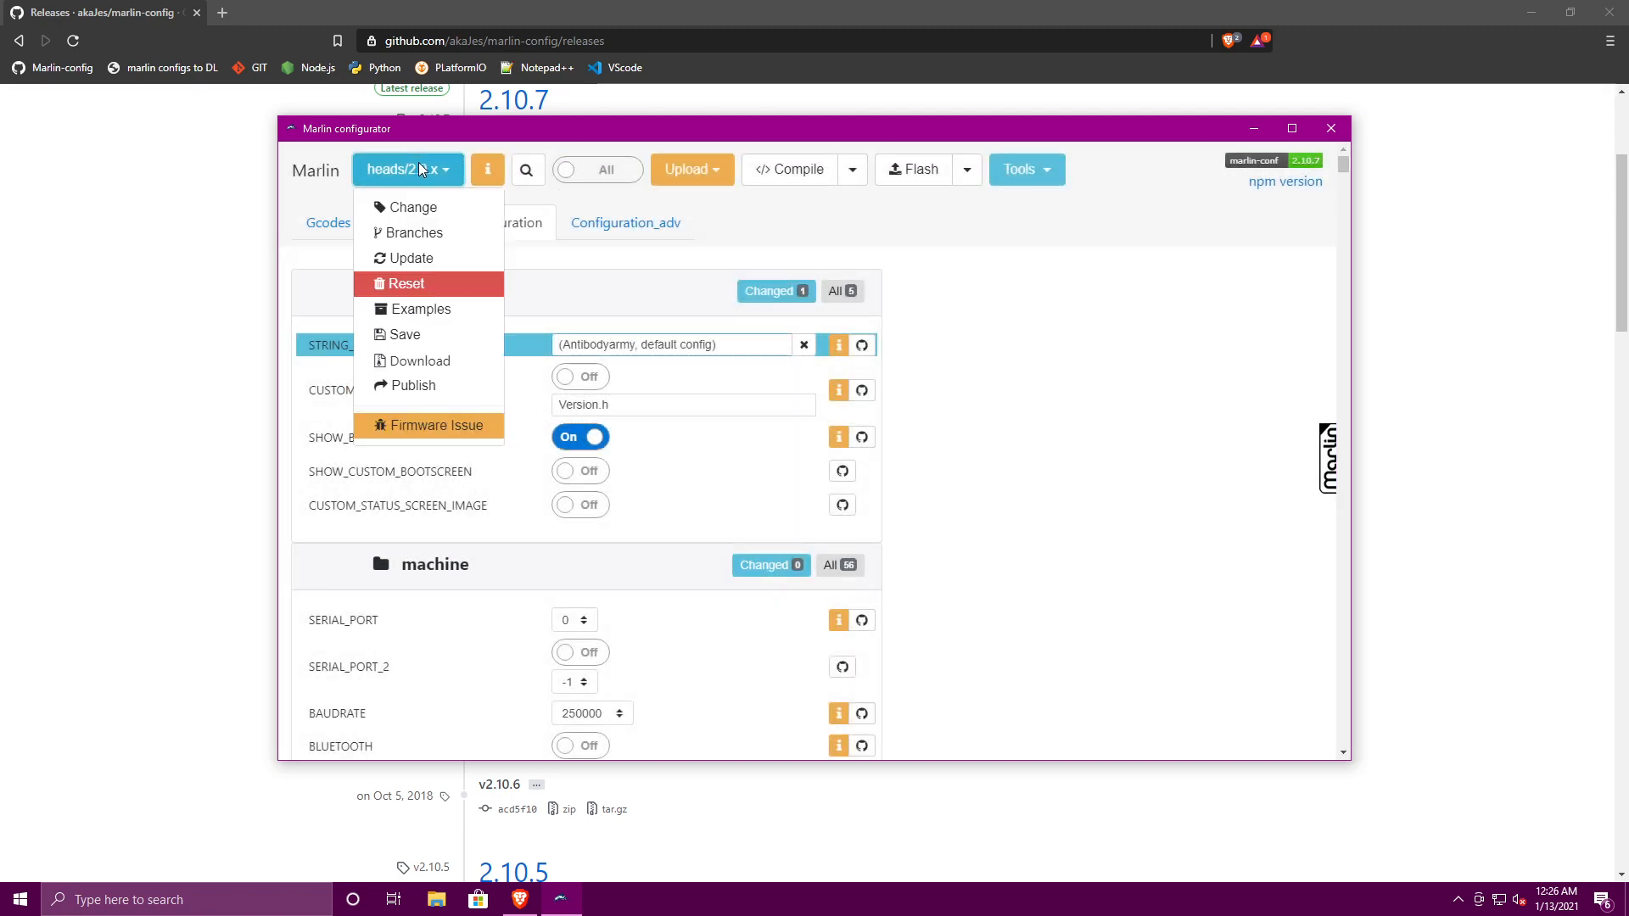
click(441, 237)
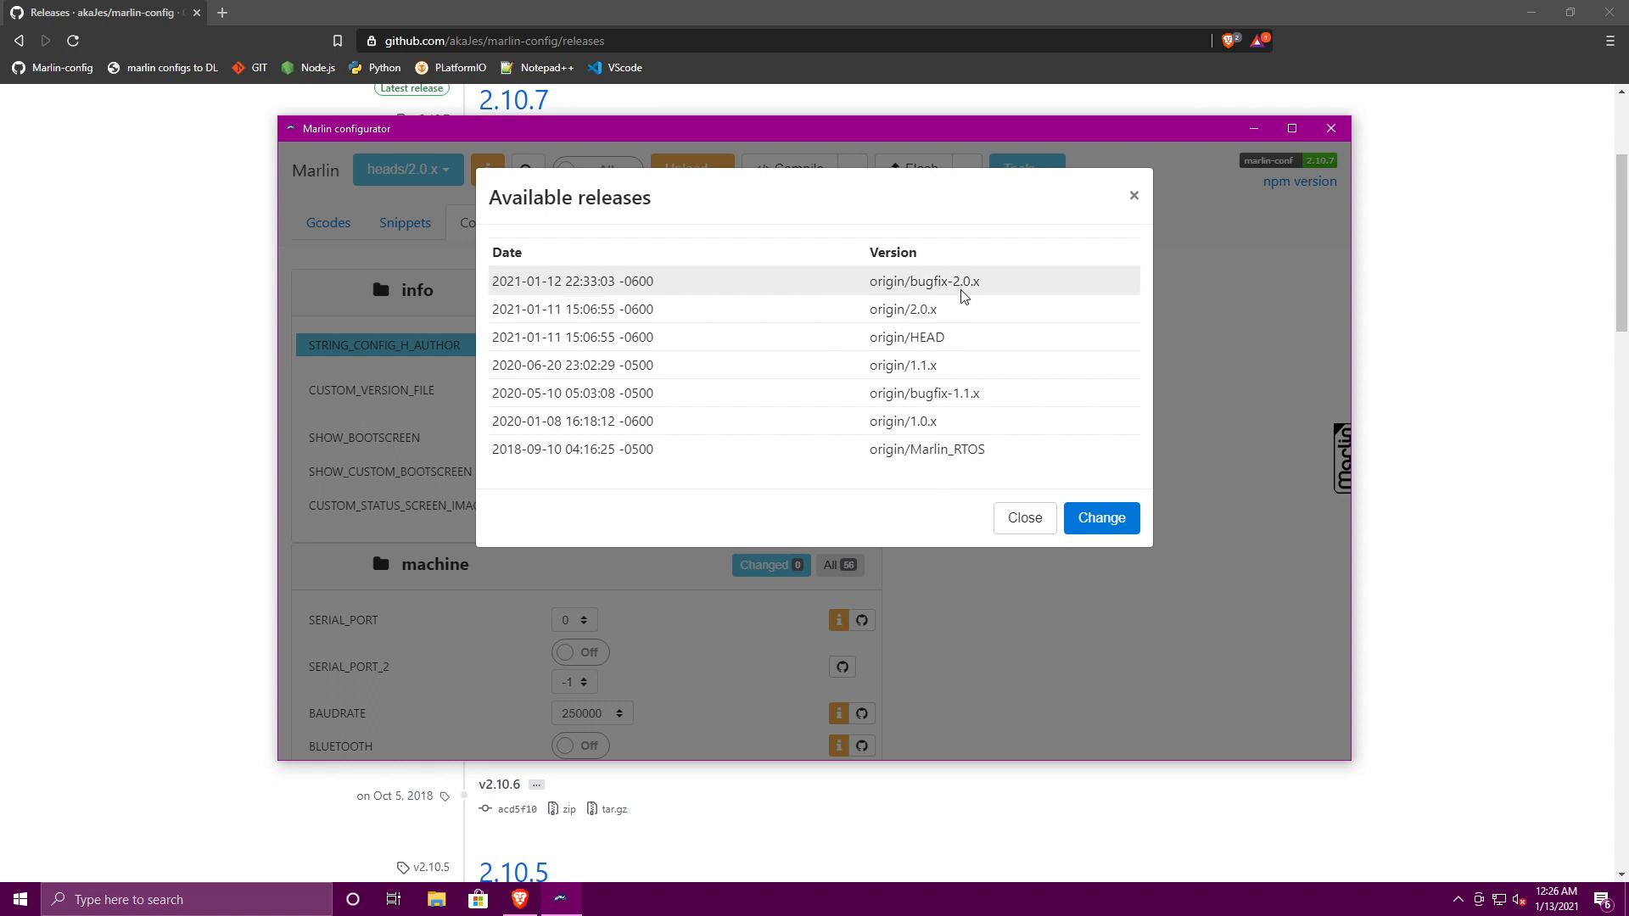
click(1028, 519)
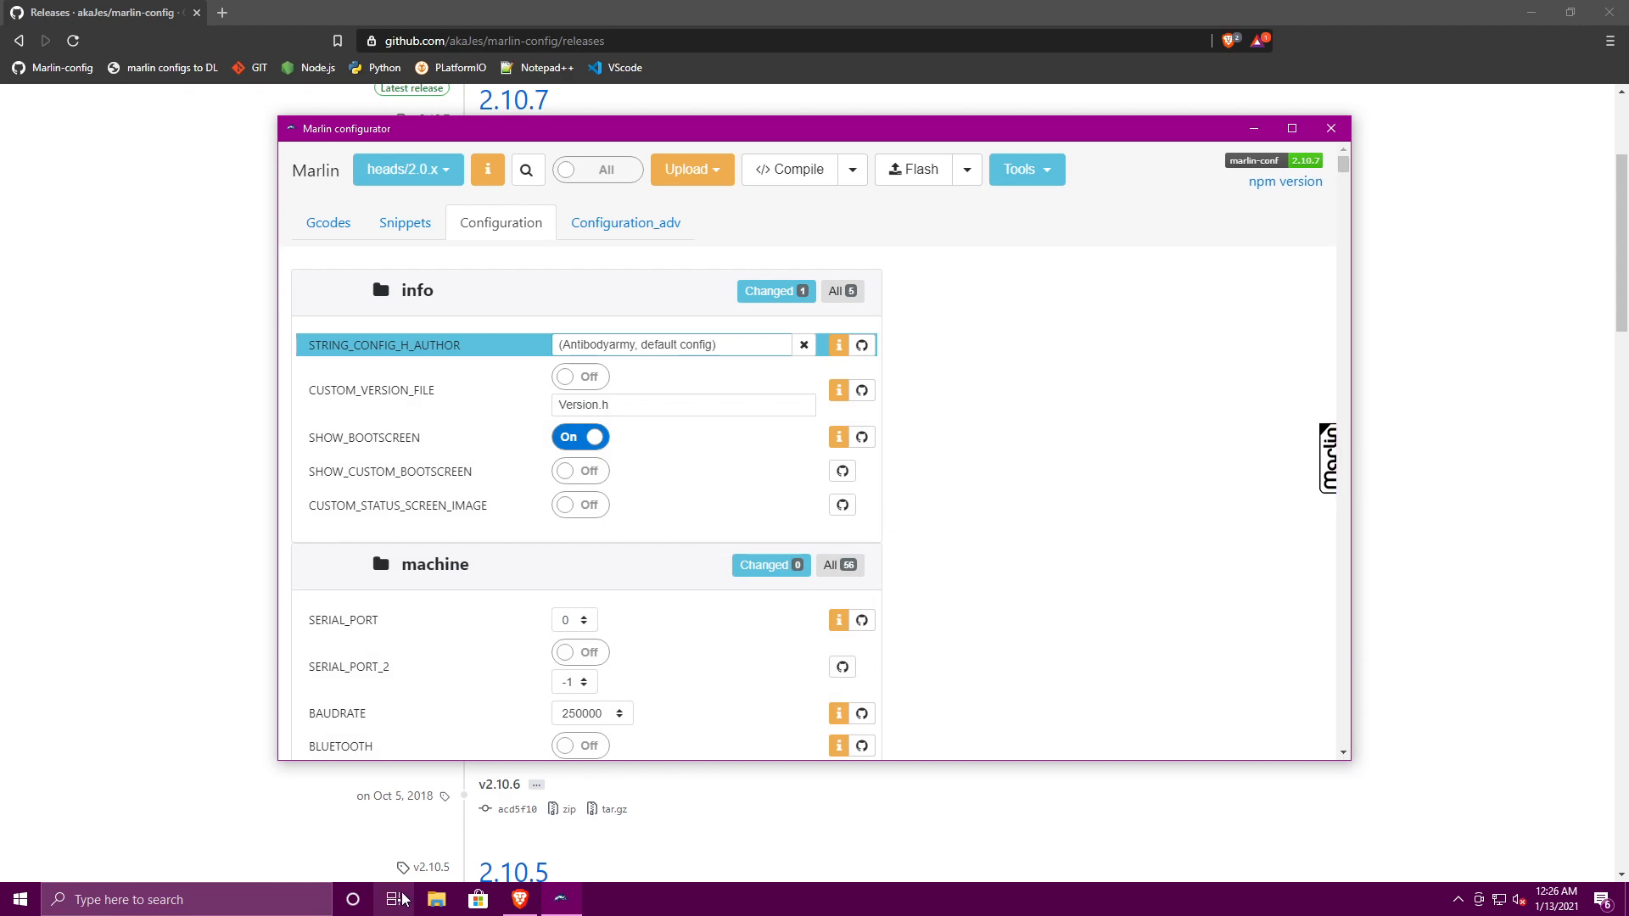
- Open the Ender 3 pro 2-12-21 folder inside Documents in File Explorer
click(444, 908)
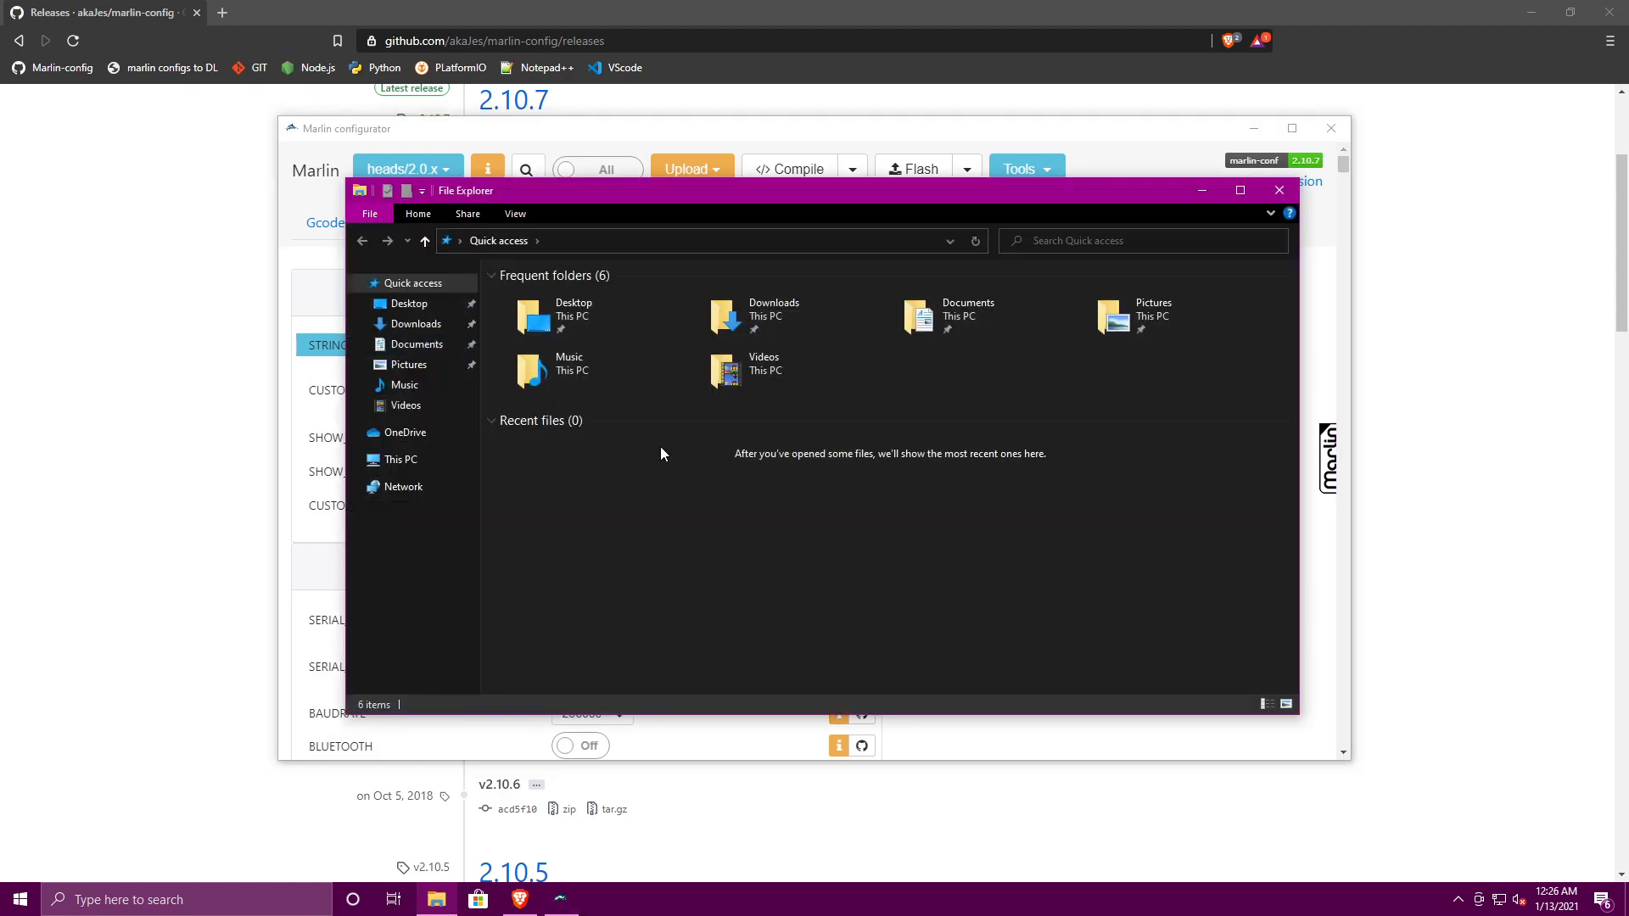
click(416, 324)
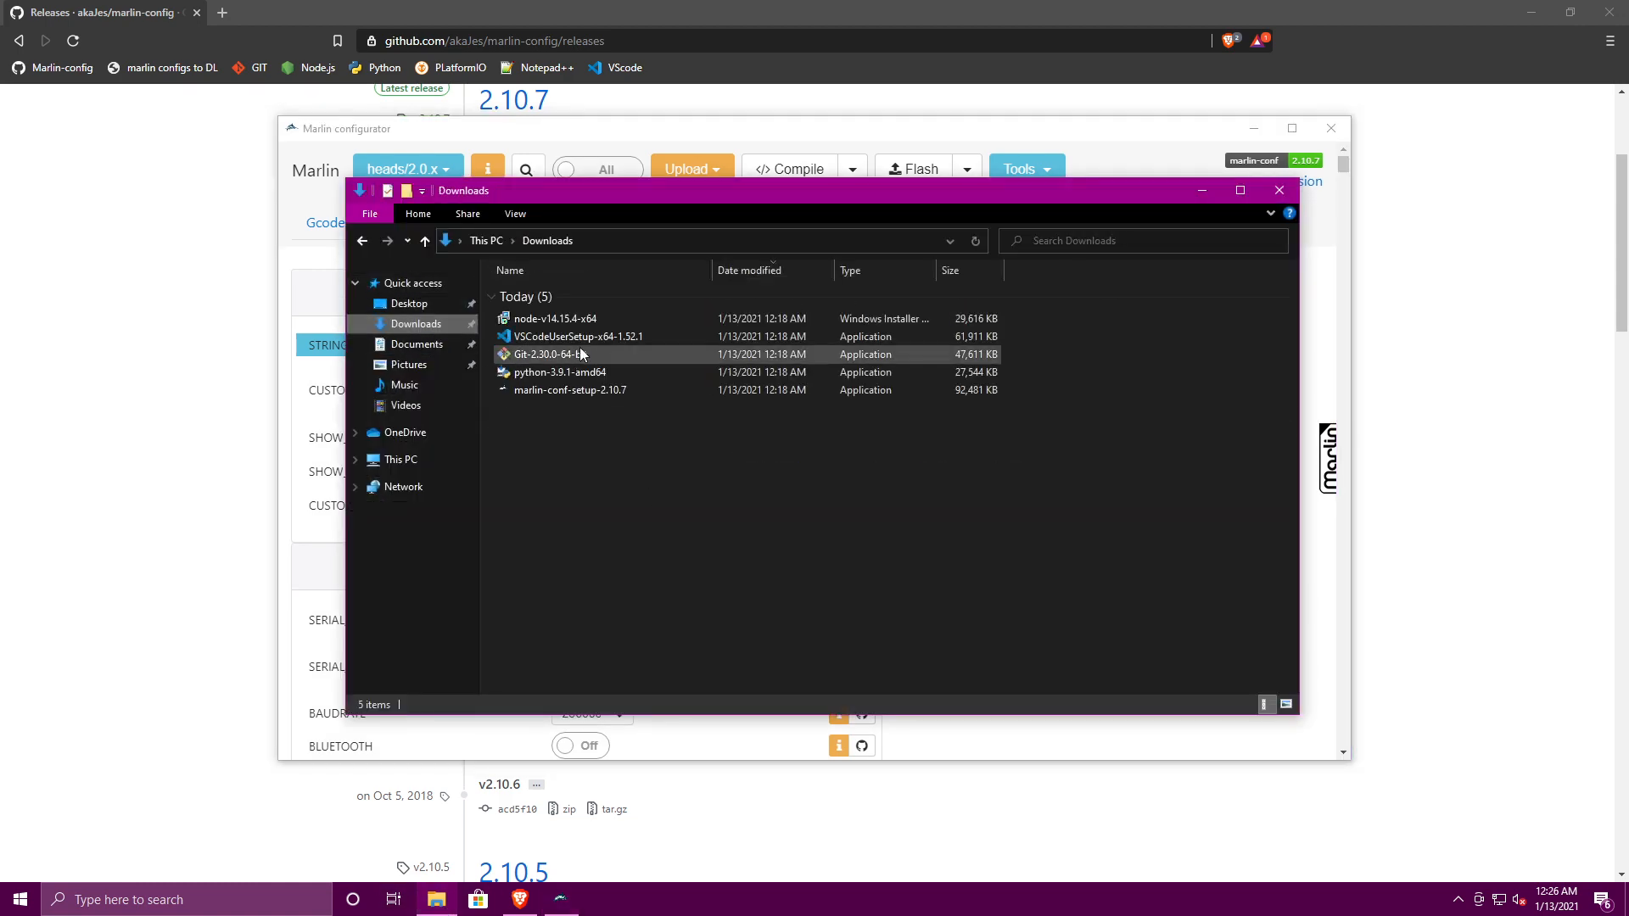
click(407, 363)
click(406, 346)
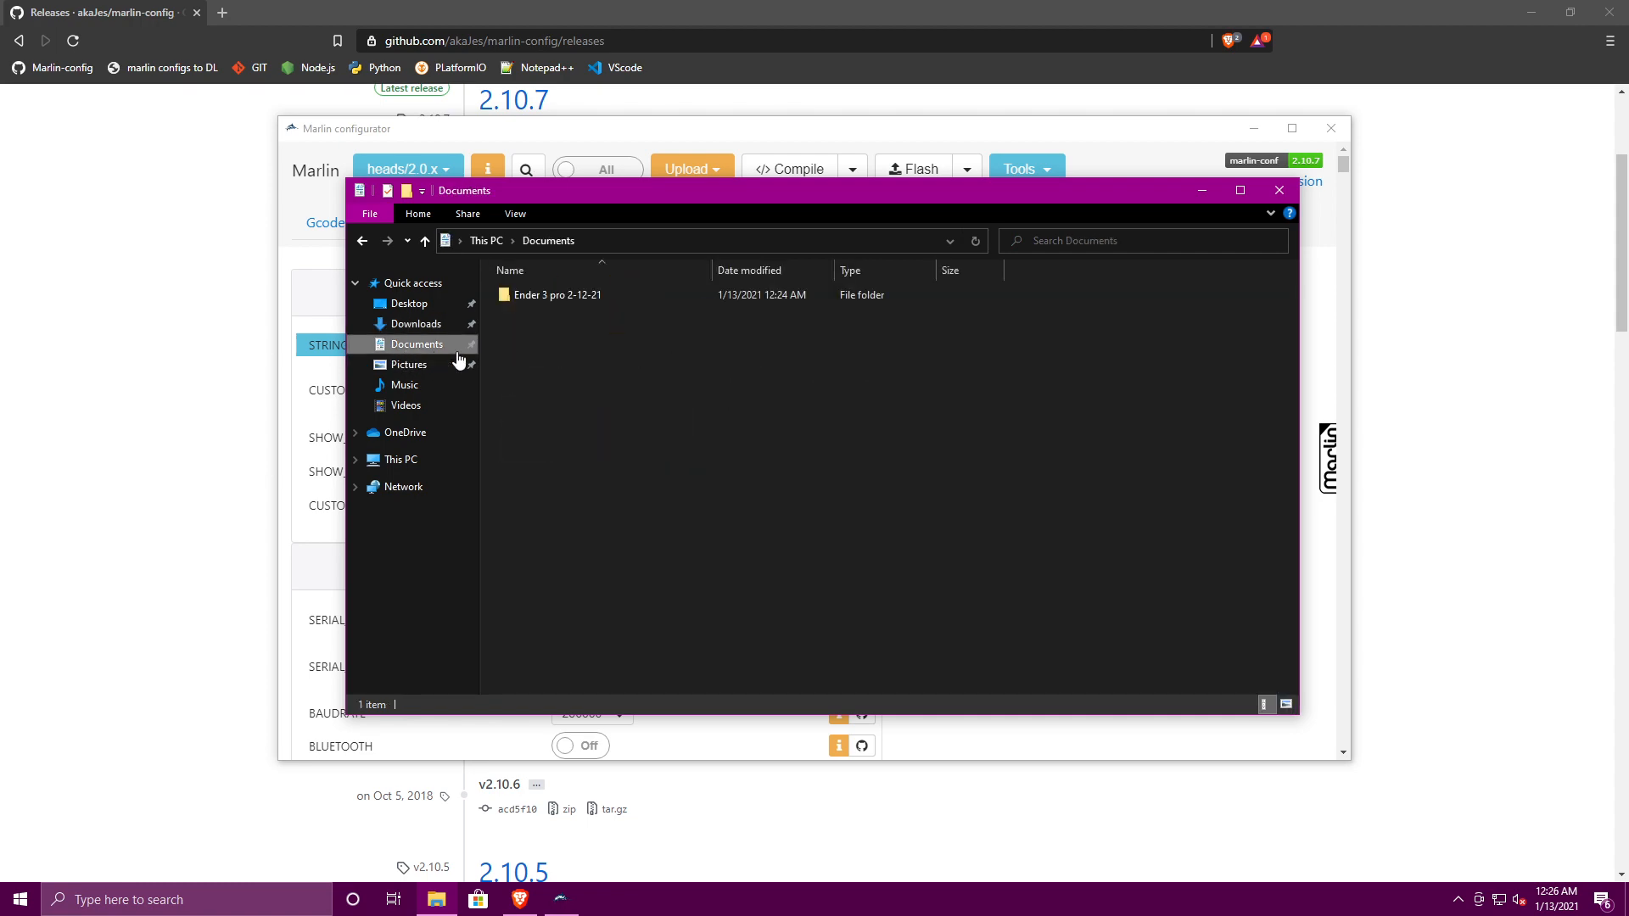
double_click(552, 298)
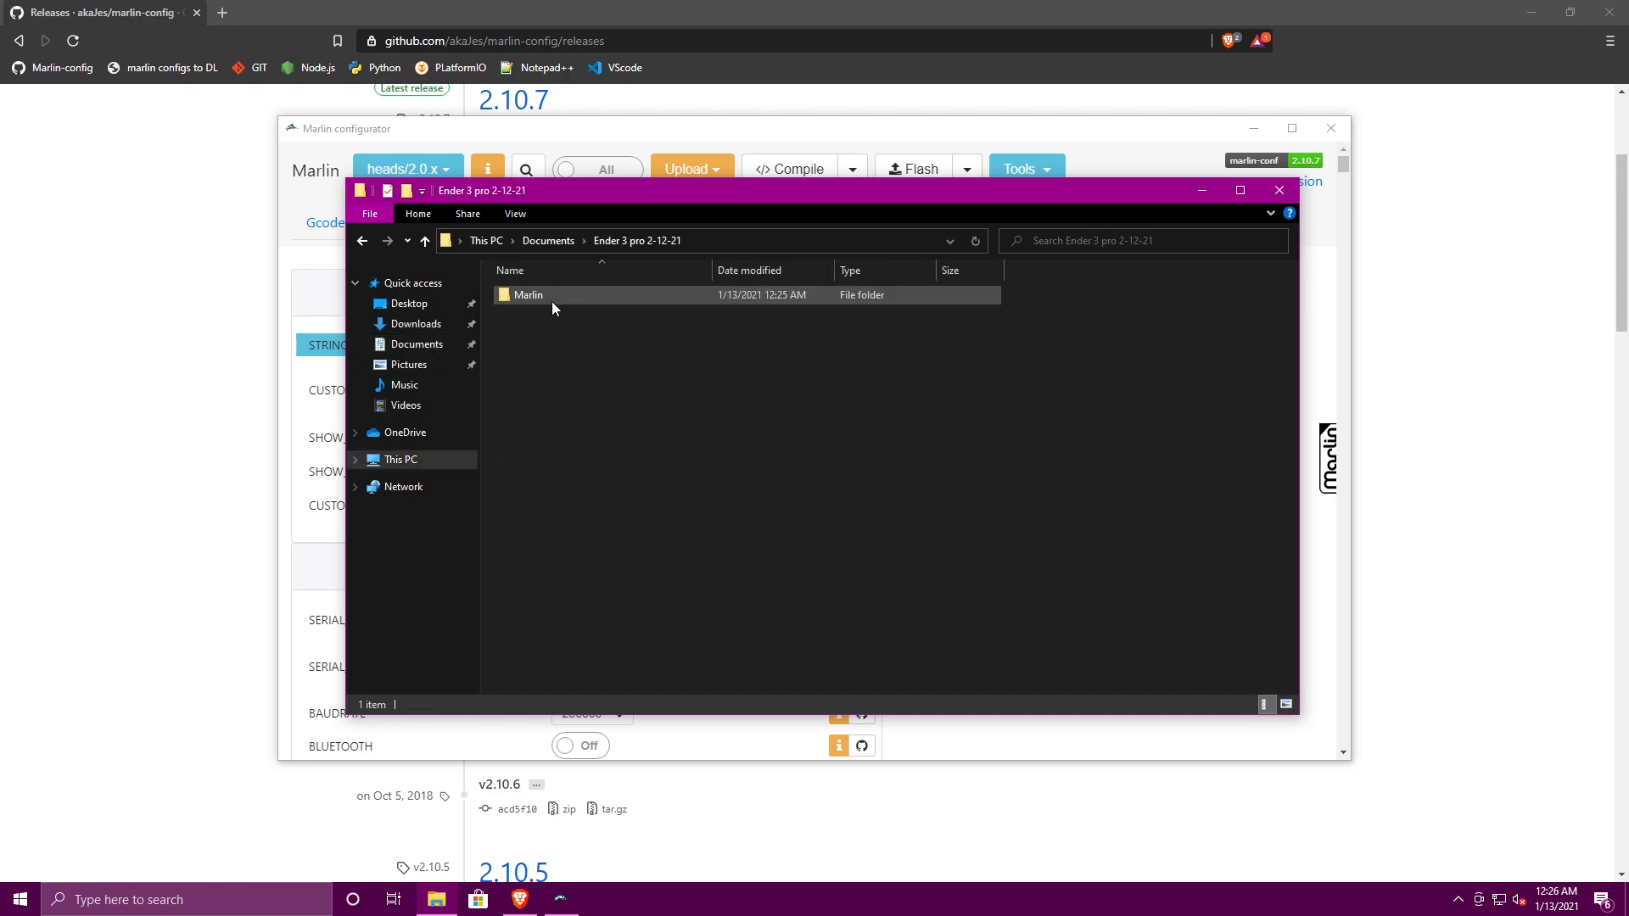
- Close the Marlin configurator and delete the Marlin folder from the Ender 3 pro 2-12-21 folder
click(1166, 142)
click(1330, 128)
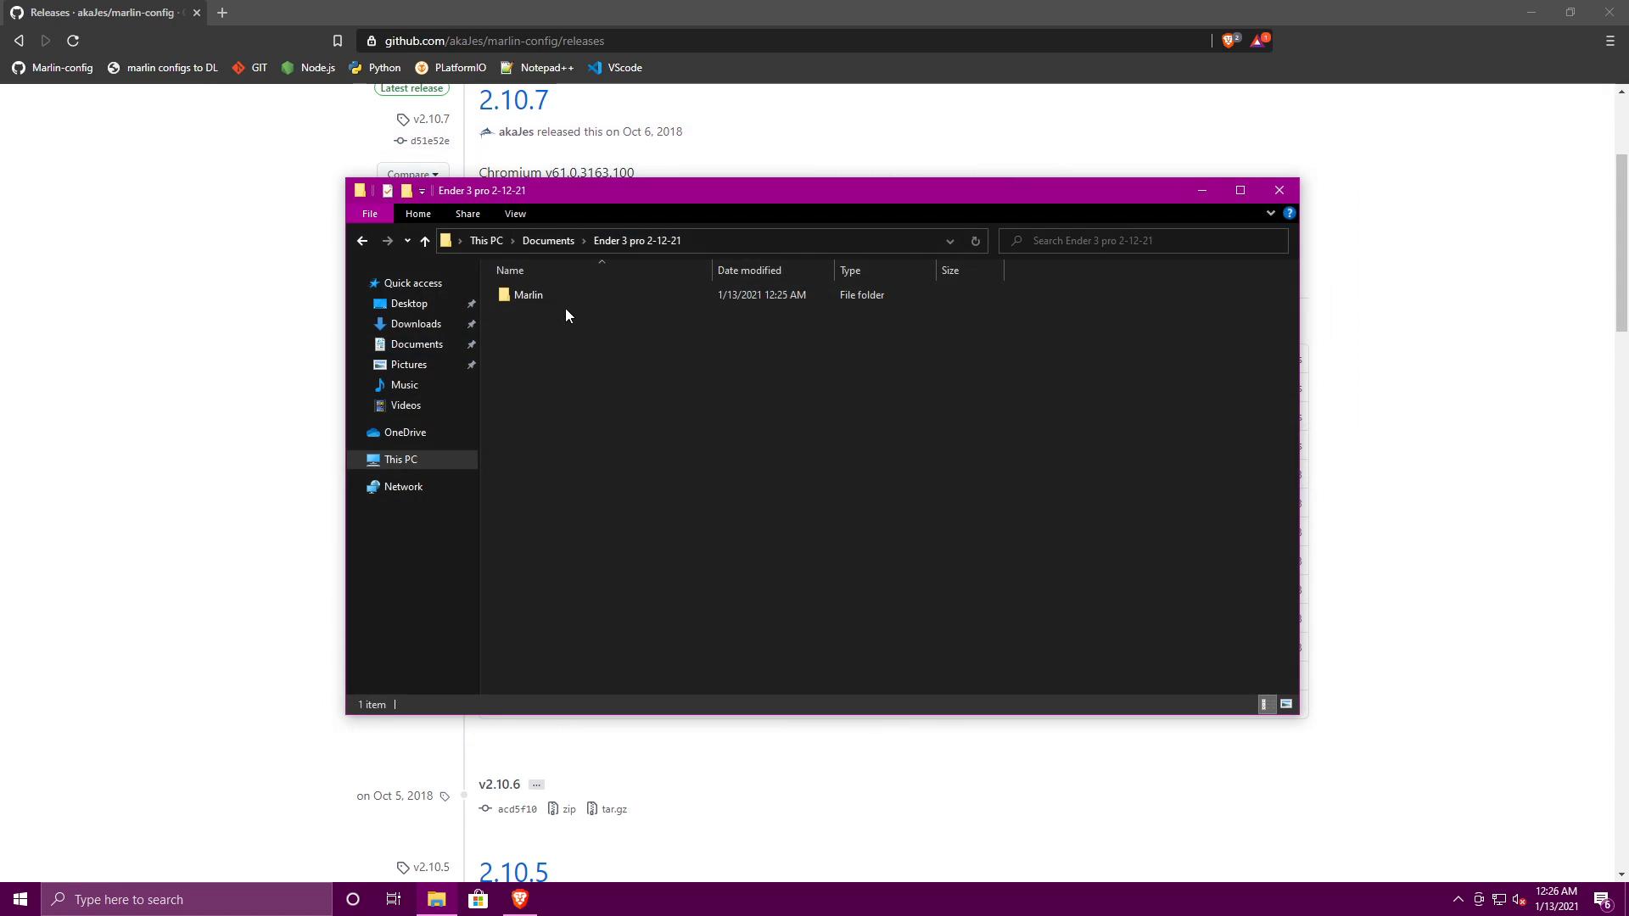
click(541, 297)
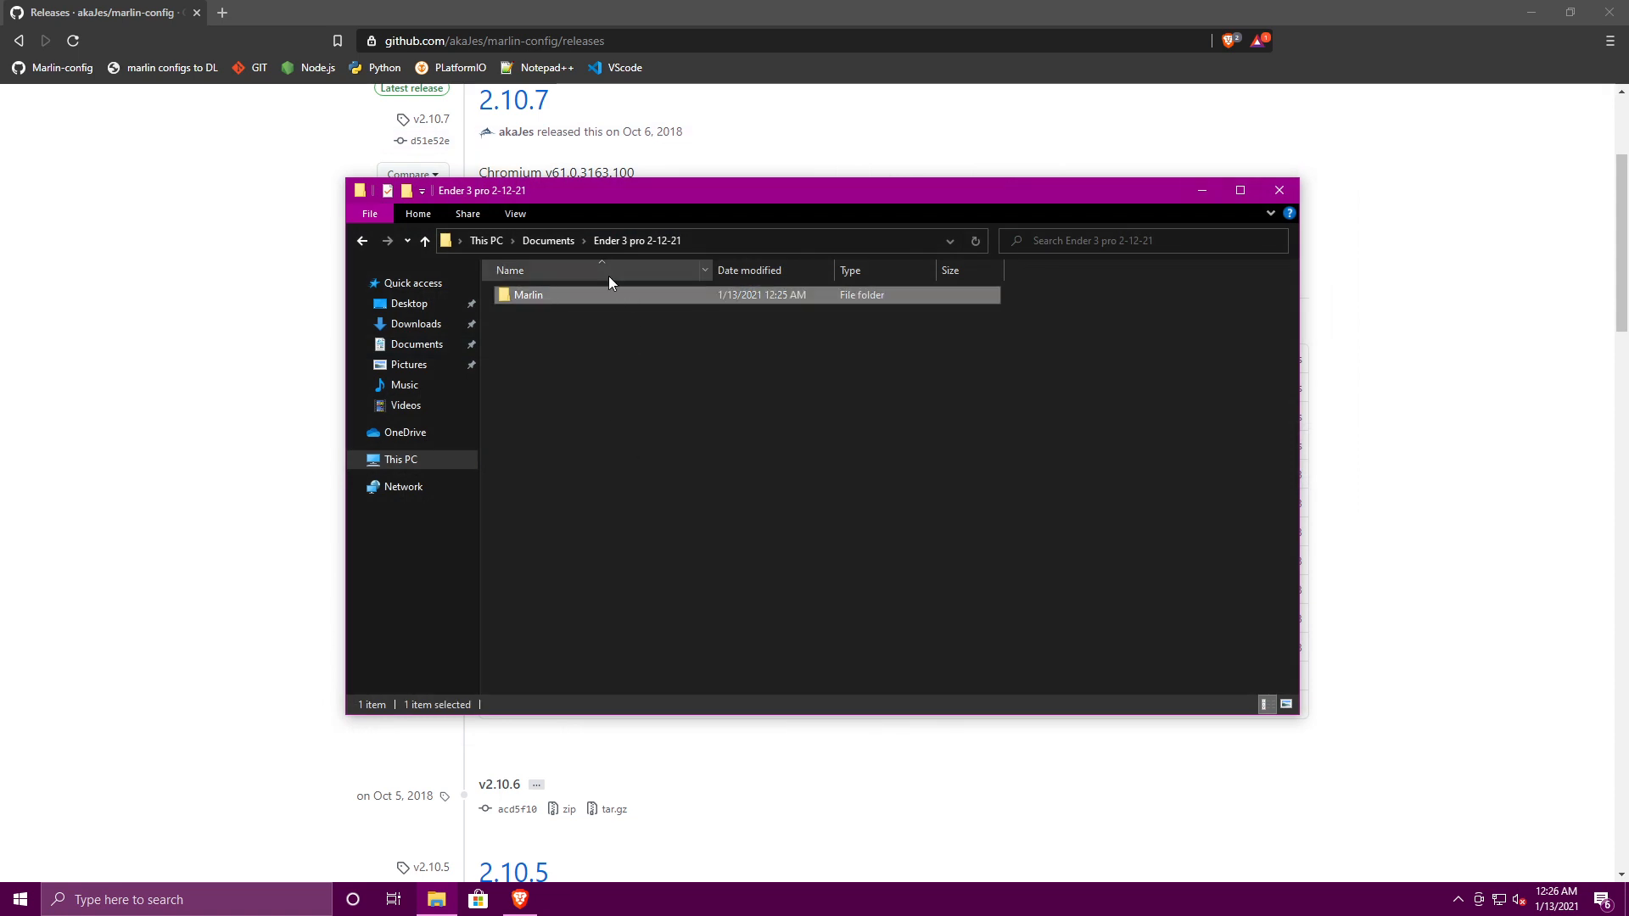
key(Delete)
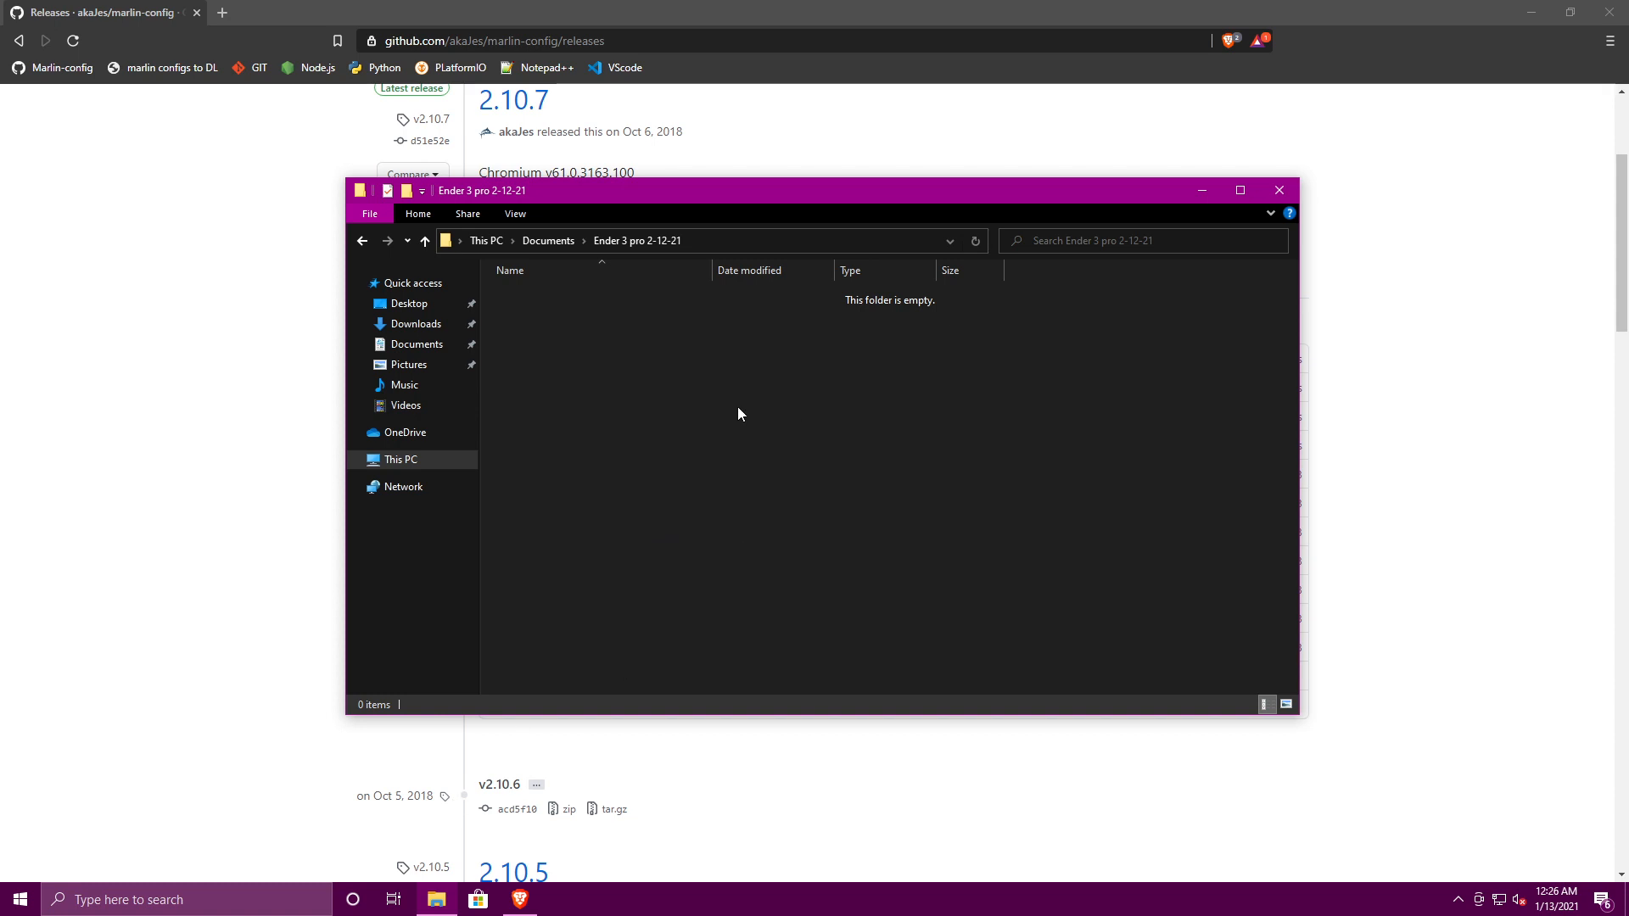
right_click(695, 404)
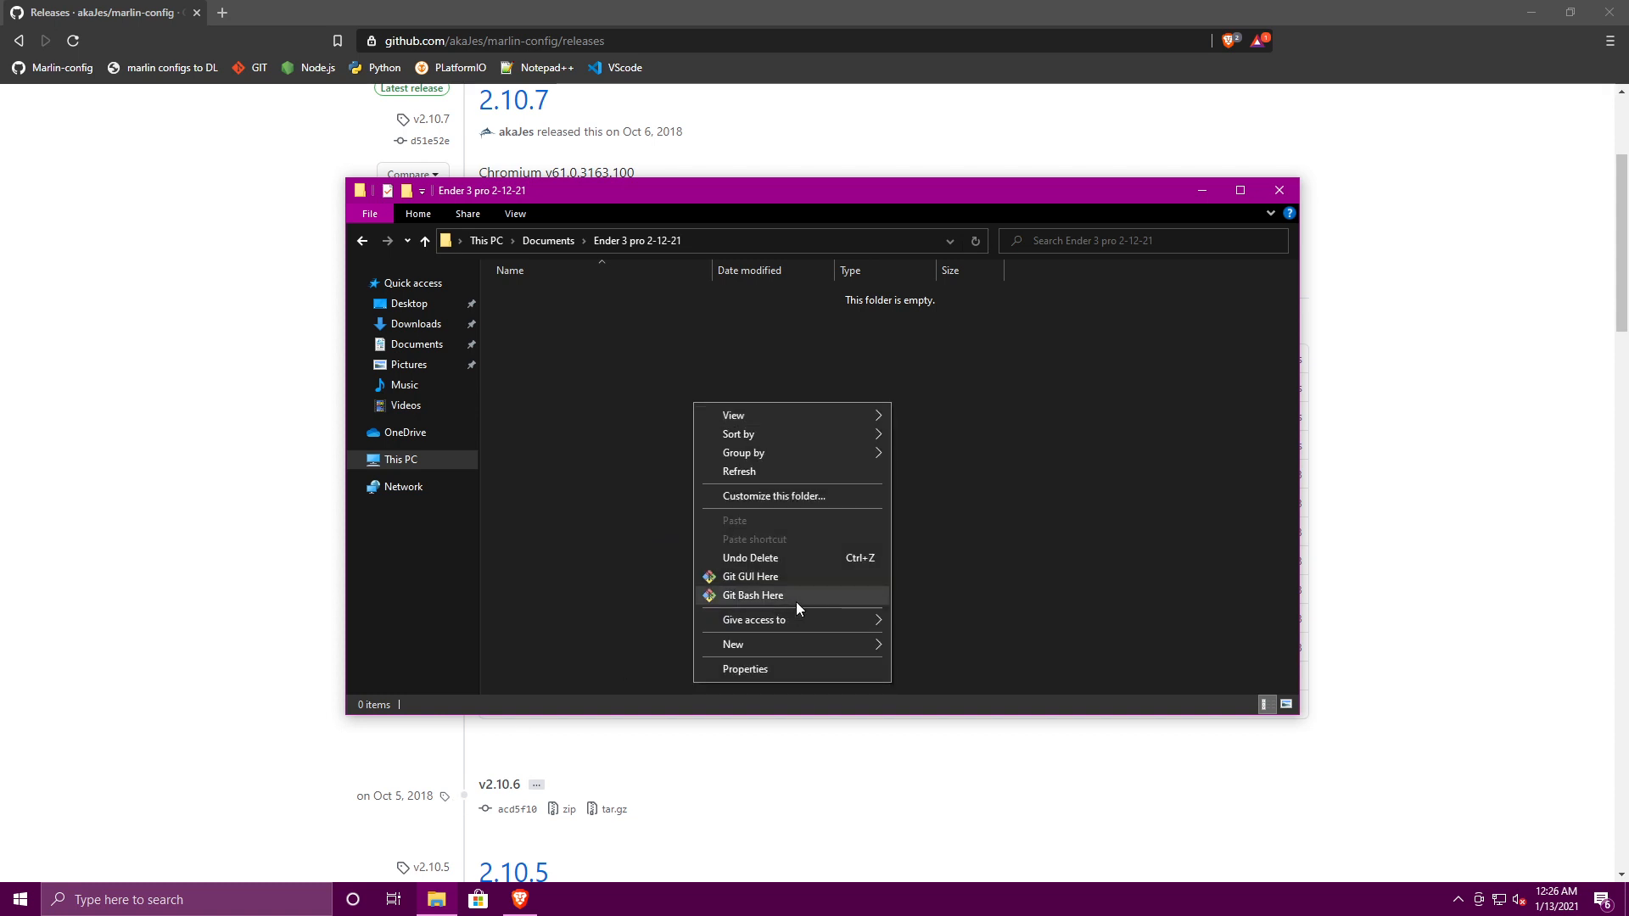
click(796, 601)
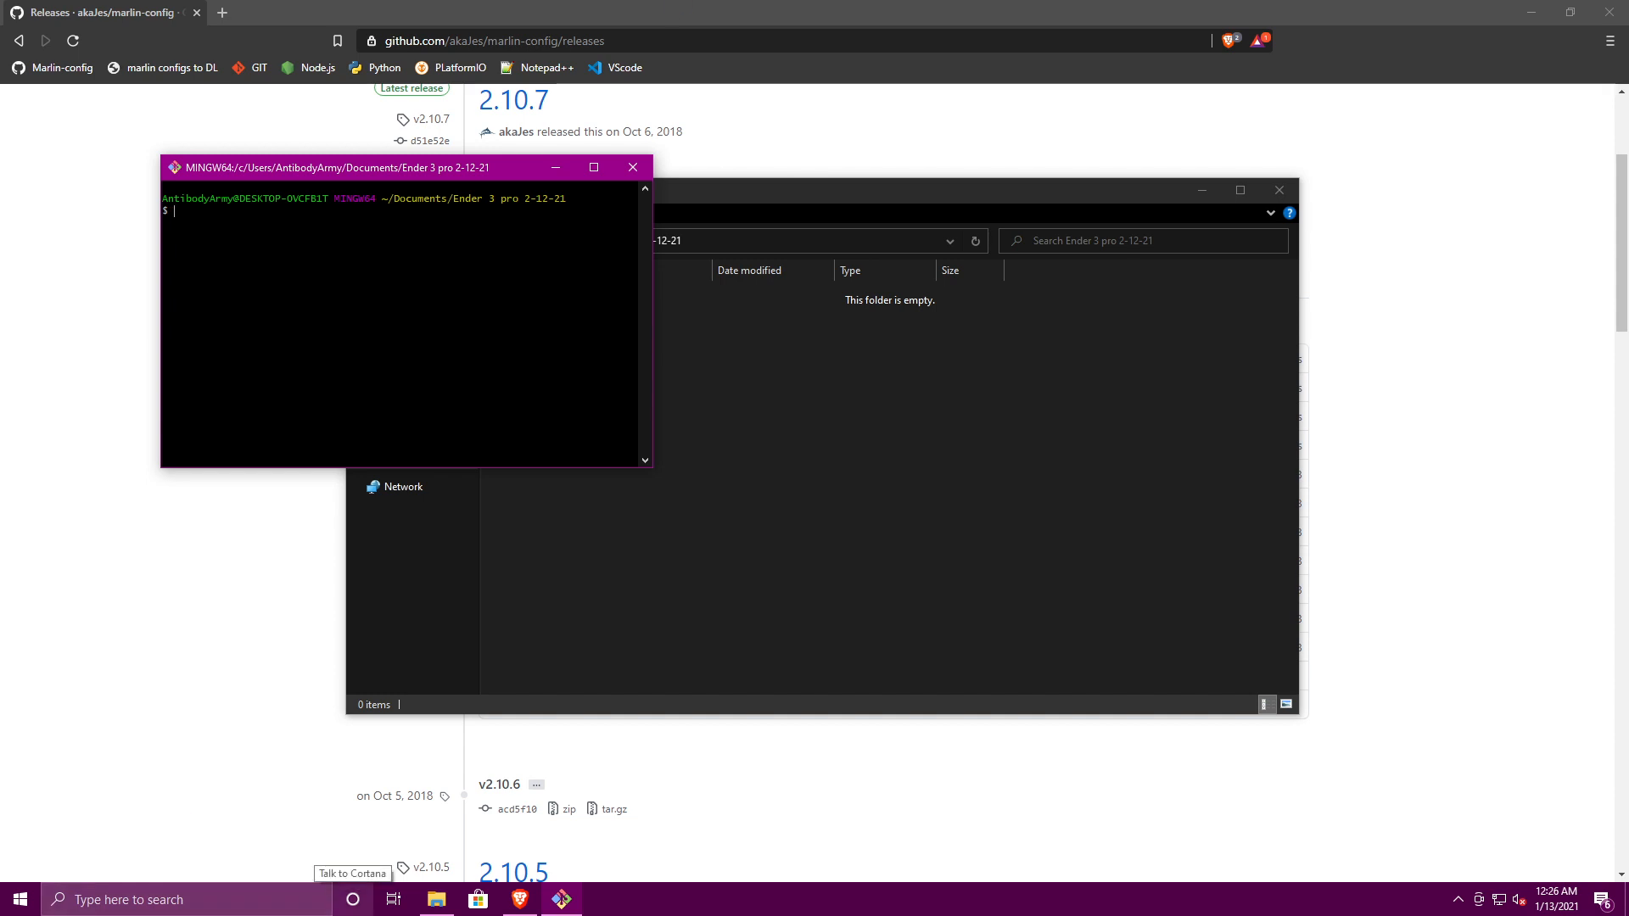
key(Return)
text(Git clone -b bugfix-2.0.x https://github.com/MarlinFirmware/Marlin.git)
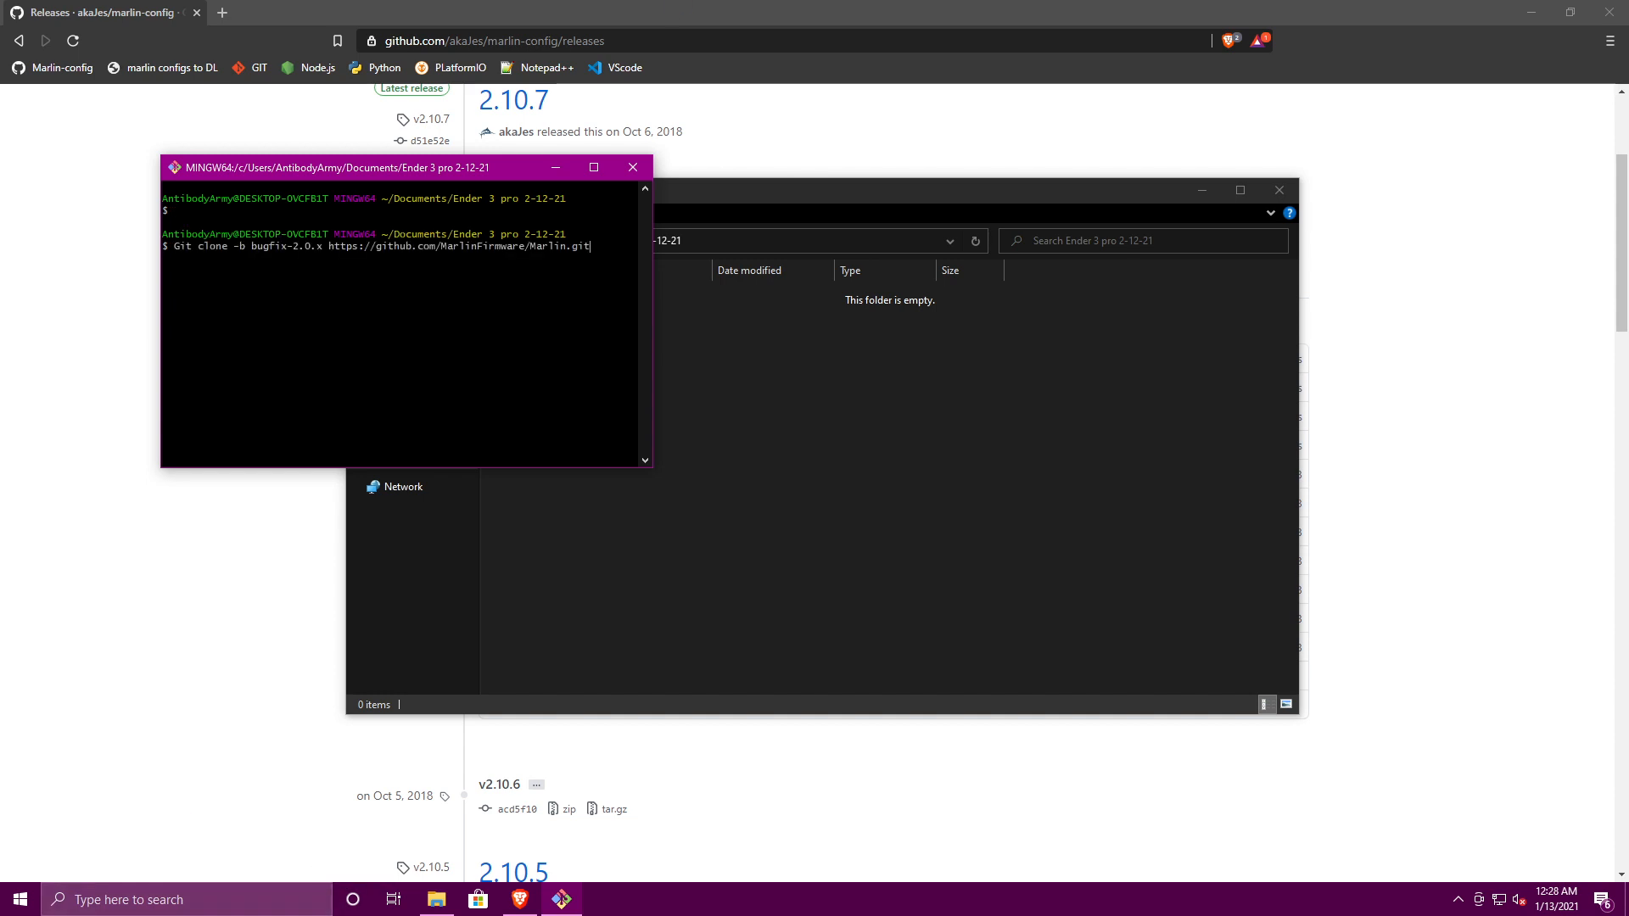
click(291, 274)
mouse_move(256, 246)
mouse_down()
mouse_move(371, 234)
mouse_move(535, 262)
mouse_up()
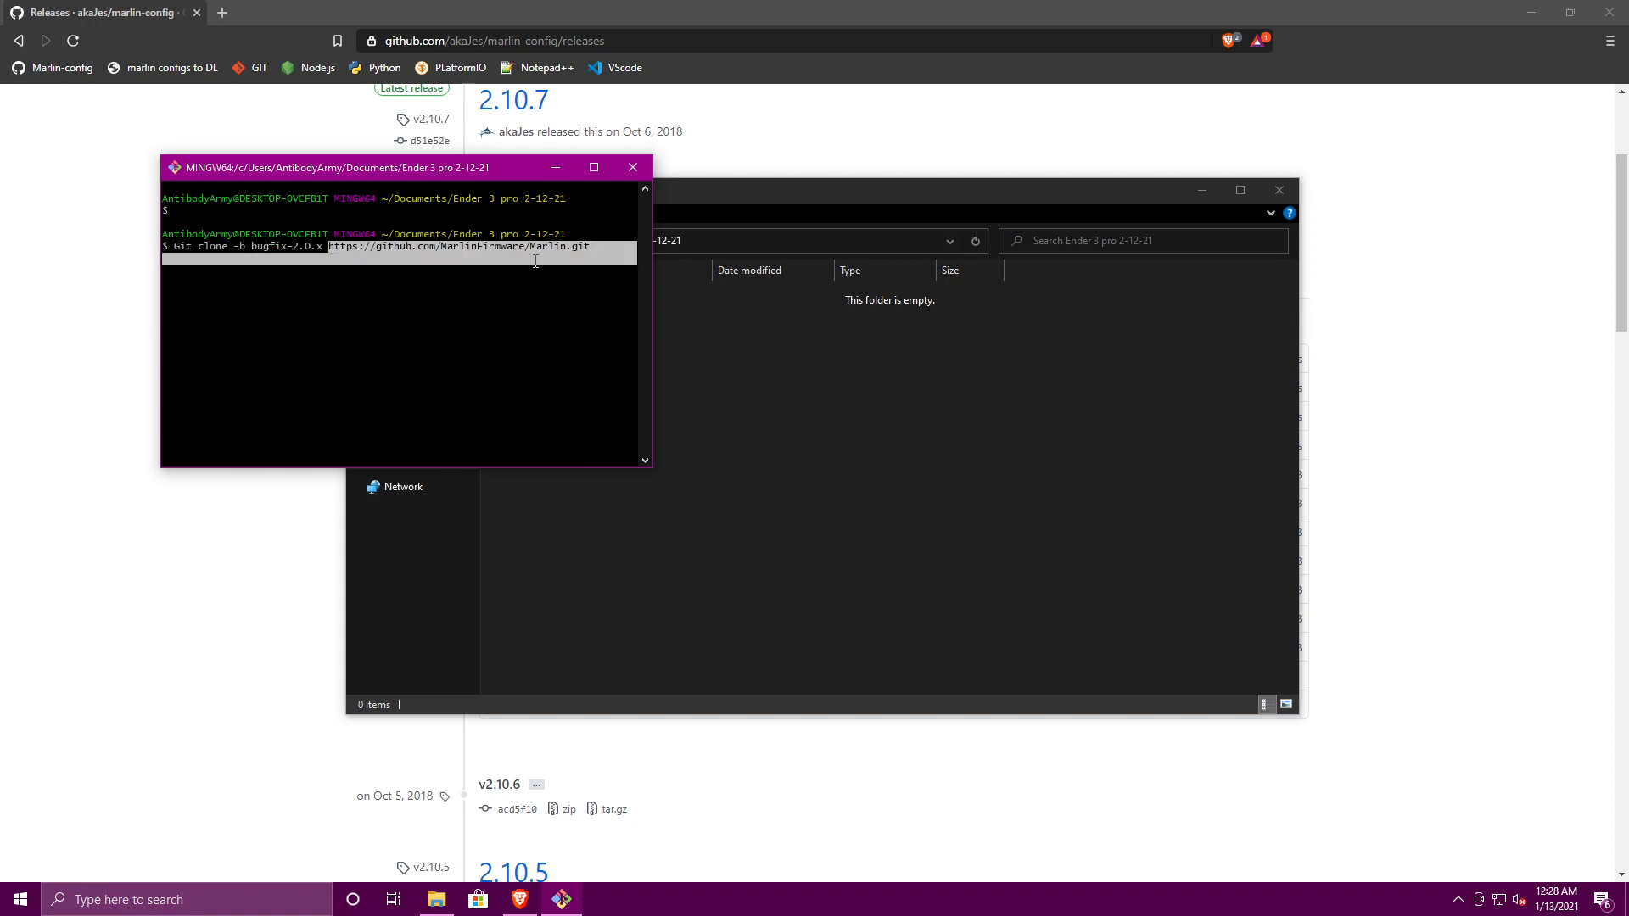
click(532, 266)
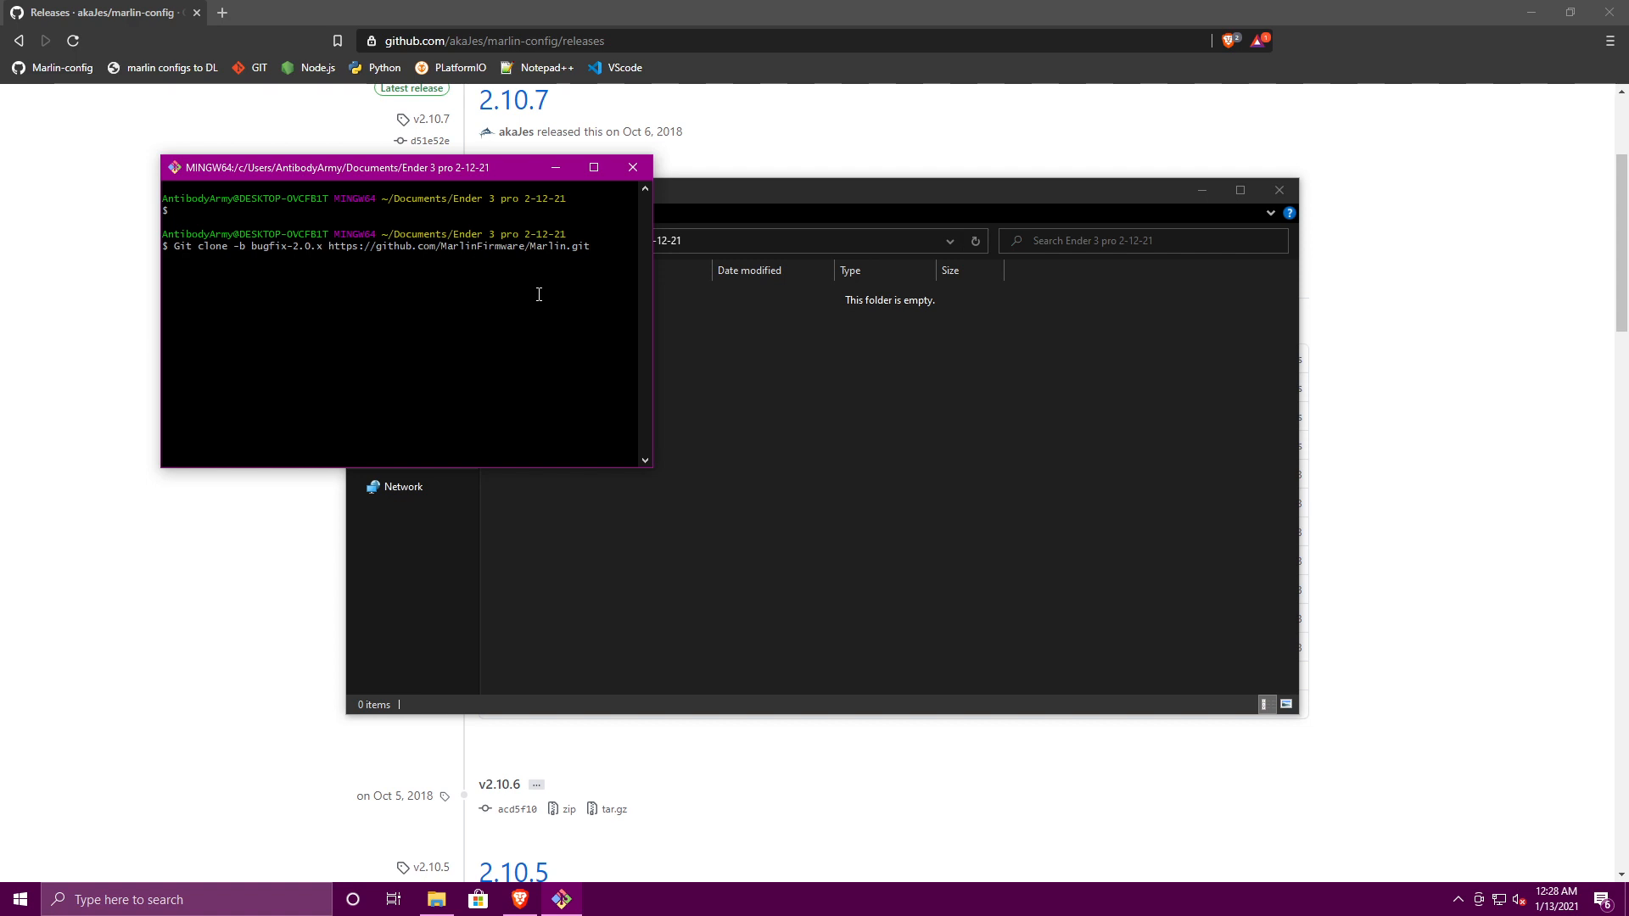
key(Return)
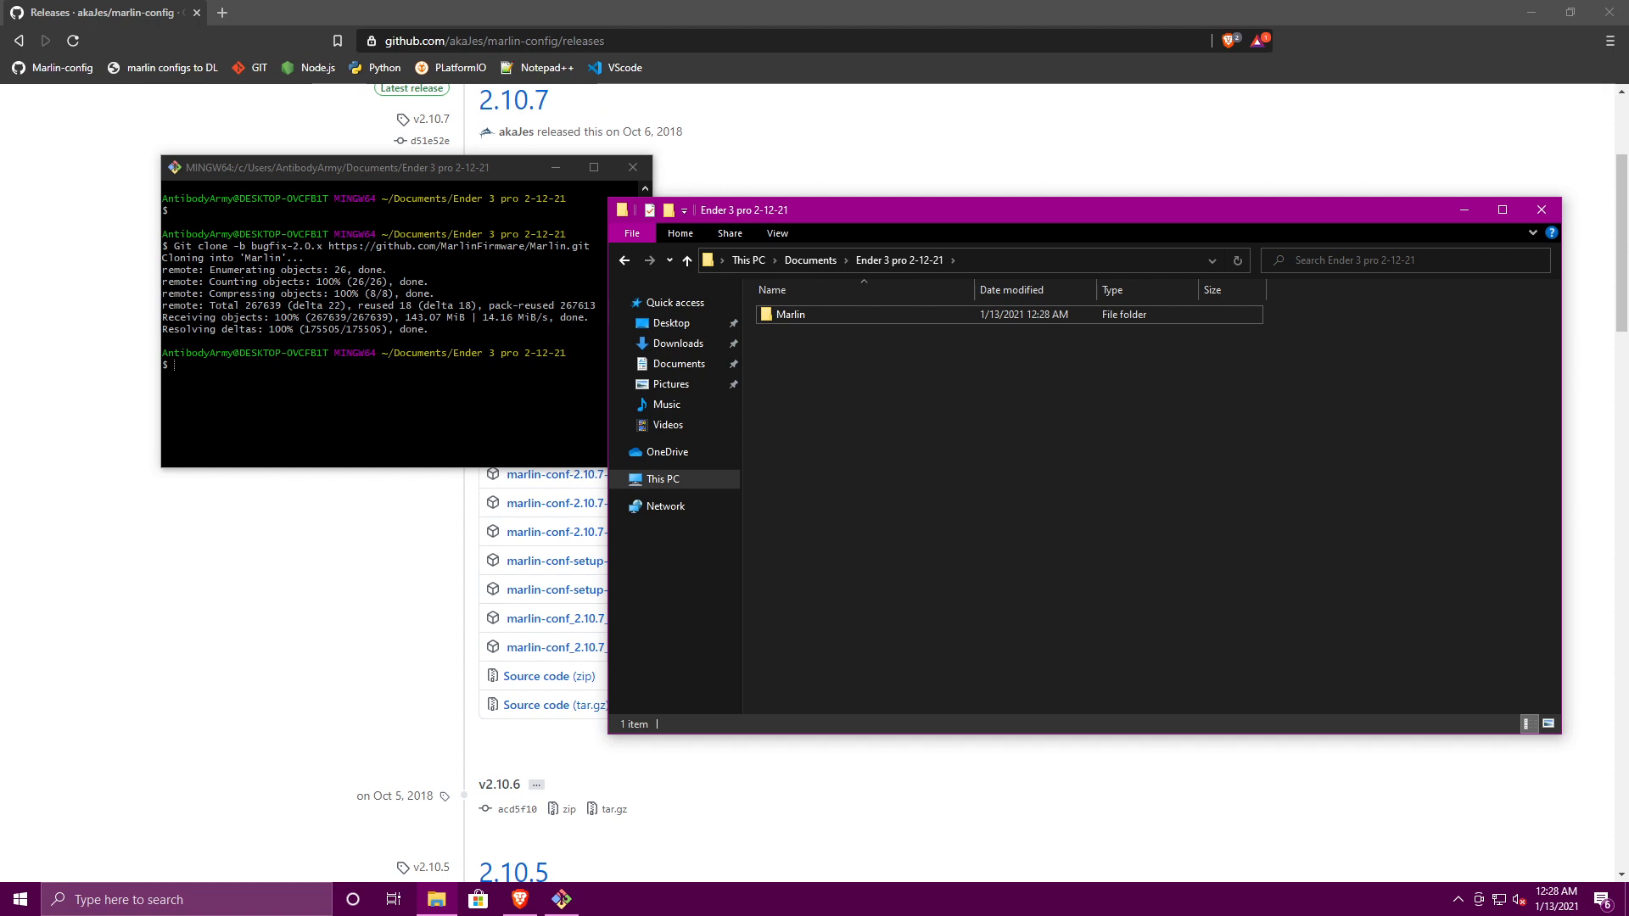
- Launch marlin-conf, load the newly cloned Marlin folder from Ender 3 pro 2-12-21, and close Git Bash
key(super)
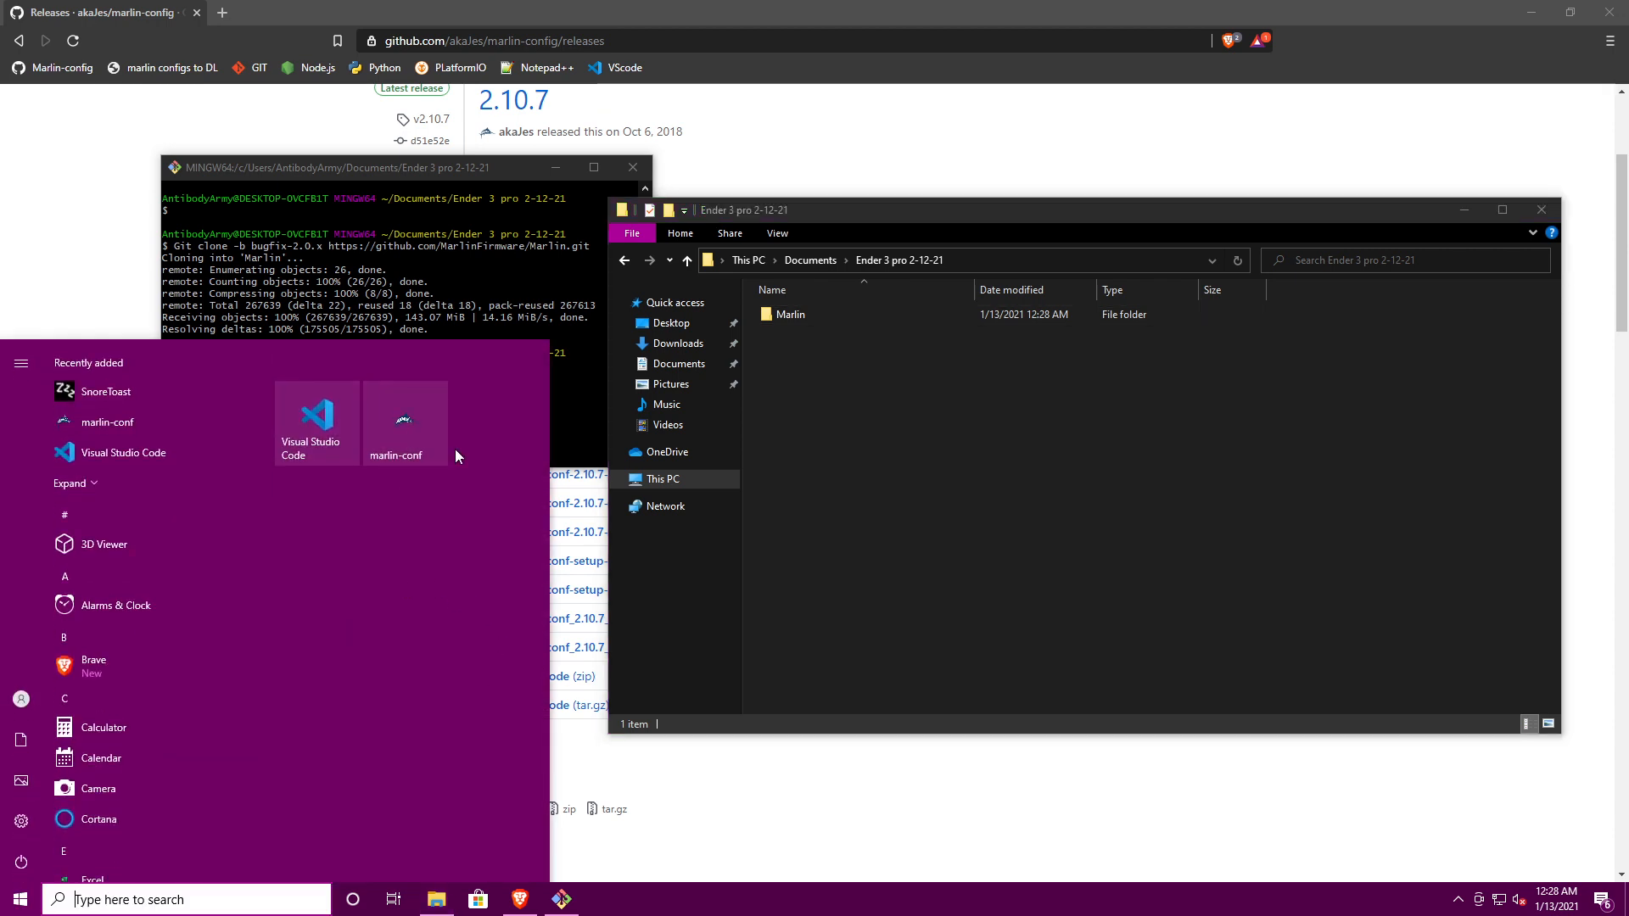
click(410, 444)
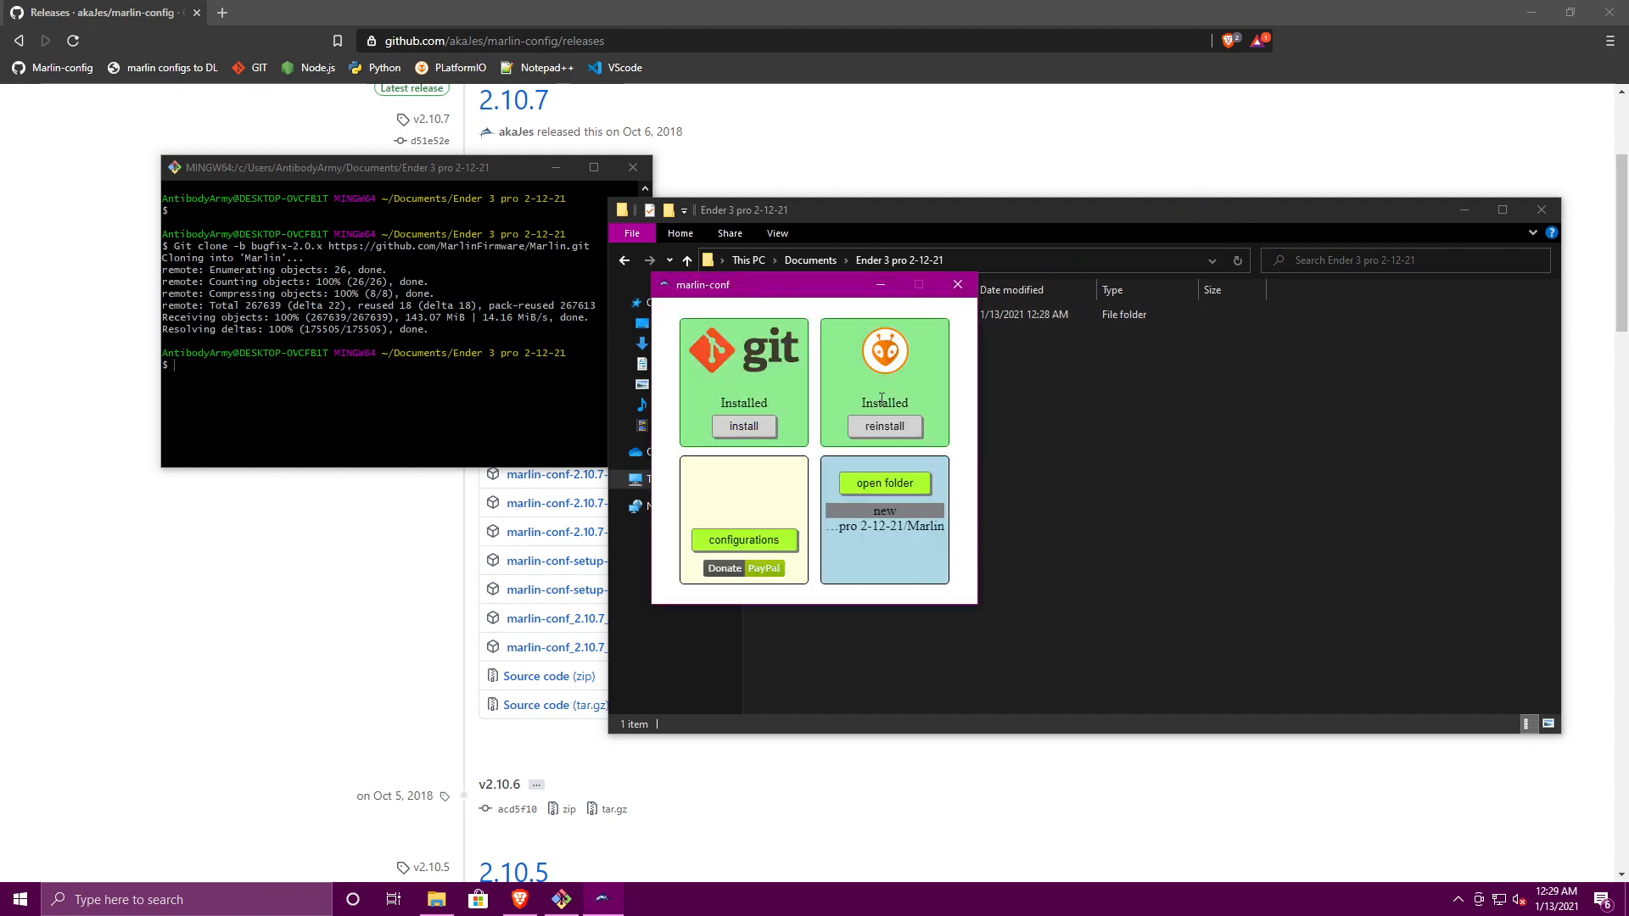
click(890, 490)
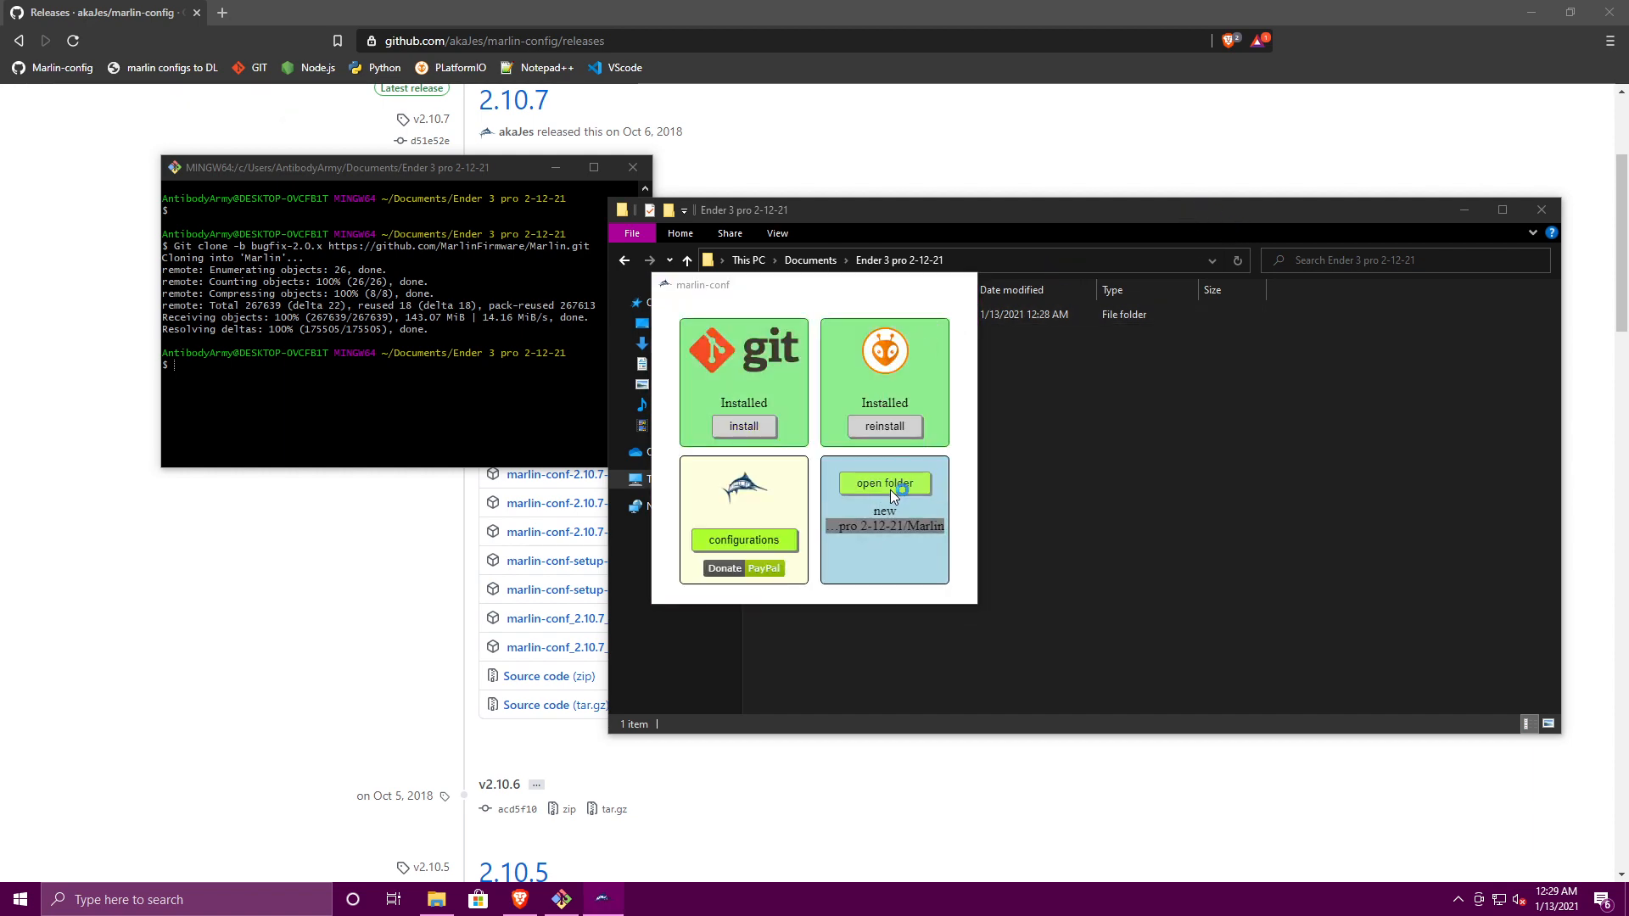
click(230, 154)
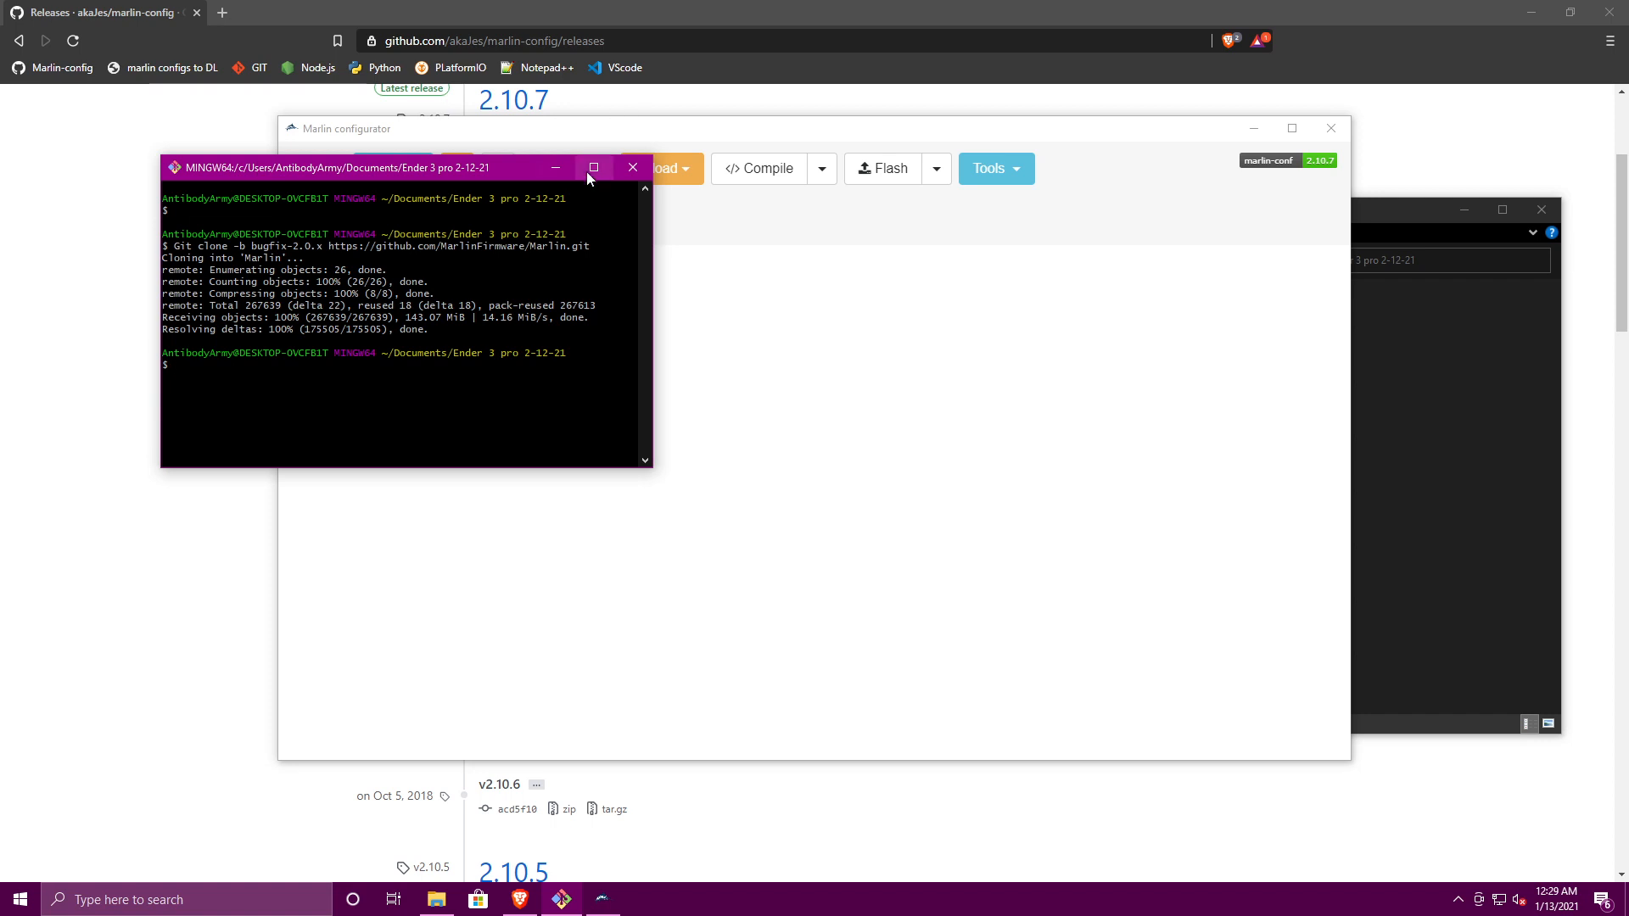
click(631, 168)
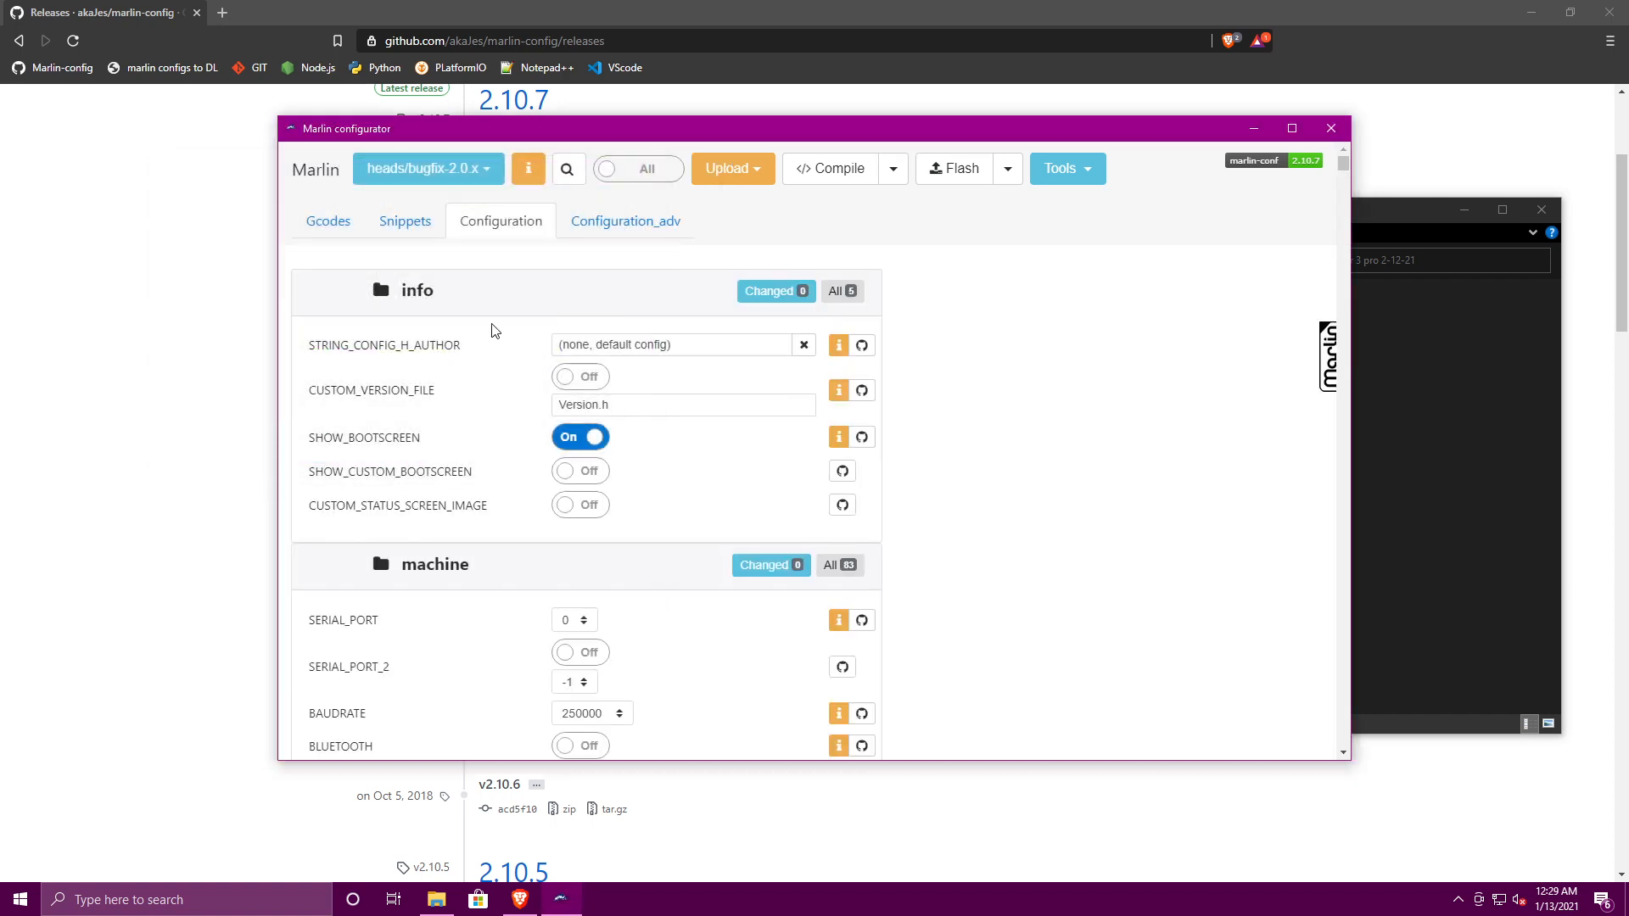
- Read the Firmware Info help for STRING_CONFIG_H_AUTHOR and look through the Configuration settings down to the software endstops and filament runout sensor
click(839, 346)
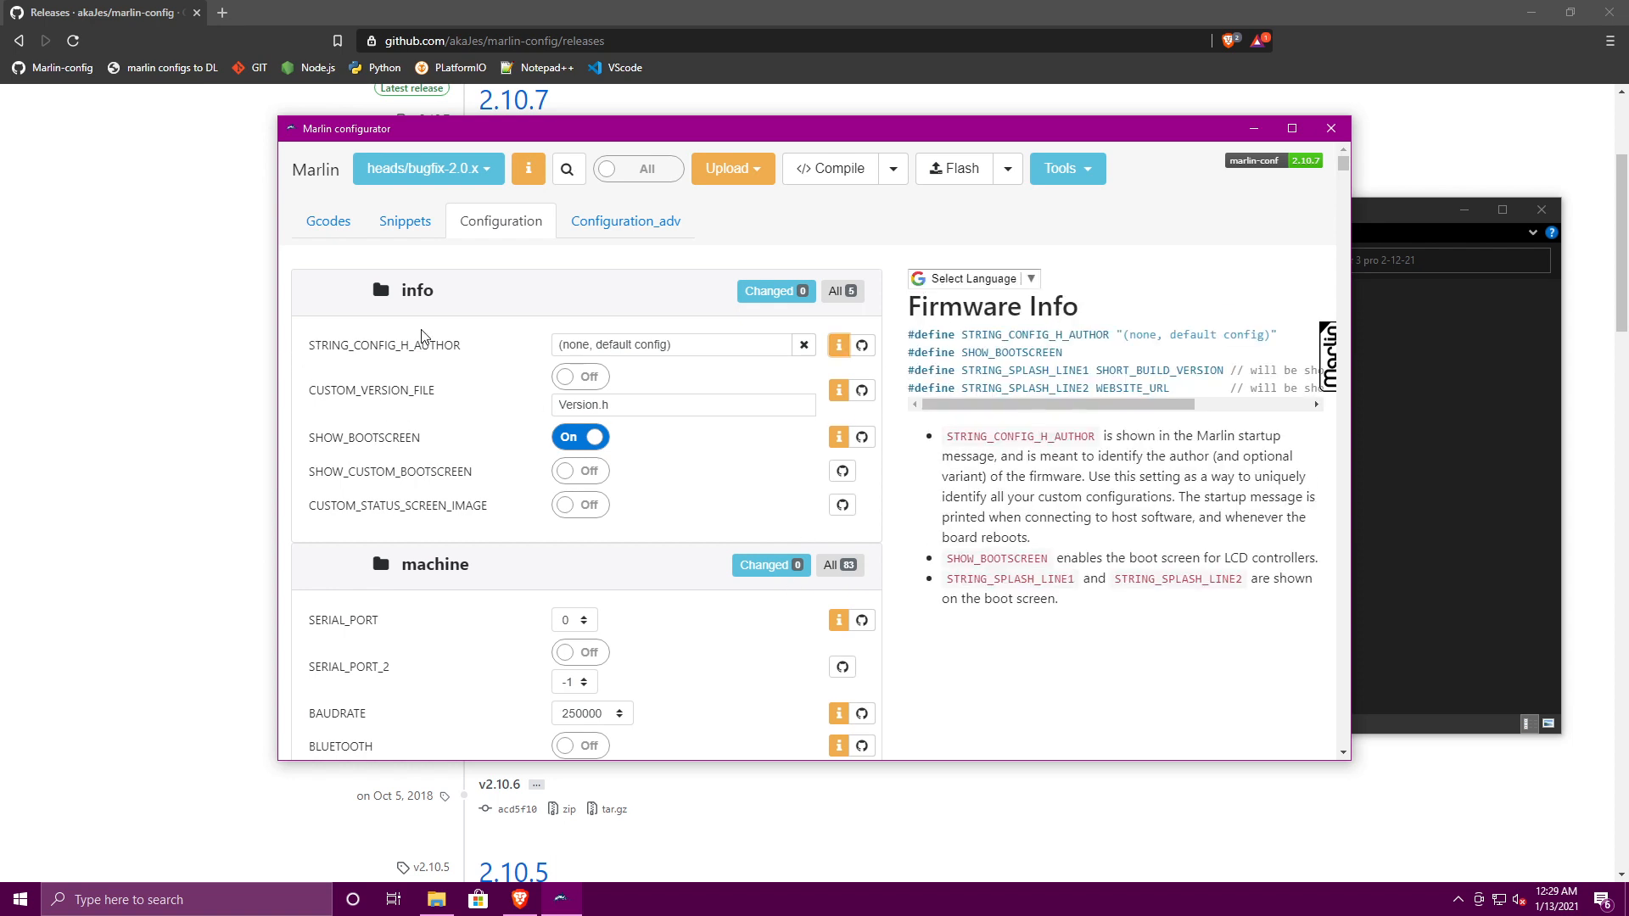
drag(313, 343, 415, 344)
click(1096, 458)
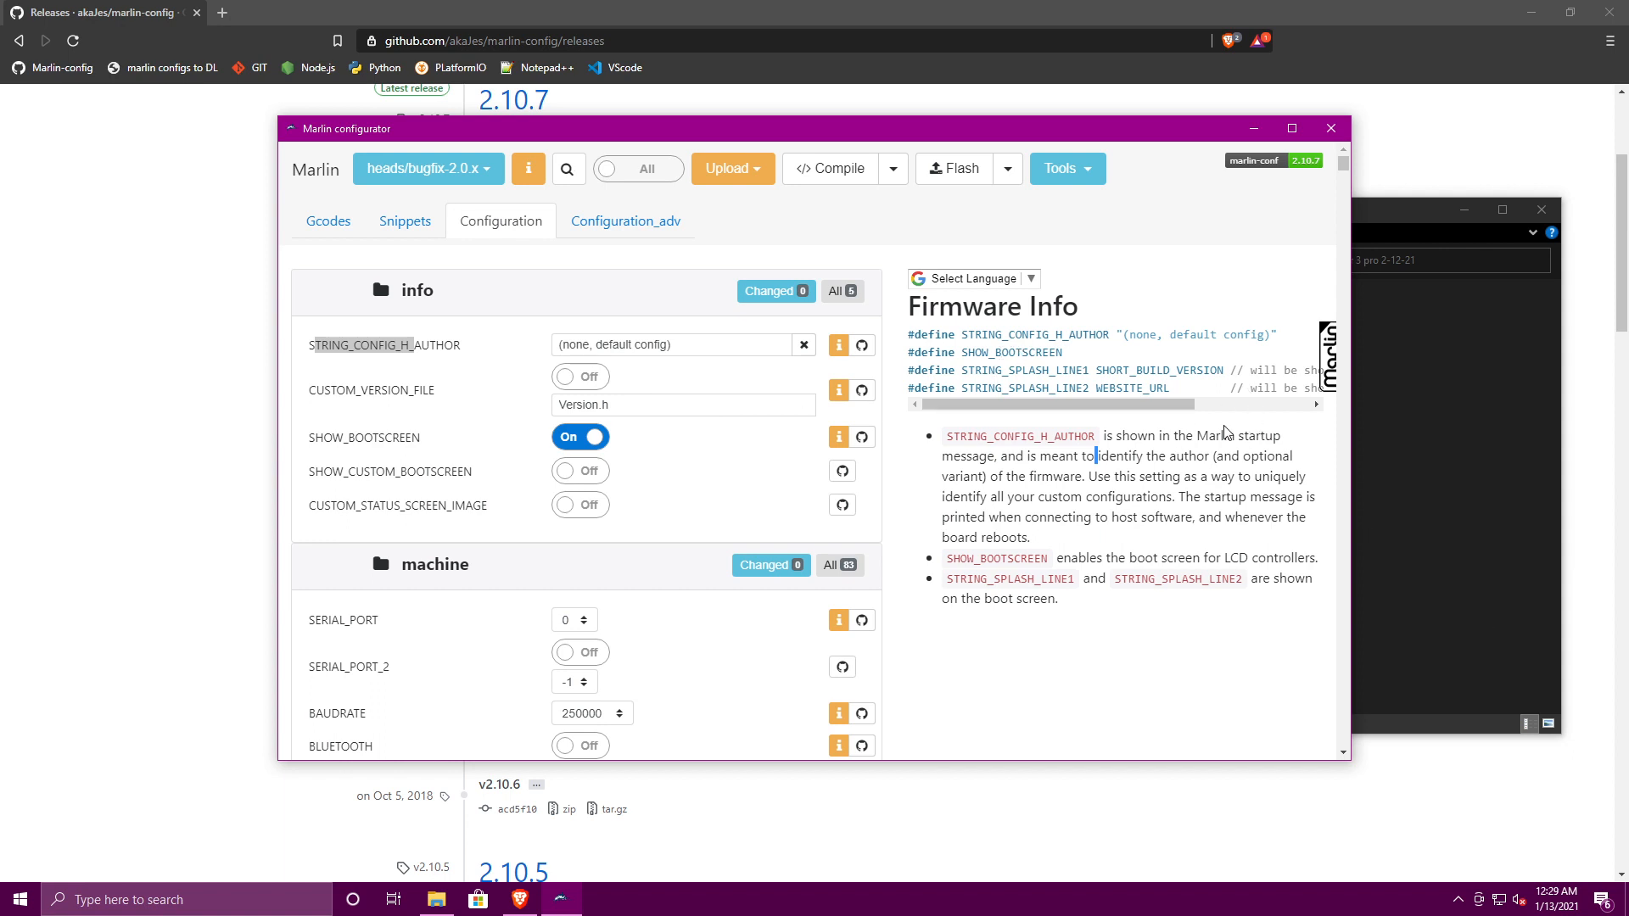
scroll(1132, 367, down, 1)
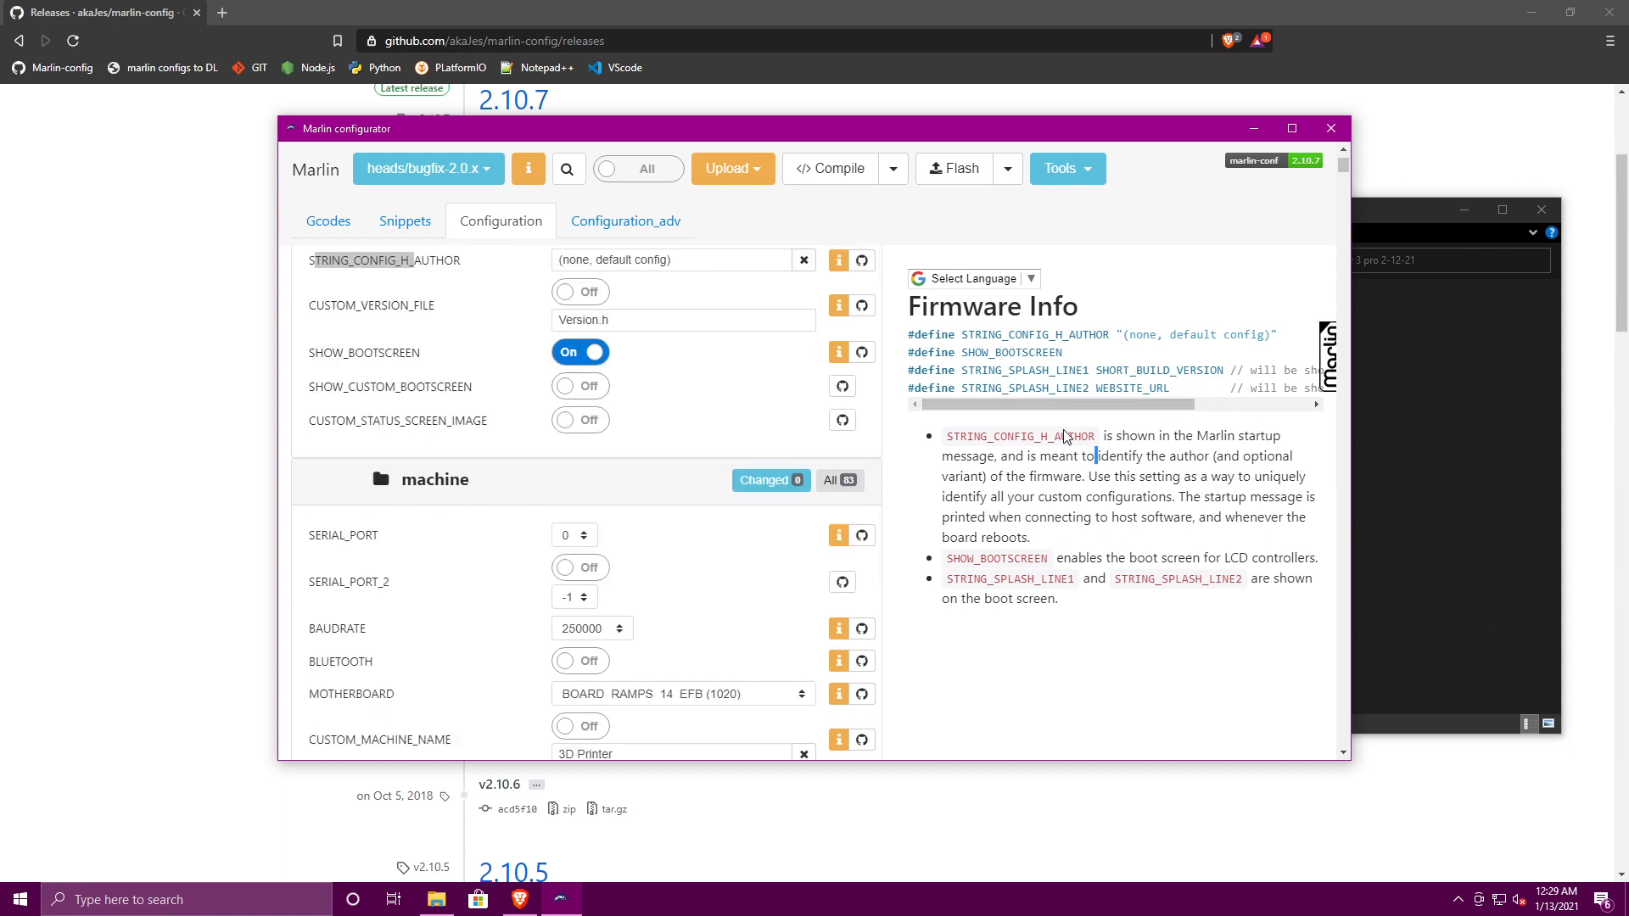
drag(991, 439, 1042, 437)
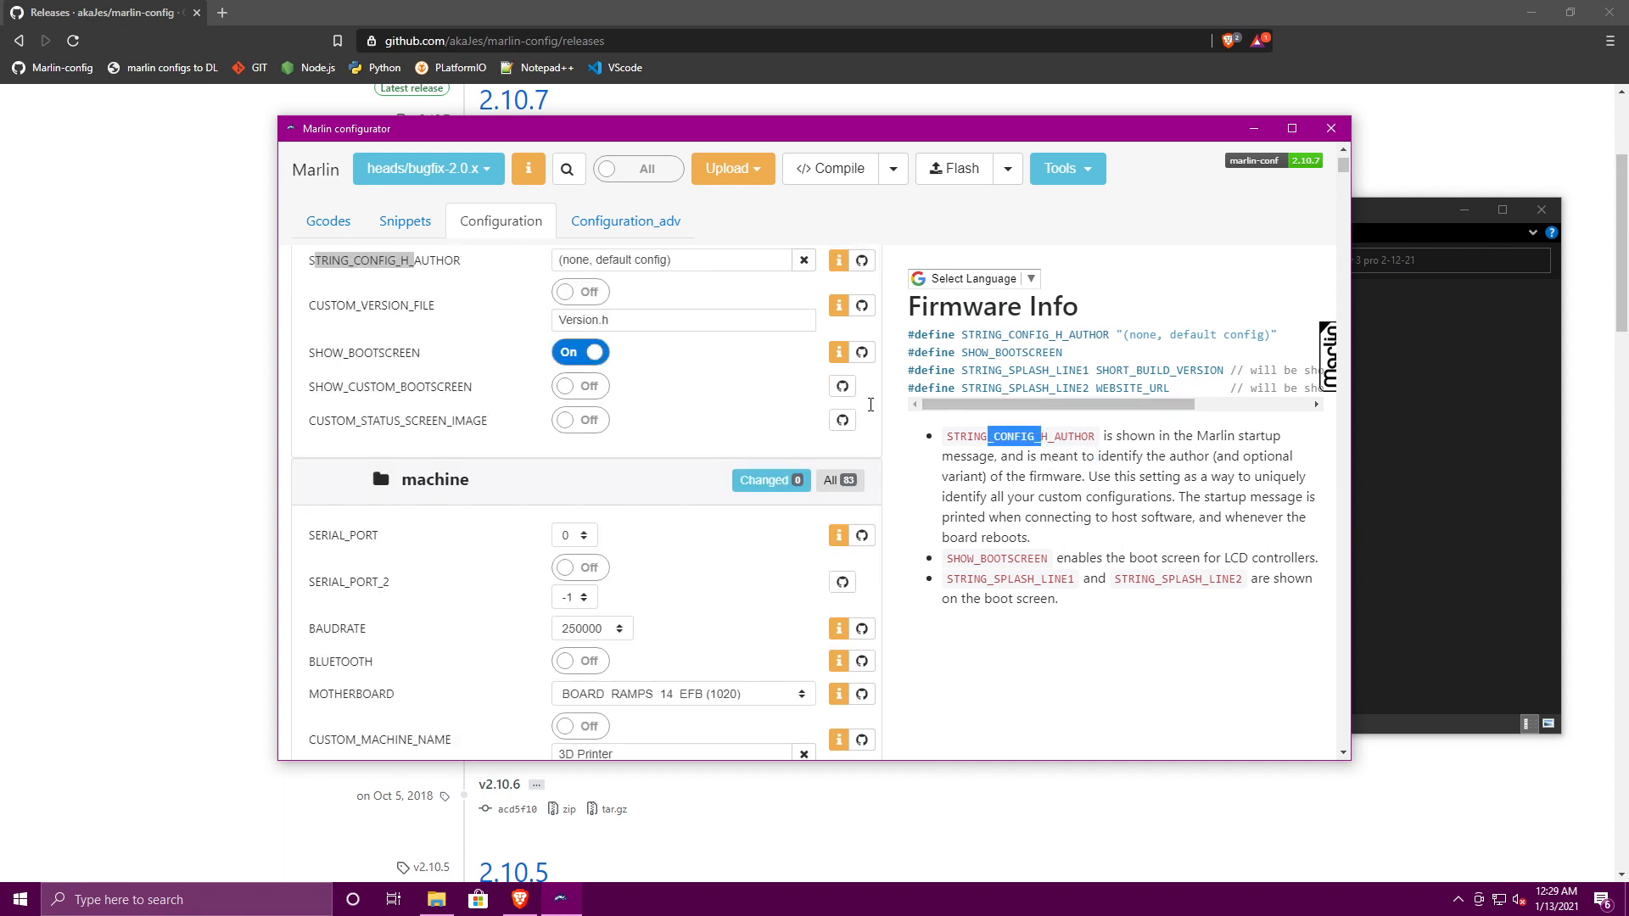
click(411, 263)
click(411, 263)
scroll(1033, 469, down, 2)
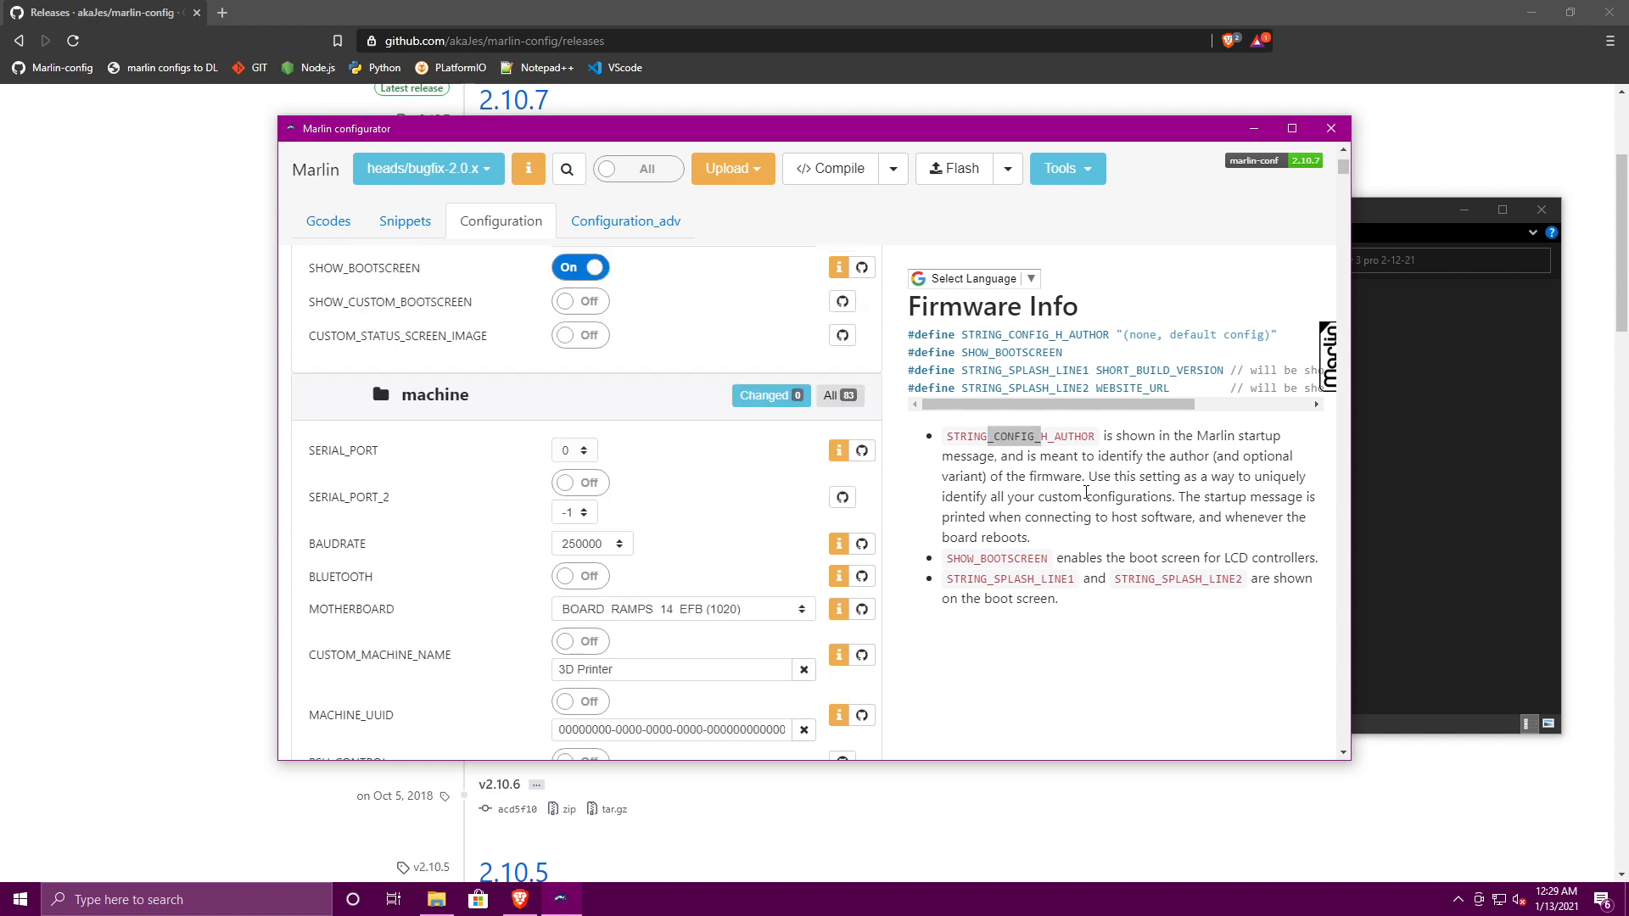
click(993, 537)
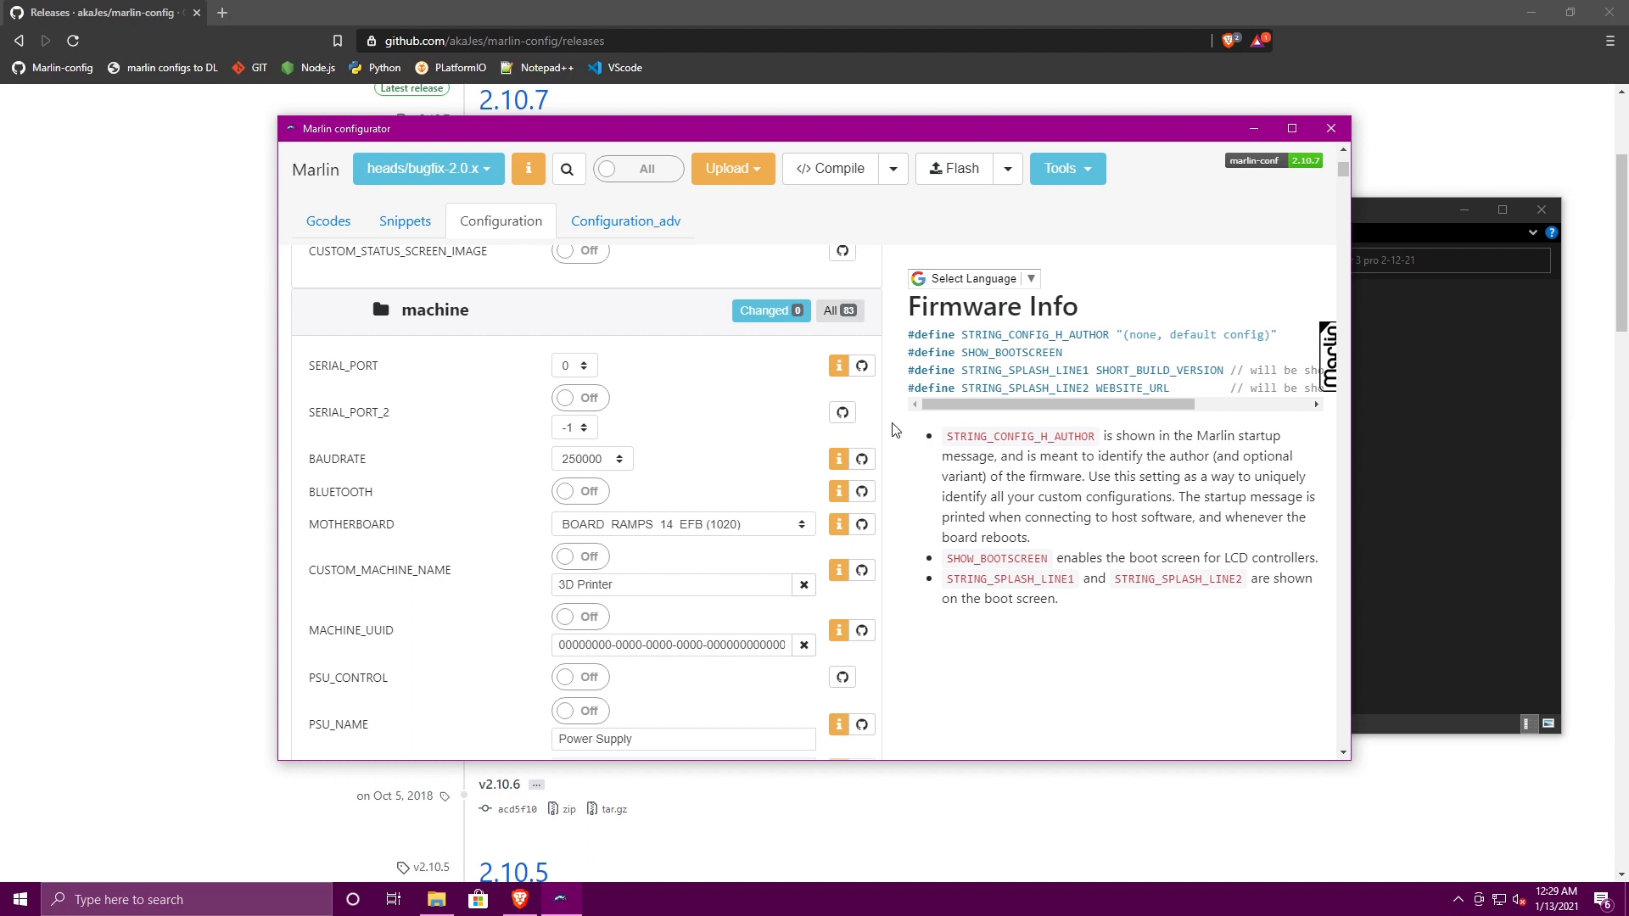
scroll(802, 439, down, 10)
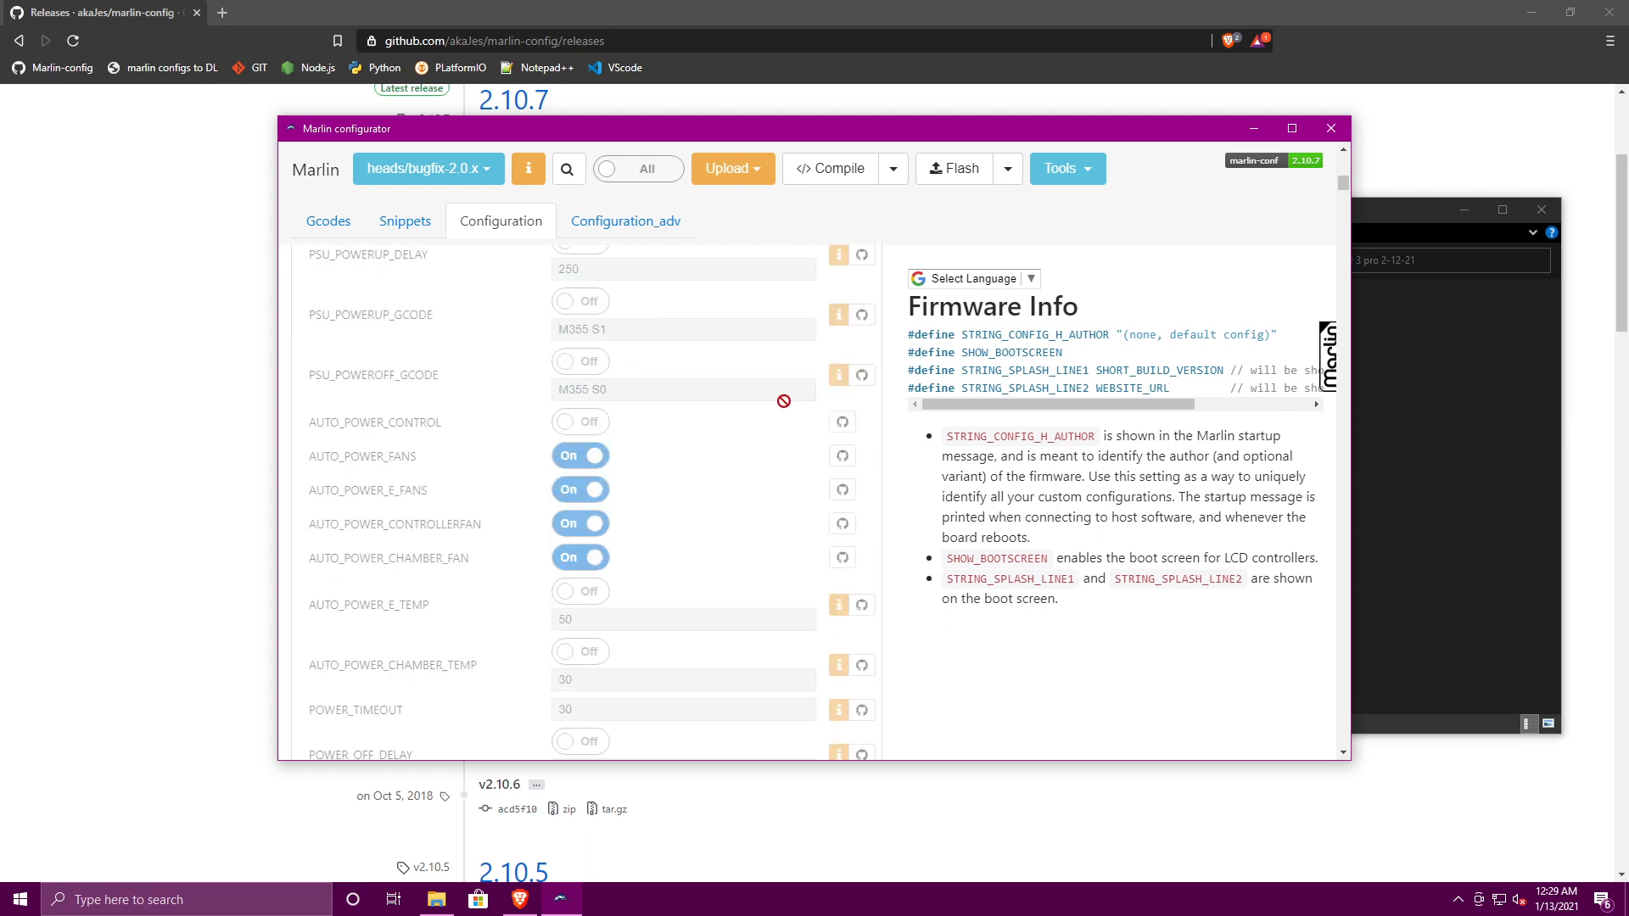
scroll(784, 307, down, 5)
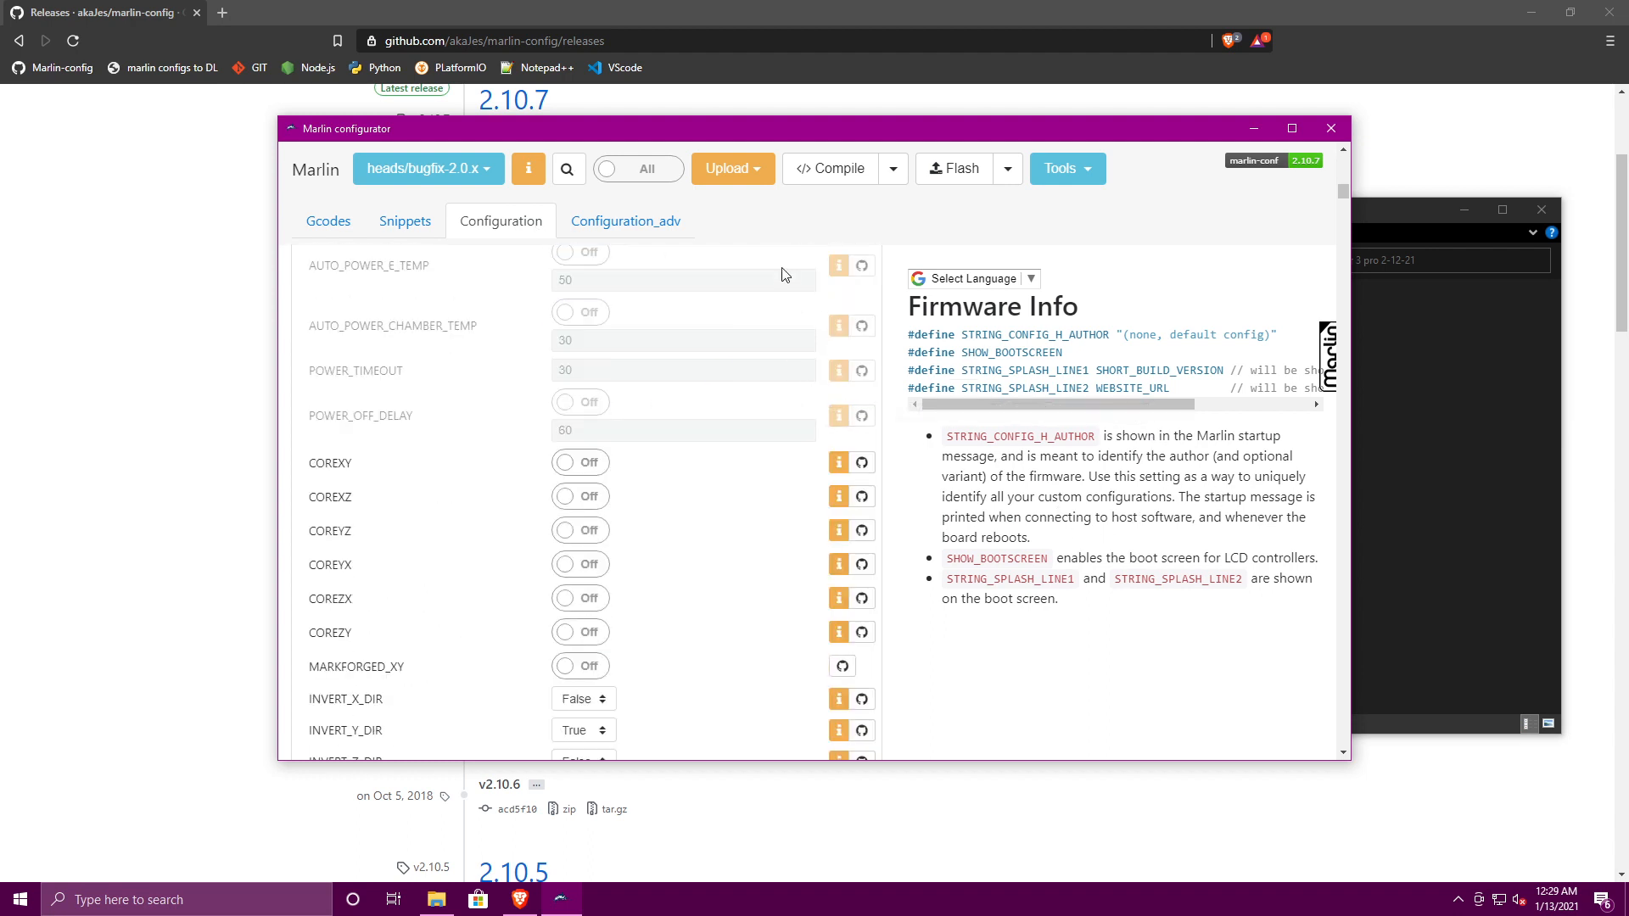
scroll(790, 311, down, 10)
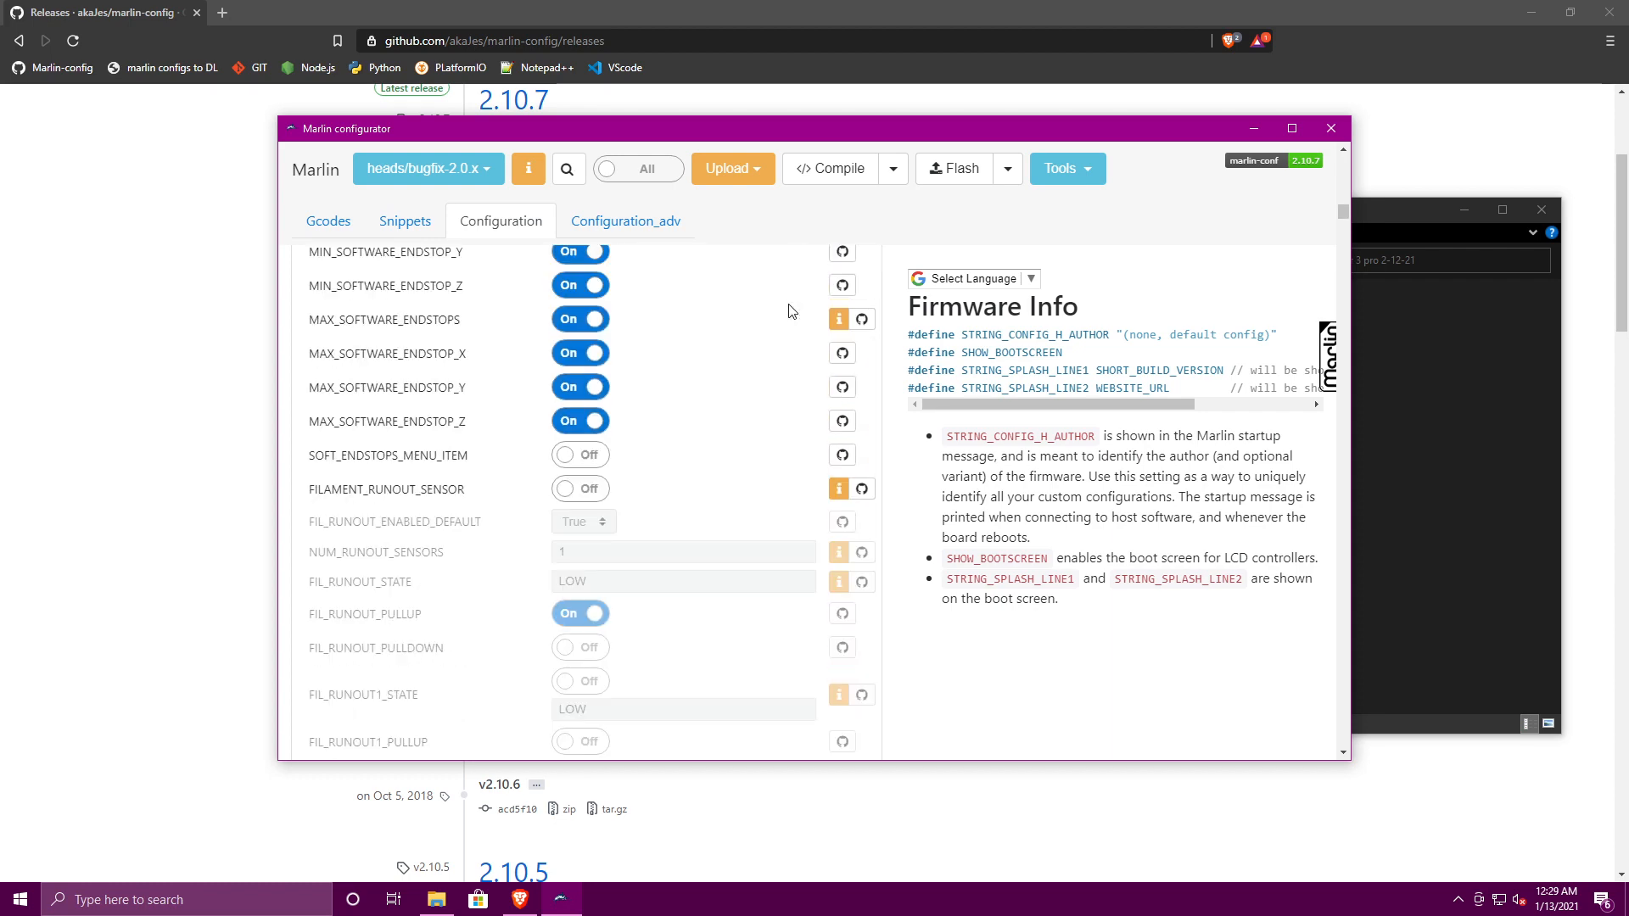
- Open the Marlin configurator in a new browser tab at localhost:3000
click(227, 13)
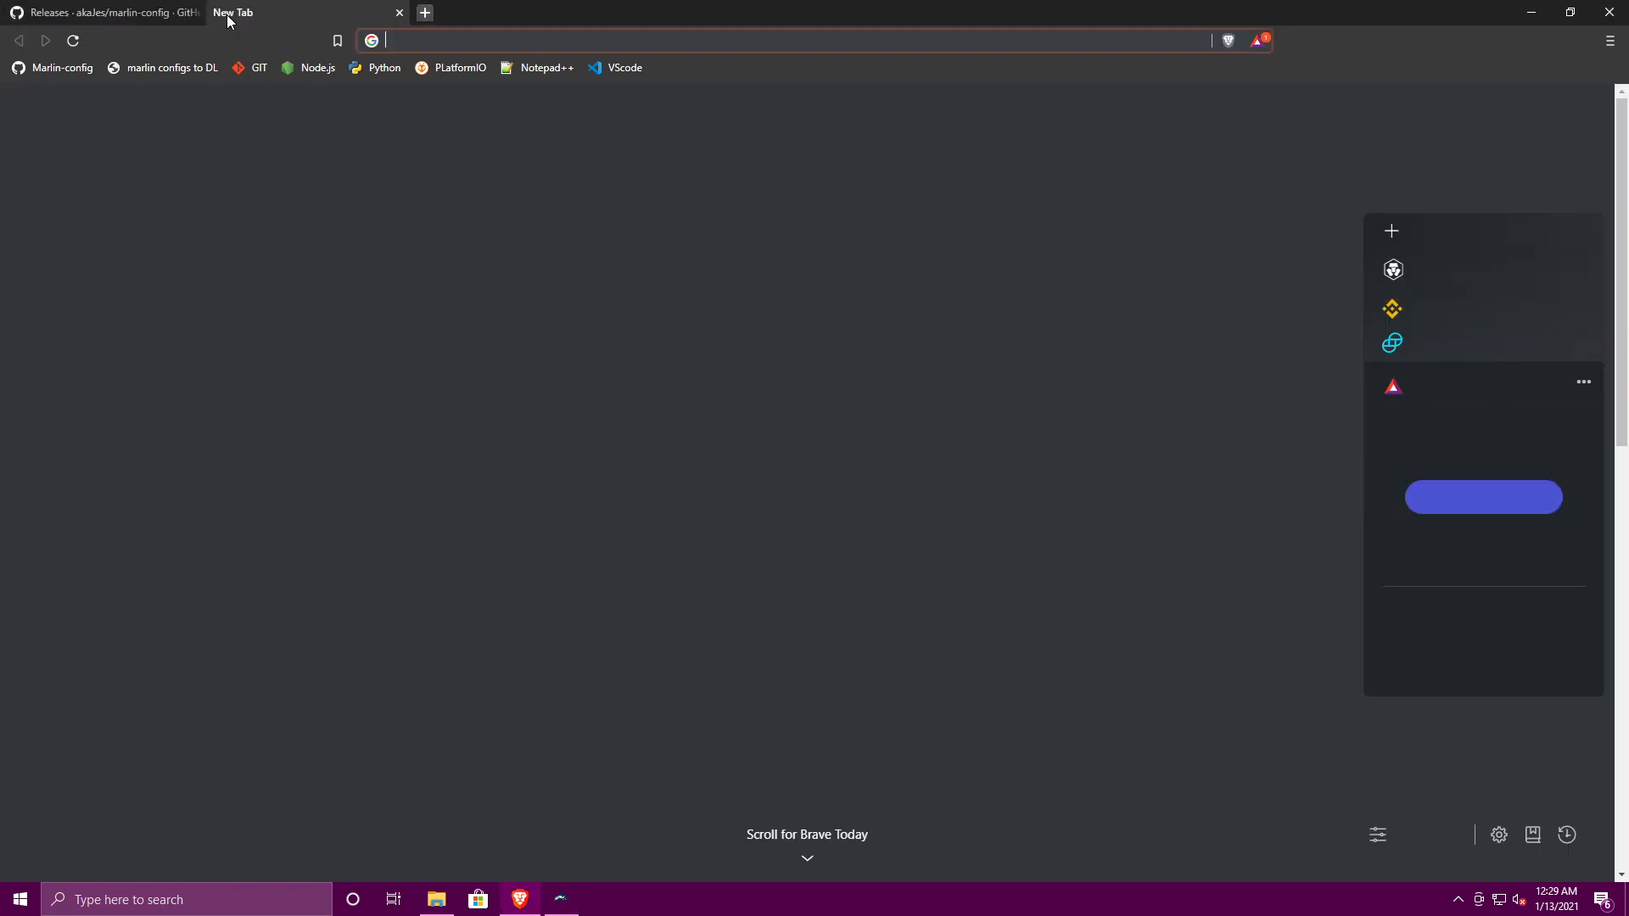
text(local)
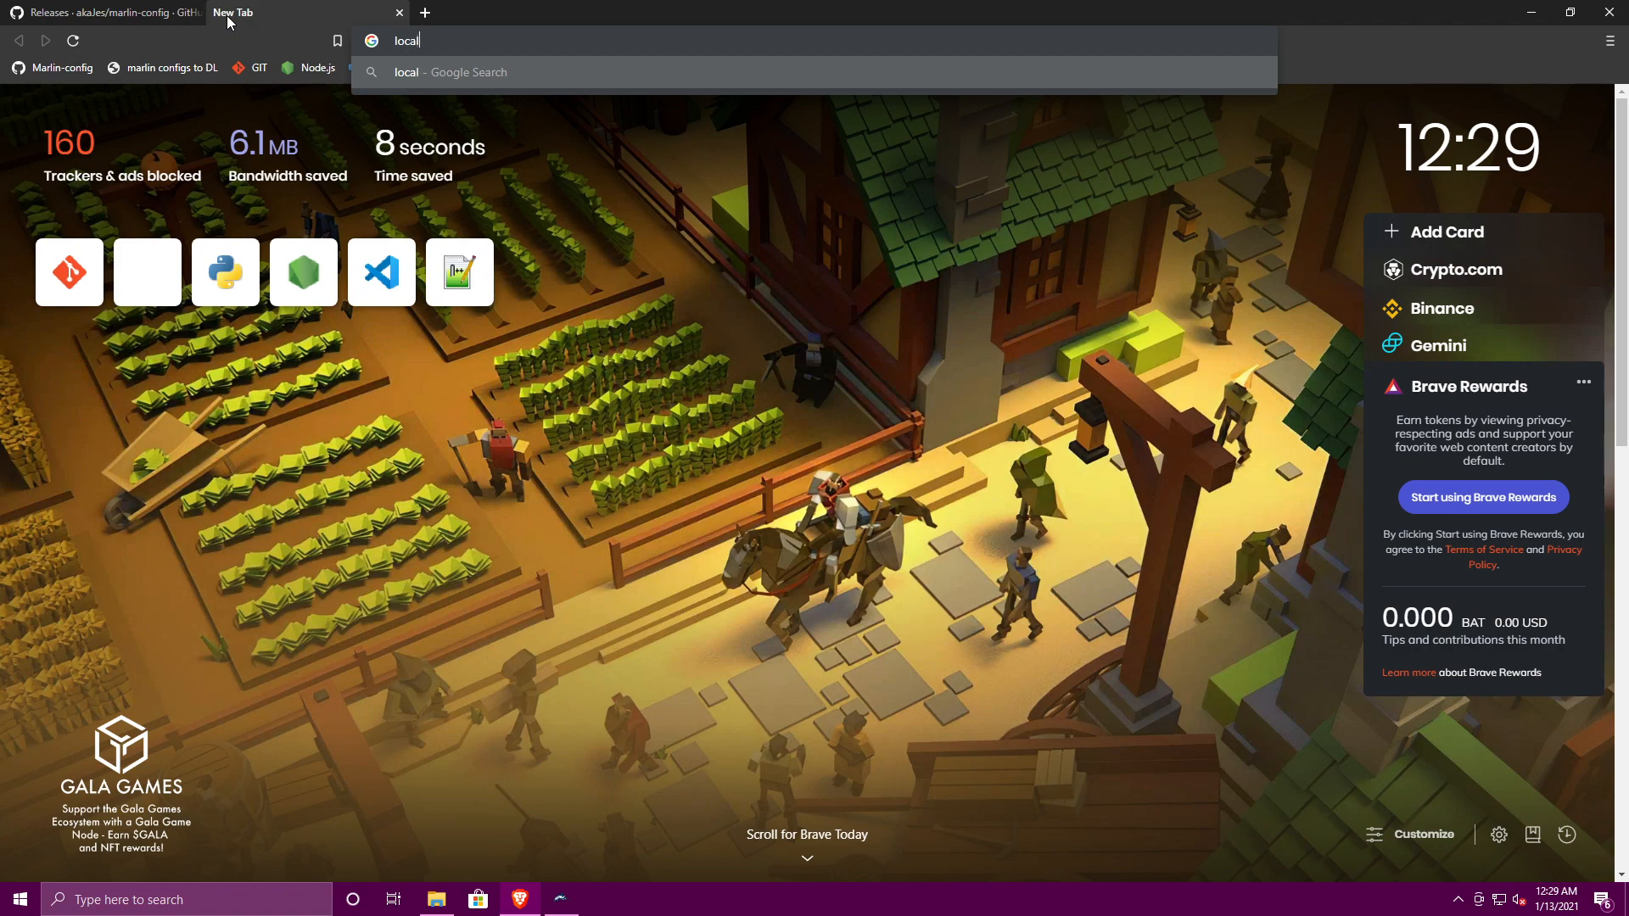
text(host:)
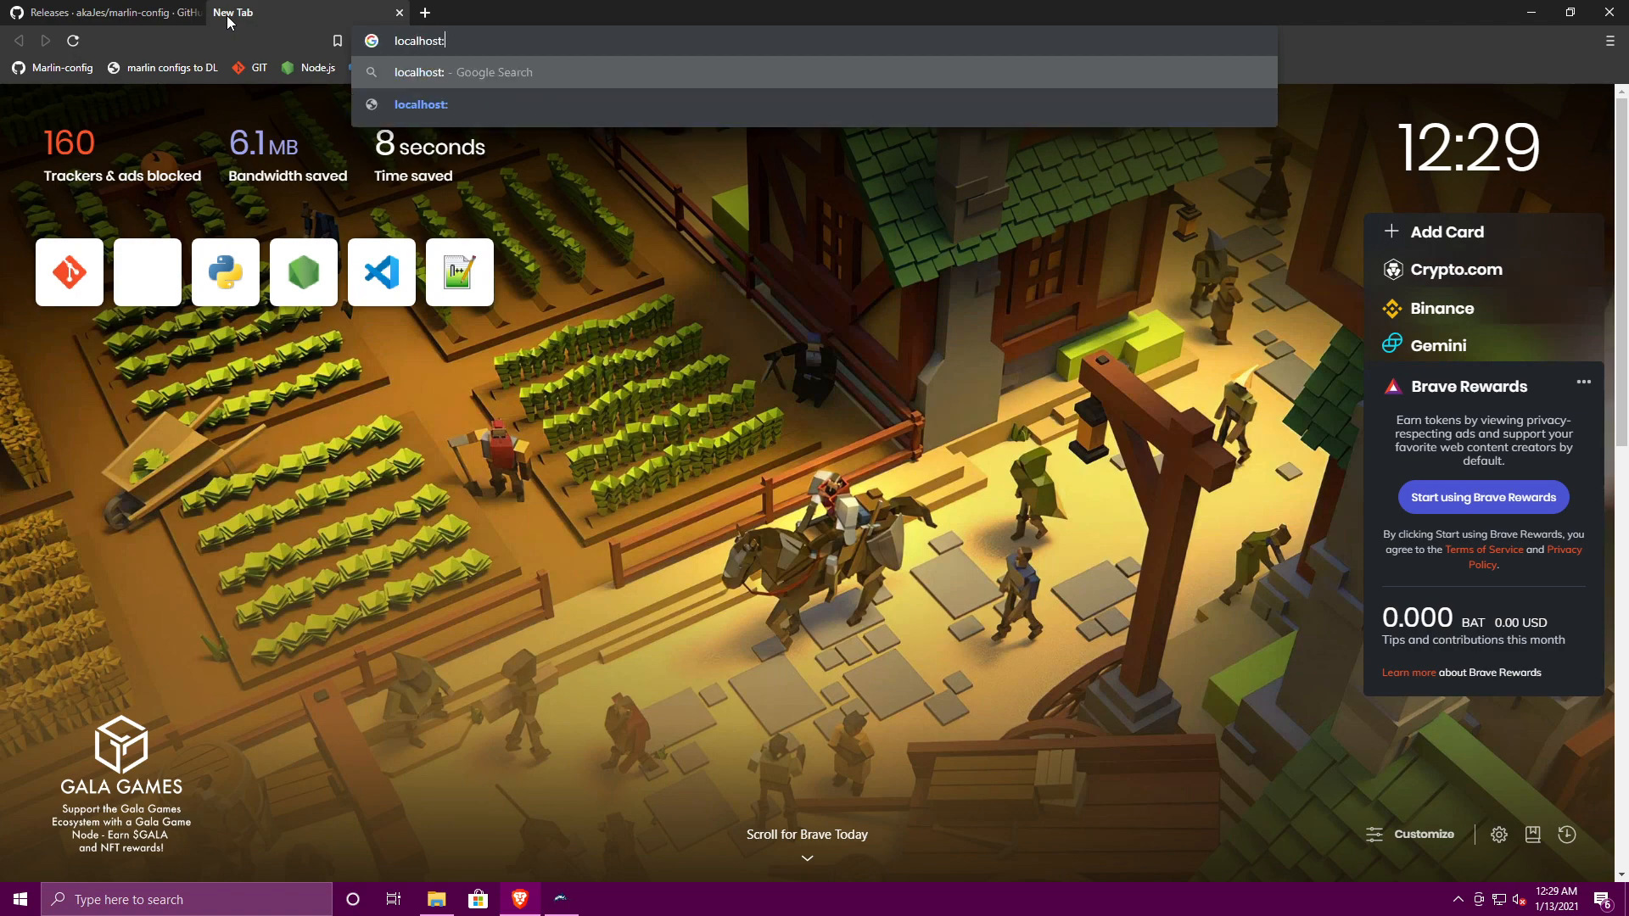
text(3000)
key(Return)
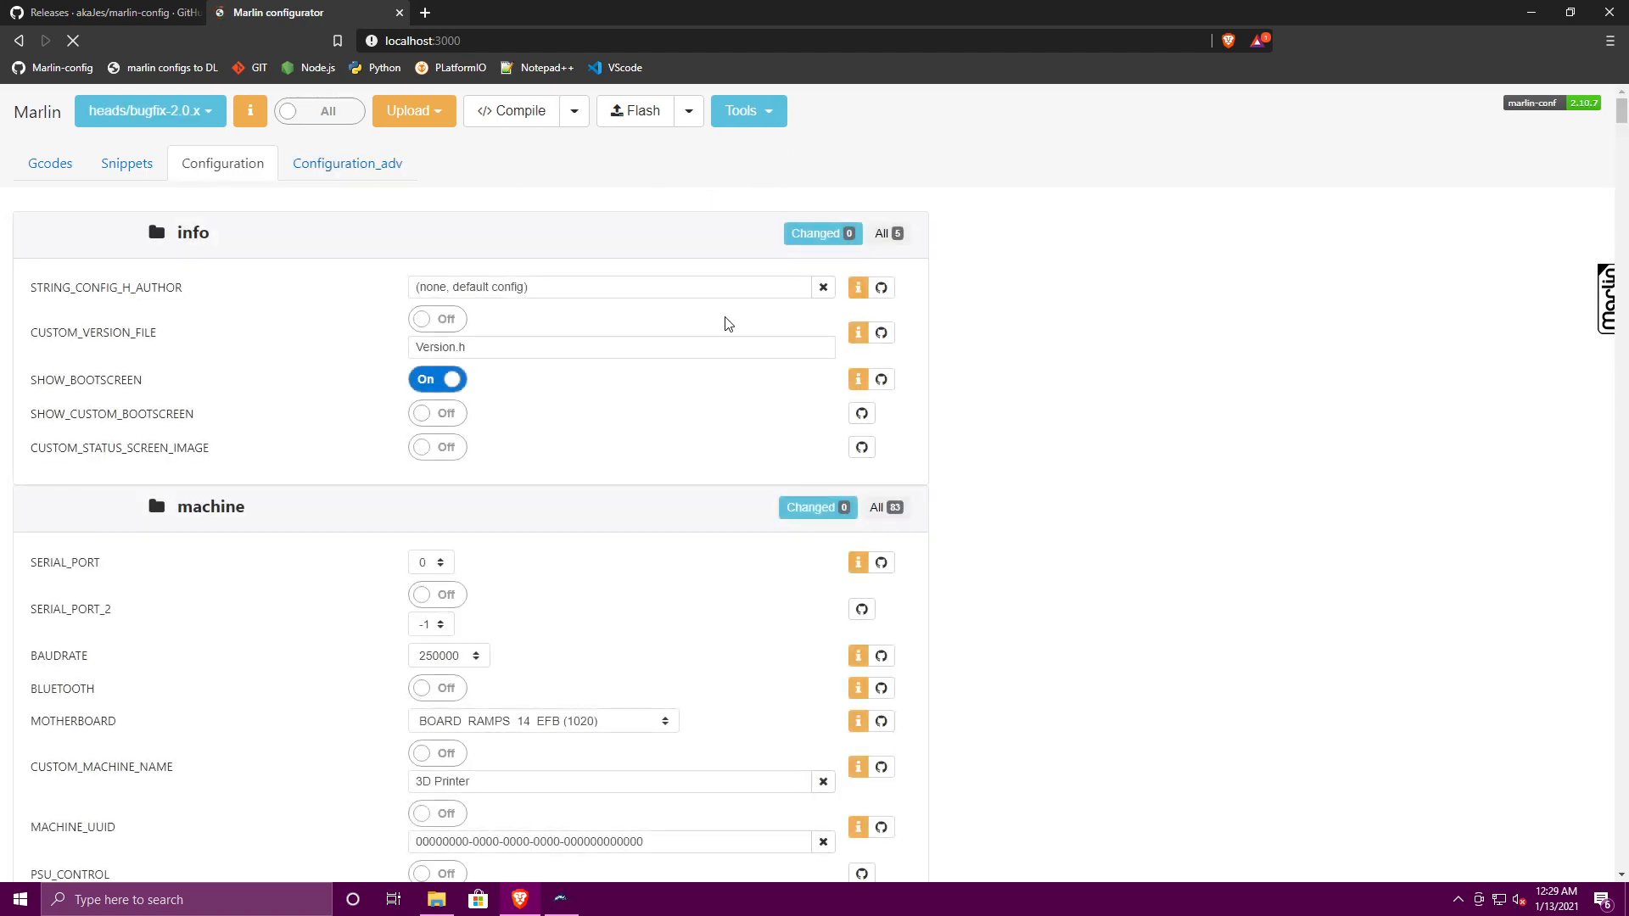
- Look over the Configuration page in the browser and search it for "steps"
scroll(976, 272, down, 15)
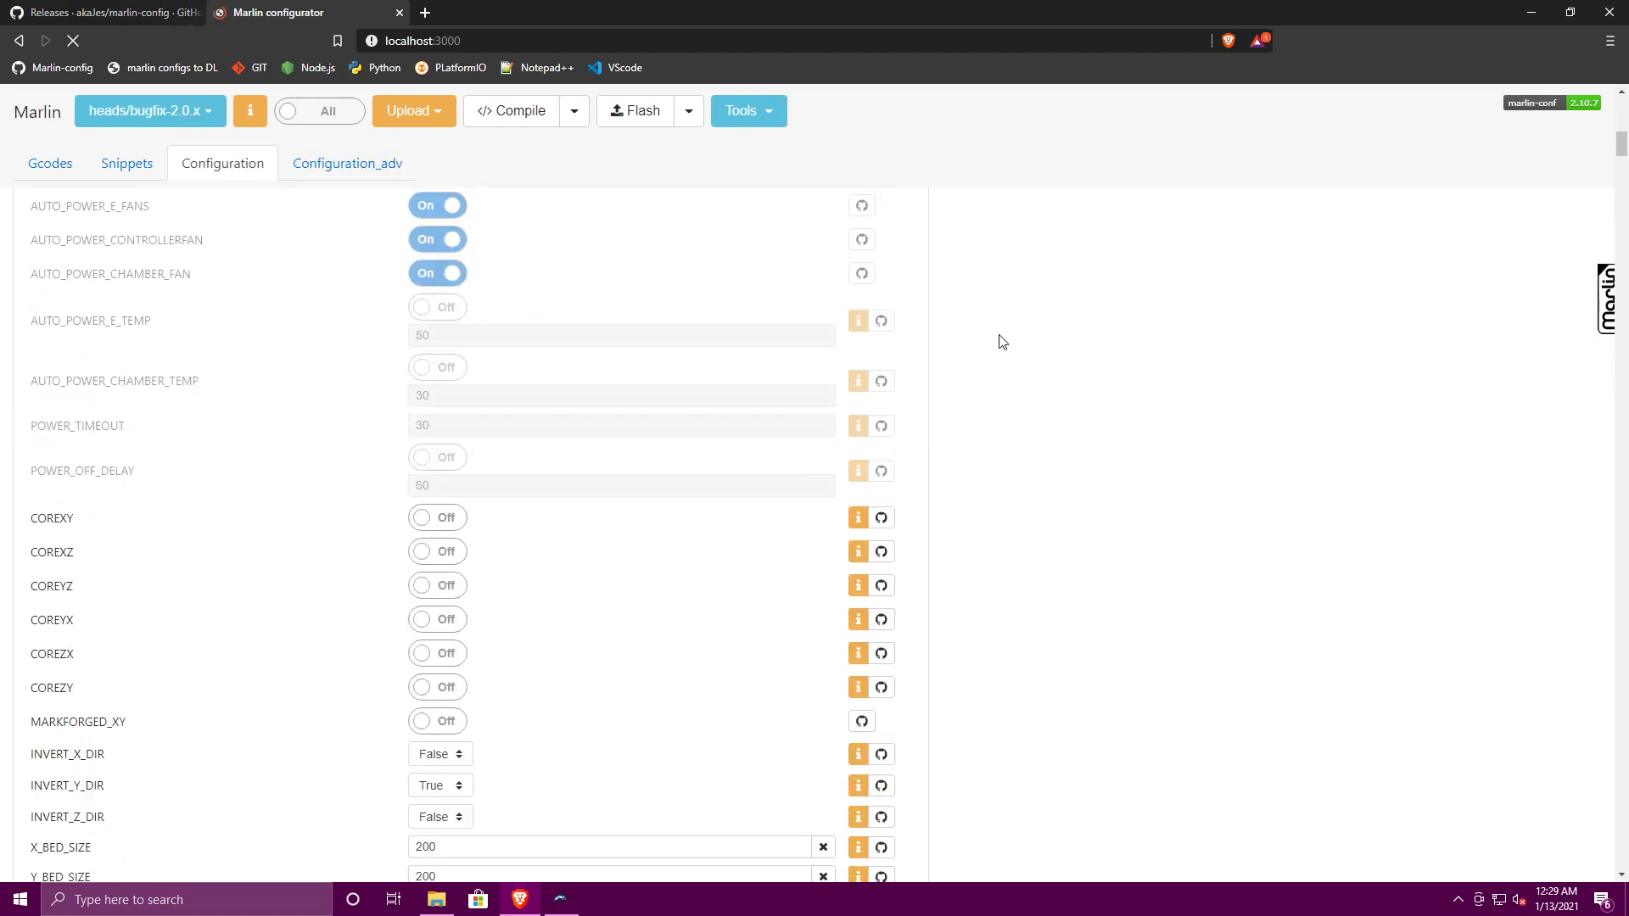
scroll(1018, 322, up, 5)
scroll(1040, 297, up, 10)
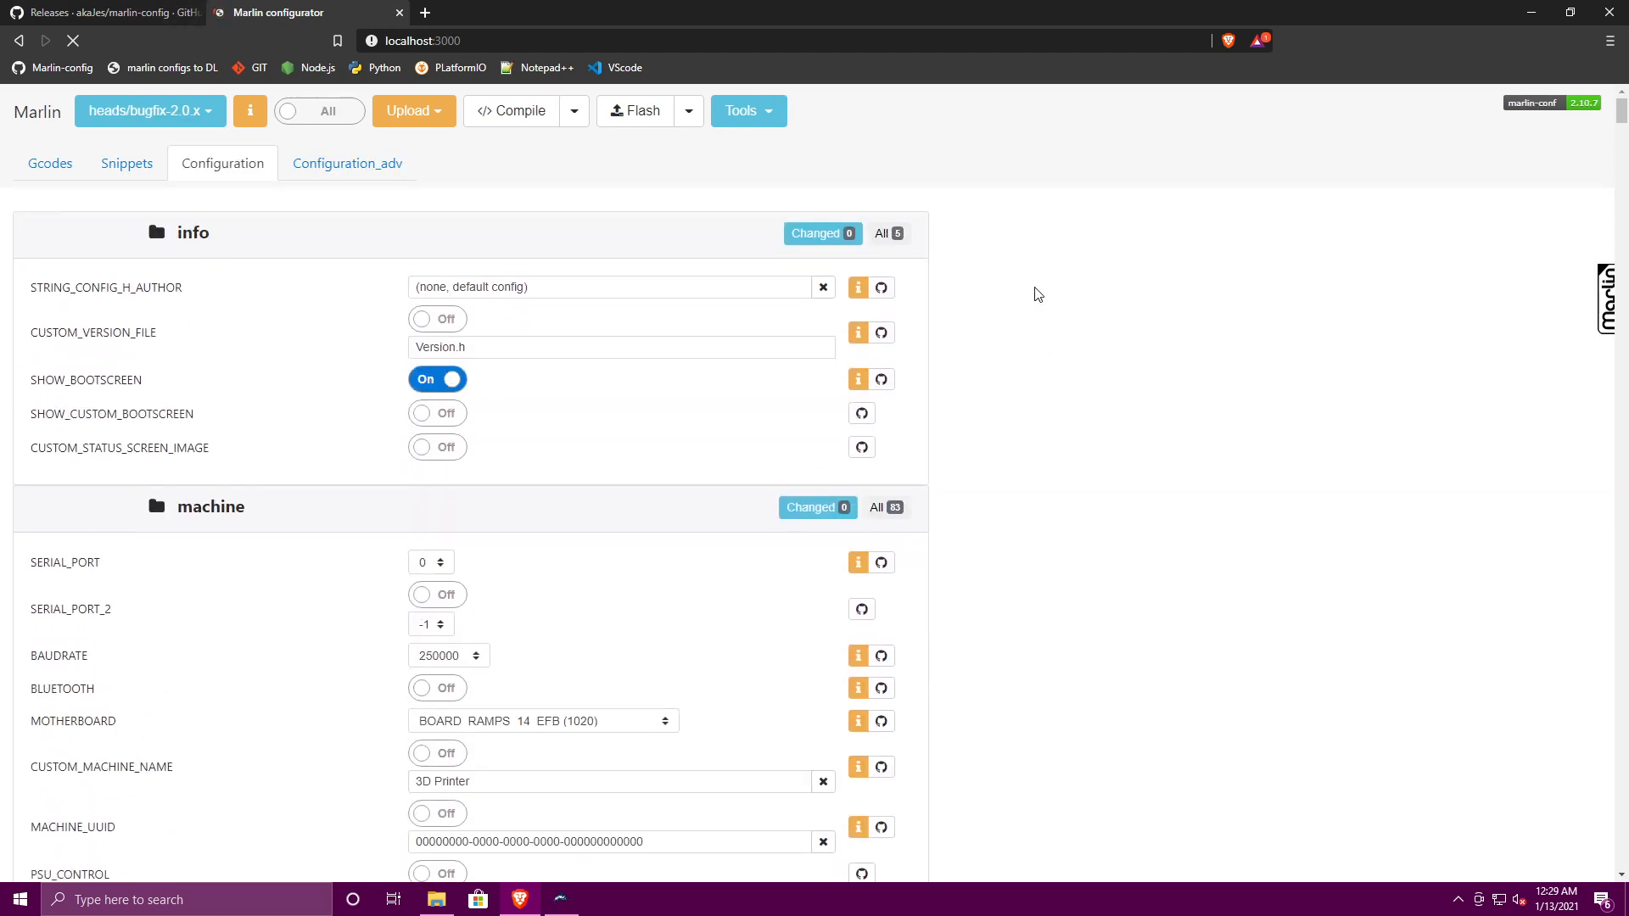
key(ctrl+f)
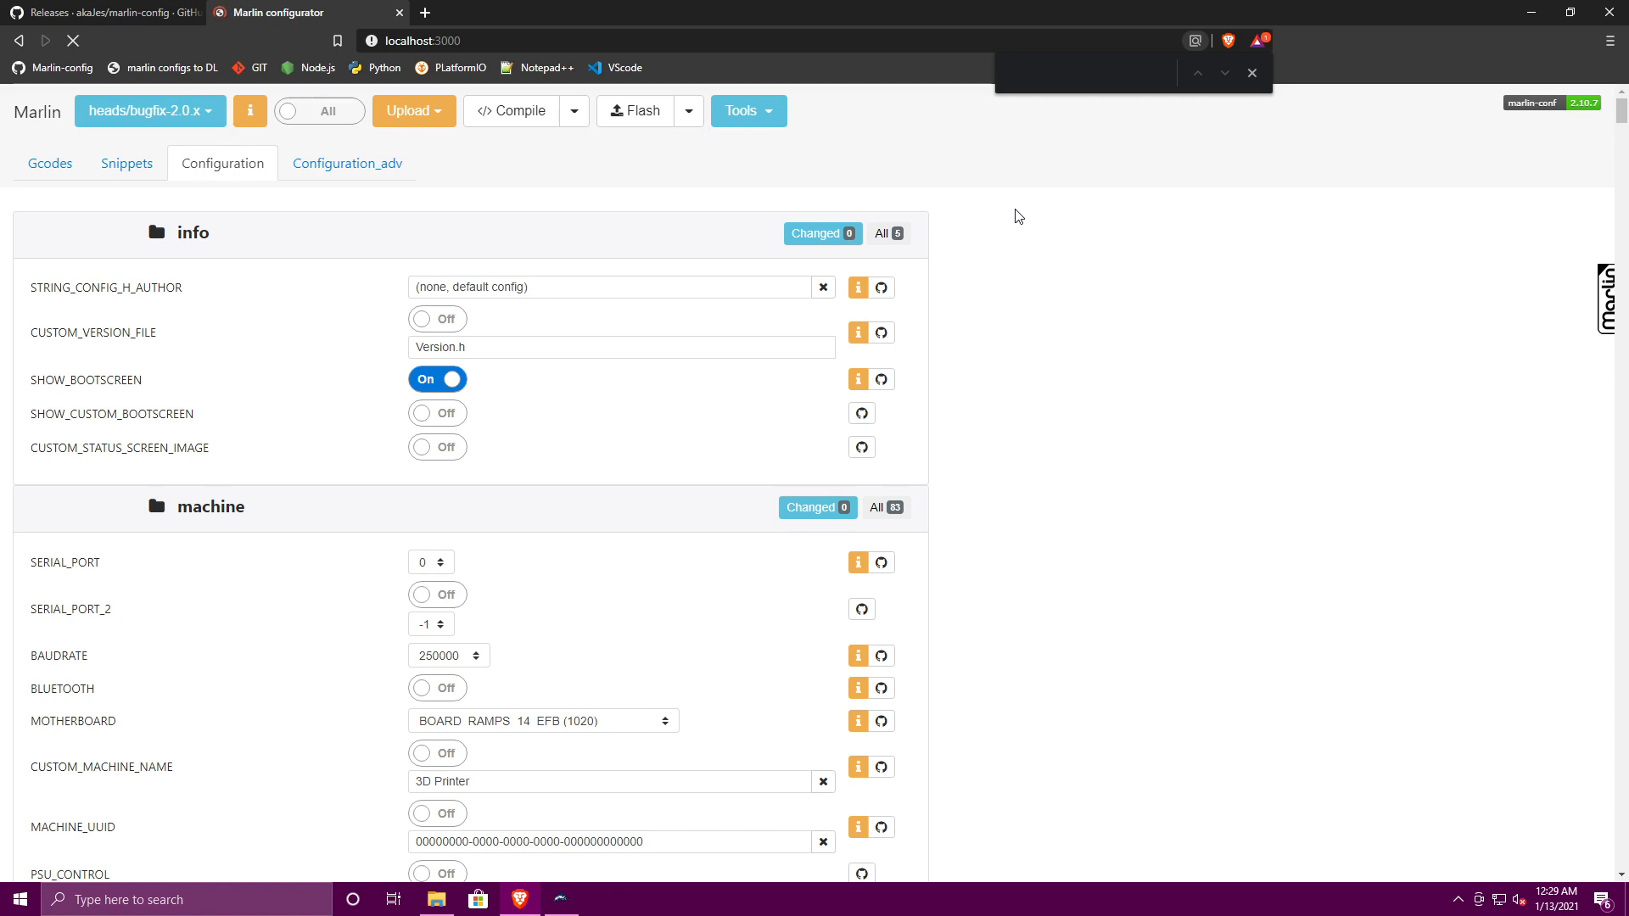
text(steps)
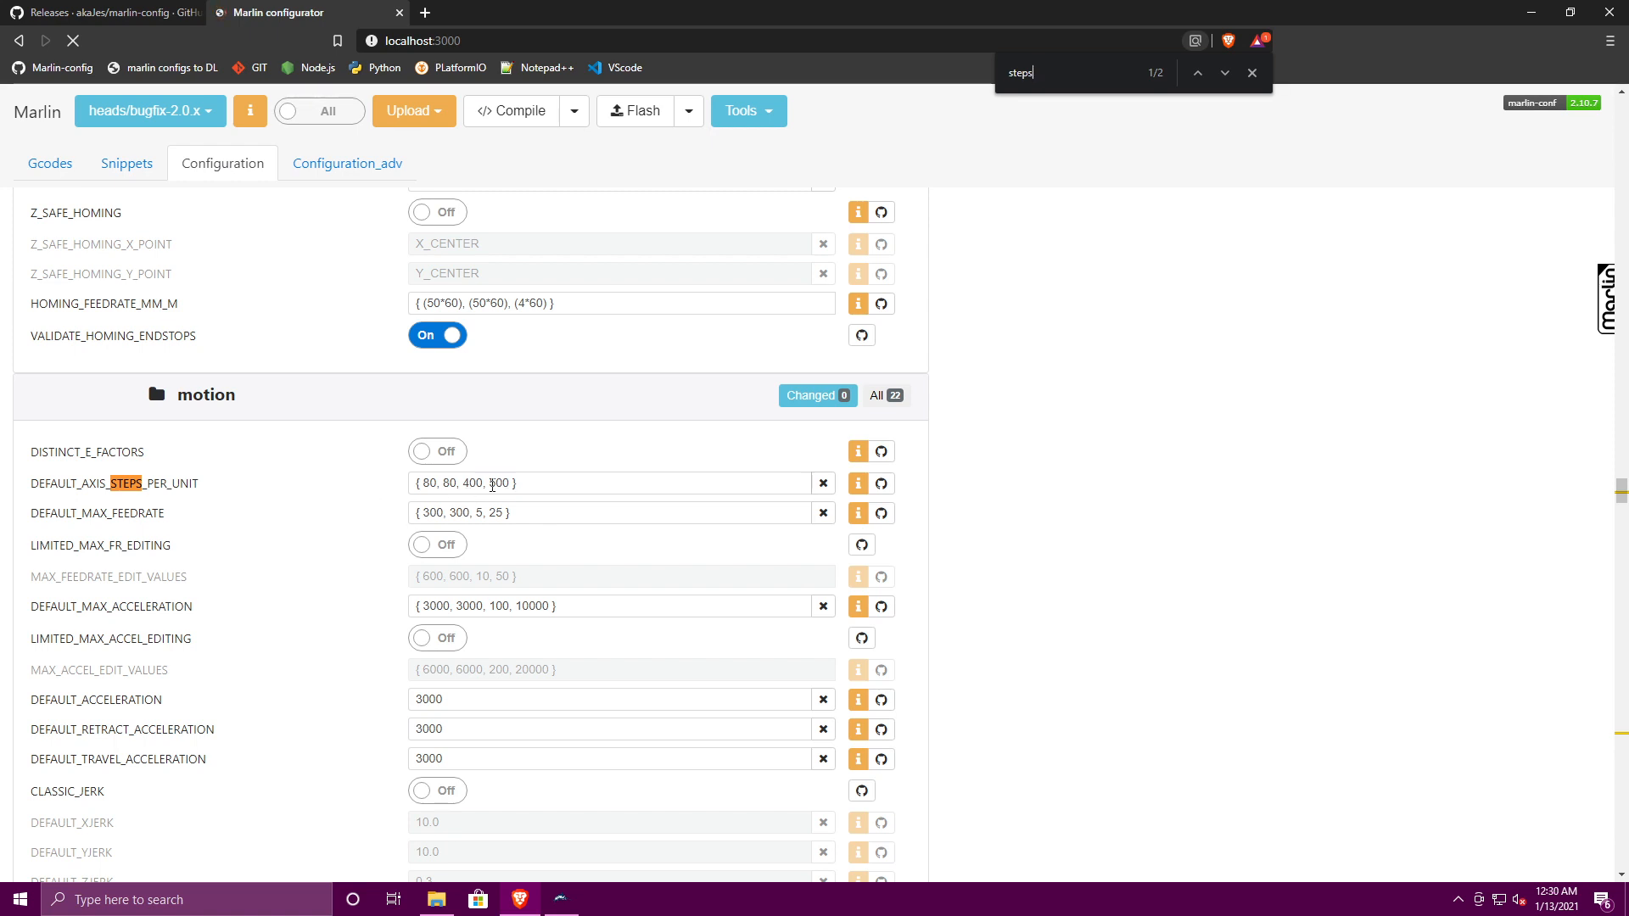
- Set DEFAULT_AXIS_STEPS_PER_UNIT to { 80, 80, 400, 137.6 } and close the page search
click(478, 483)
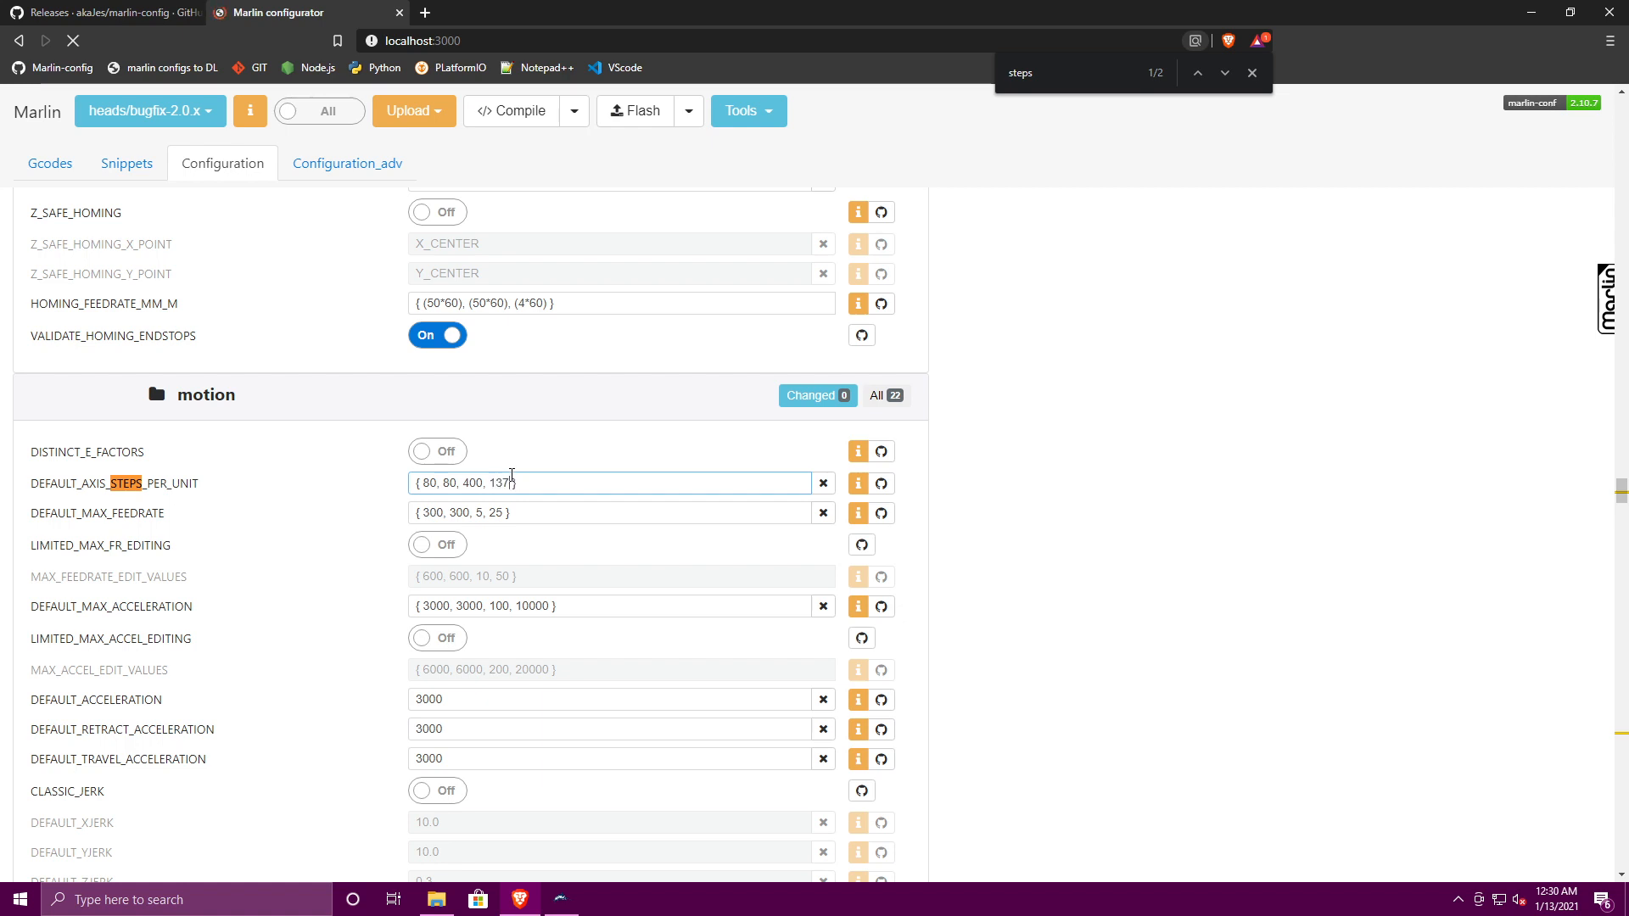
click(1253, 73)
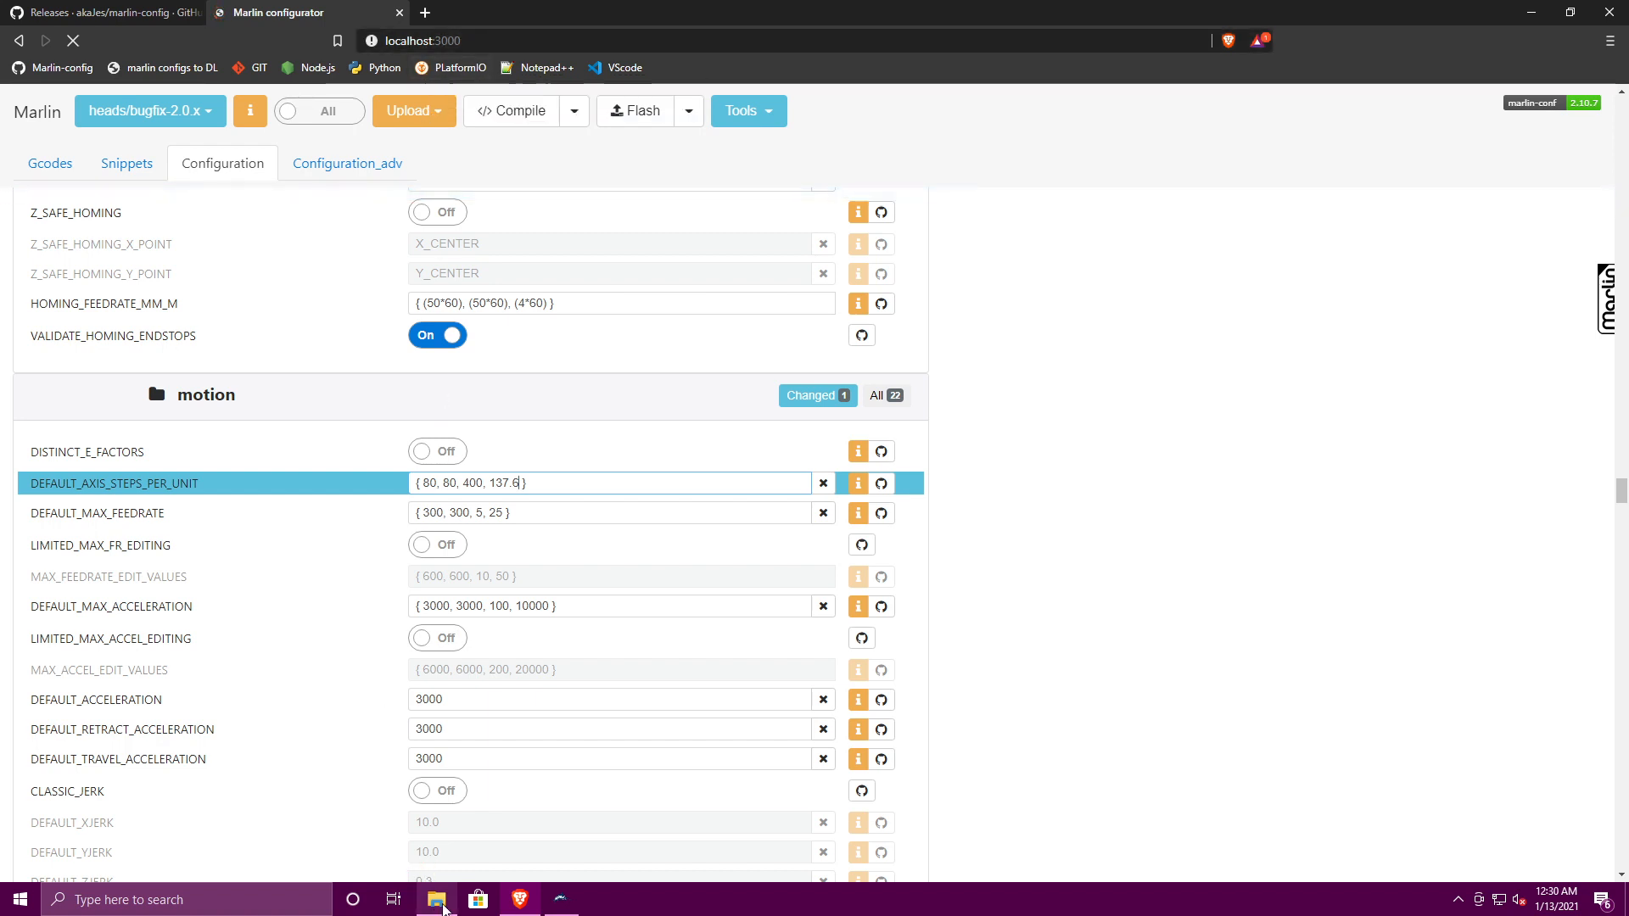
- Look inside the config folder of the cloned Marlin directory in File Explorer and return to the browser
click(443, 906)
double_click(833, 314)
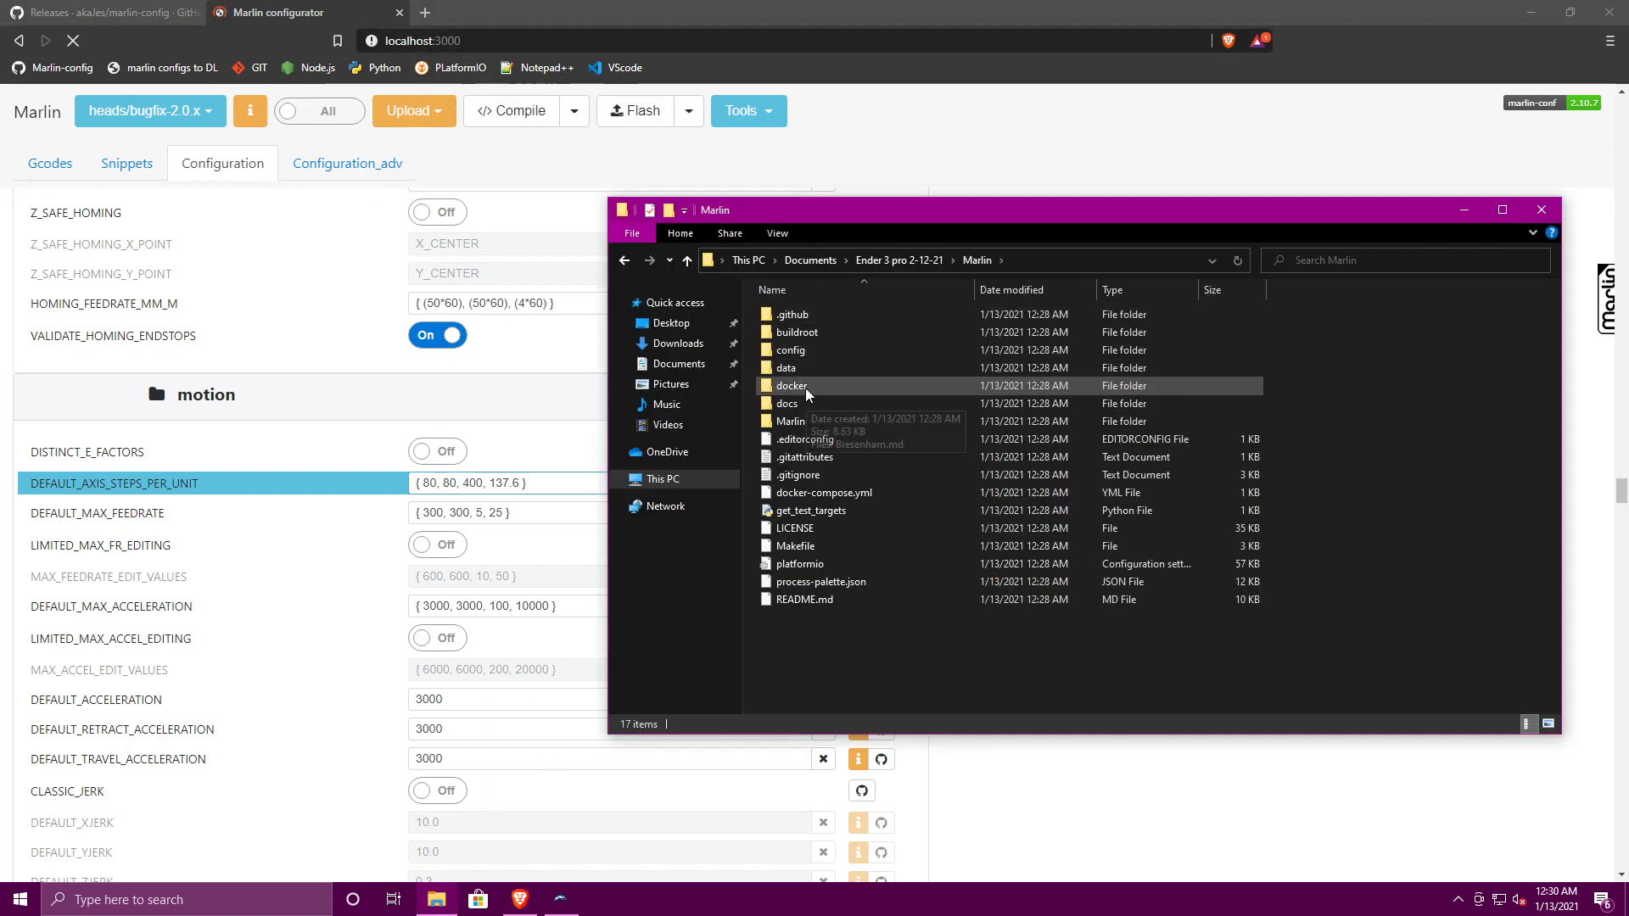
double_click(796, 350)
right_click(790, 319)
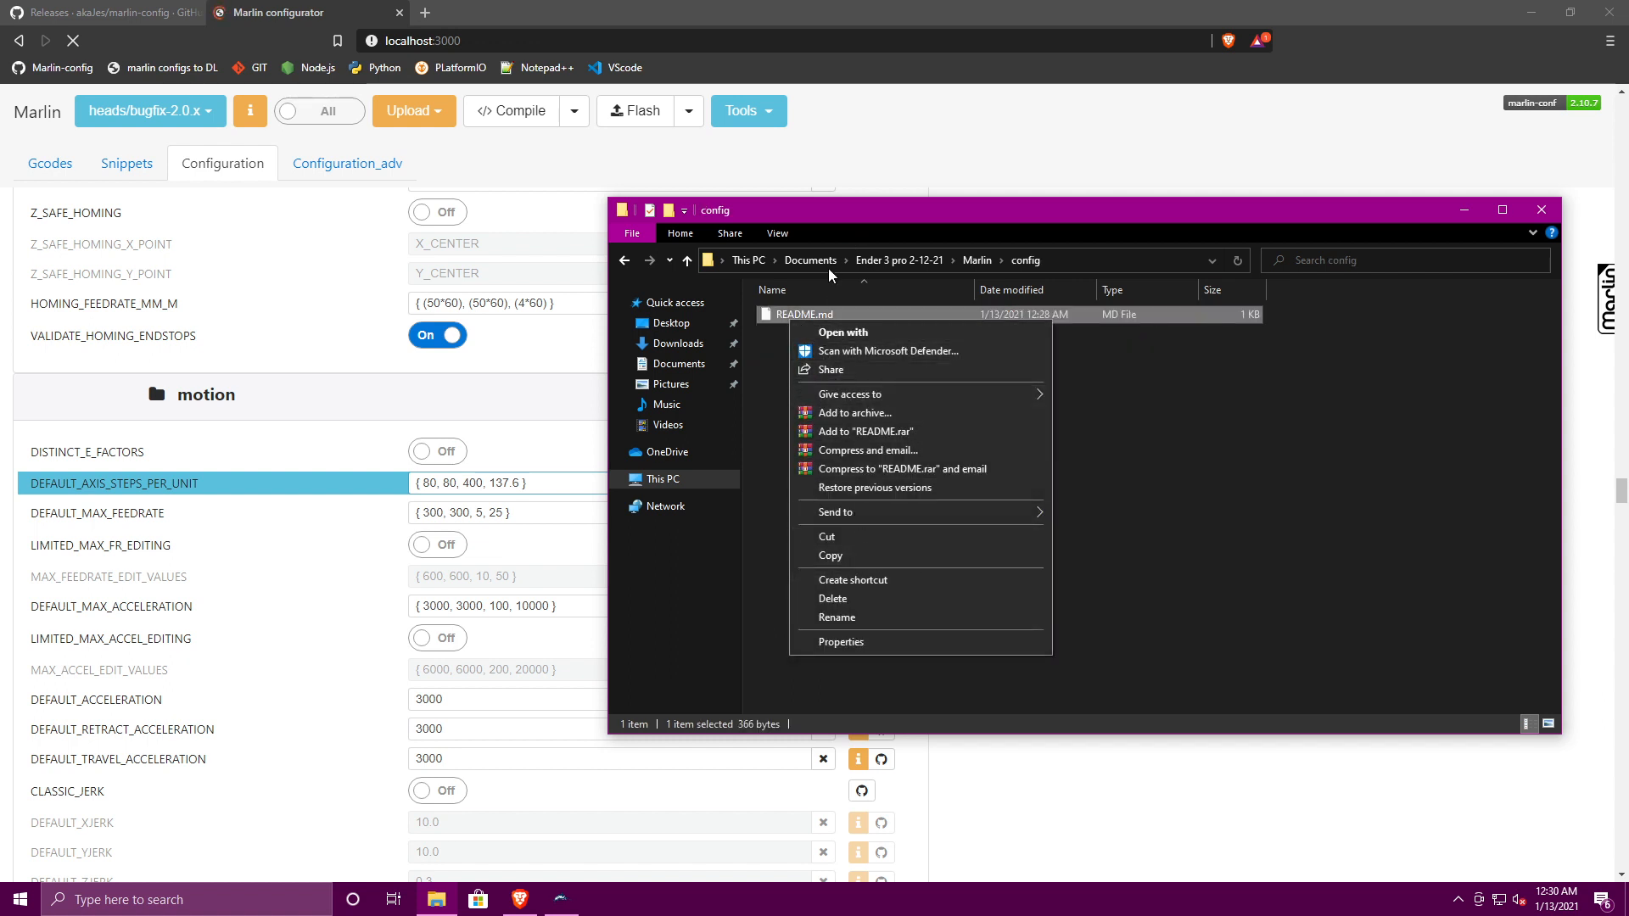
click(268, 191)
- Open the bookmarked database of published Marlin configs in a new tab and sort it by creation date, newest first
scroll(268, 191, up, 4)
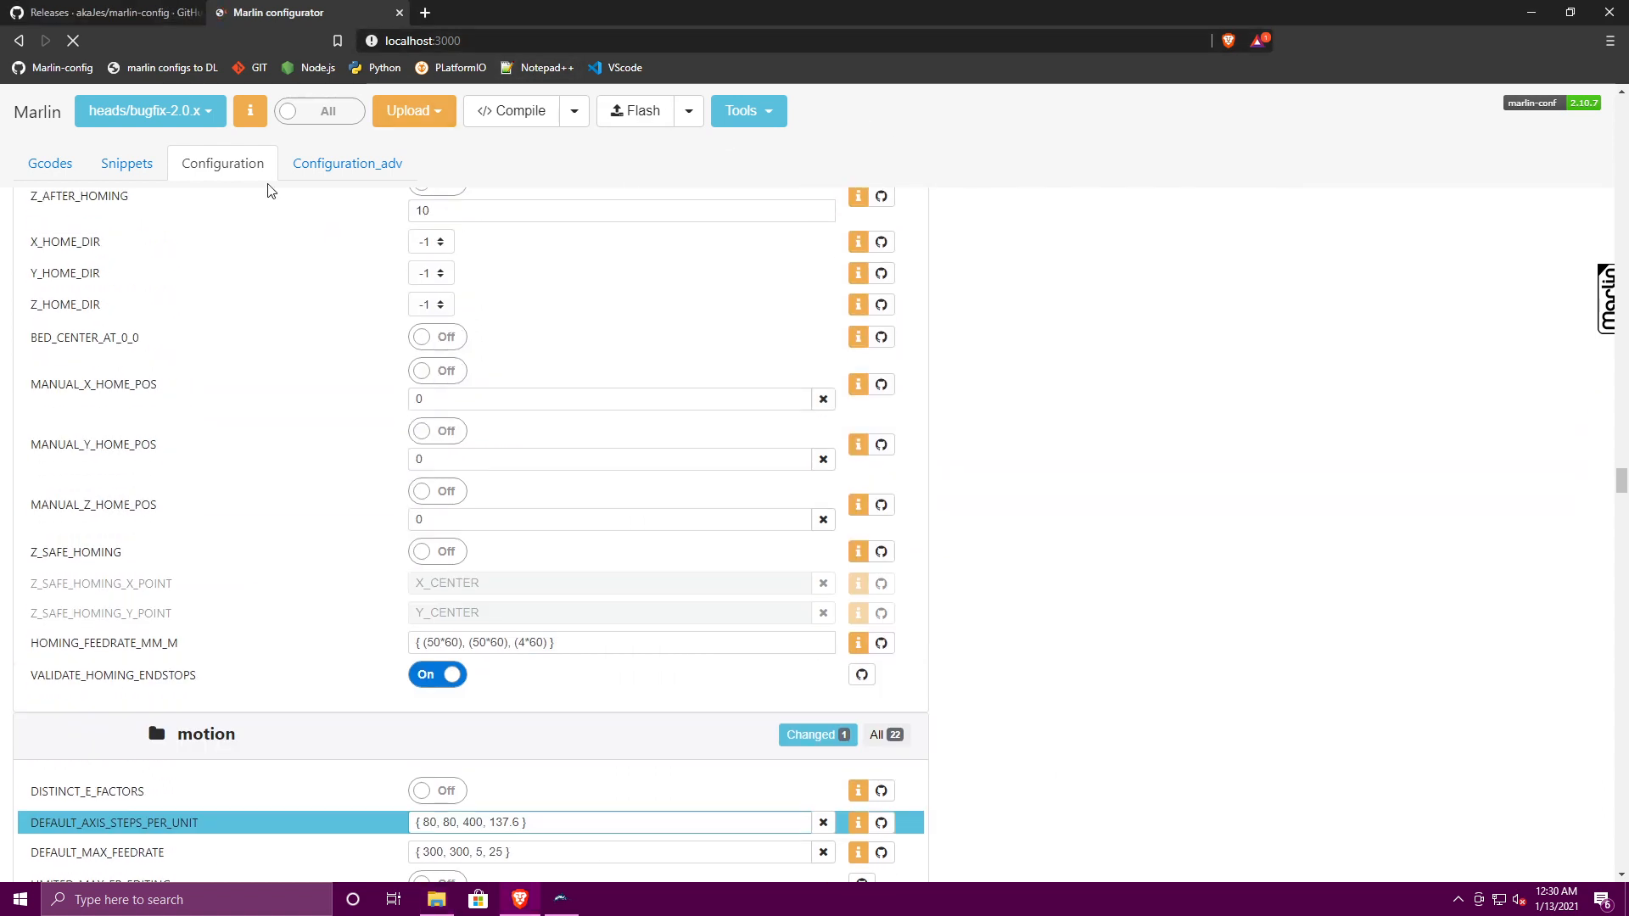
scroll(268, 191, up, 1)
right_click(165, 68)
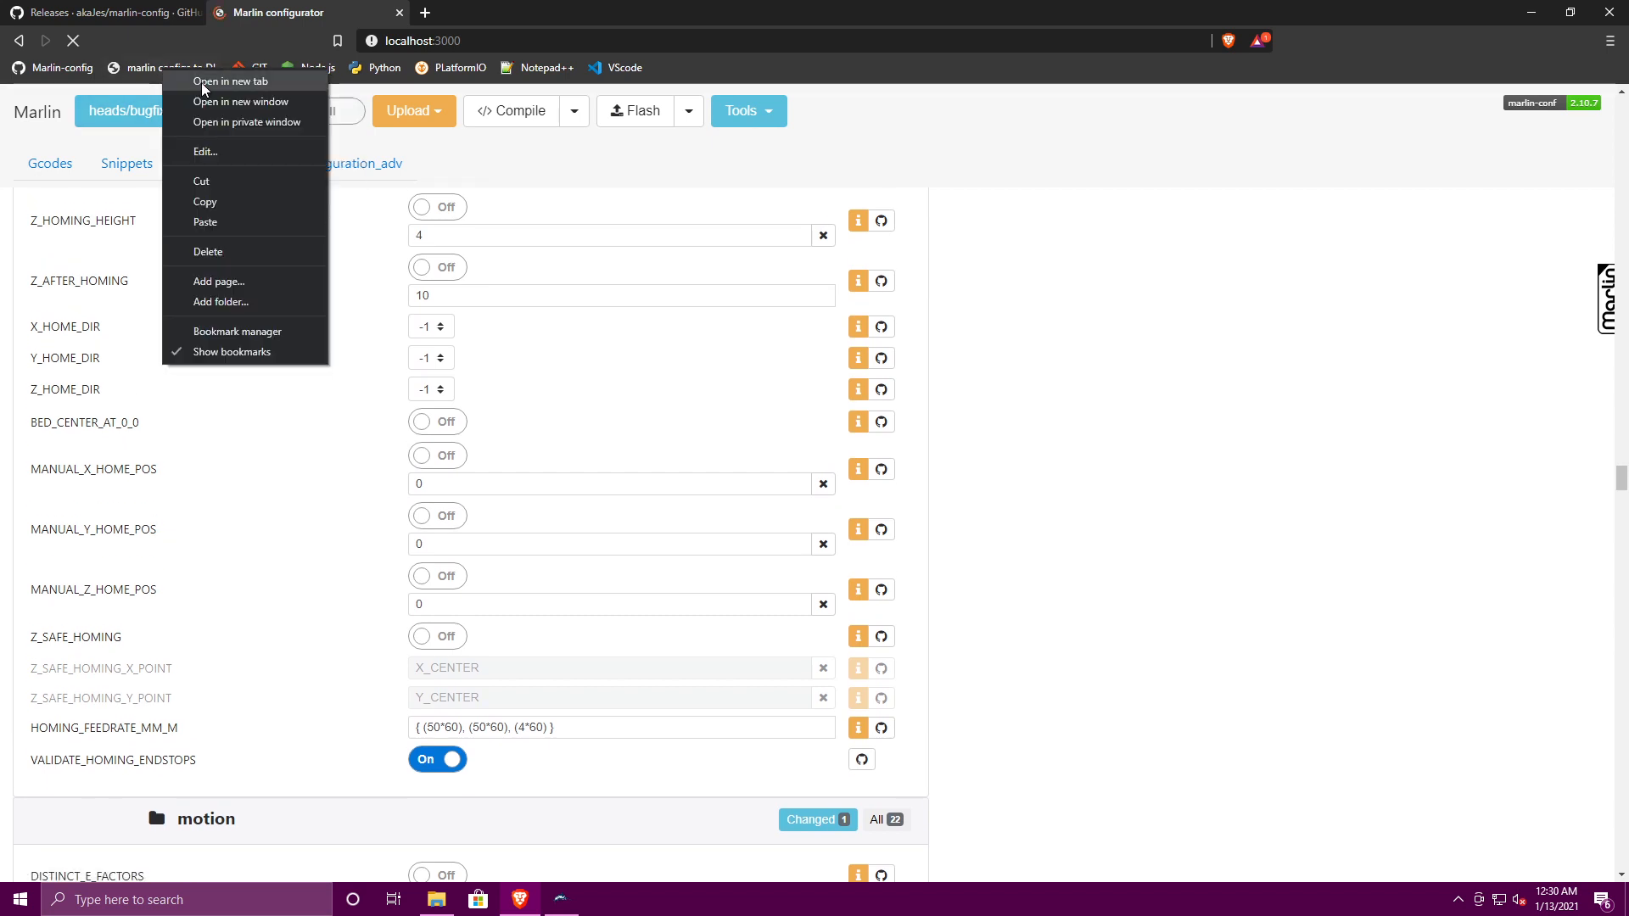
click(204, 83)
click(480, 13)
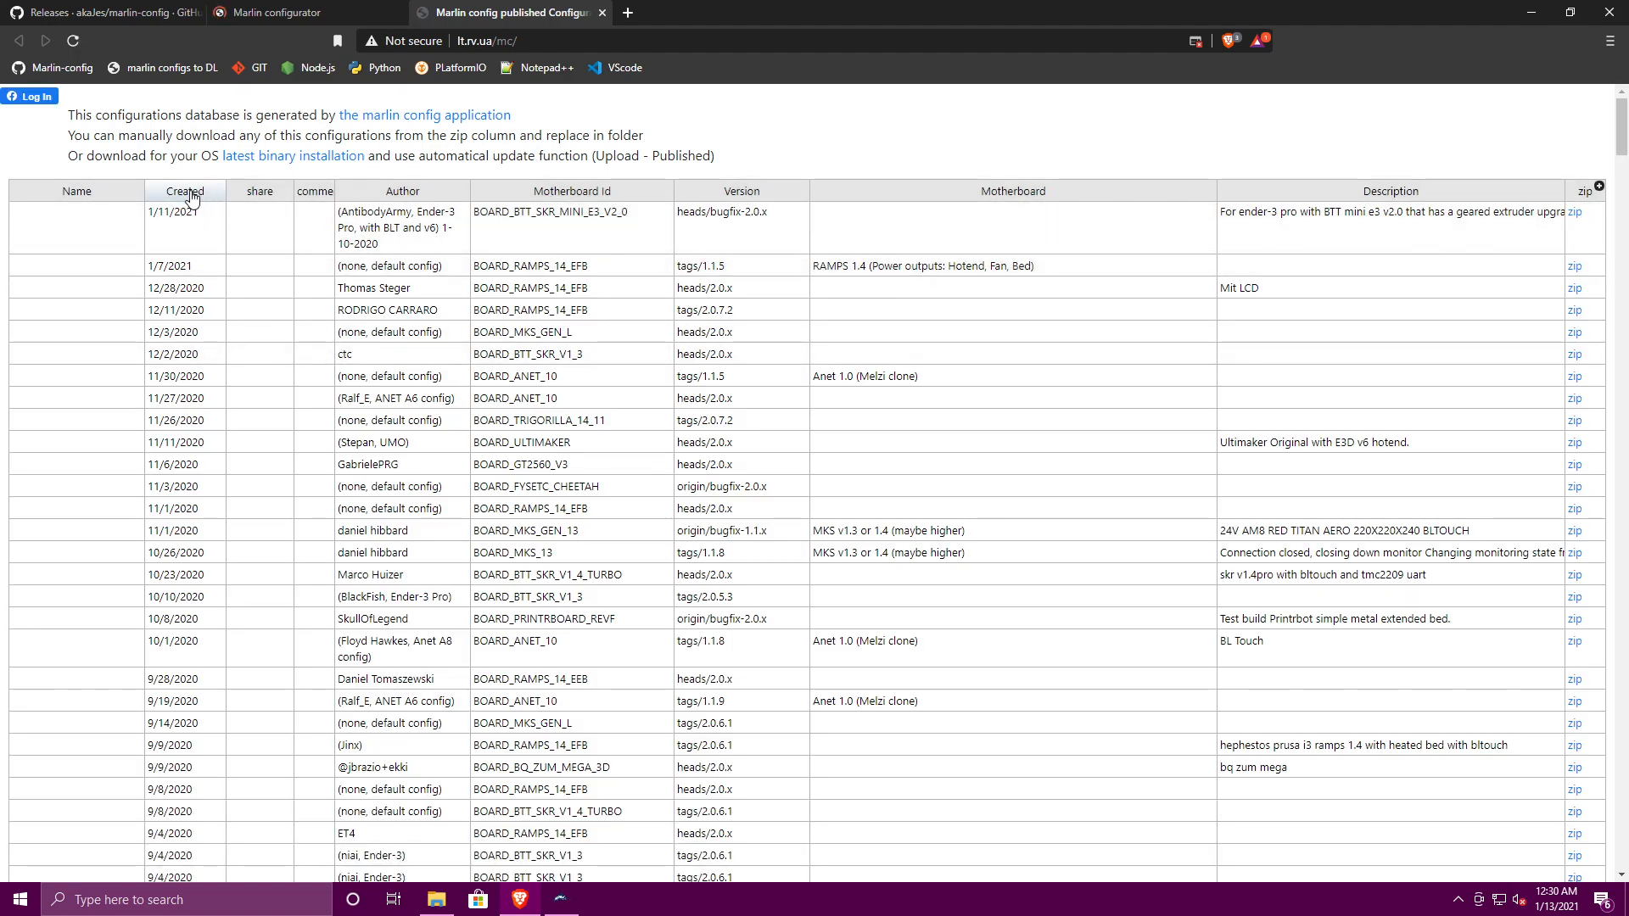
click(189, 194)
click(180, 194)
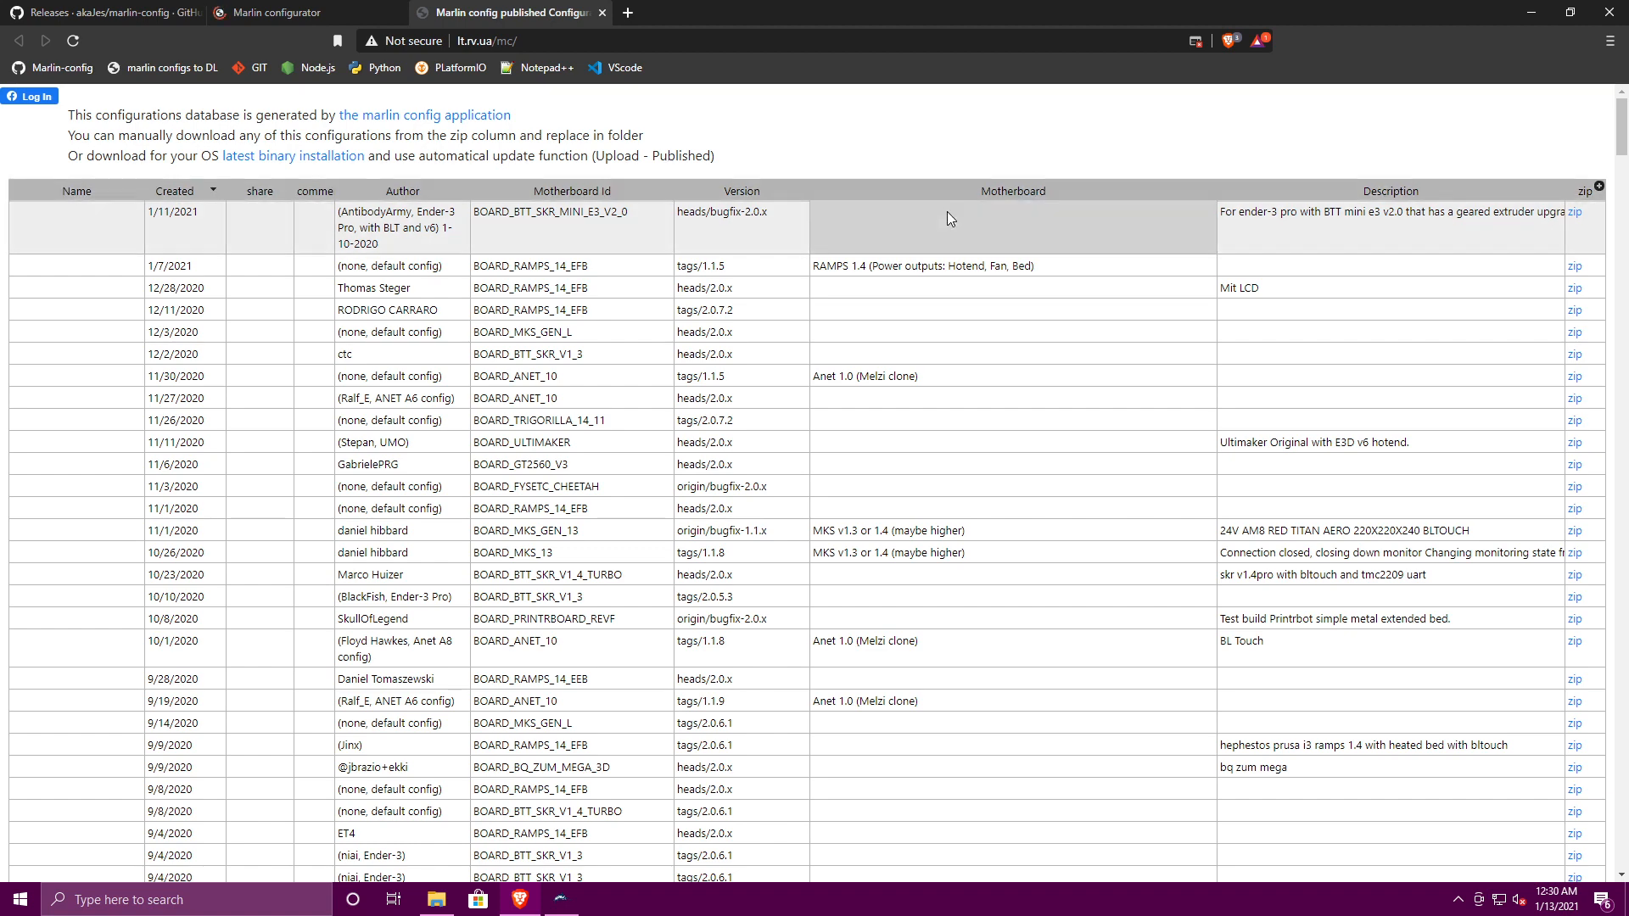
- Close the published configurations and Marlin configurator tabs, including the browser window
click(601, 13)
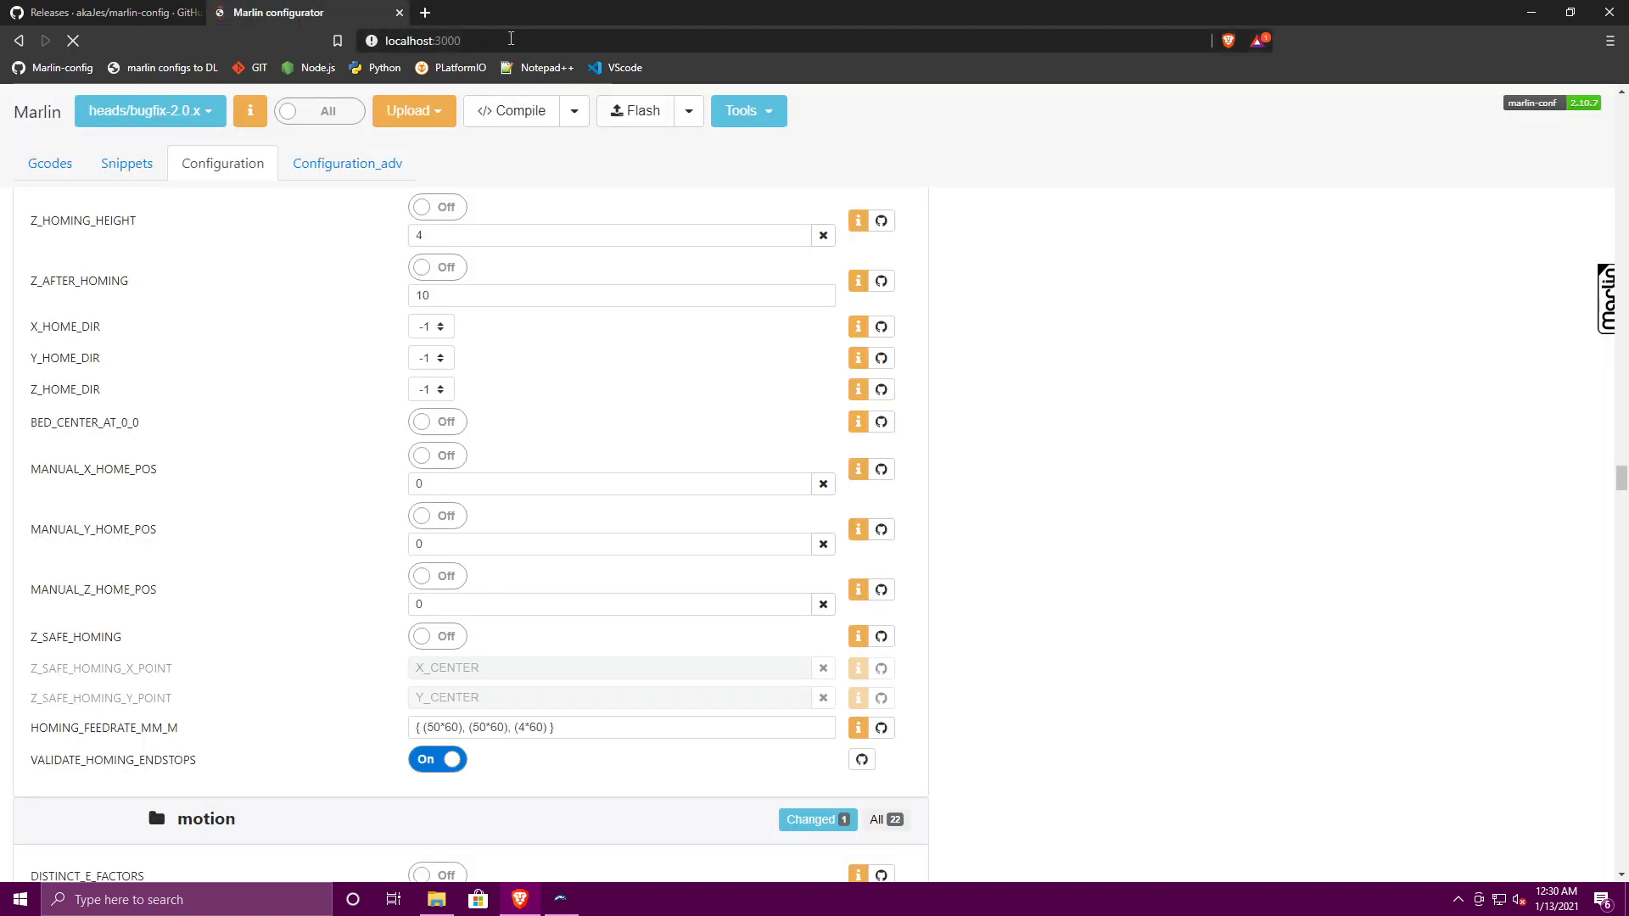
click(399, 13)
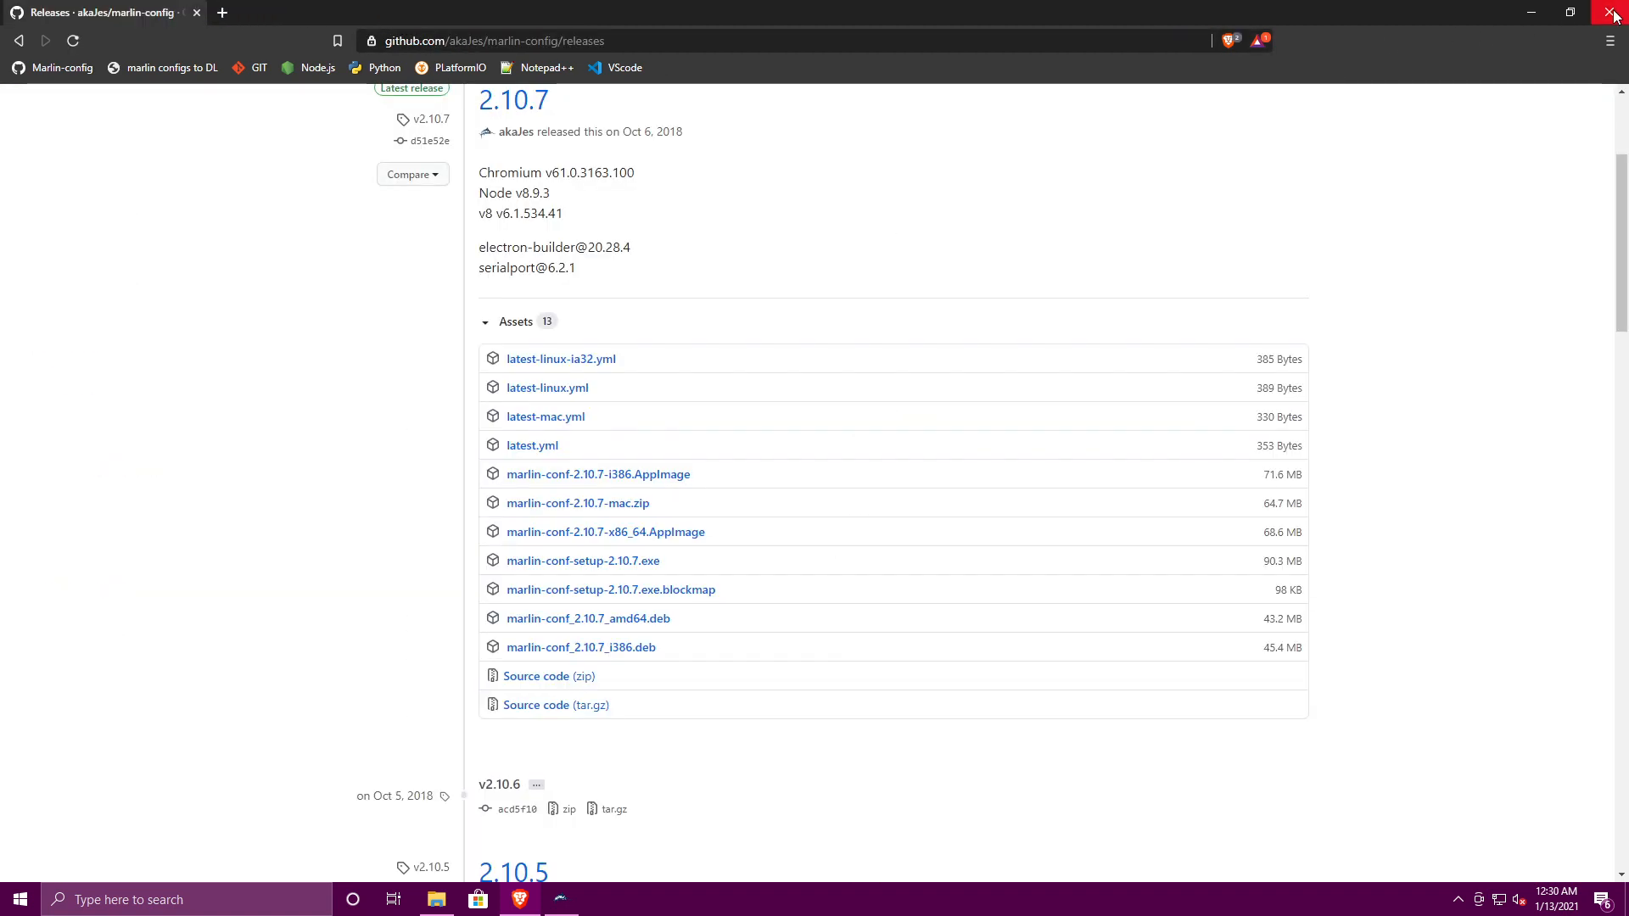
click(1610, 12)
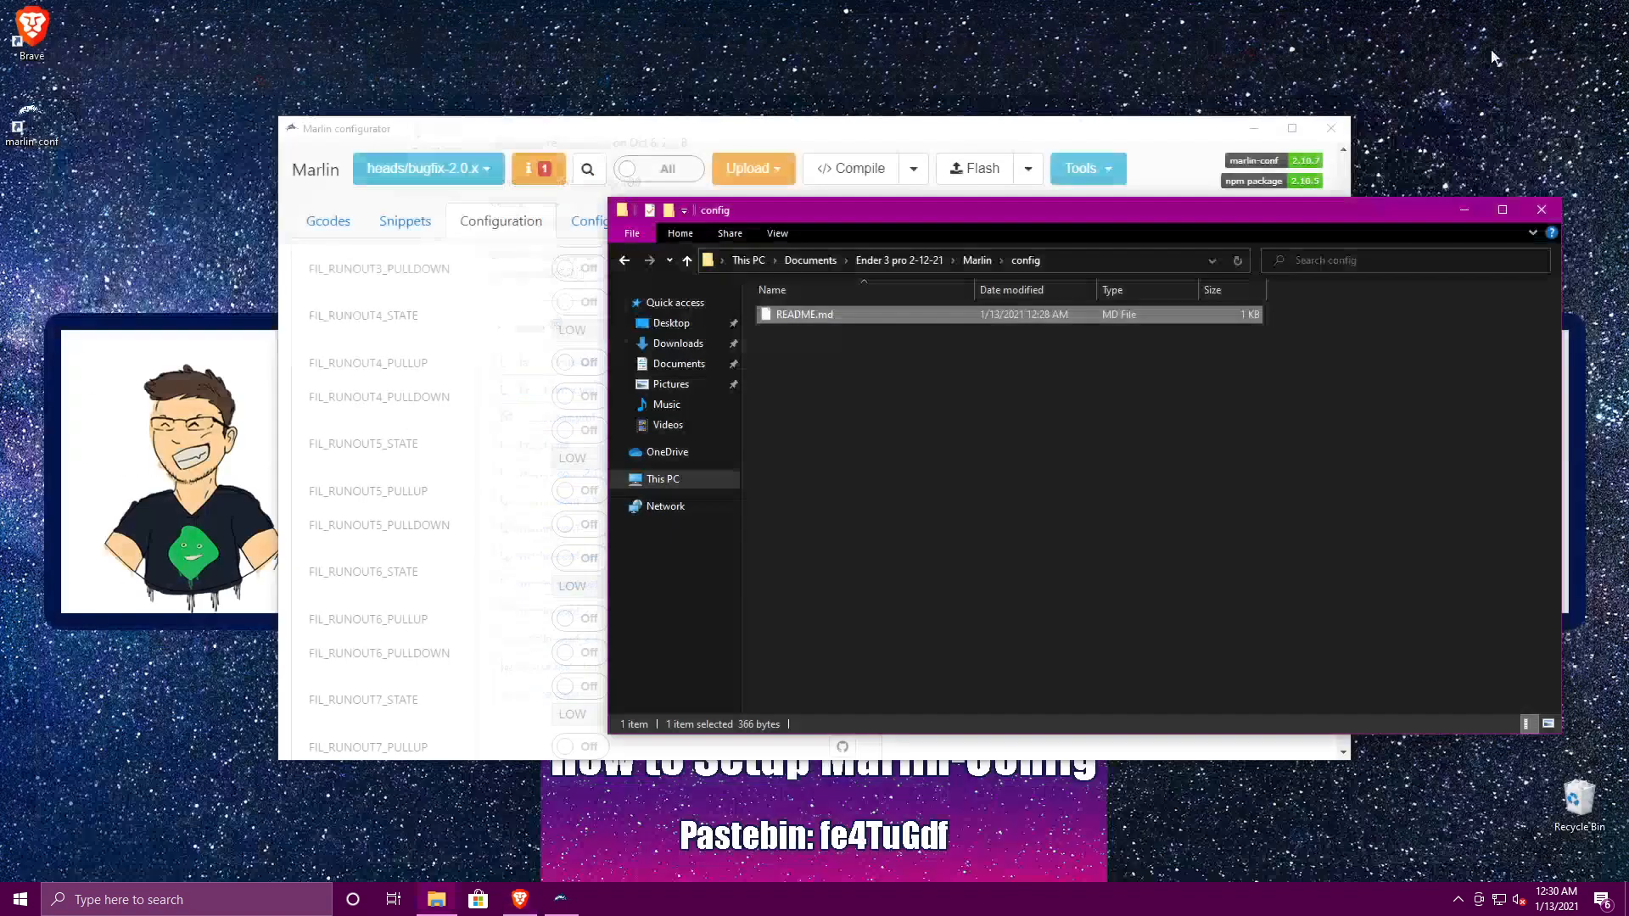
- Go back to the cloned Marlin folder and open its platformio configuration file in Notepad
click(977, 259)
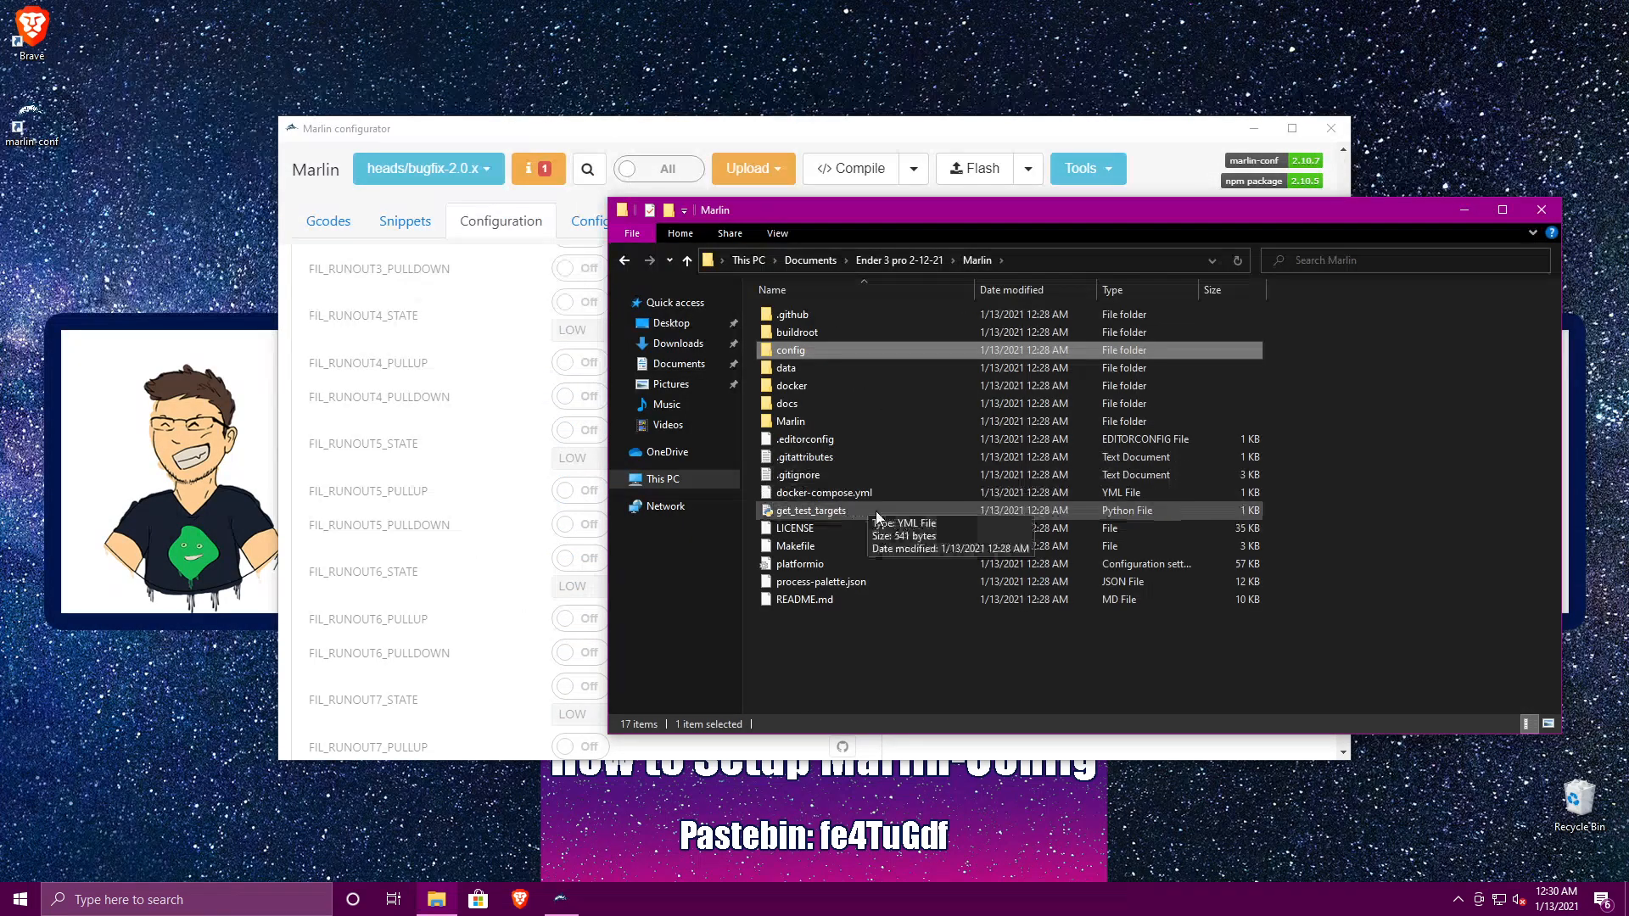
click(820, 566)
double_click(819, 566)
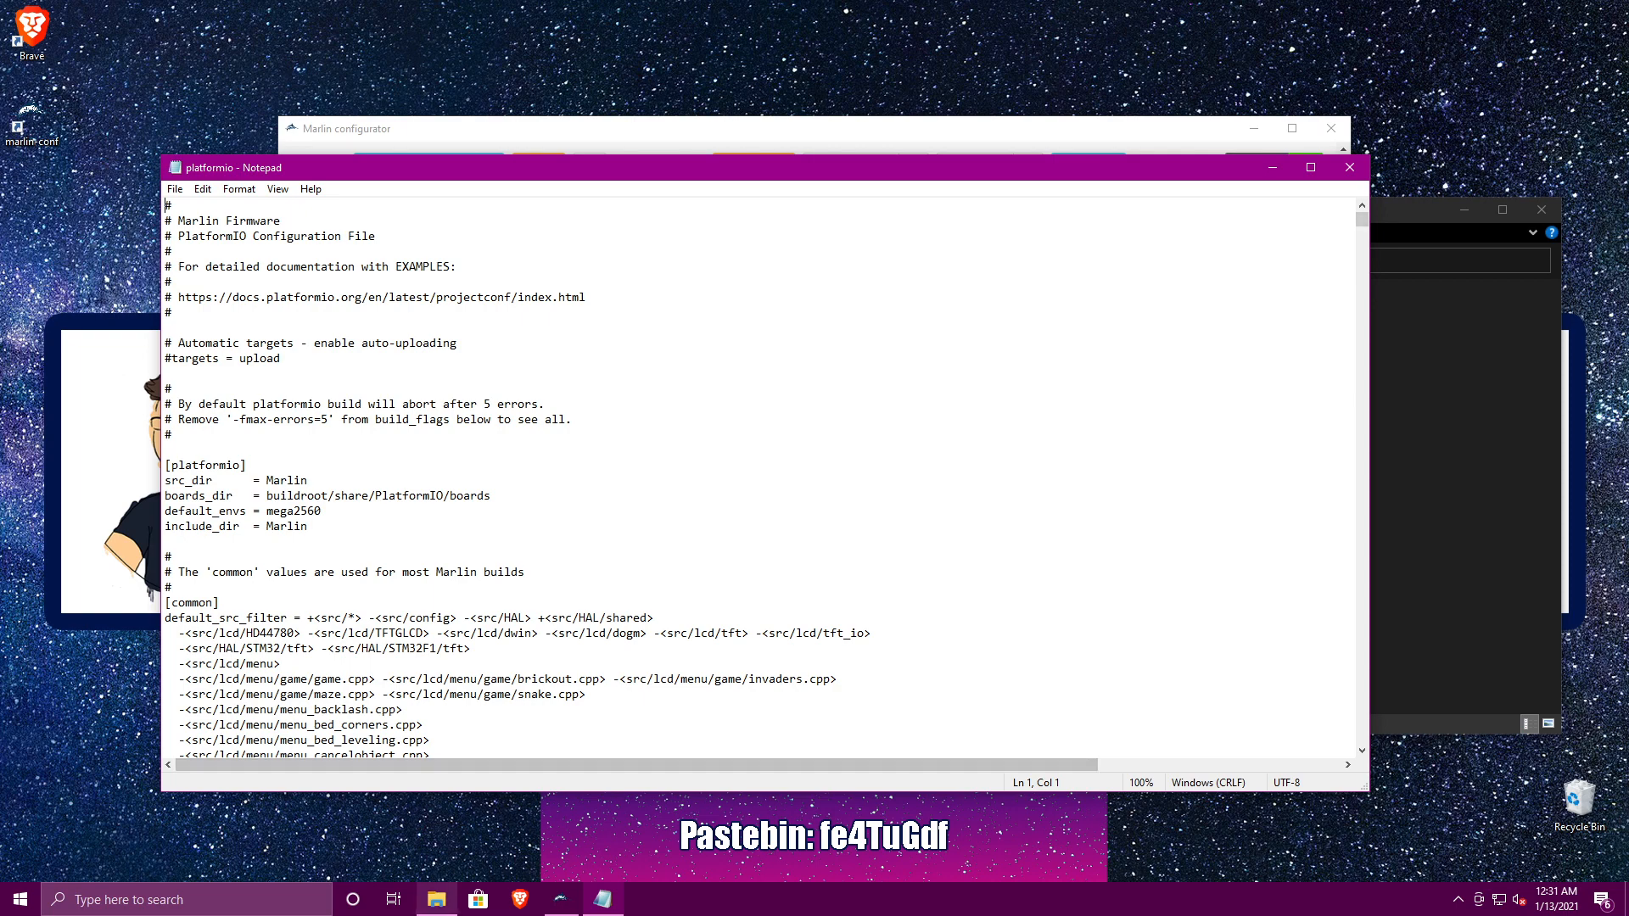
- Reopen the browser and download the zip of the 1/11/2021 BOARD_BTT_SKR_MINI_E3_V2_0 configuration from the published configs database
click(521, 899)
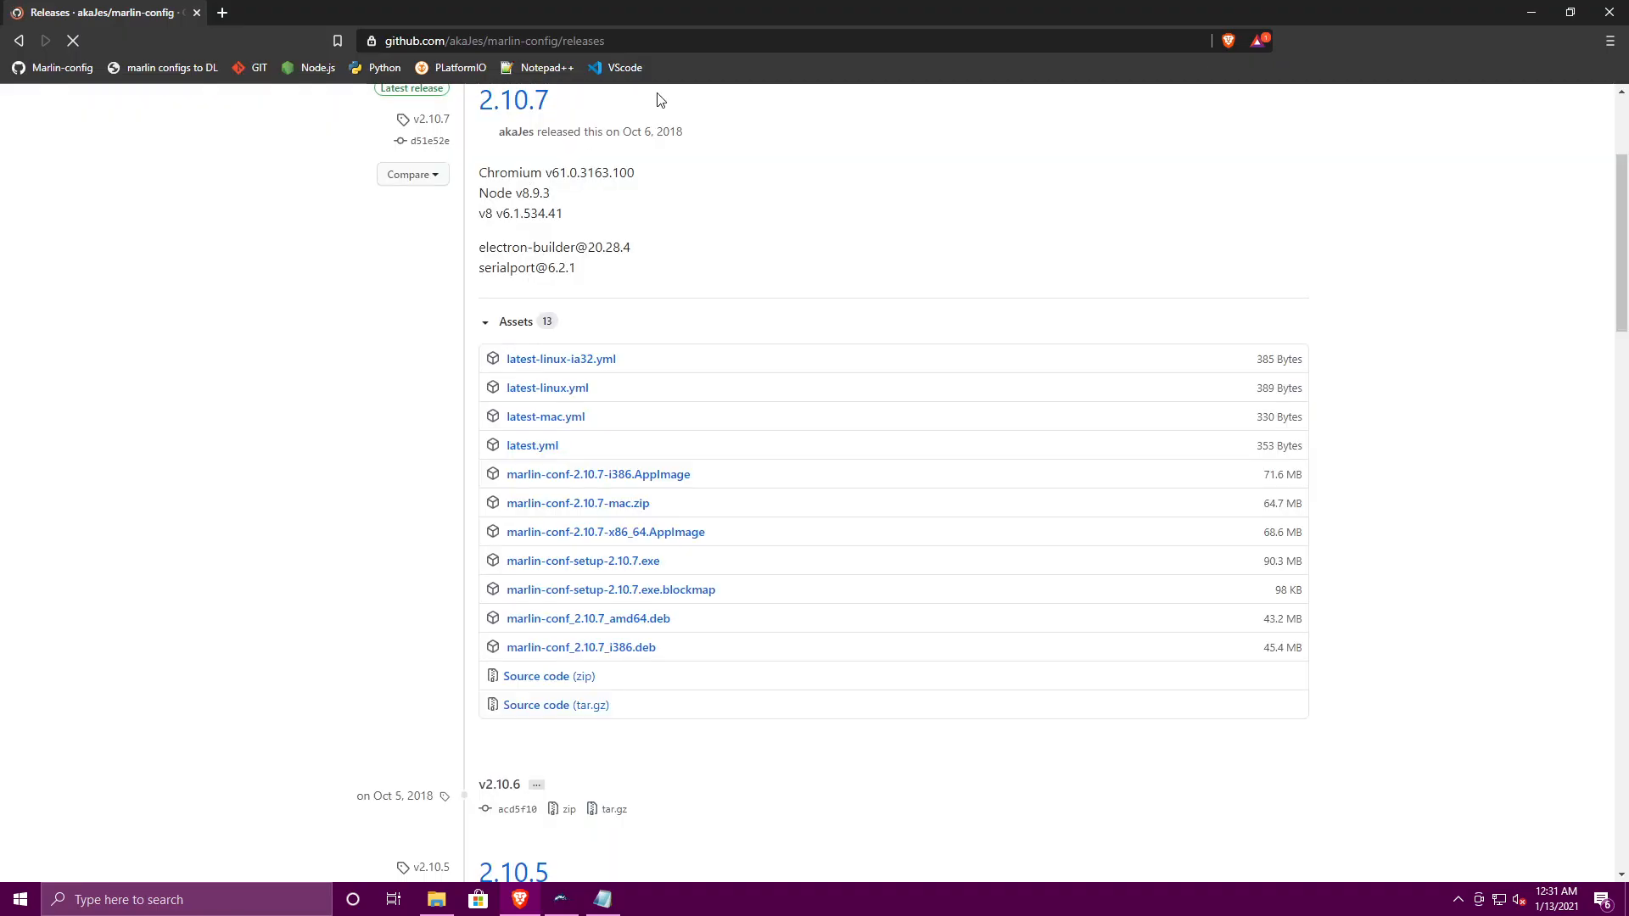
click(165, 70)
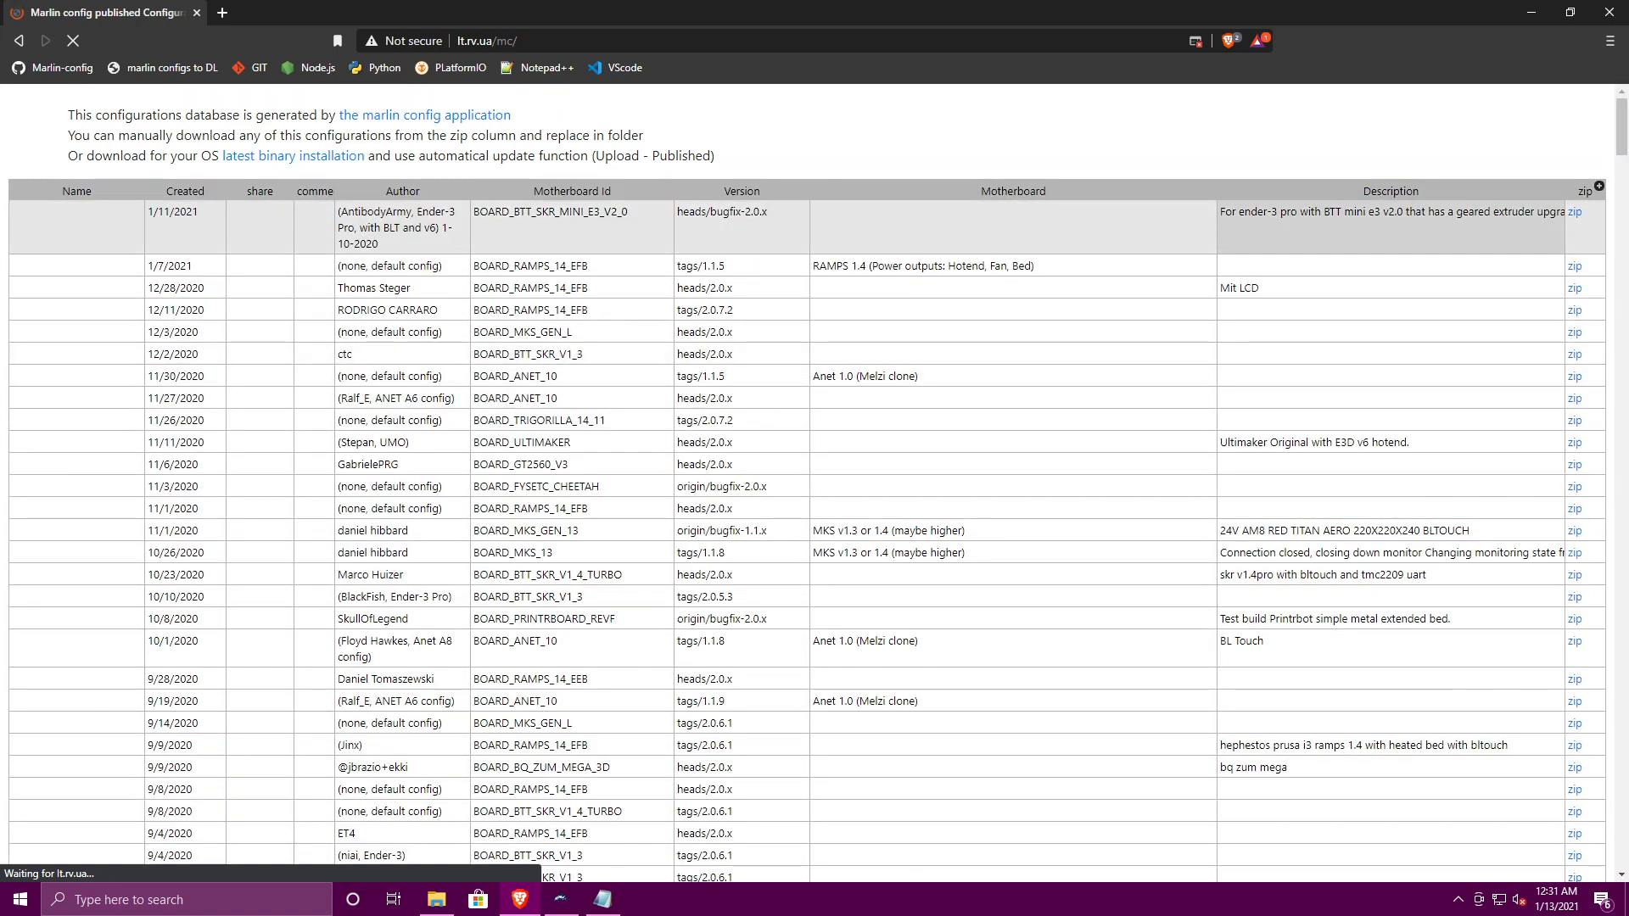
- Check the config folder, open the inner Marlin source folder in File Explorer, and open the downloaded Marlin-heads-bugfix zip alongside it
click(436, 901)
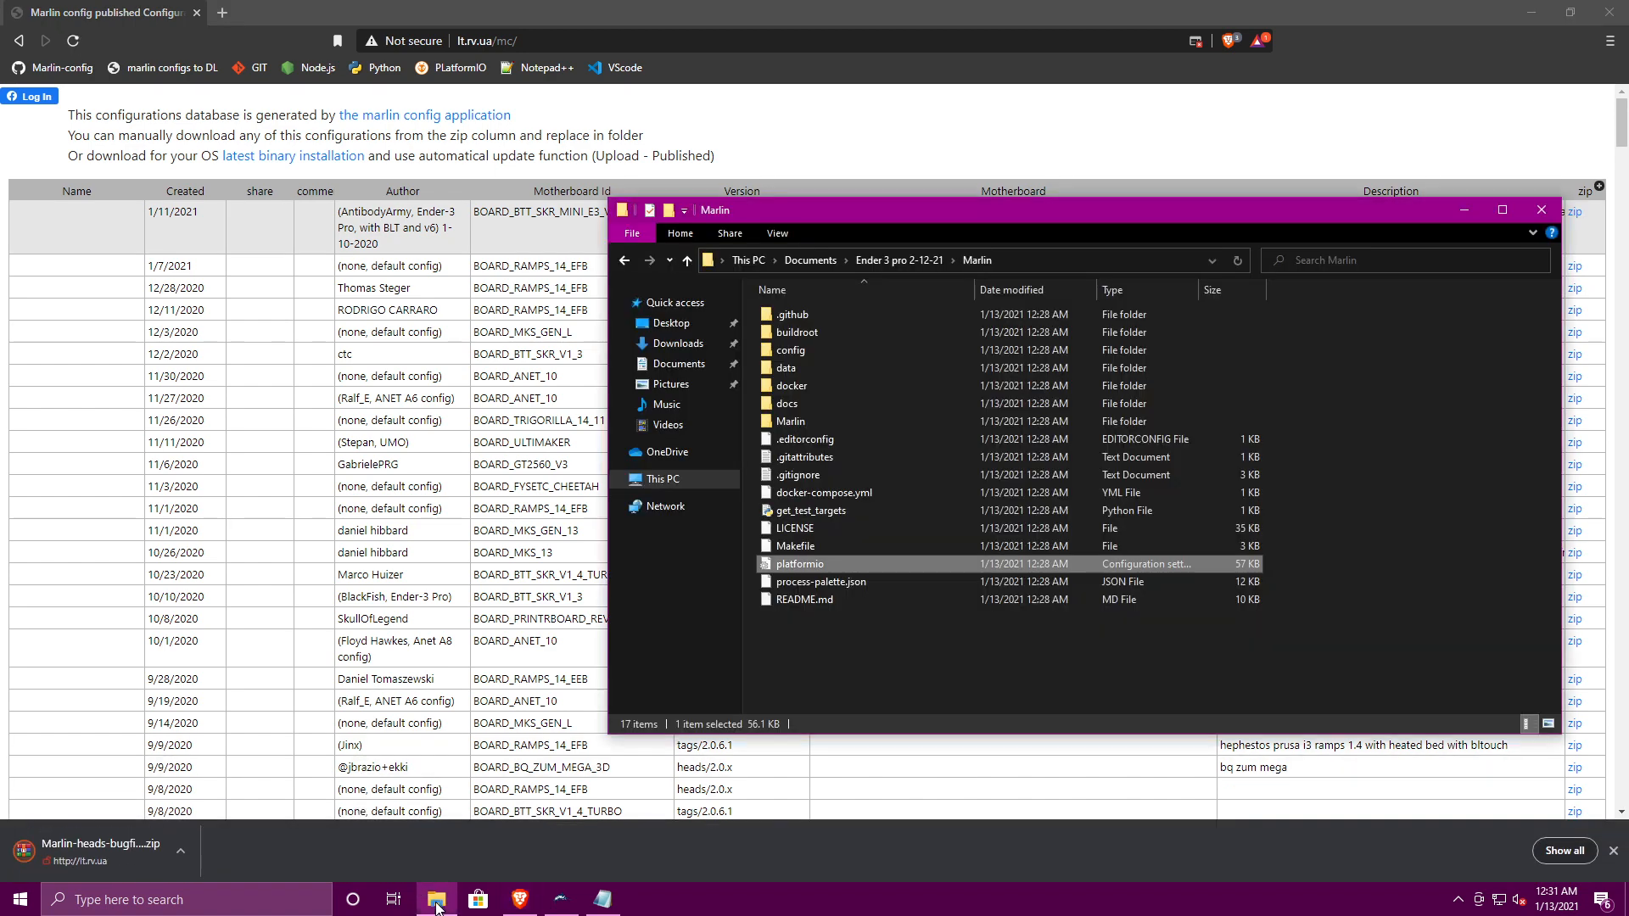
double_click(821, 352)
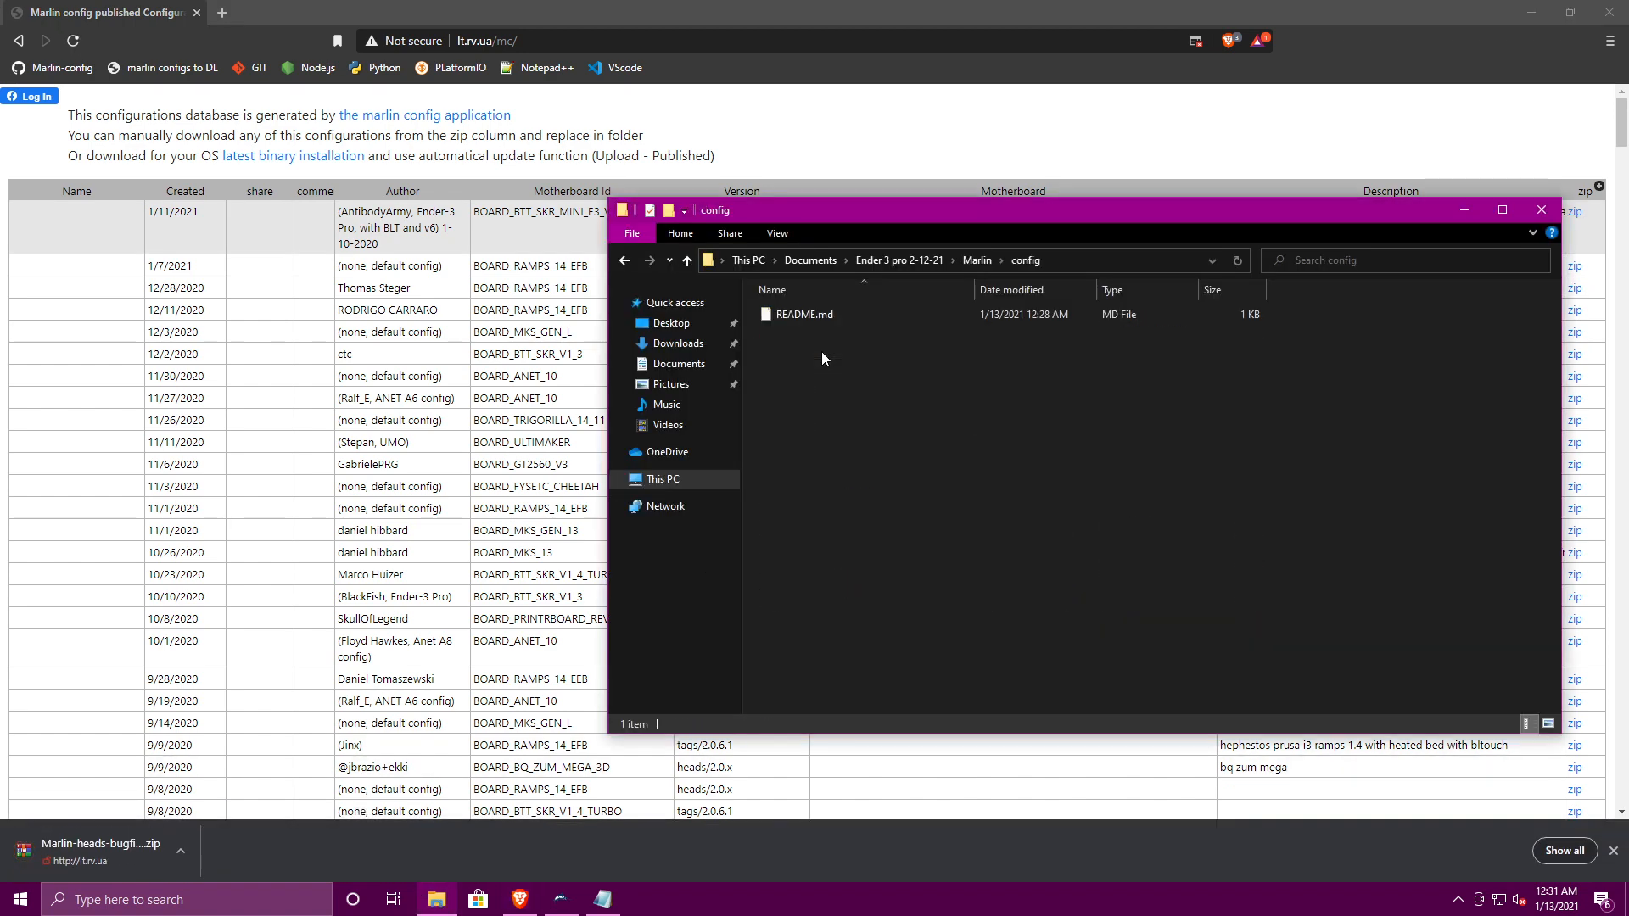
click(976, 264)
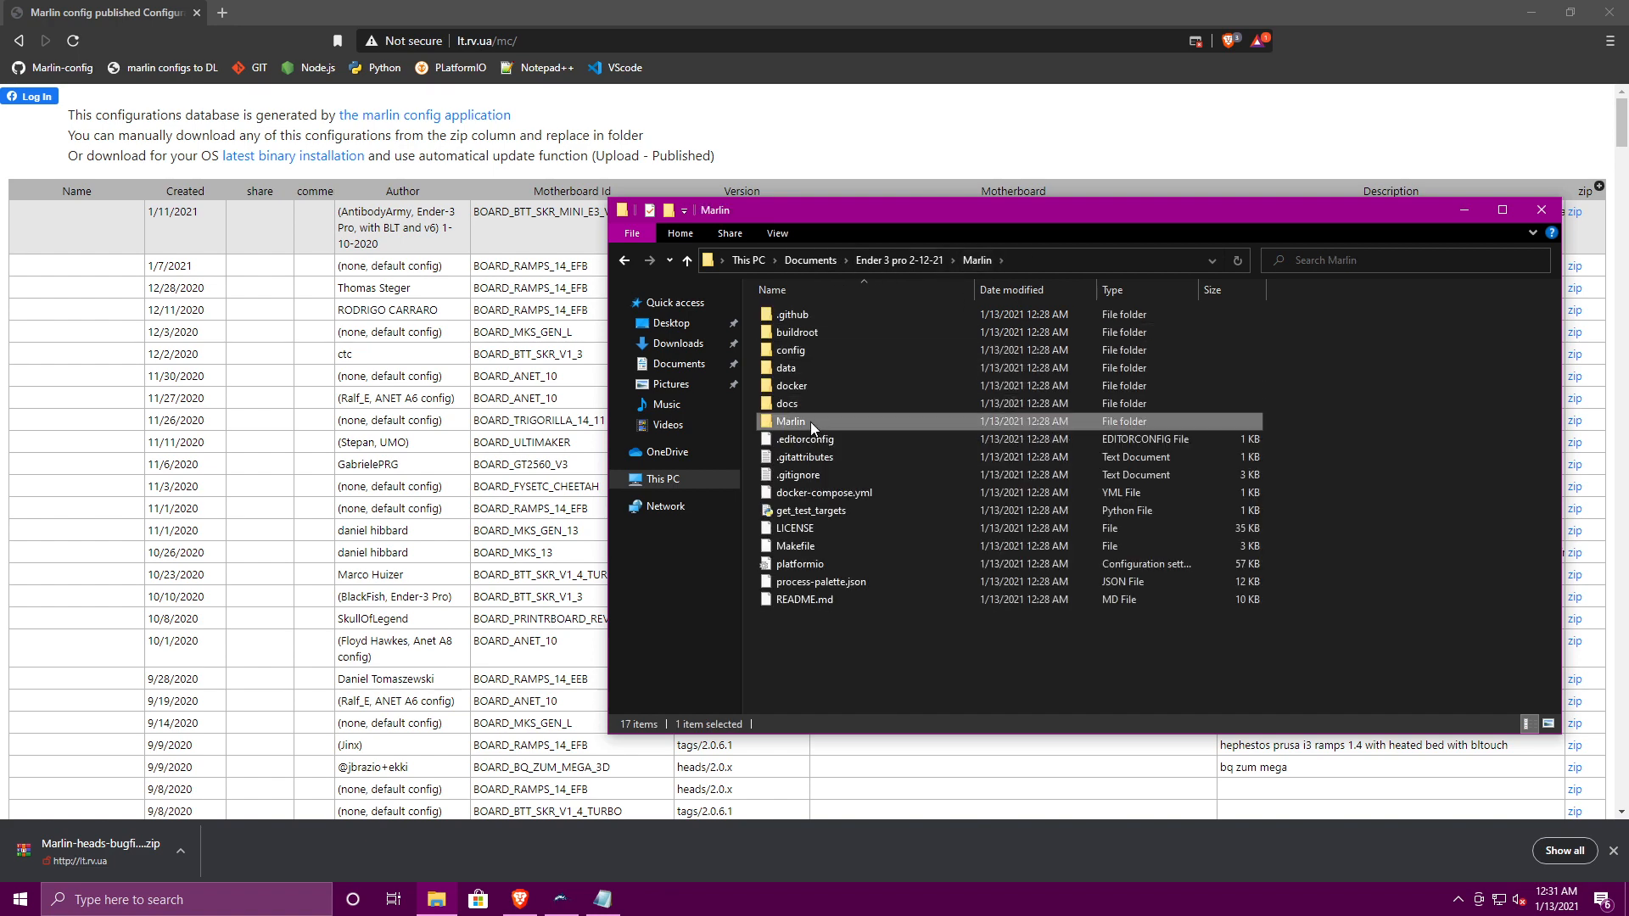
double_click(812, 421)
click(97, 848)
click(436, 899)
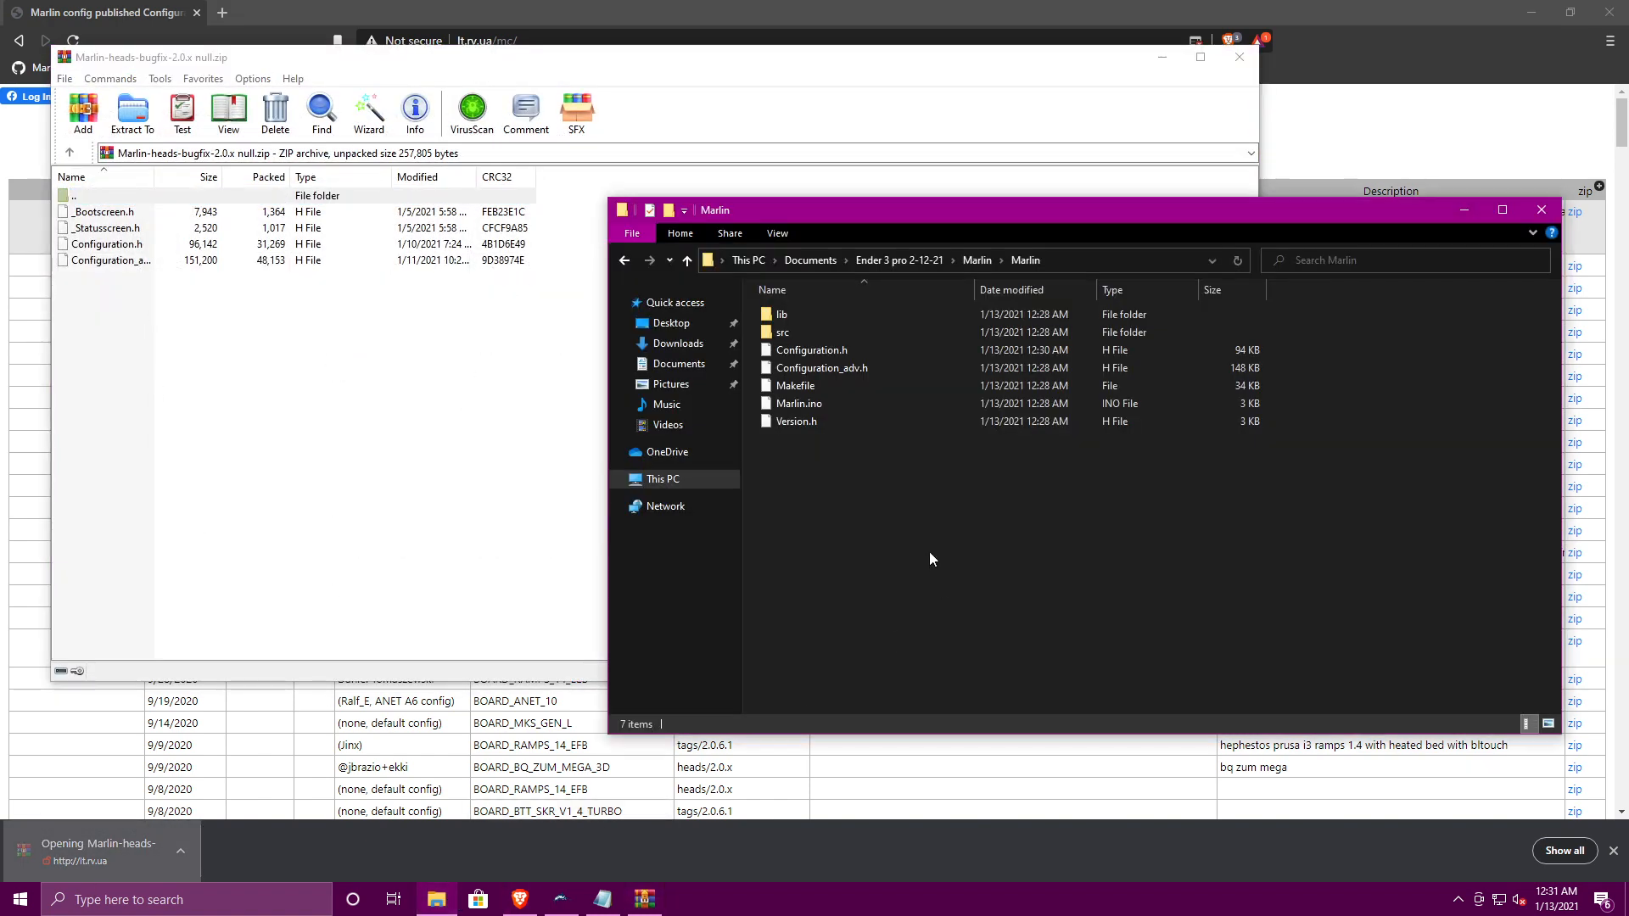
- Copy _Bootscreen.h, _Statusscreen.h, Configuration.h and Configuration_adv.h from the zip into the inner Marlin folder, replacing existing files, and close the archive
drag(901, 574, 812, 354)
click(181, 373)
drag(180, 373, 1371, 469)
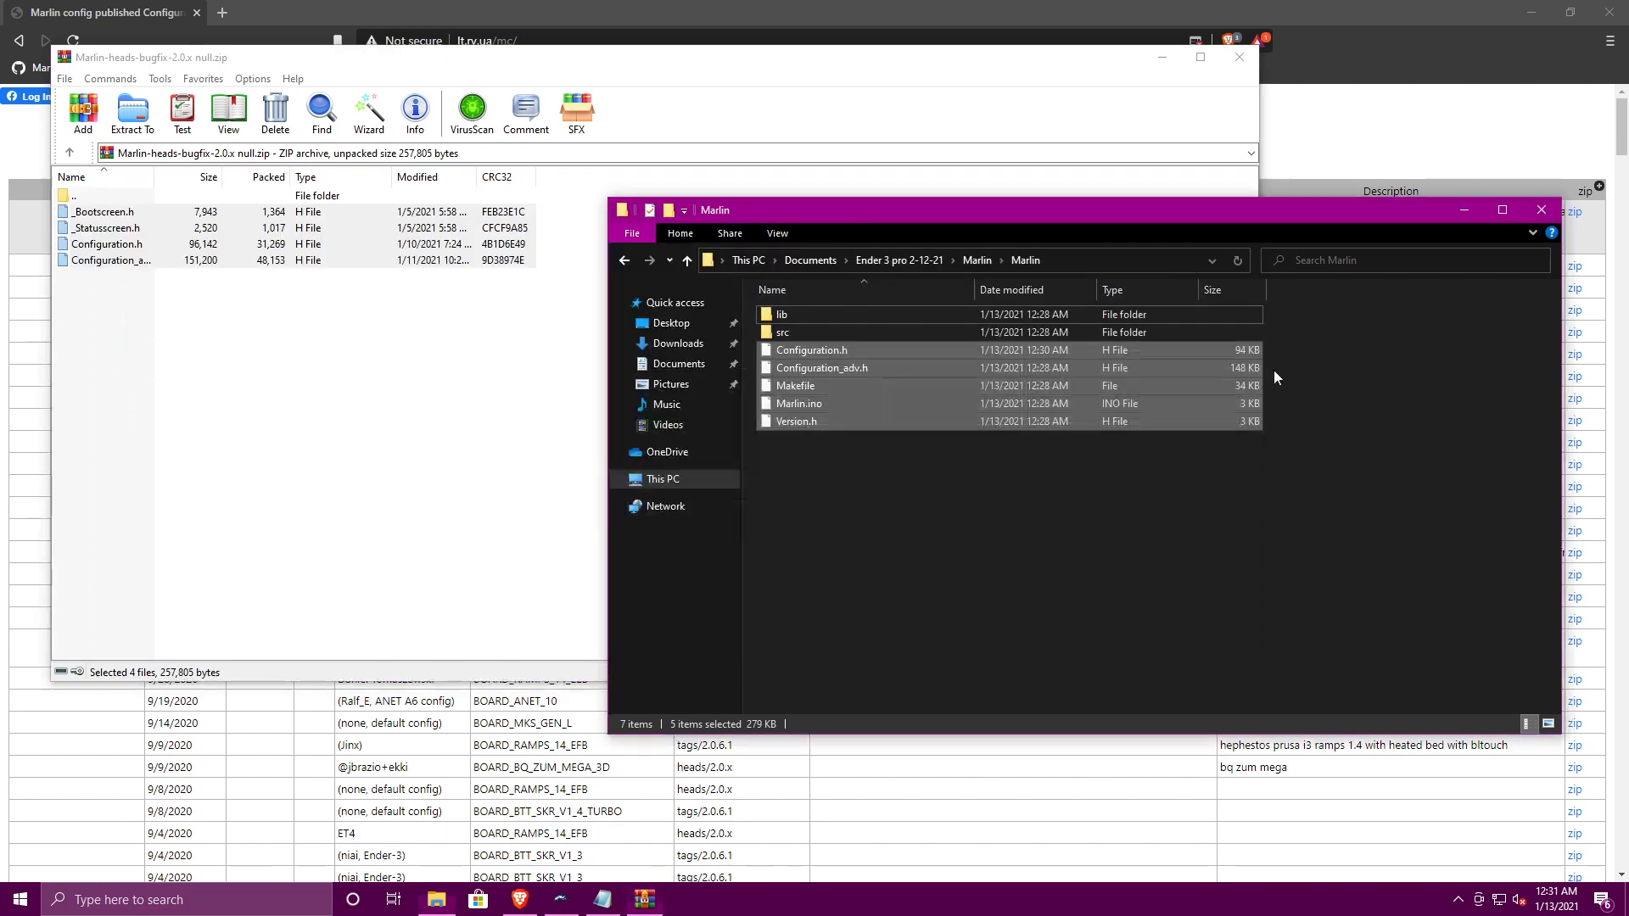
click(1240, 59)
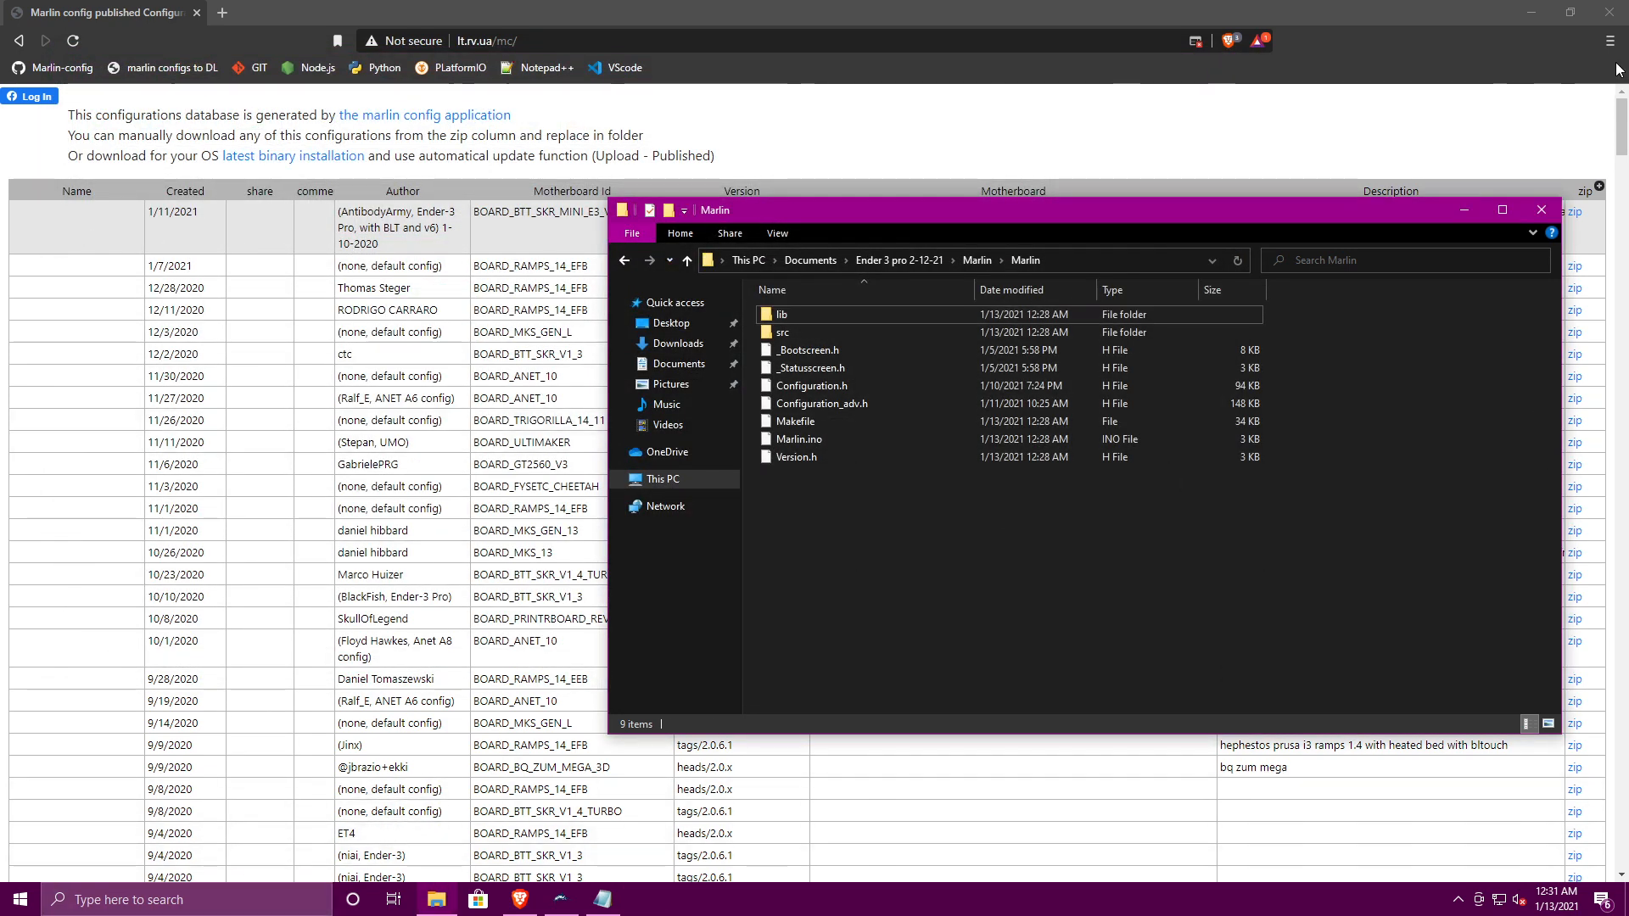
- Open the Marlin-heads-bugfix-2.0.x null.zip archive again from the browser's downloads list
click(1610, 41)
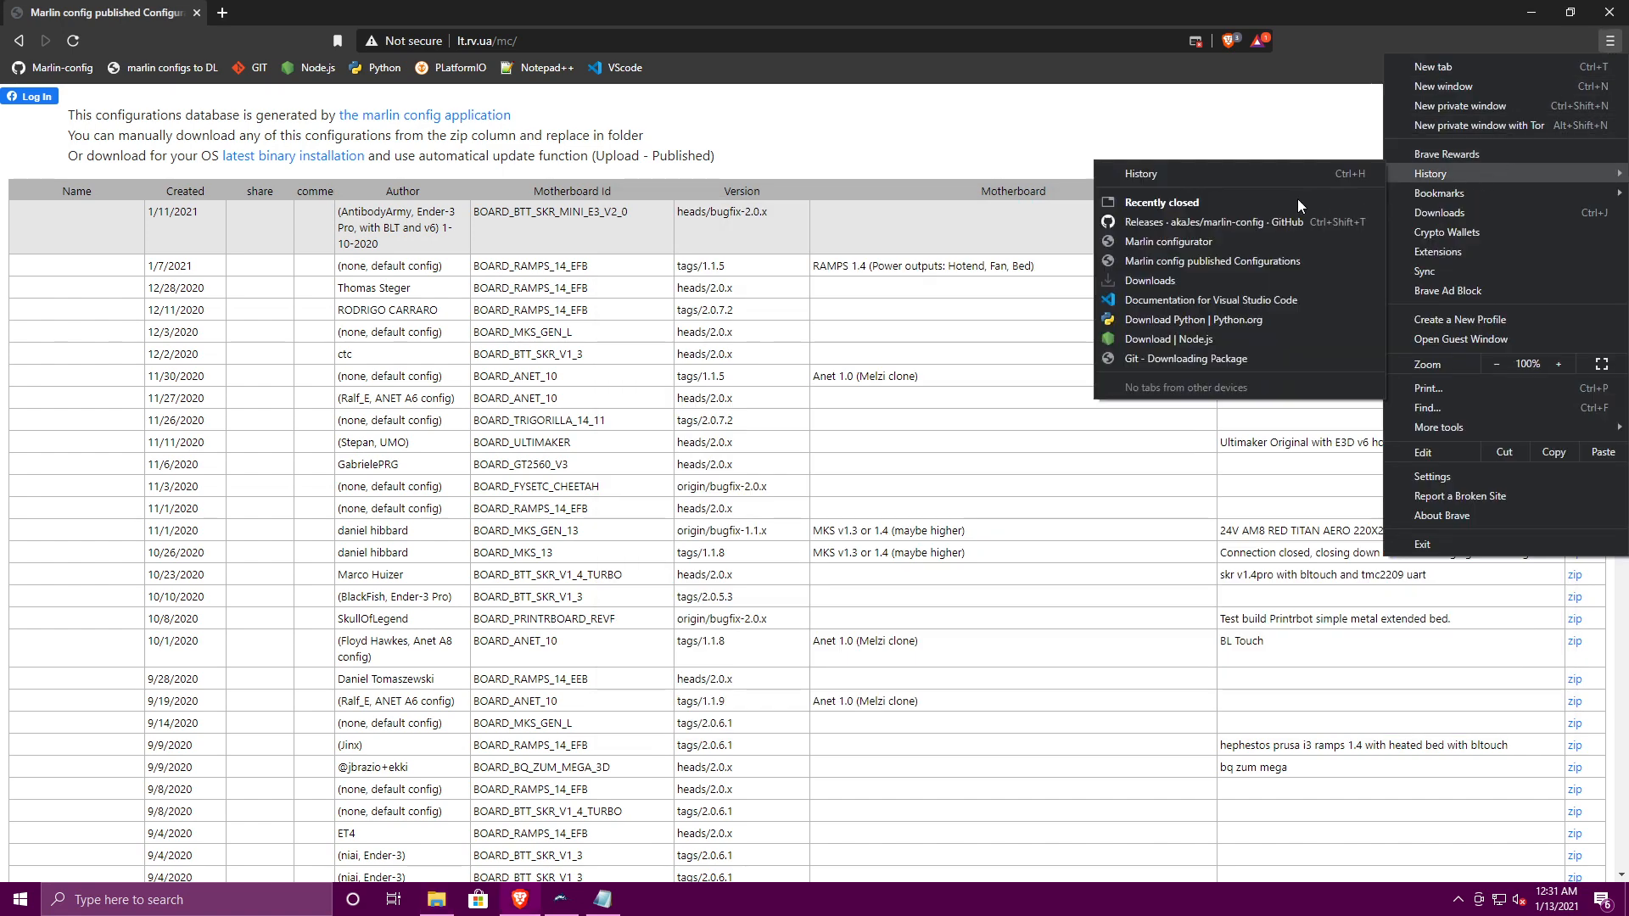
click(1444, 212)
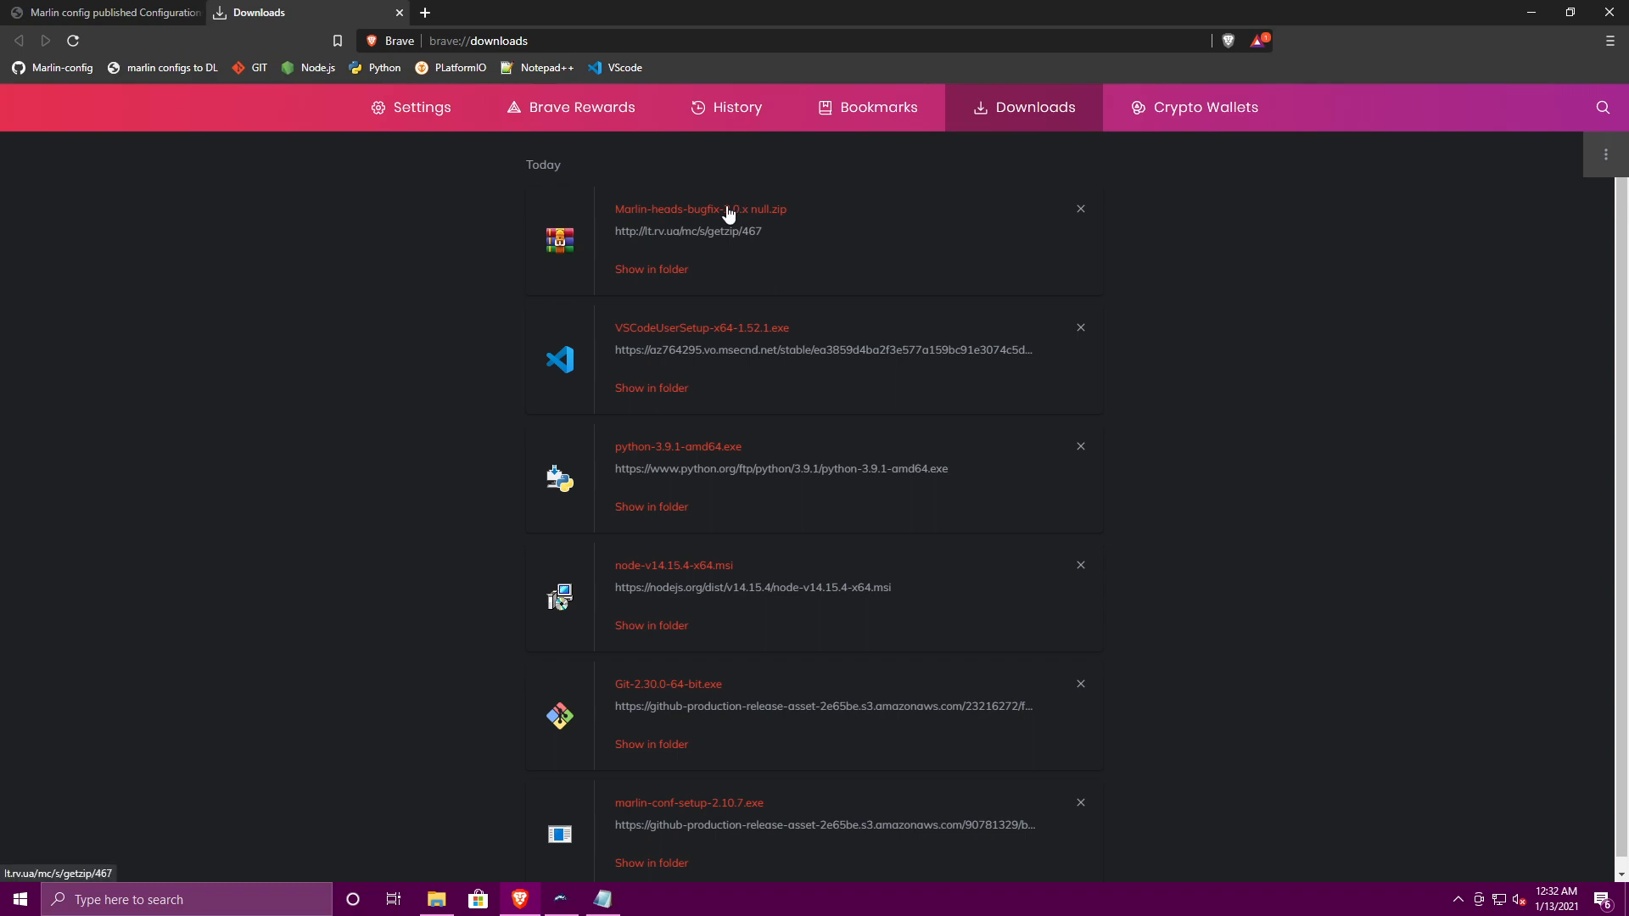
click(738, 209)
- Copy all four archive files into the inner Marlin folder again, replacing the files with the same names, and close the archive
click(436, 899)
drag(223, 329, 121, 214)
drag(121, 215, 1262, 470)
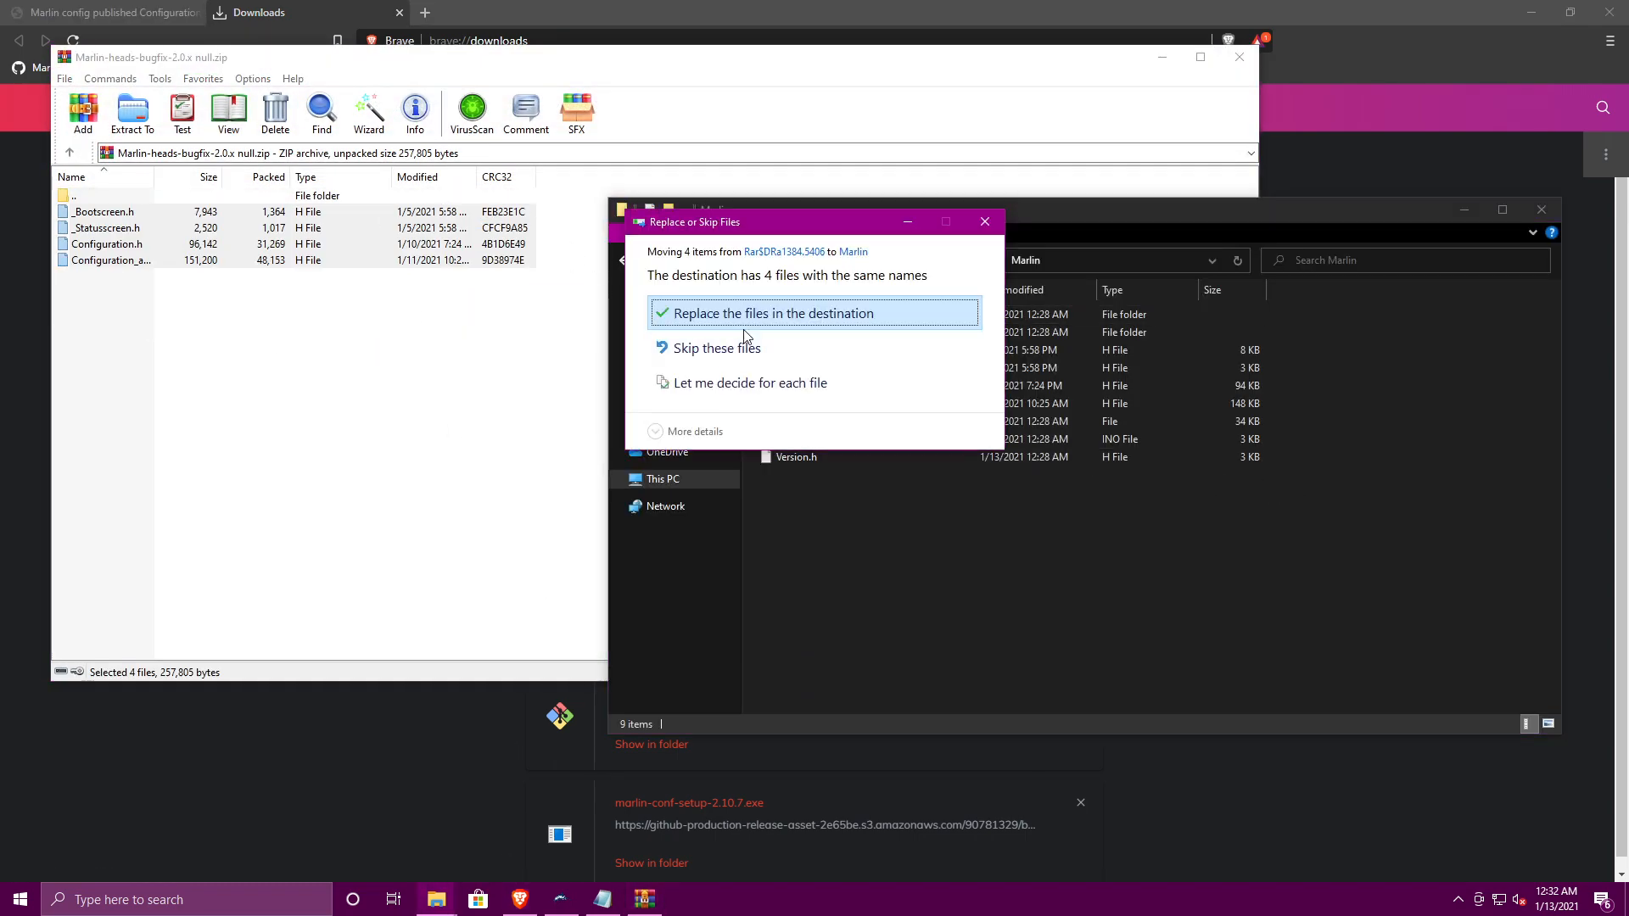
click(711, 311)
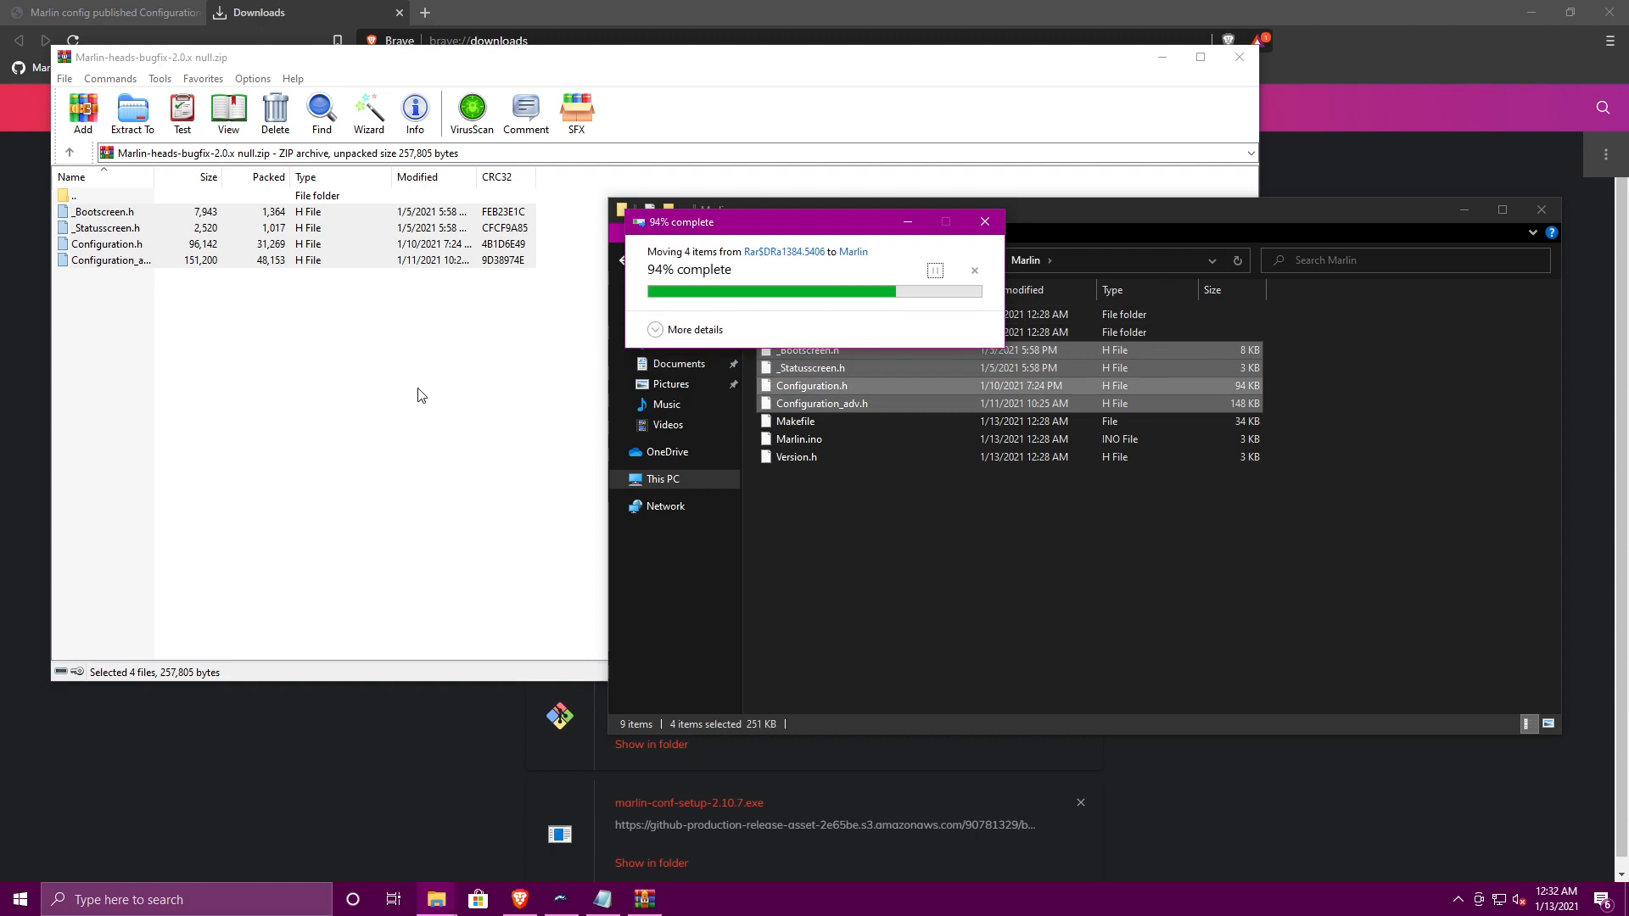
click(1238, 57)
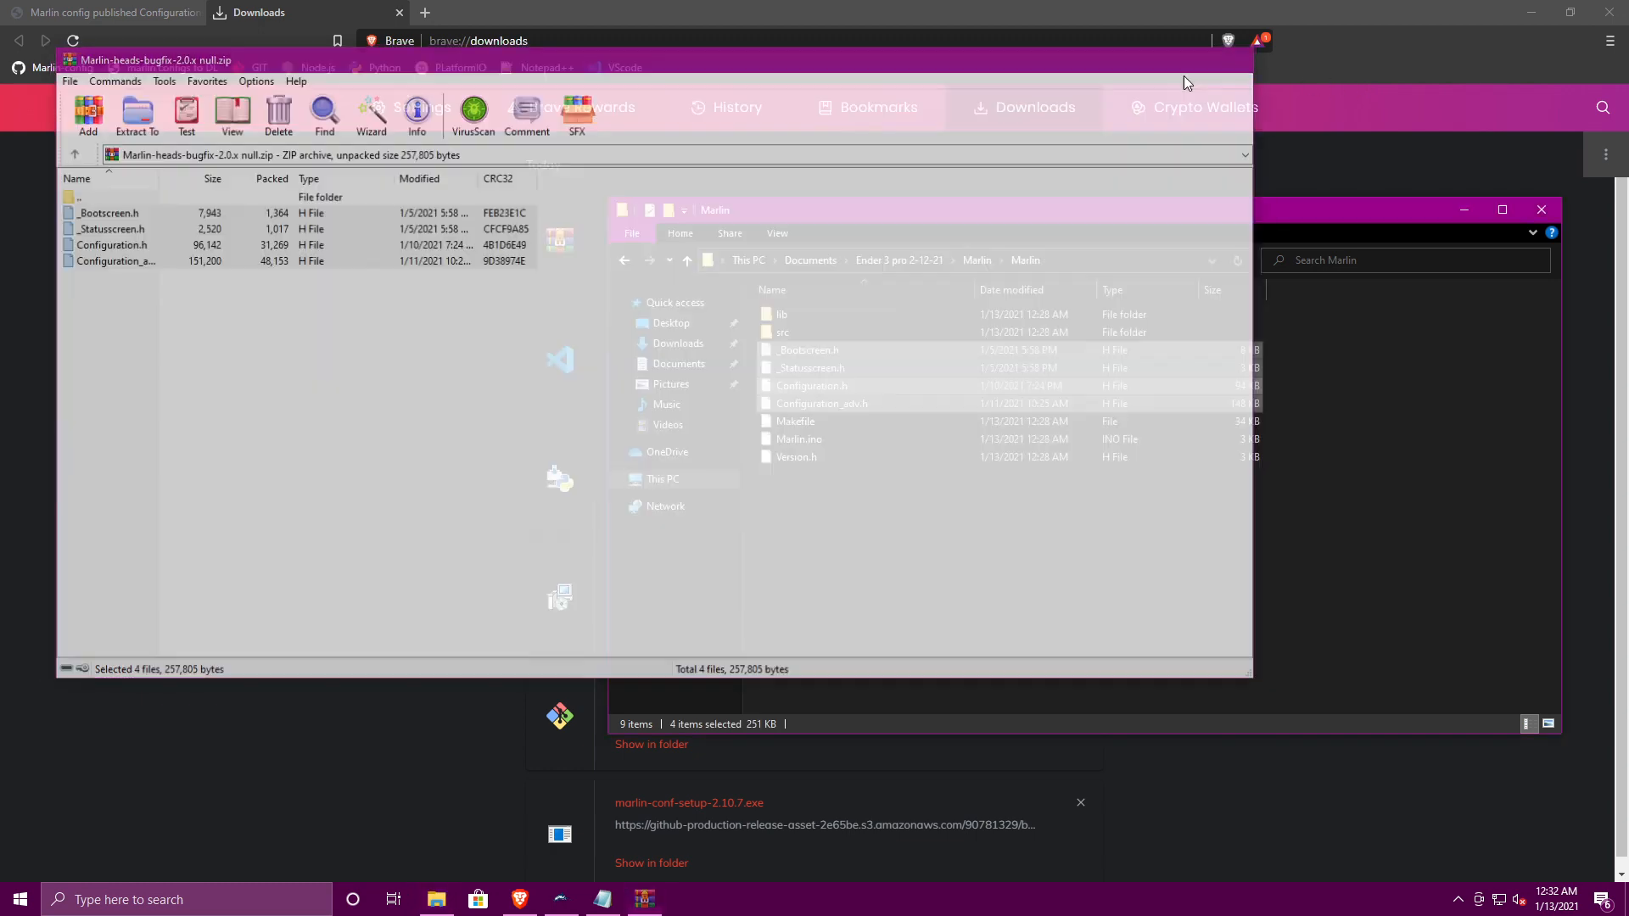
- Open the configurator at localhost:3000 in a new tab and check the STRING_CONFIG_H_AUTHOR value of the imported configuration
click(147, 13)
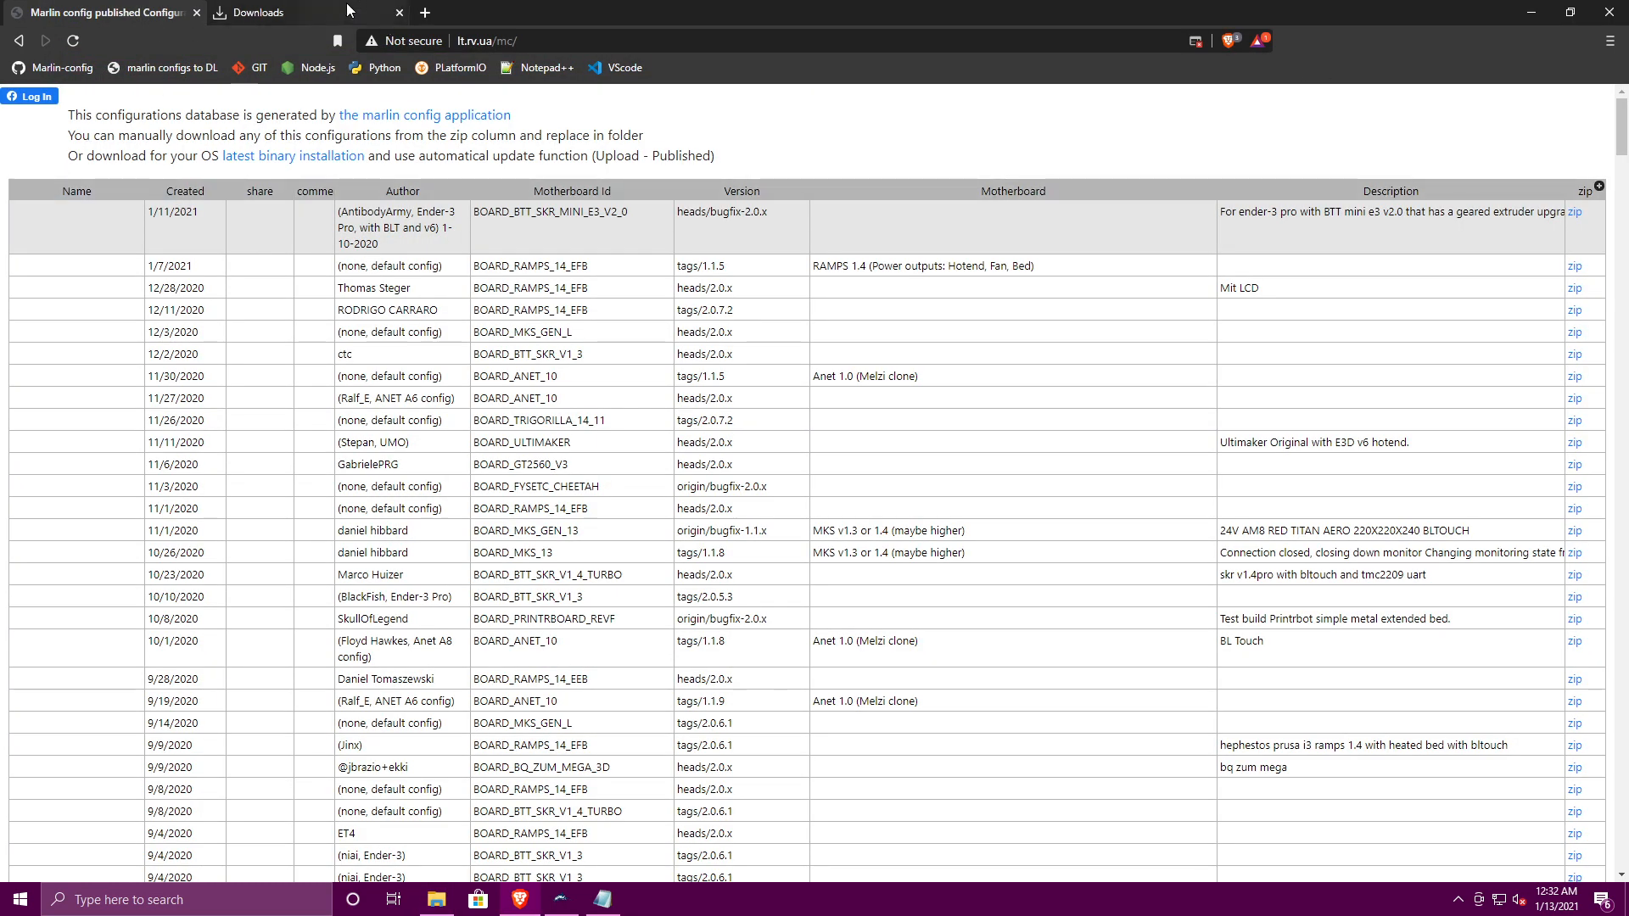
click(425, 13)
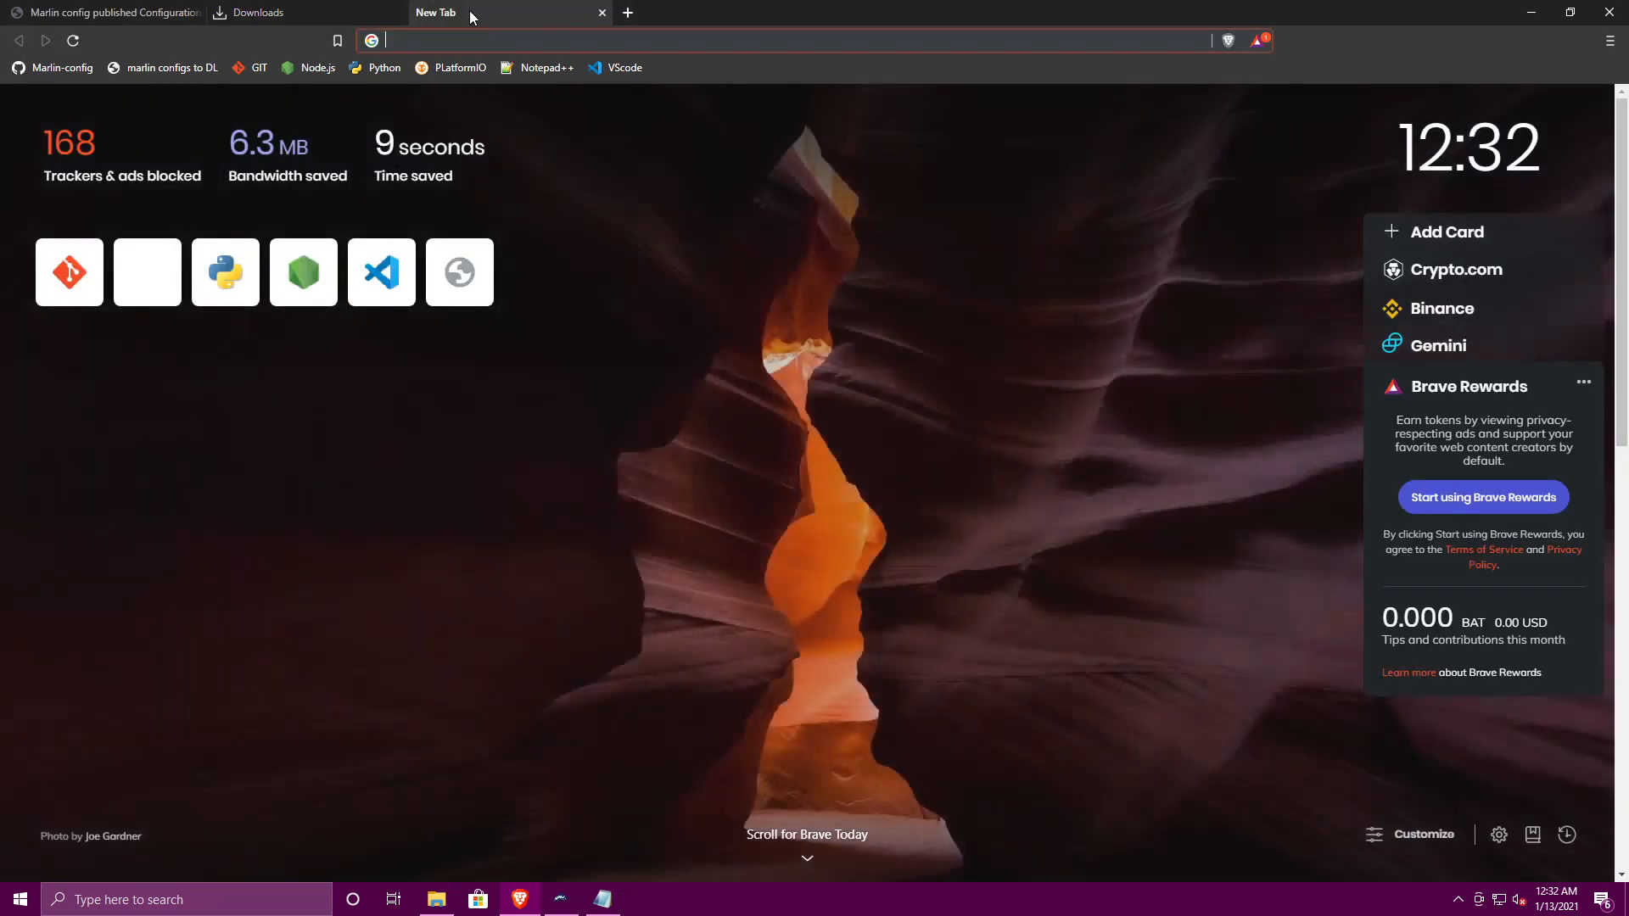
text(localhost:3000)
key(Return)
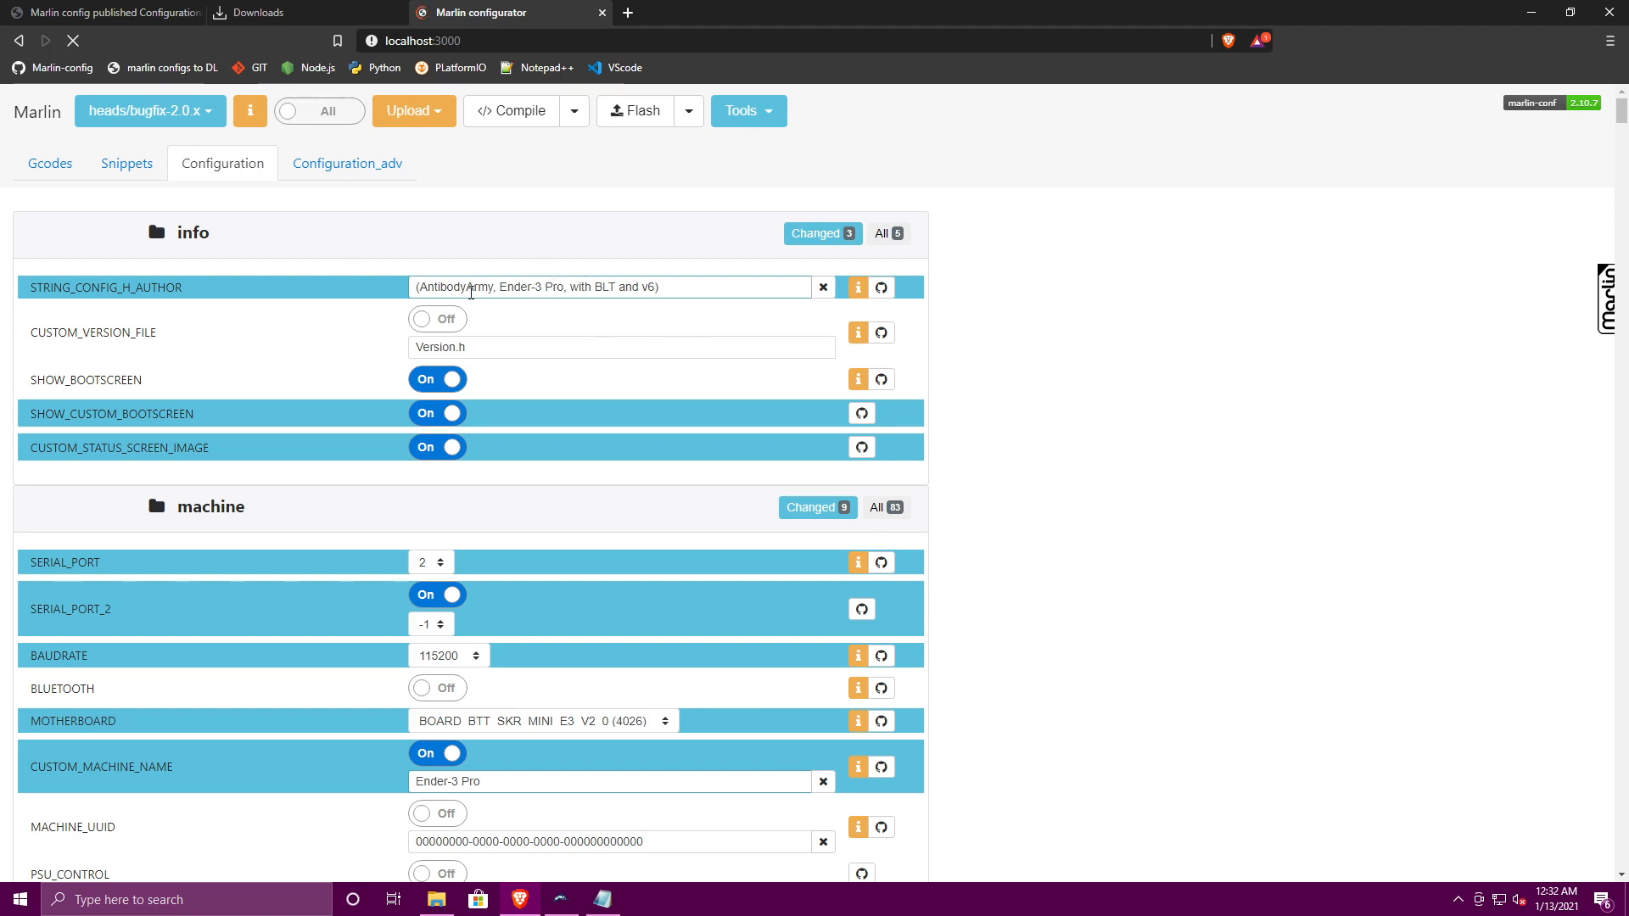
drag(412, 289, 553, 288)
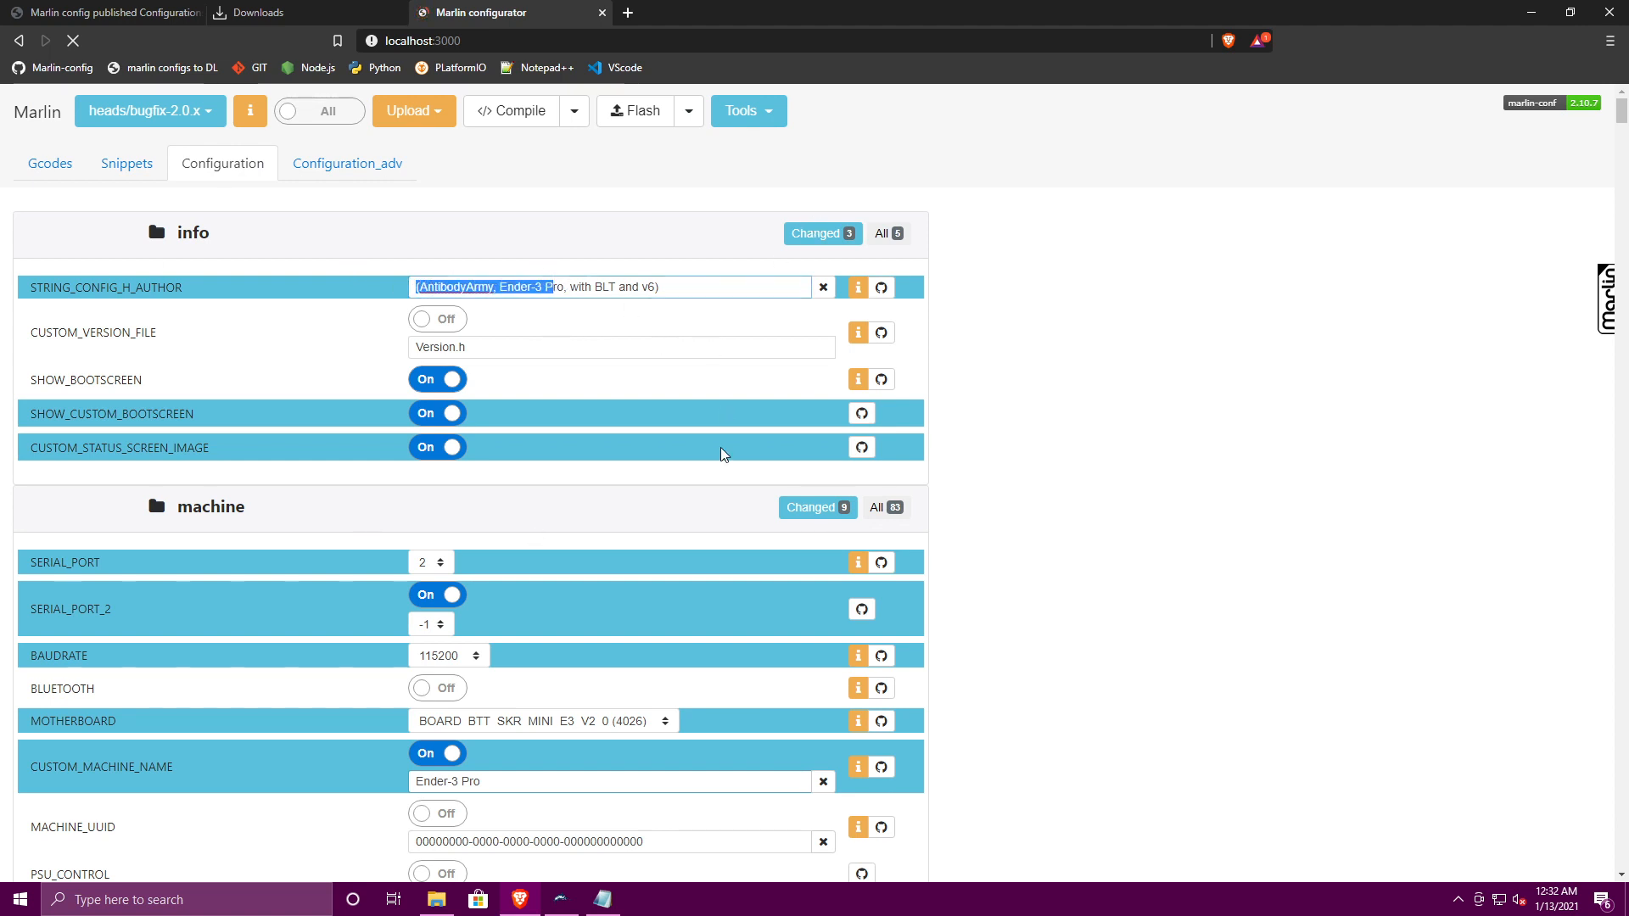
- Set default_envs to STM32F103RC_btt in the platformio file from the cloned Marlin folder
click(436, 899)
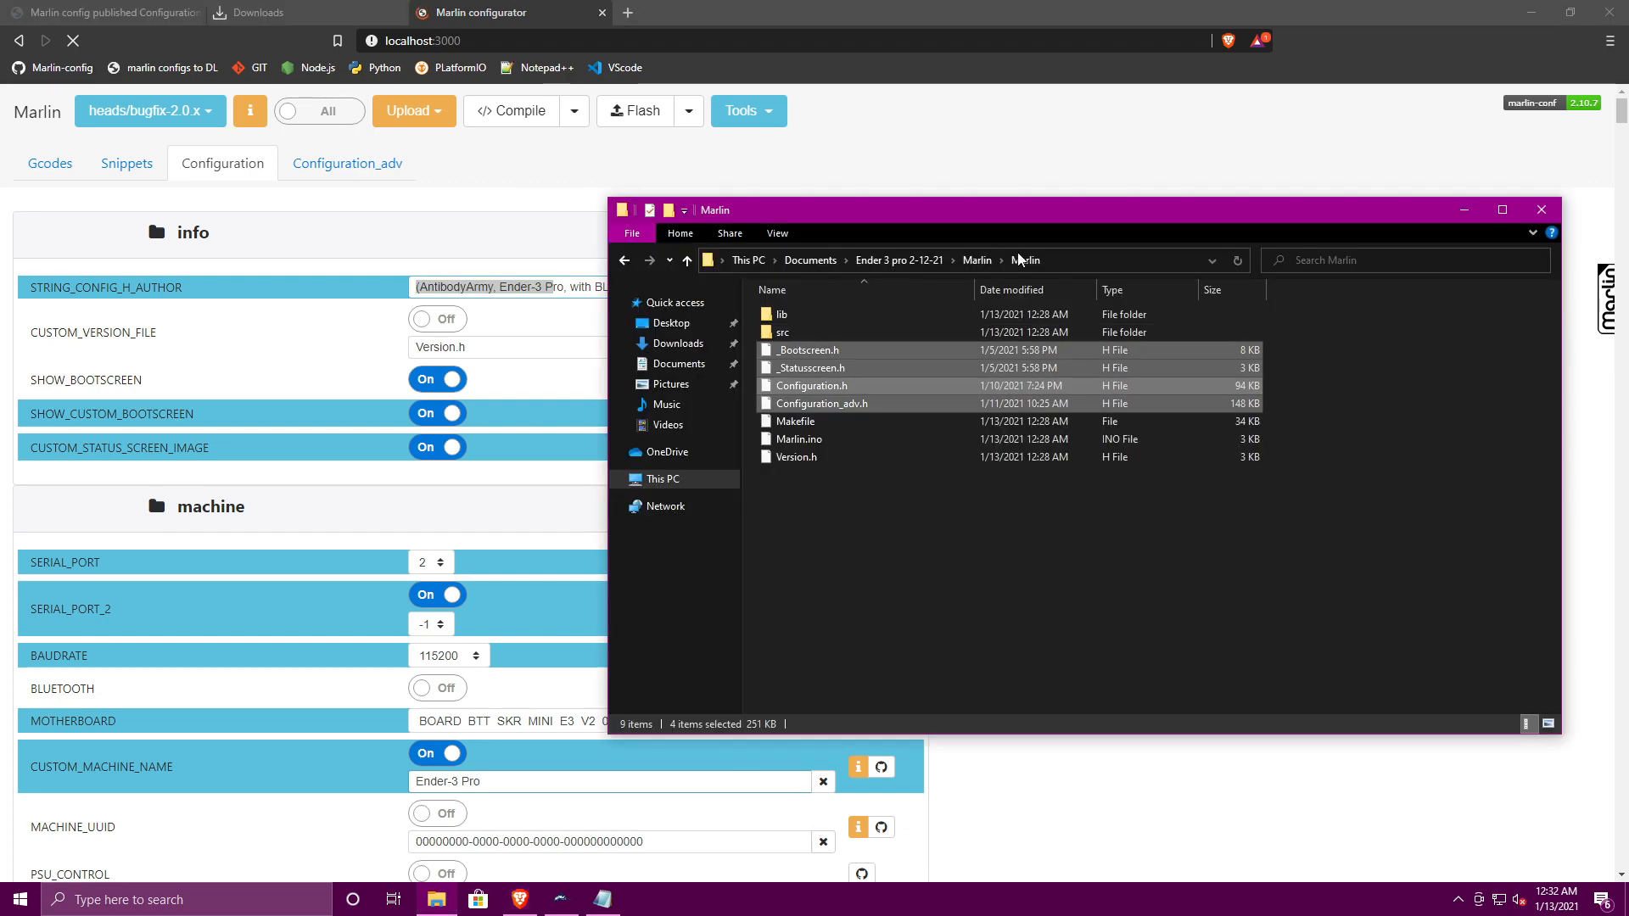
click(977, 260)
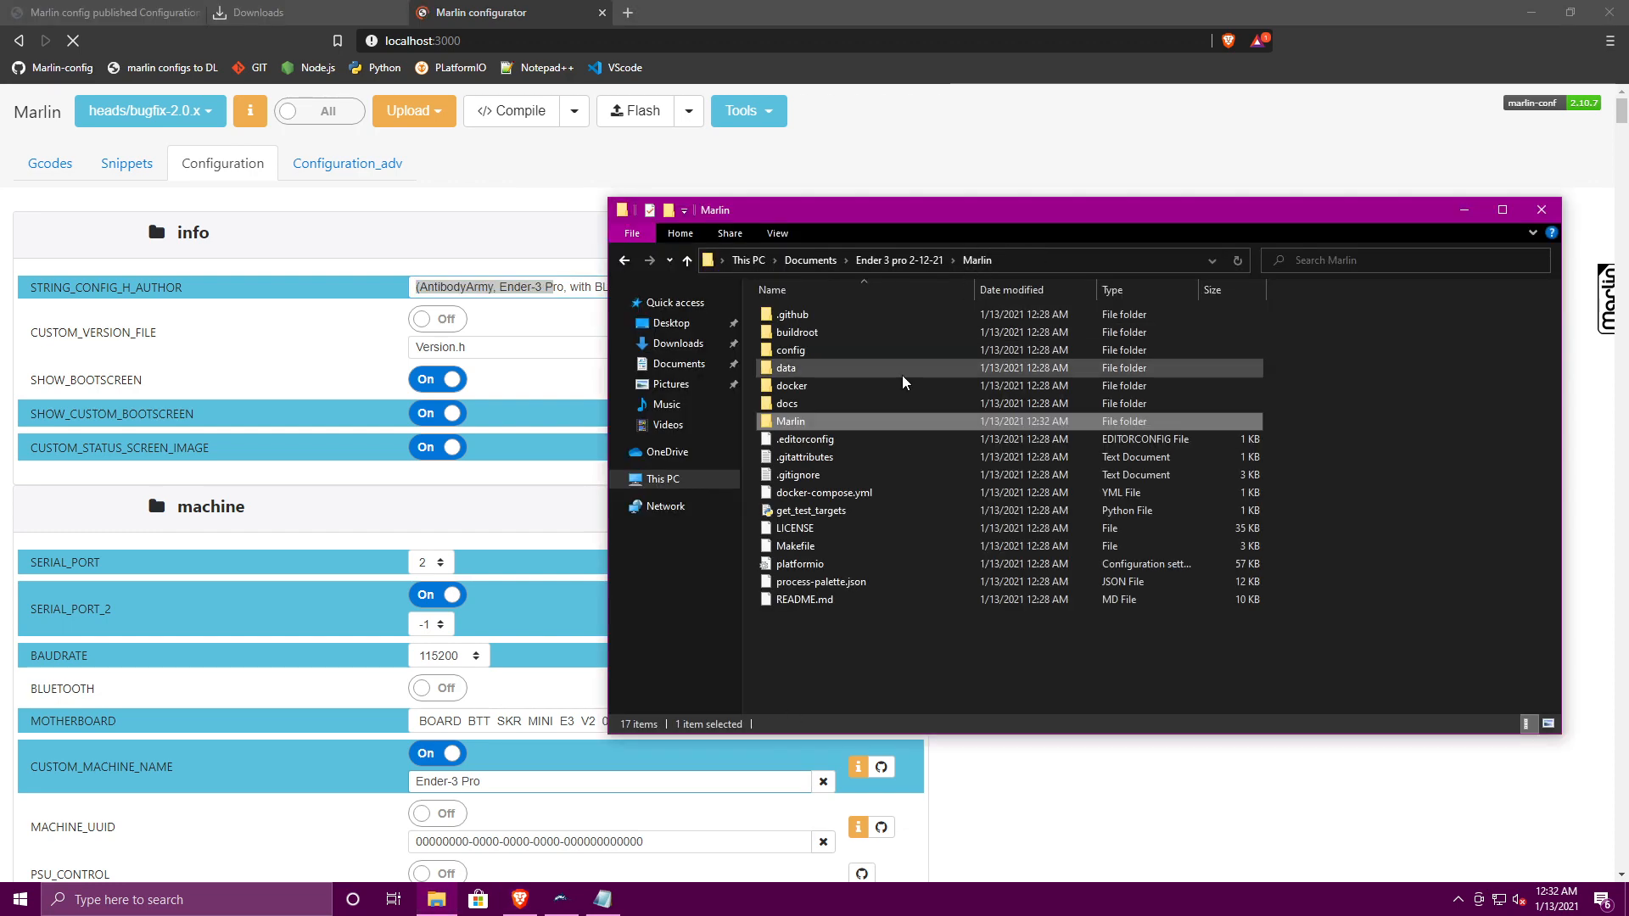
click(815, 564)
right_click(814, 564)
click(886, 218)
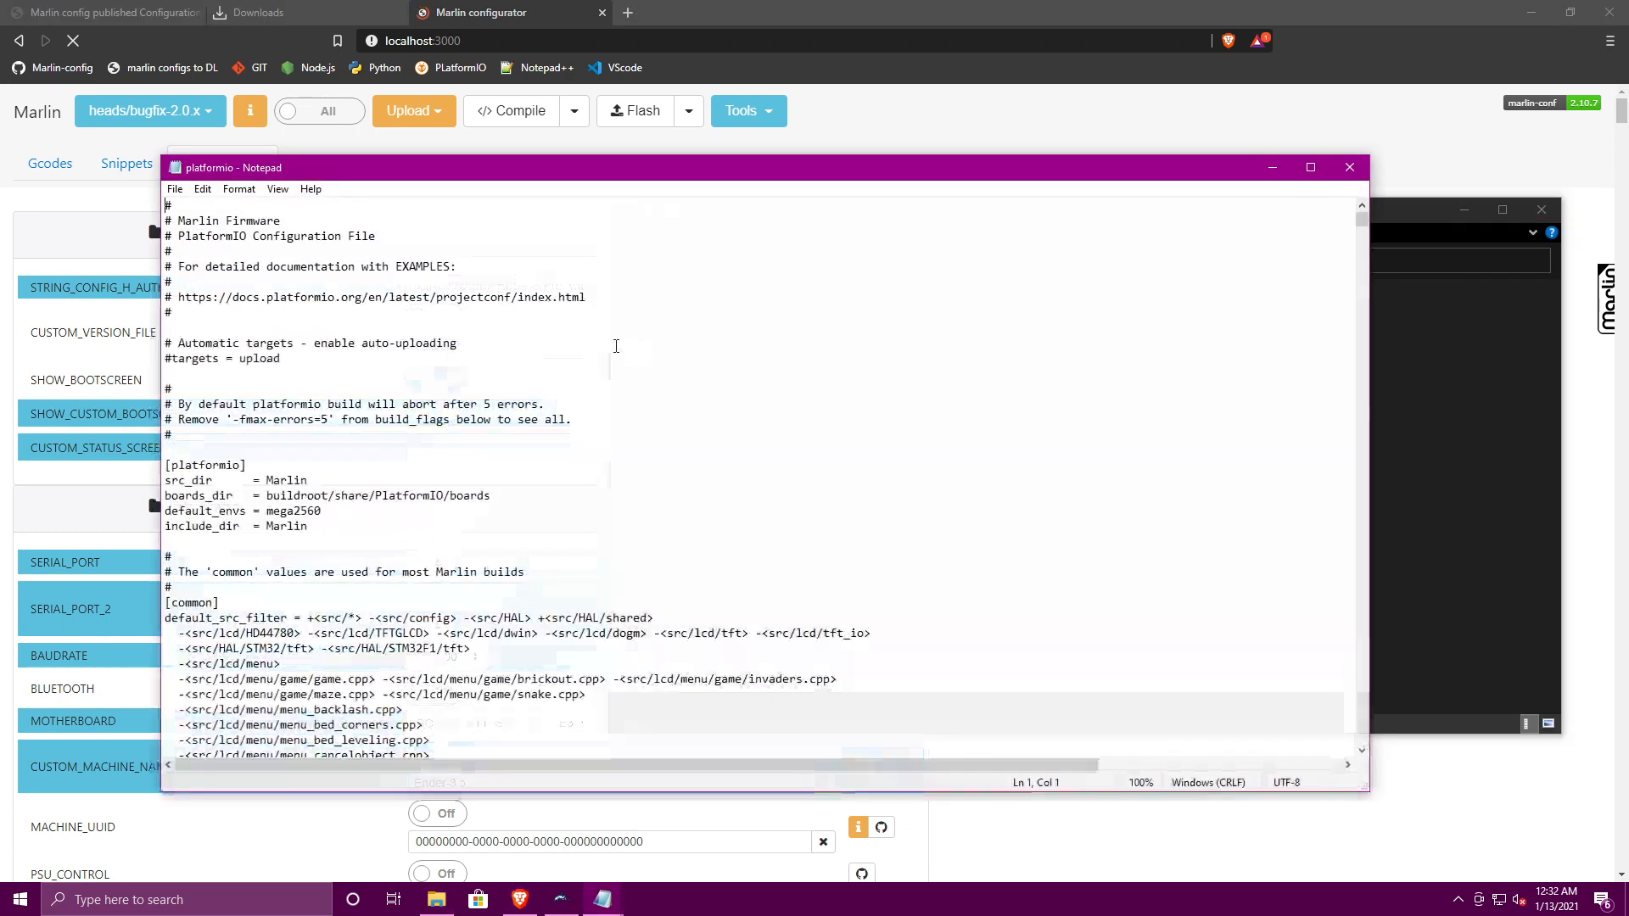
drag(335, 511, 285, 513)
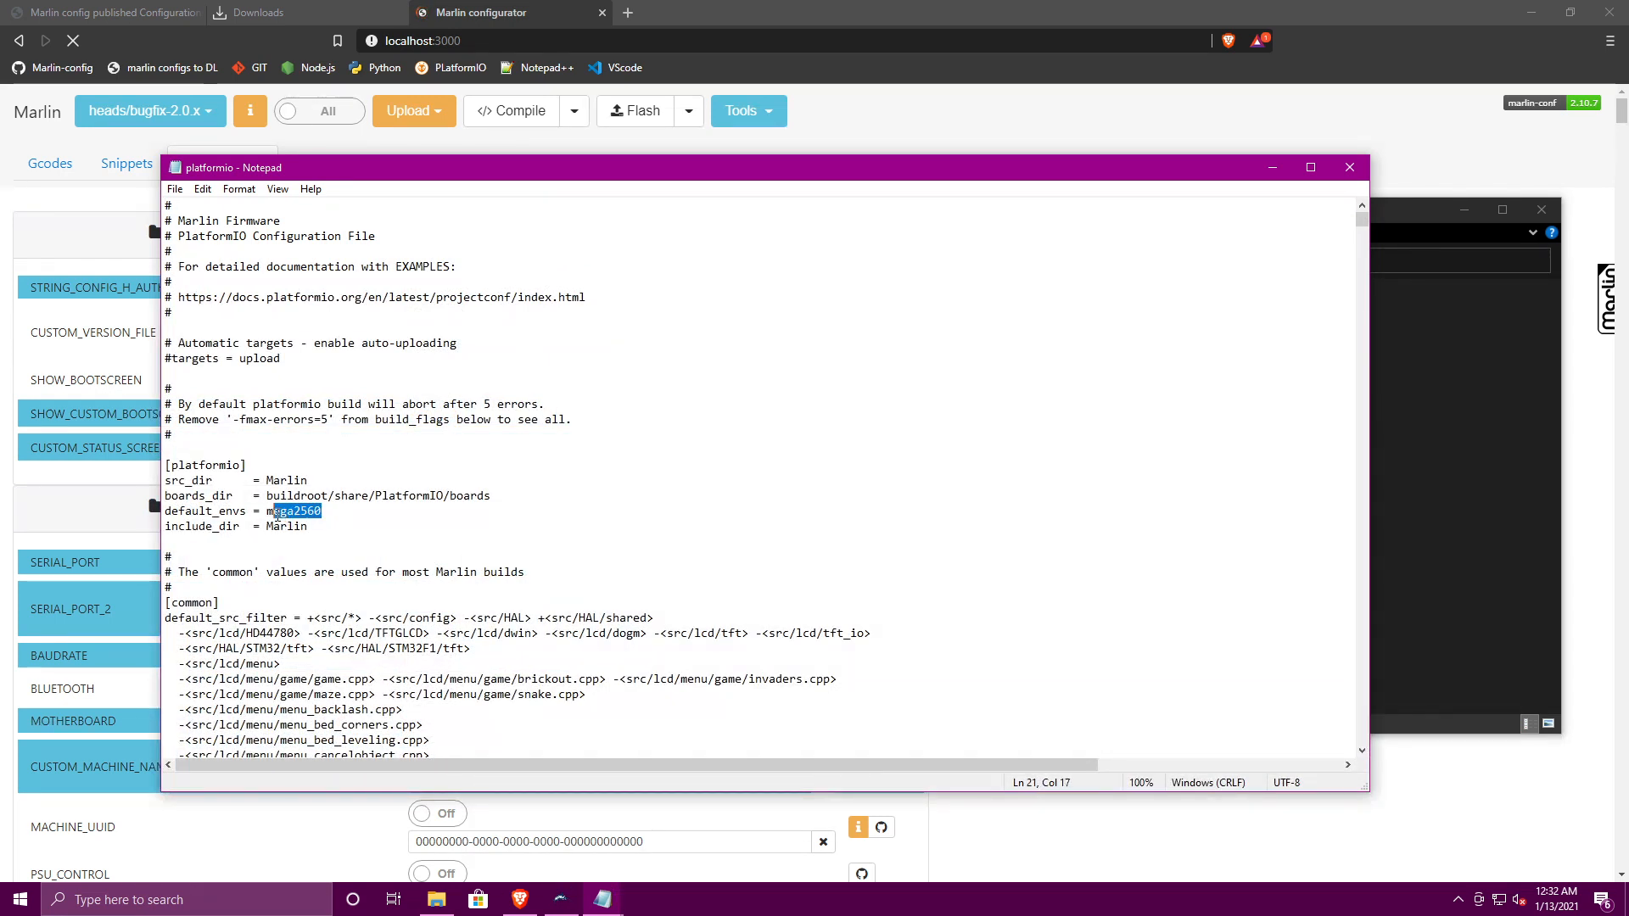
text(STM32F103RC_btt)
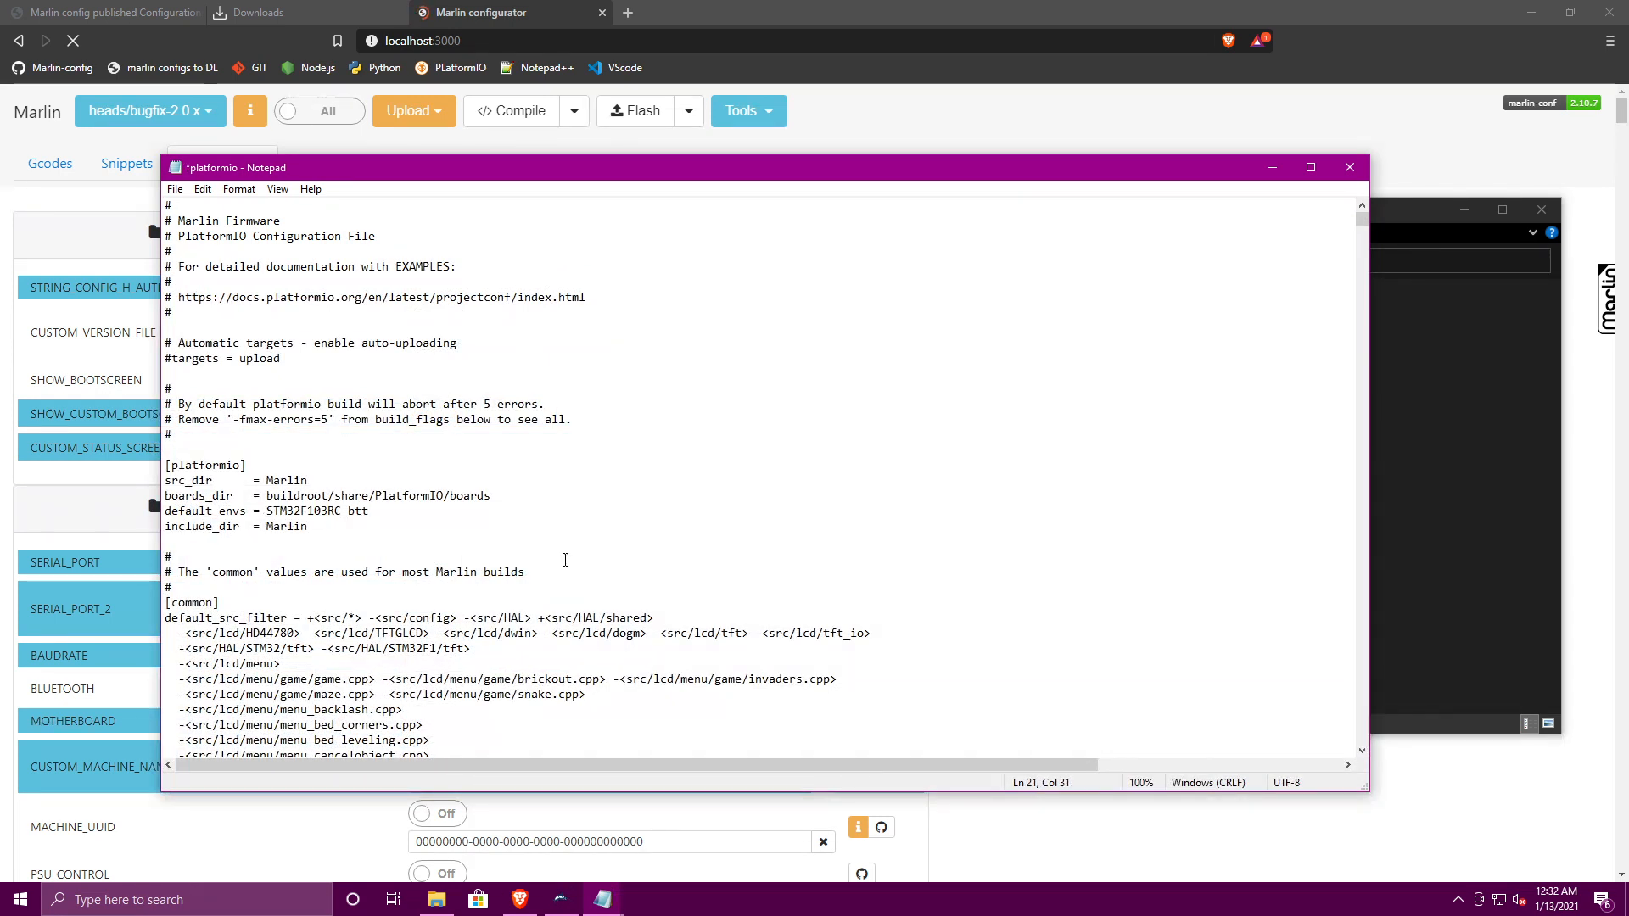
- Save and close the edited platformio file, and reload the configurator page at localhost:3000
key(ctrl+s)
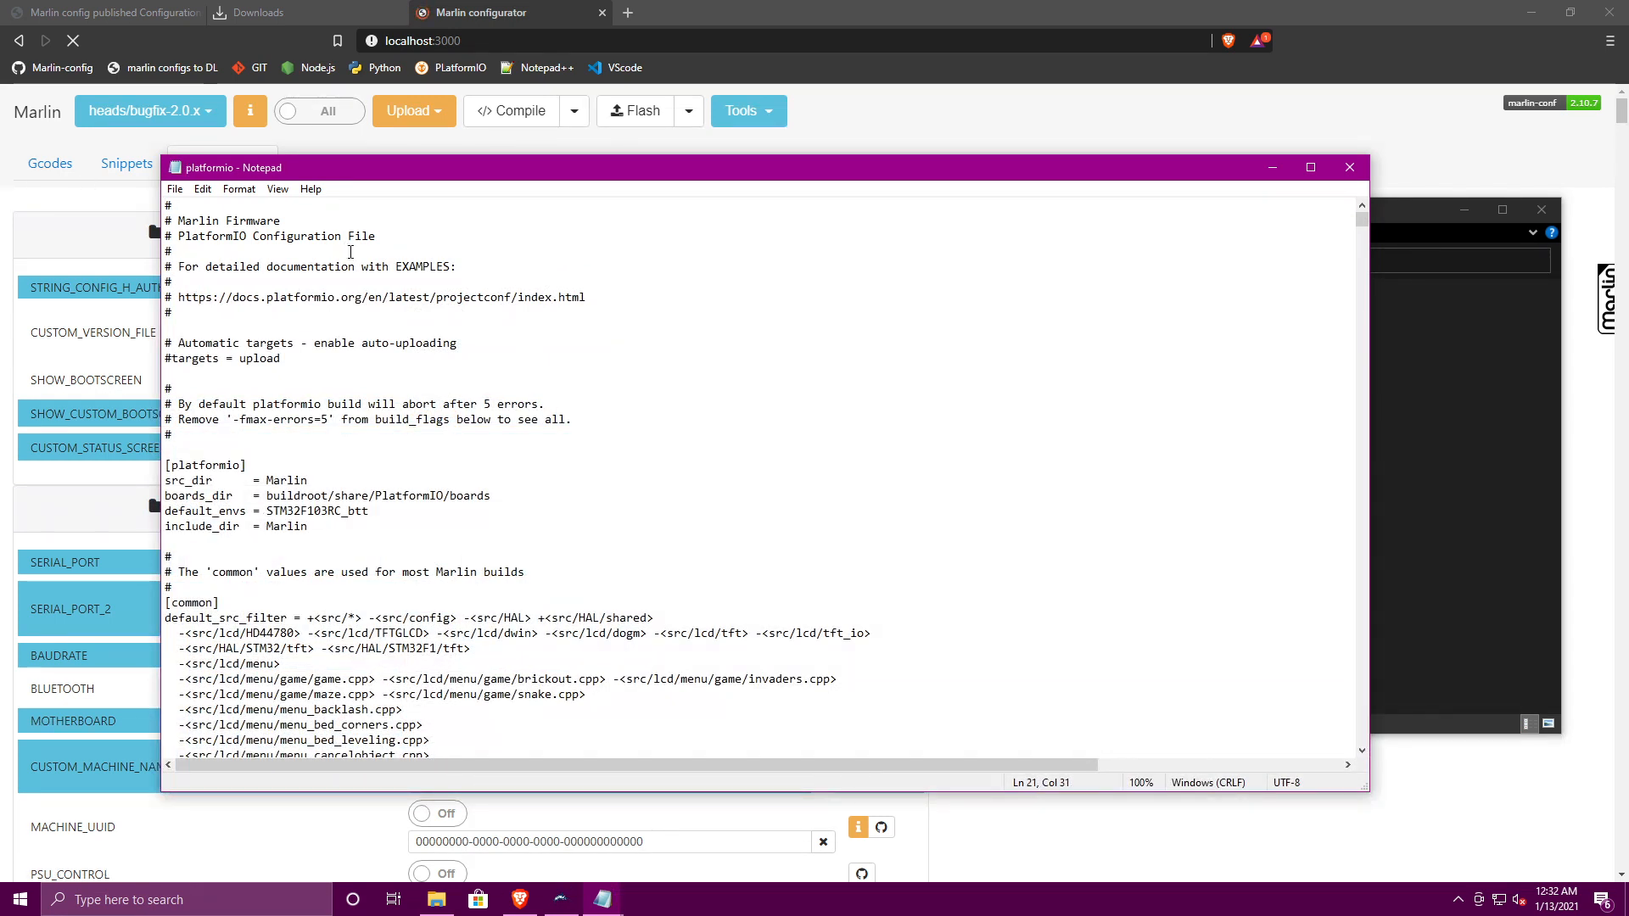
click(1349, 167)
click(909, 135)
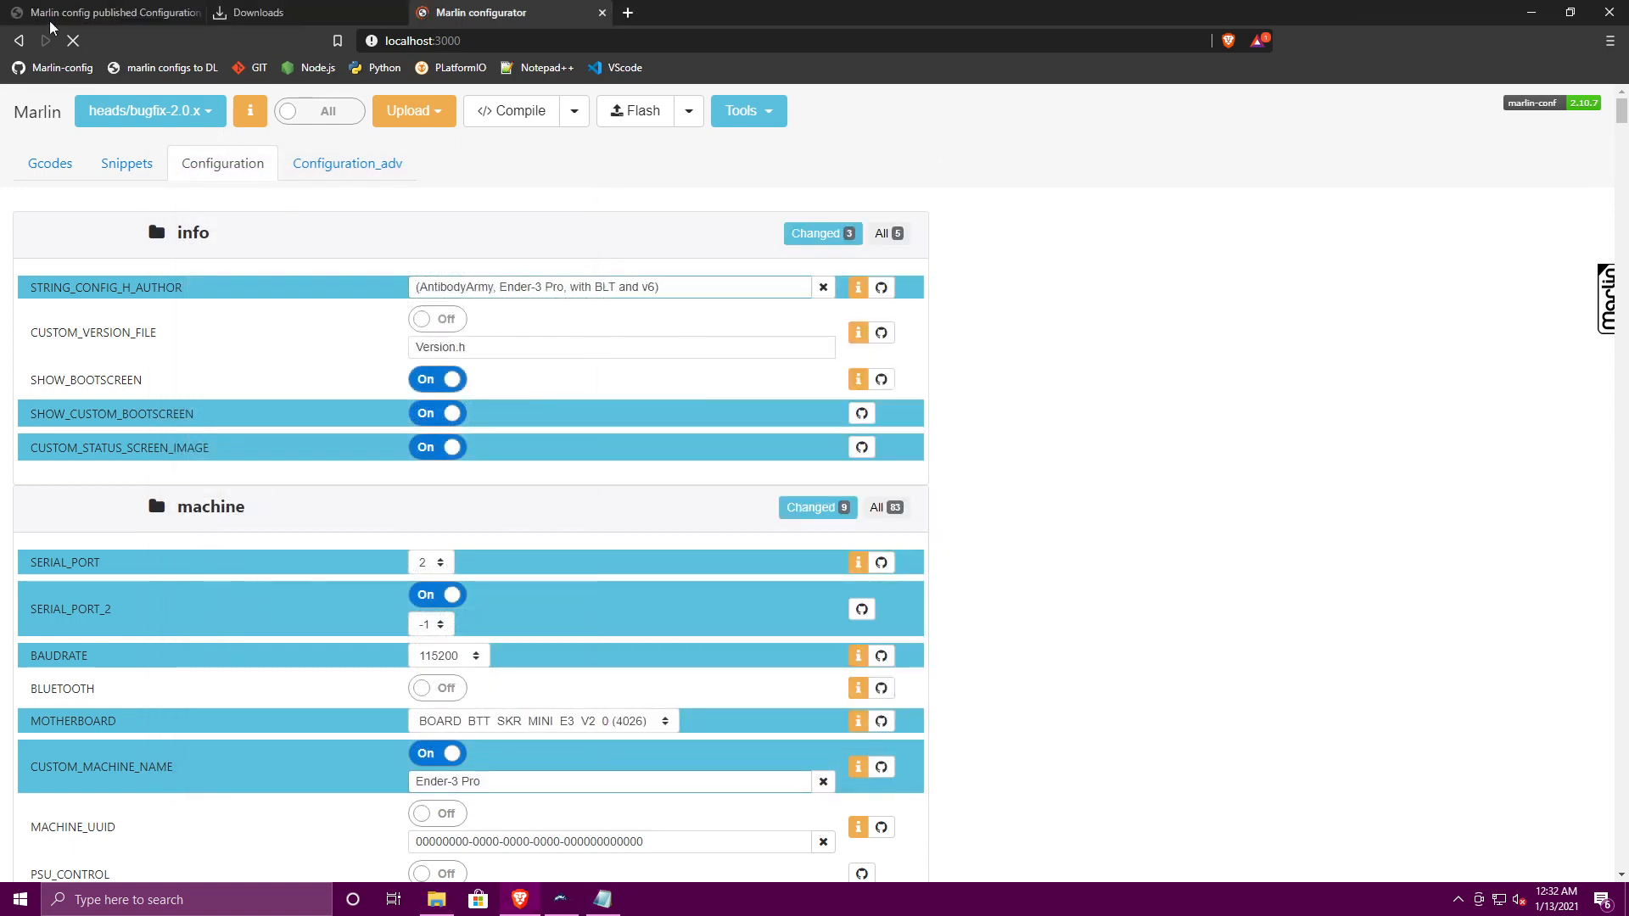
click(72, 40)
click(73, 41)
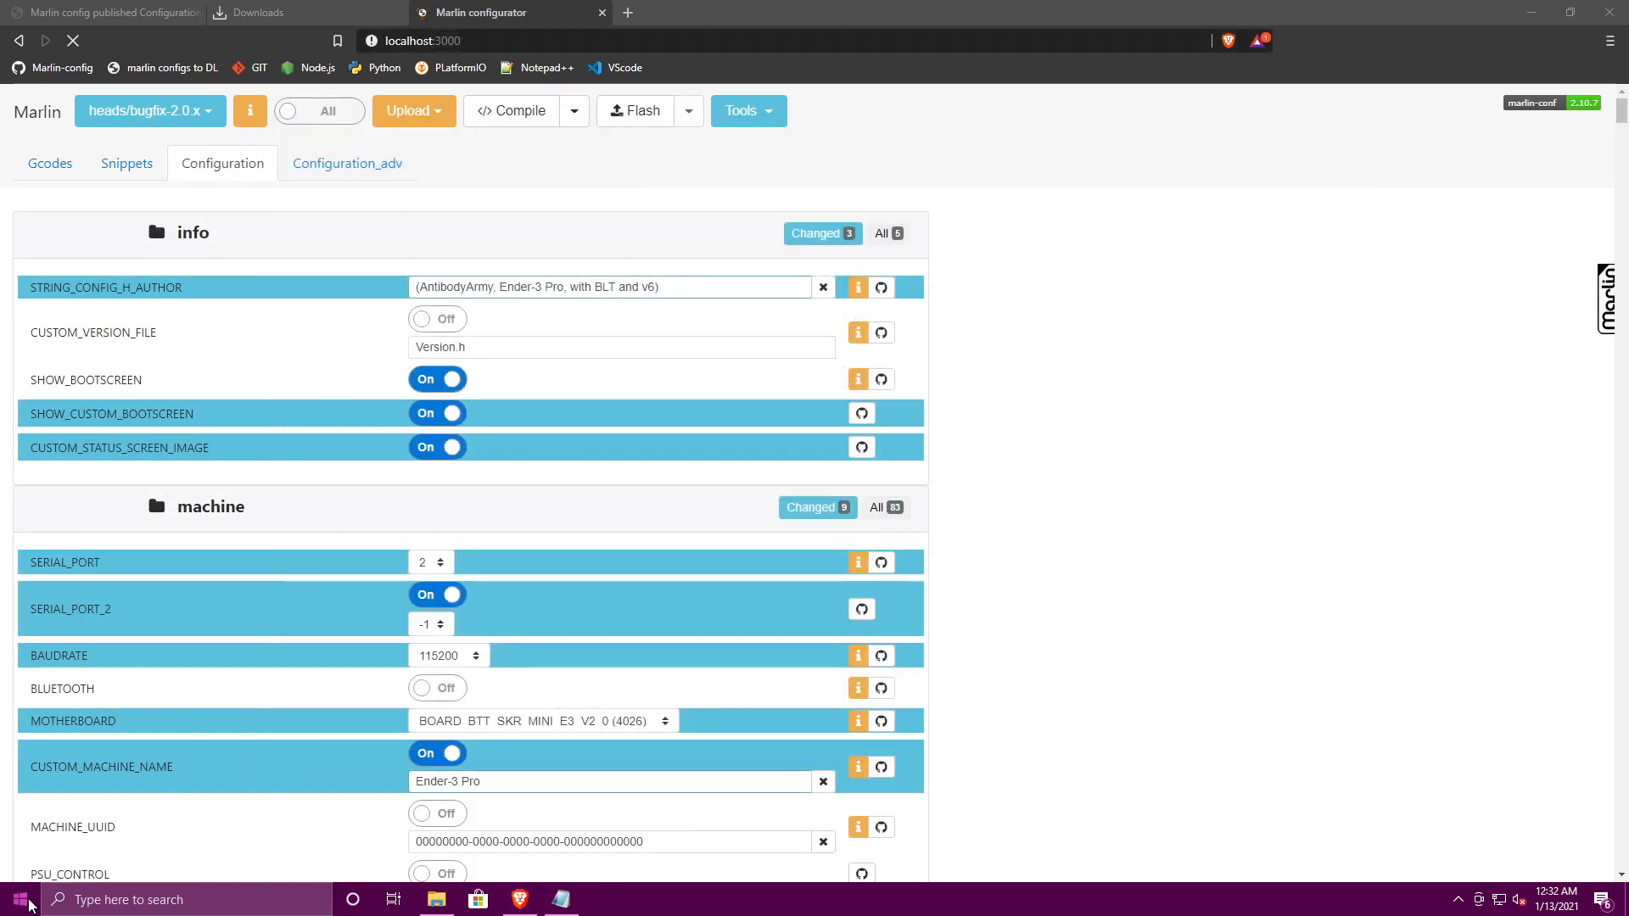
- Relaunch marlin-conf and open the Marlin folder inside Ender 3 pro 2-12-21 in it
key(super)
click(428, 429)
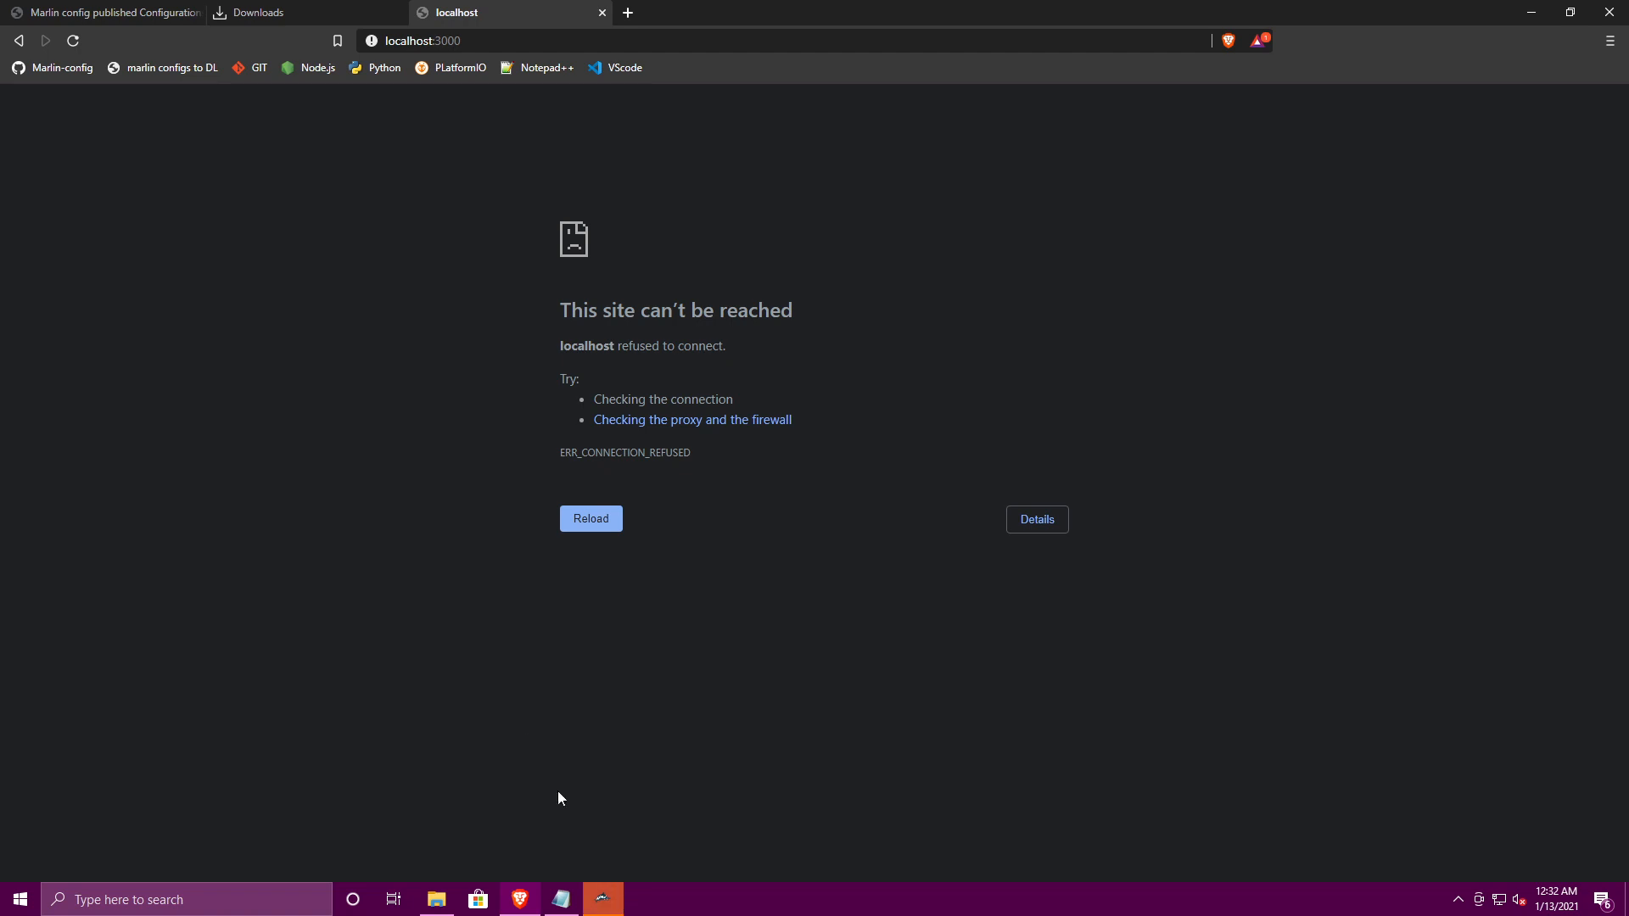
click(603, 899)
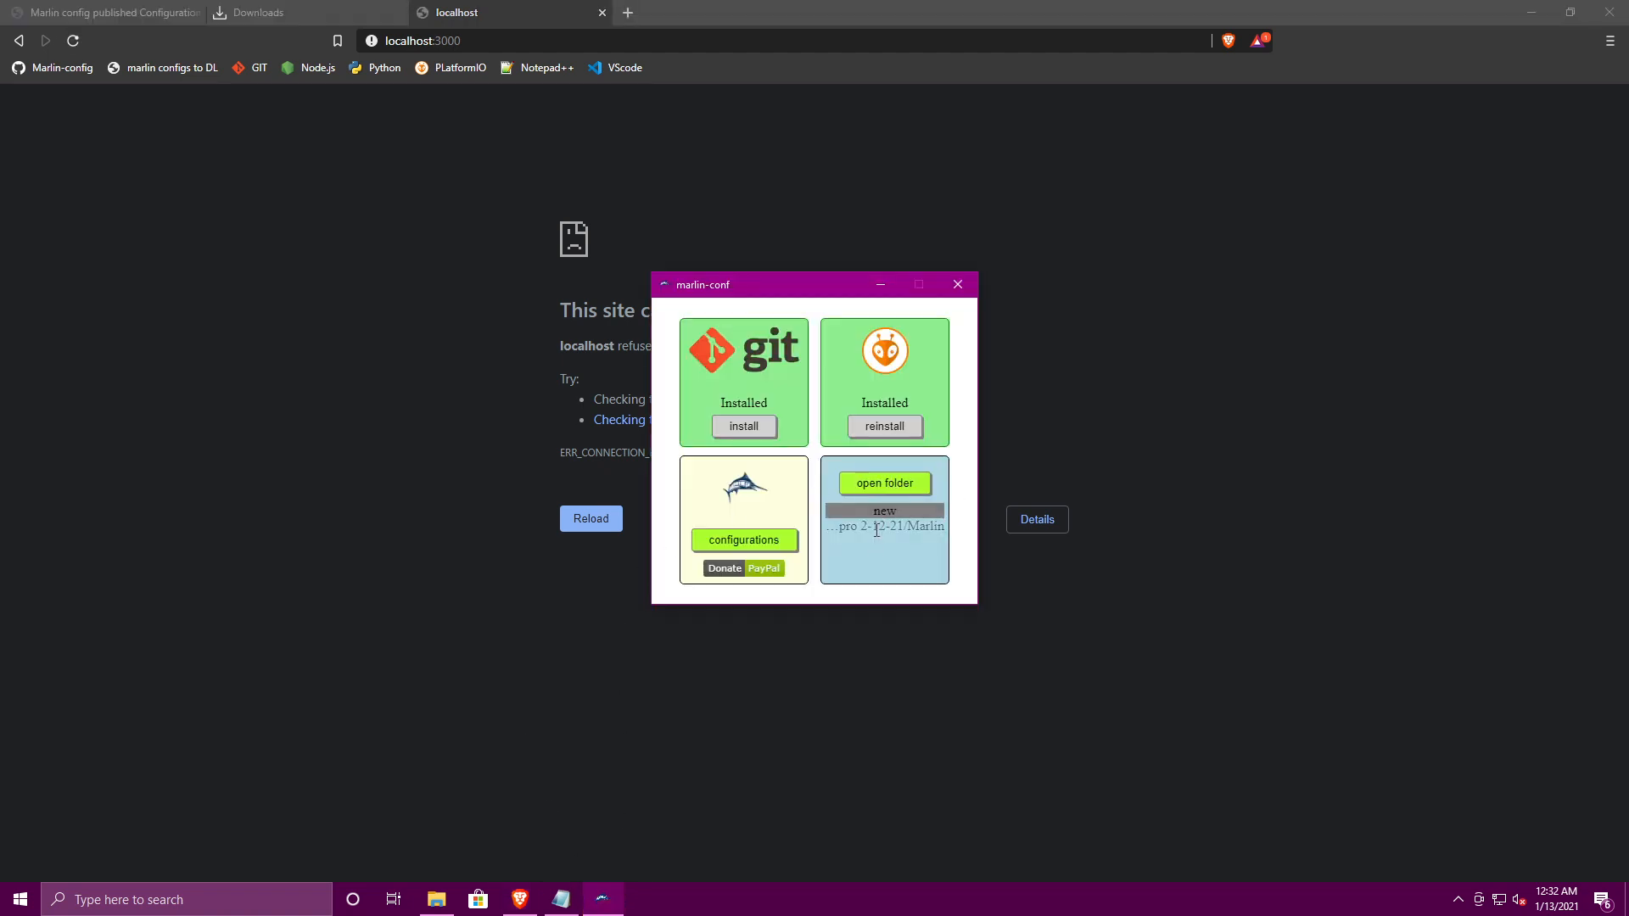
click(889, 482)
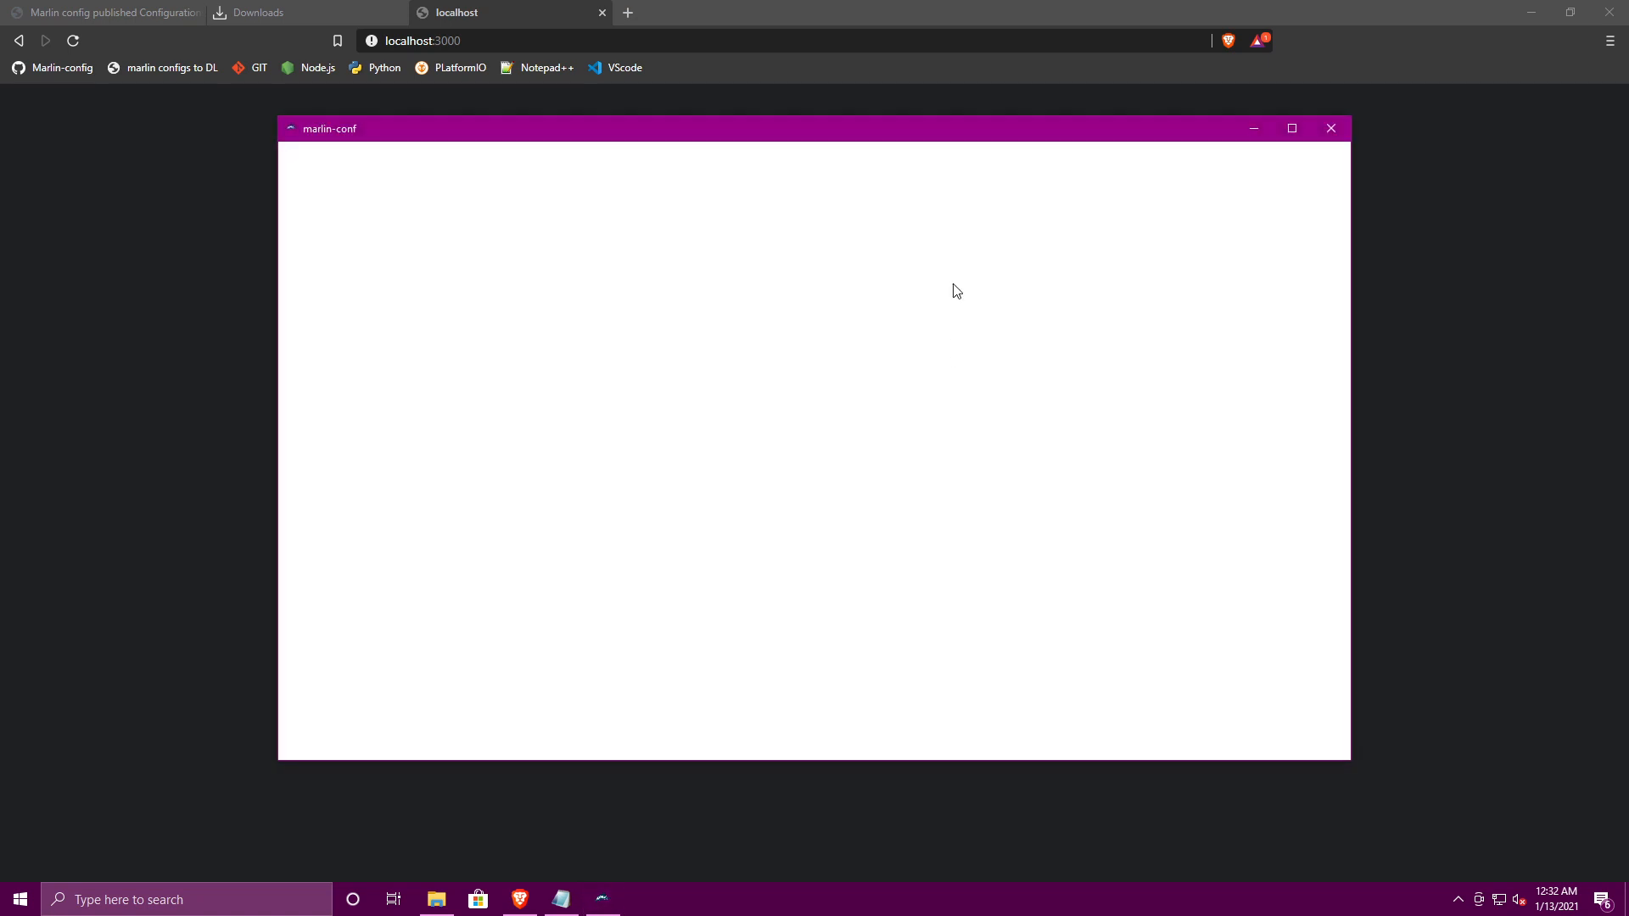
- Reload the localhost:3000 configurator page in the browser and compile the firmware with the imported configuration
click(74, 42)
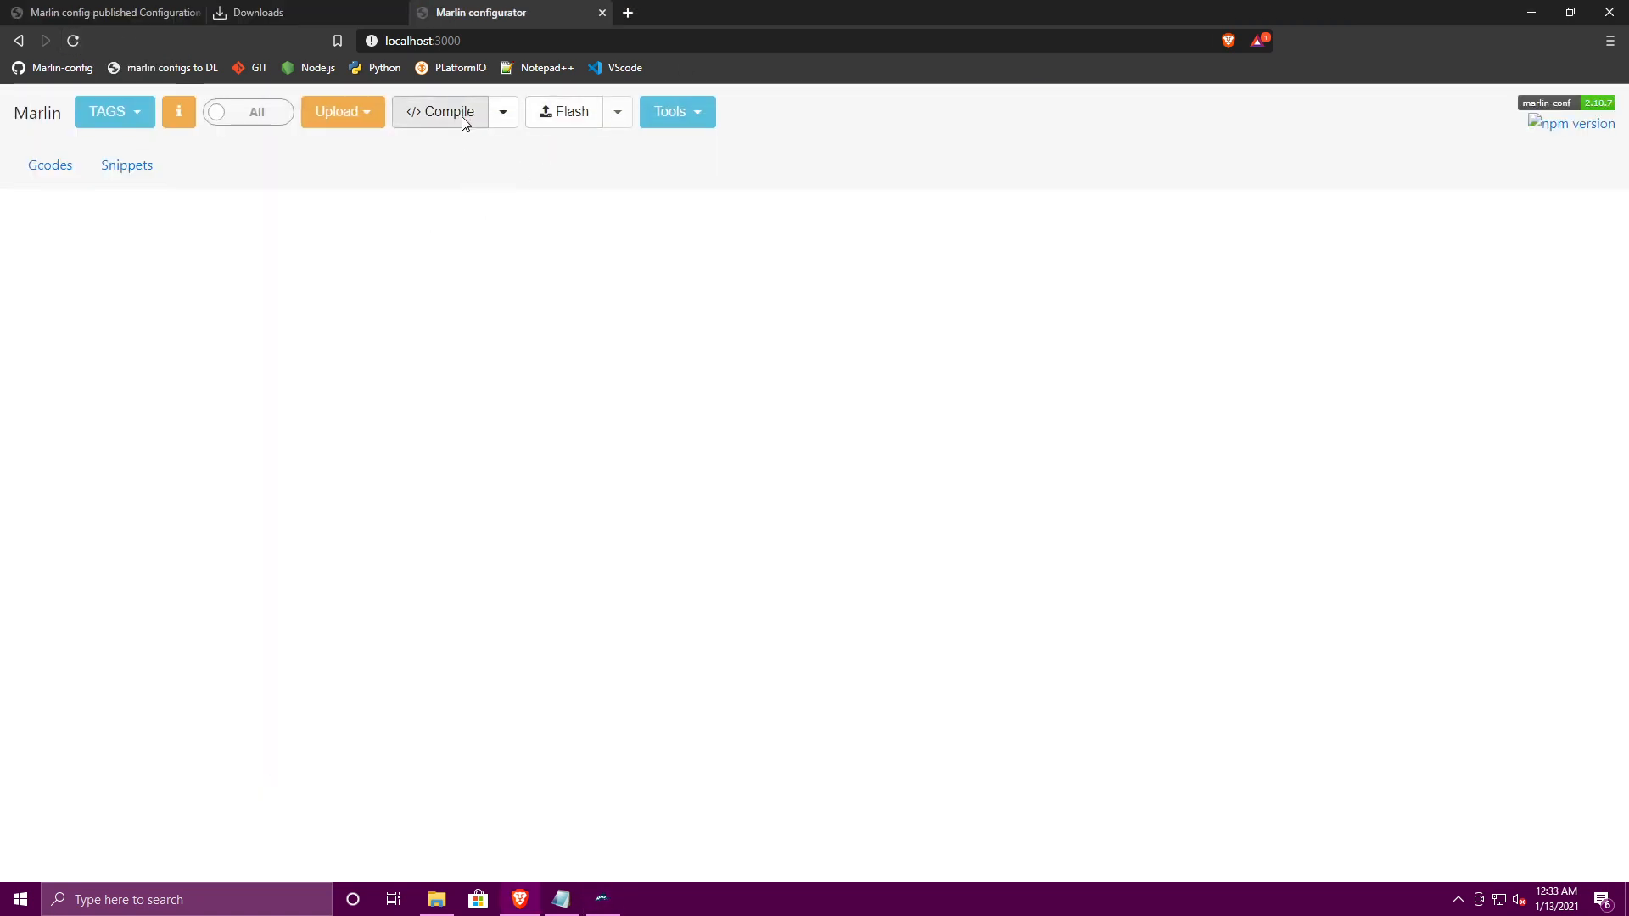
click(74, 44)
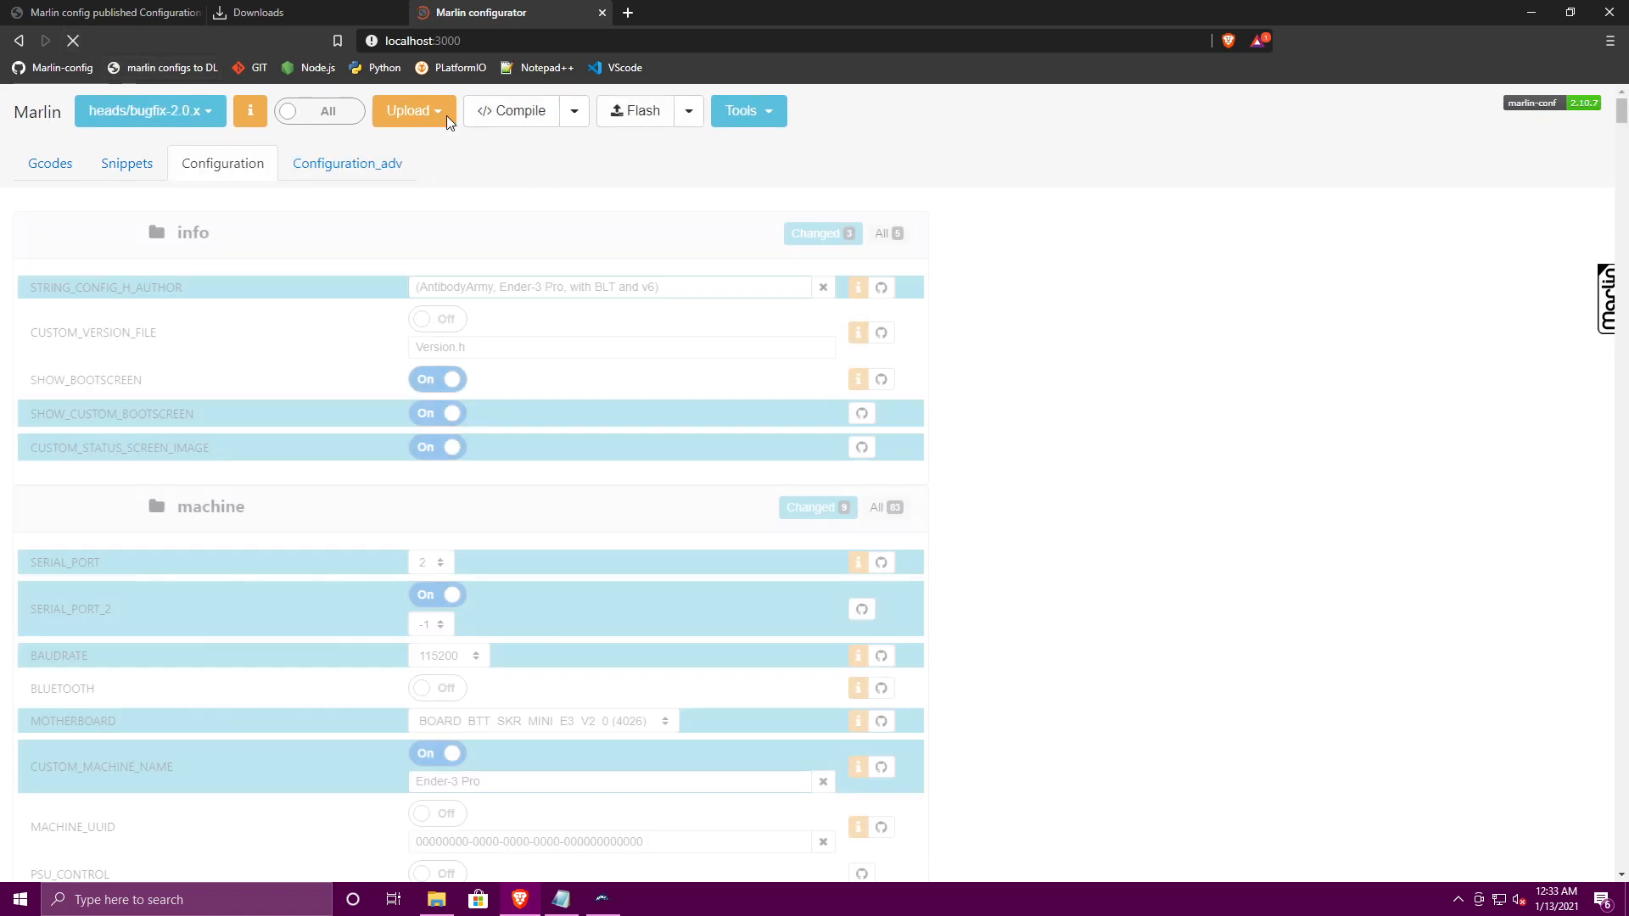
click(446, 115)
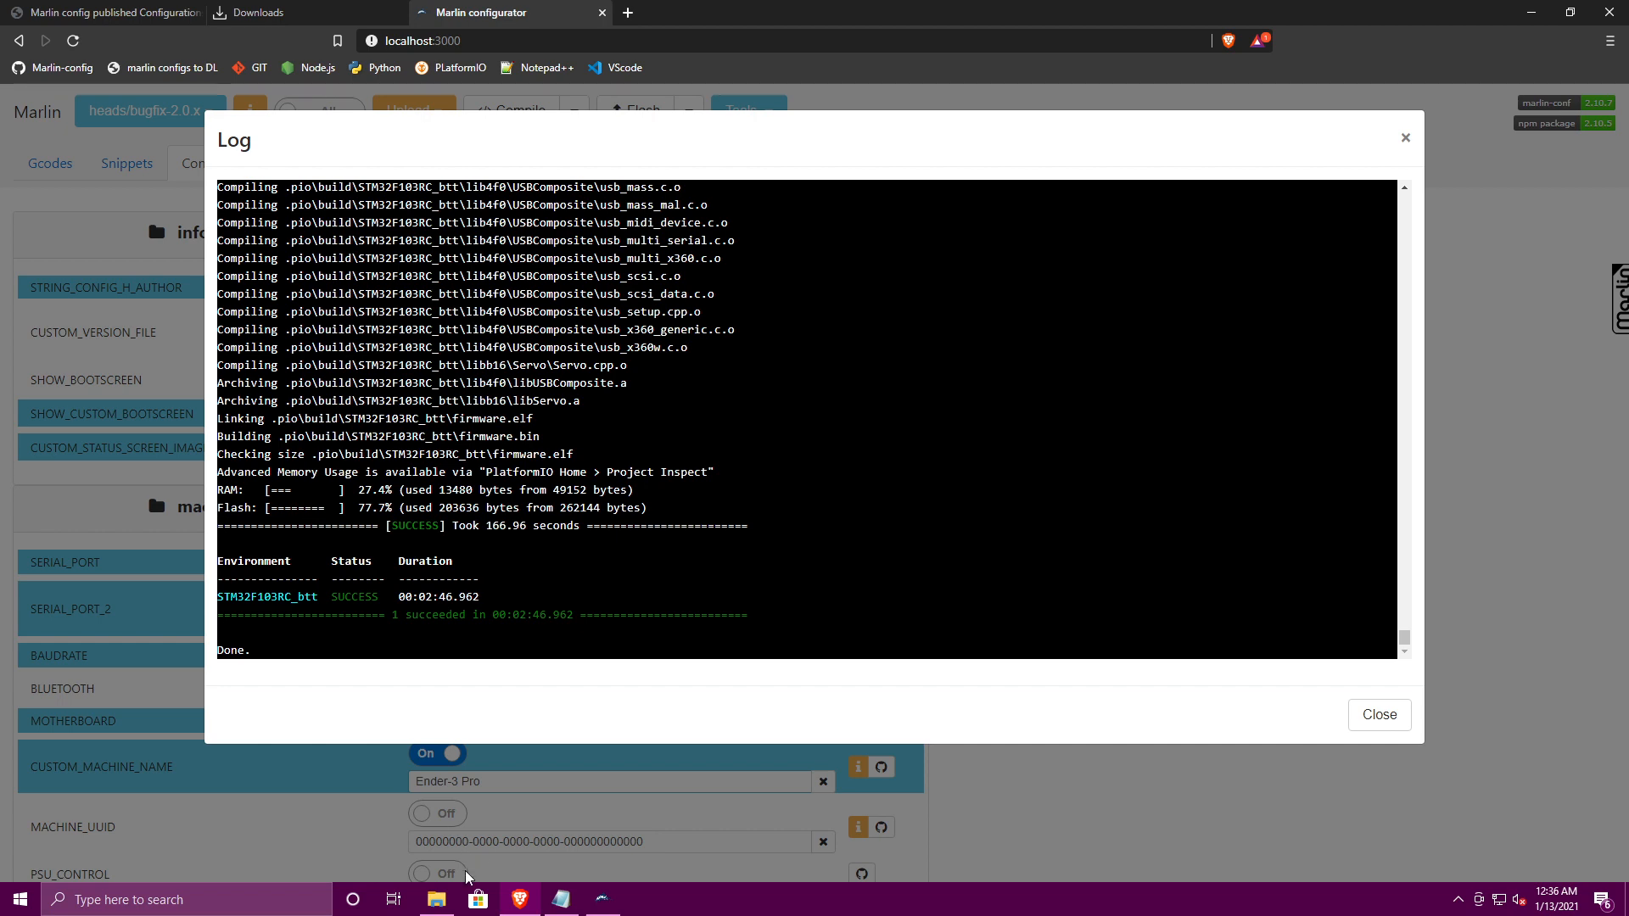
- Locate the compiled firmware.bin in the Marlin folder's .pio\build\STM32F103RC_btt subfolder, and close the file window
click(436, 900)
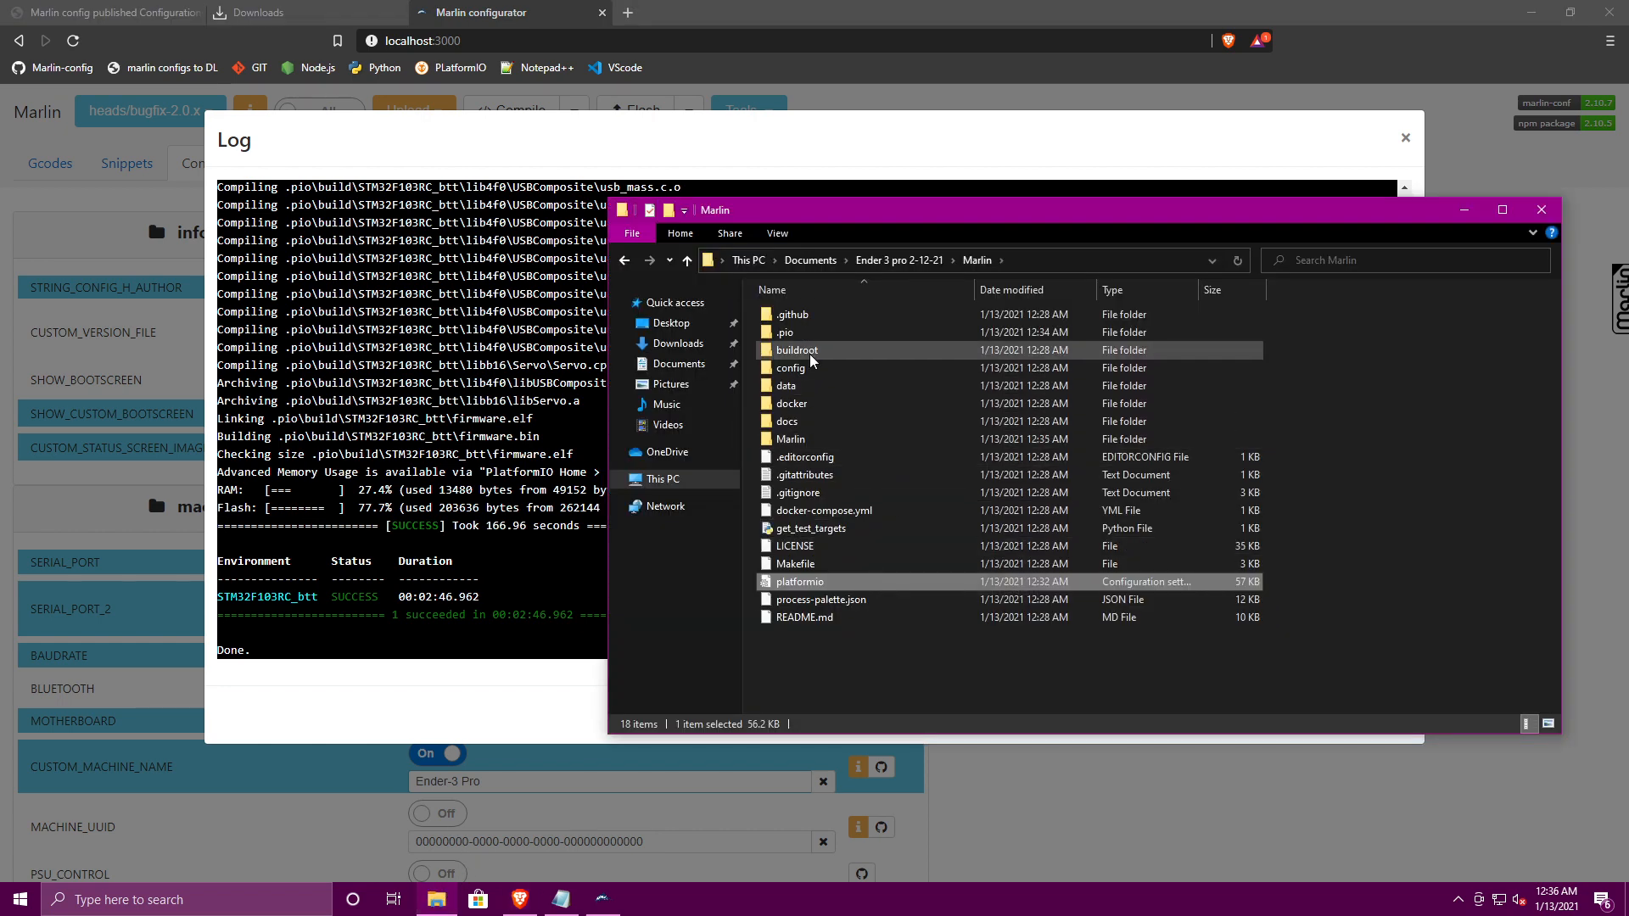
double_click(803, 332)
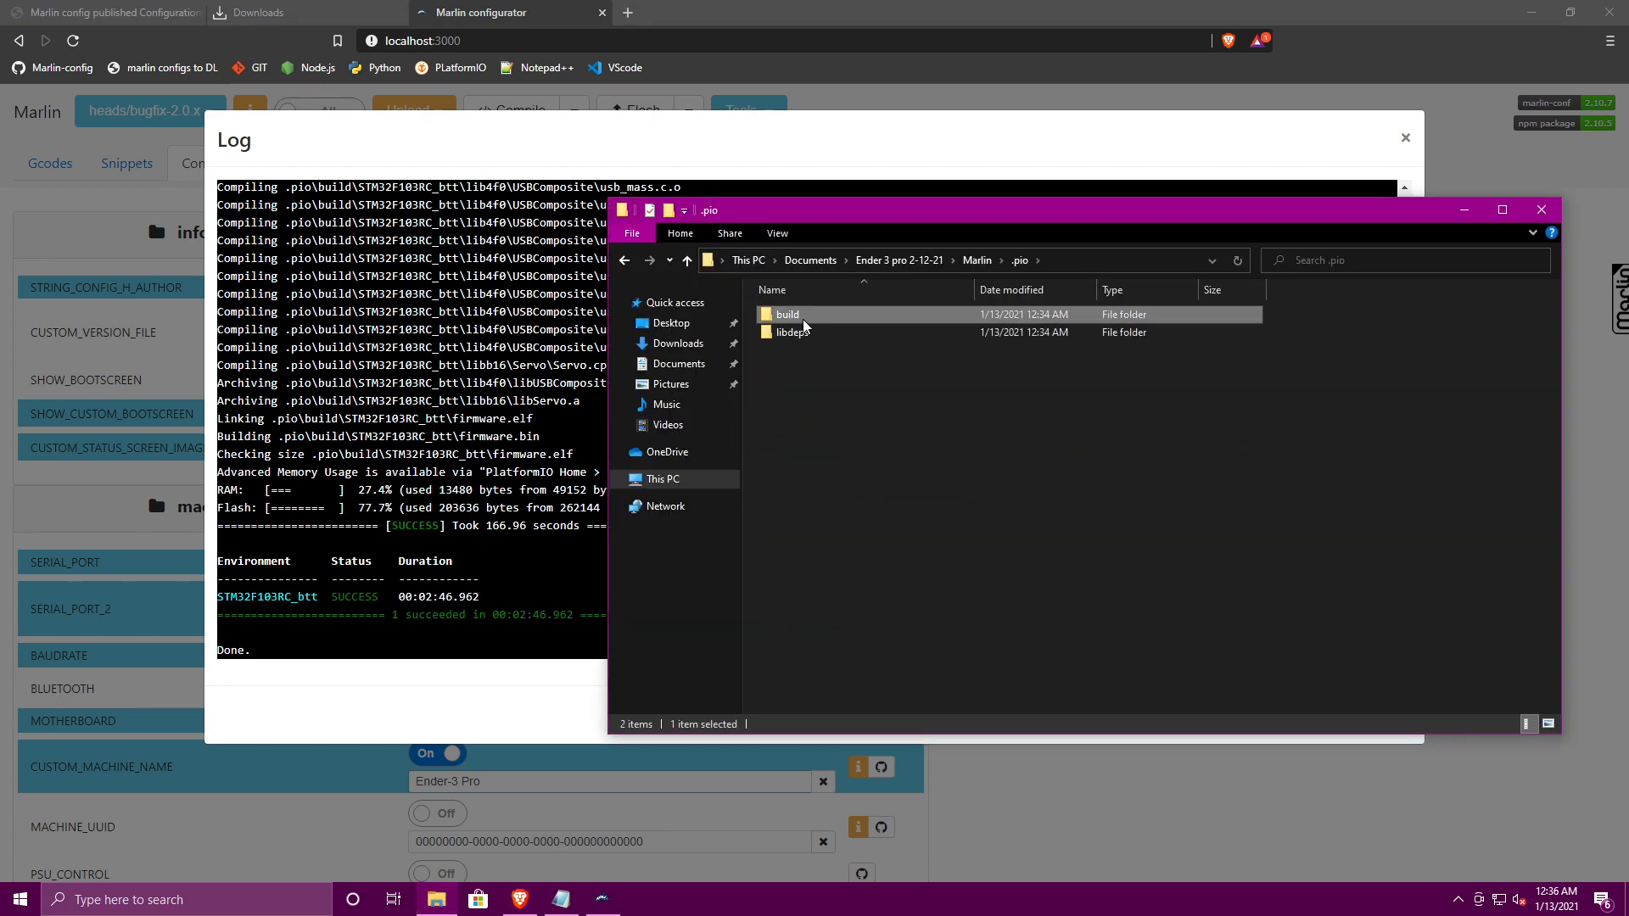
double_click(793, 317)
double_click(810, 315)
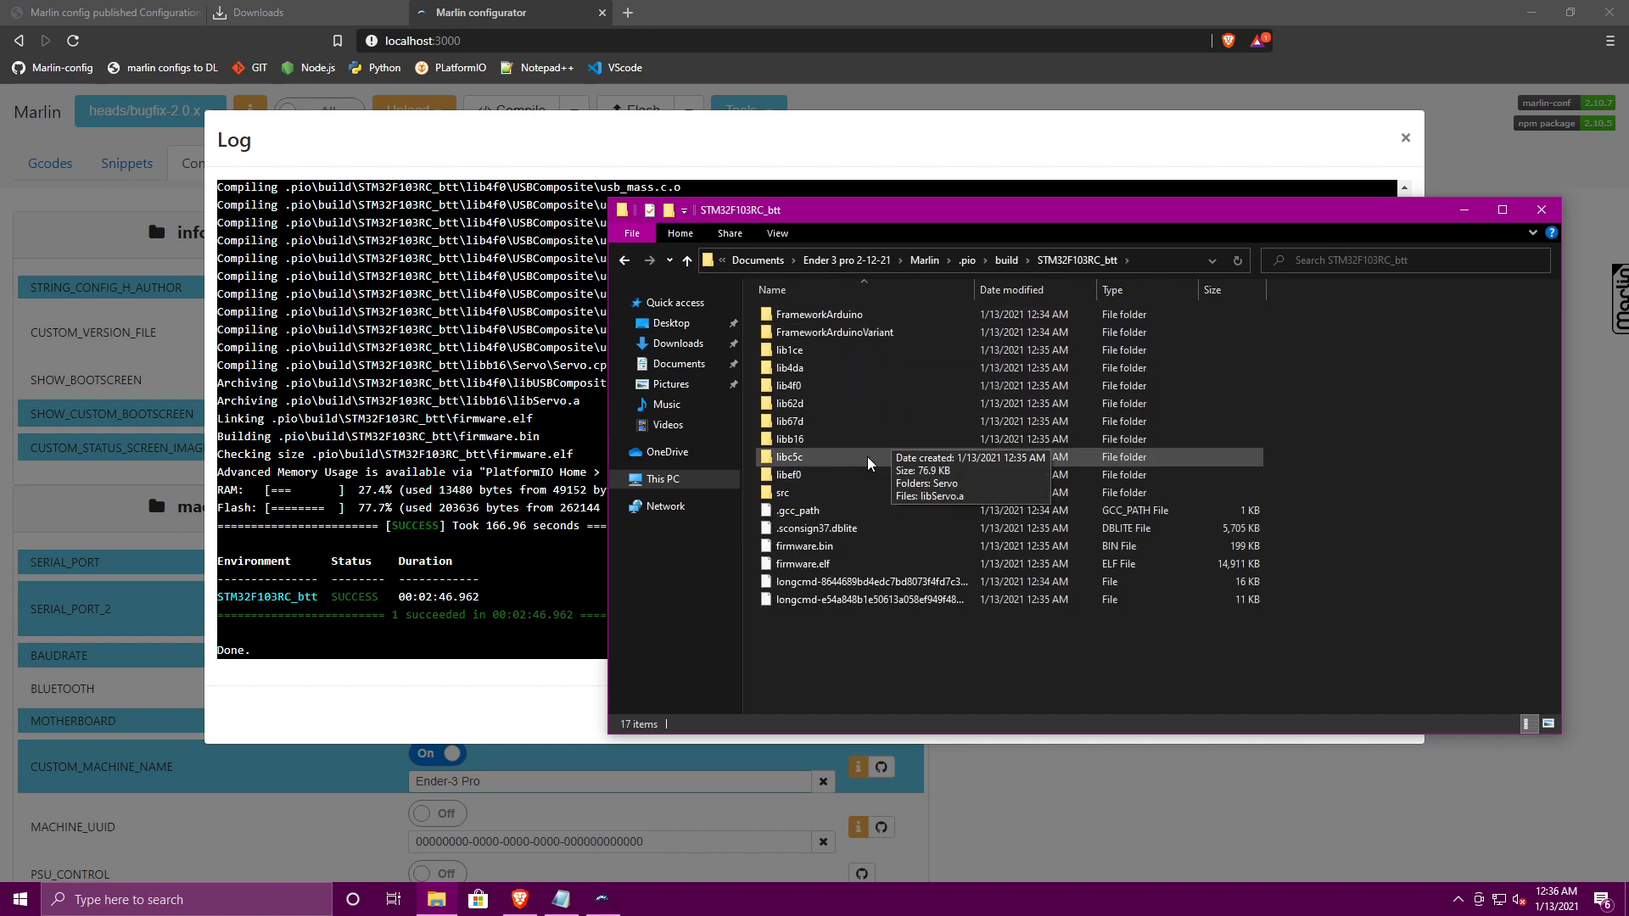
click(862, 547)
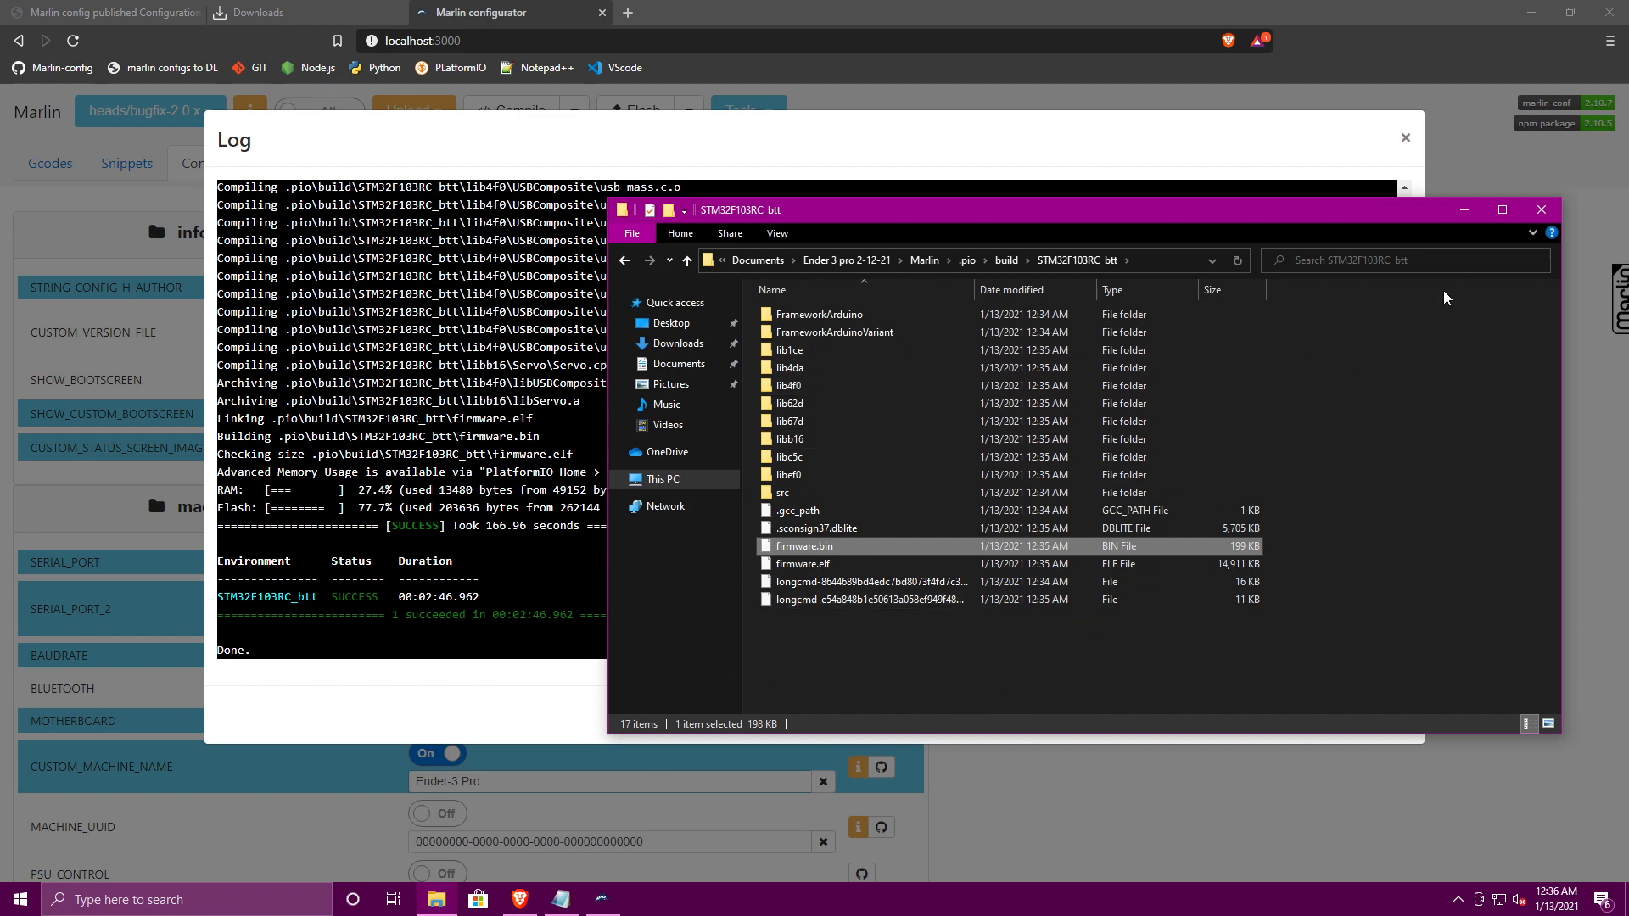
click(1542, 212)
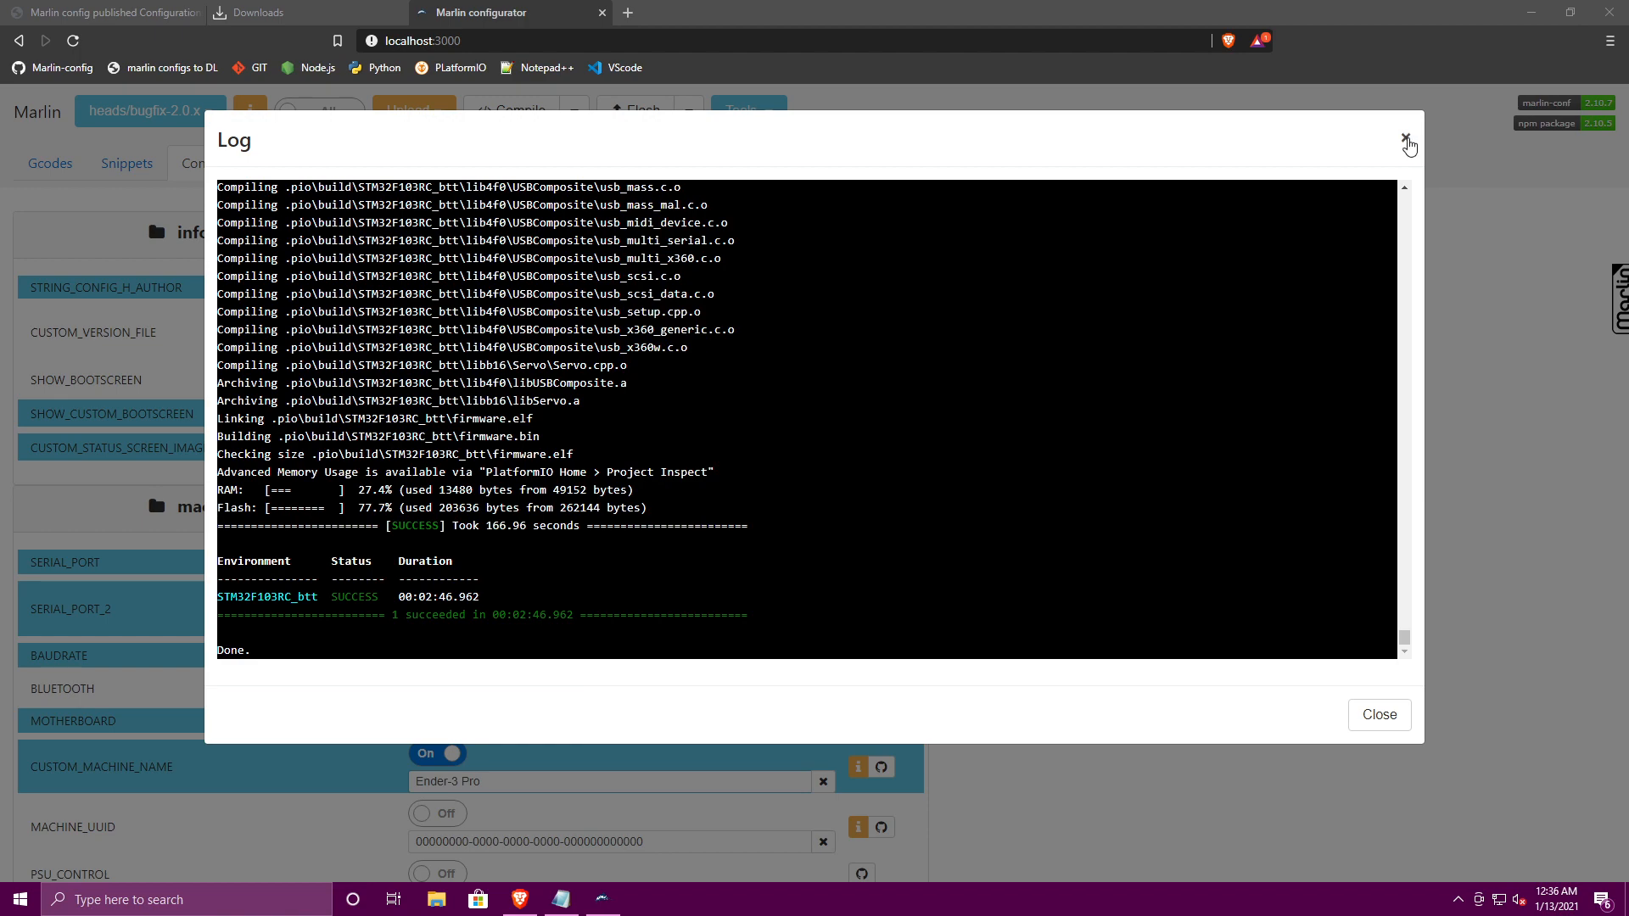
- Close the build log, all open browser tabs and the leftover platformio Notepad window
click(1406, 137)
click(602, 12)
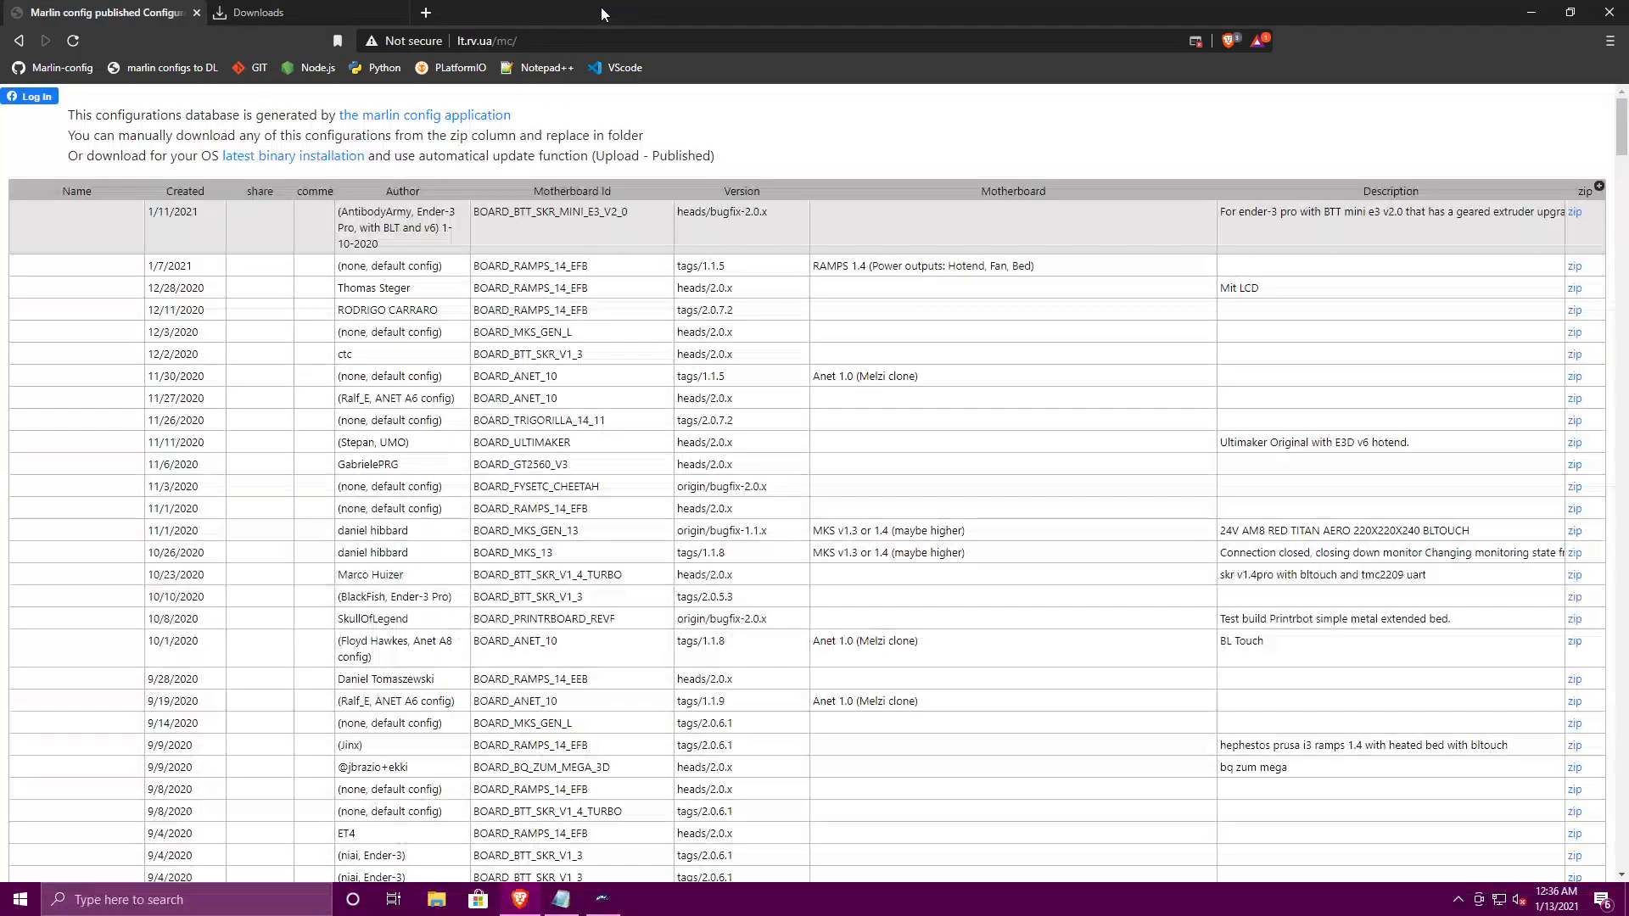
click(196, 12)
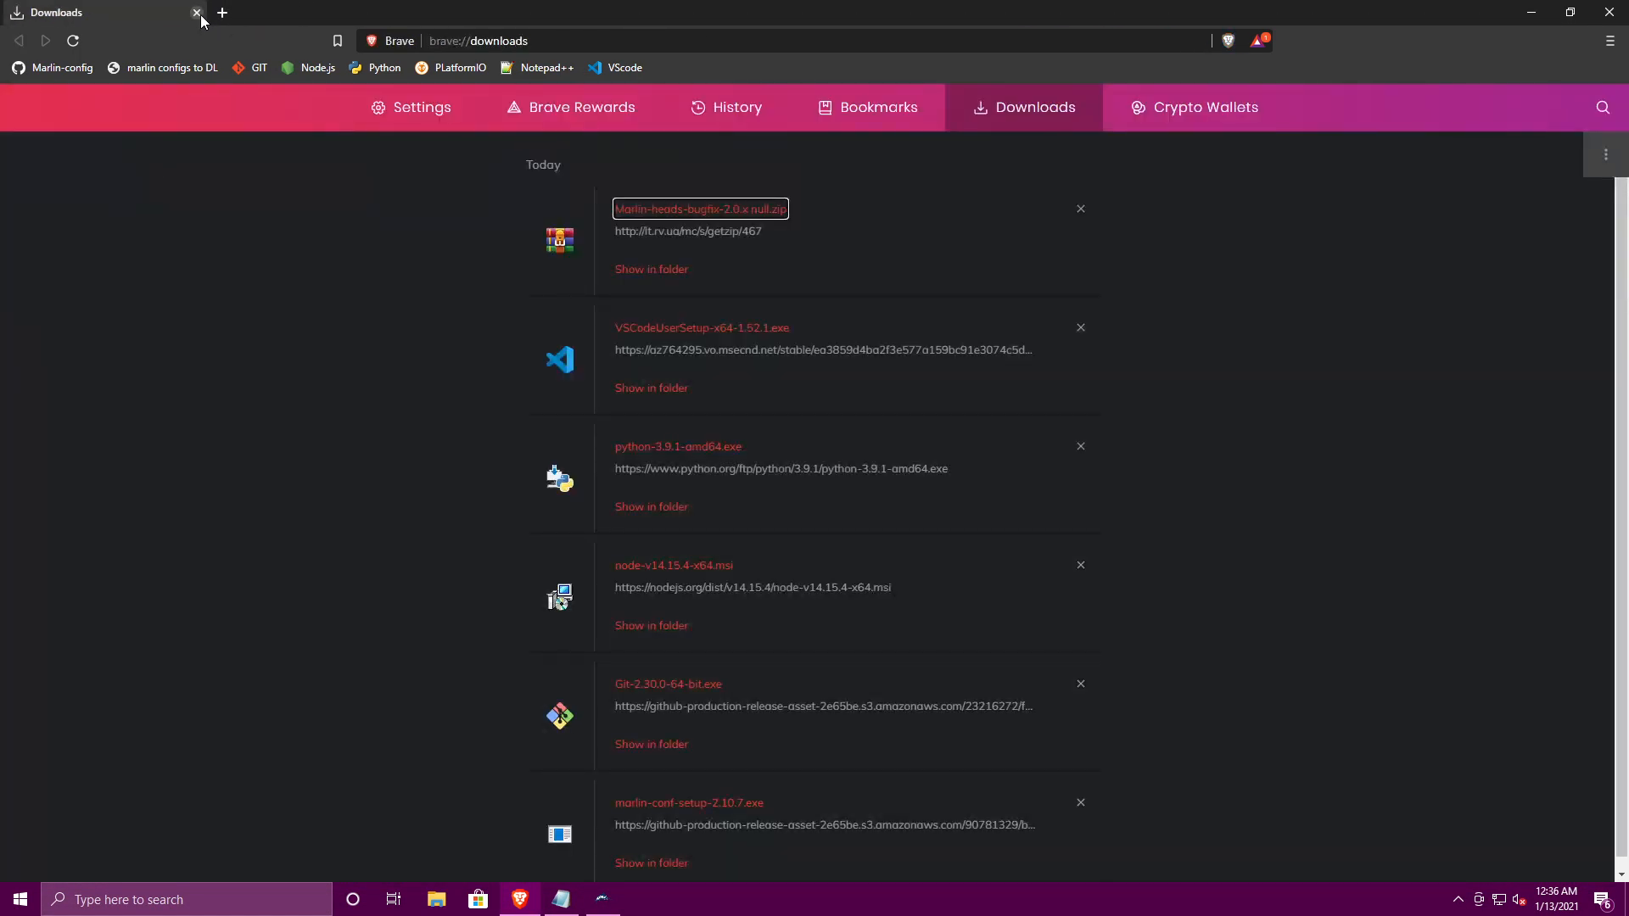
click(196, 12)
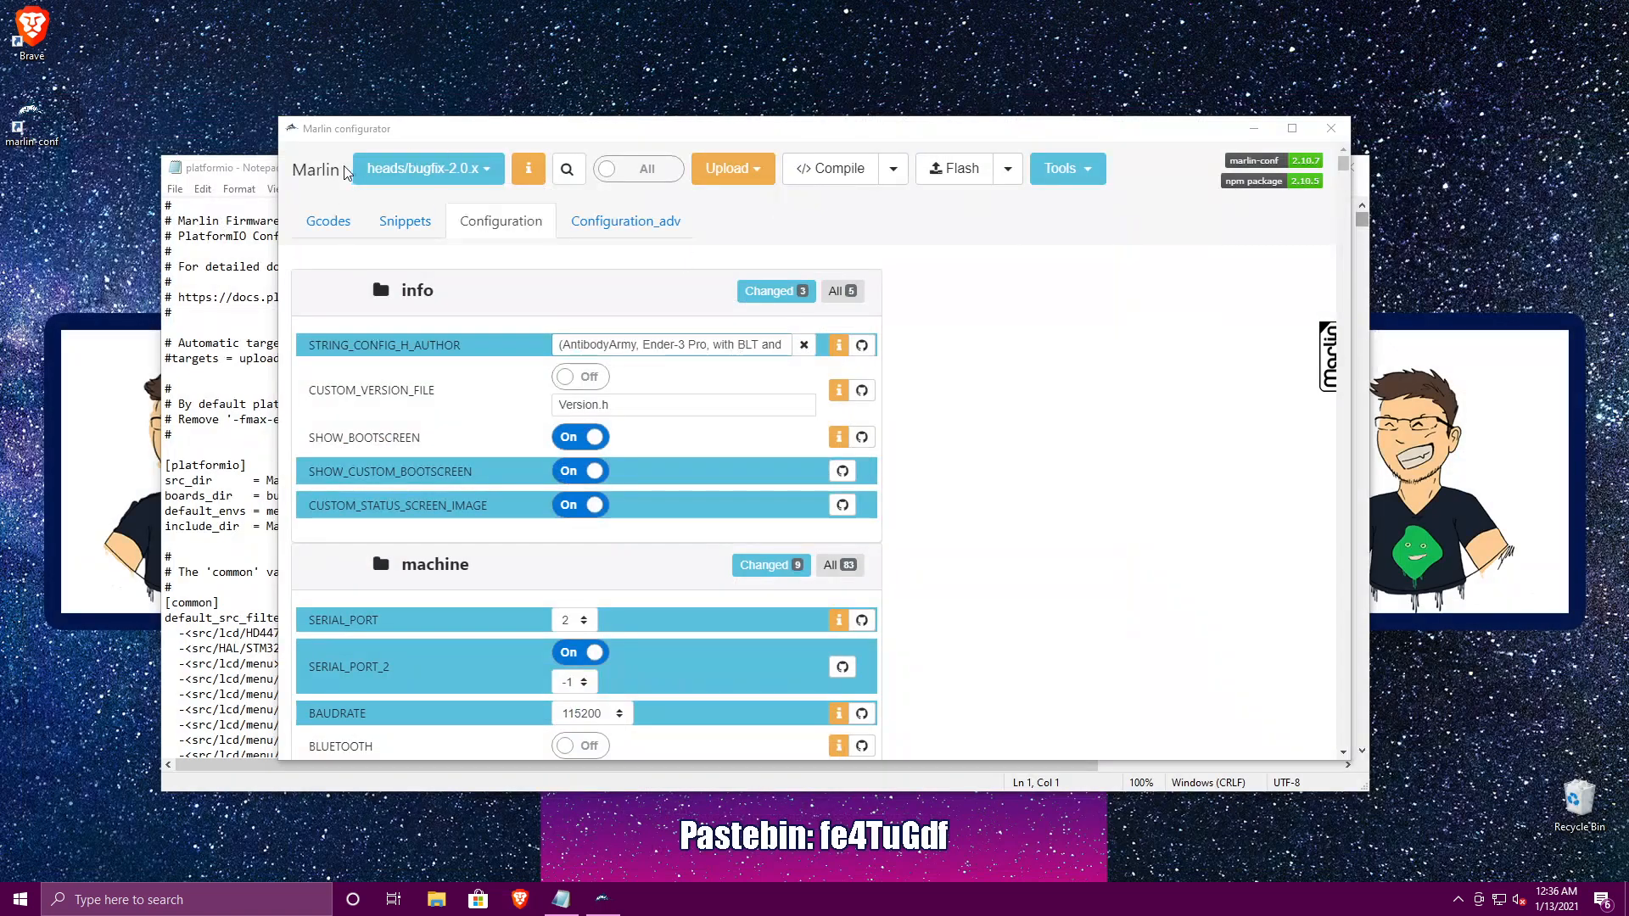
click(263, 161)
click(1349, 168)
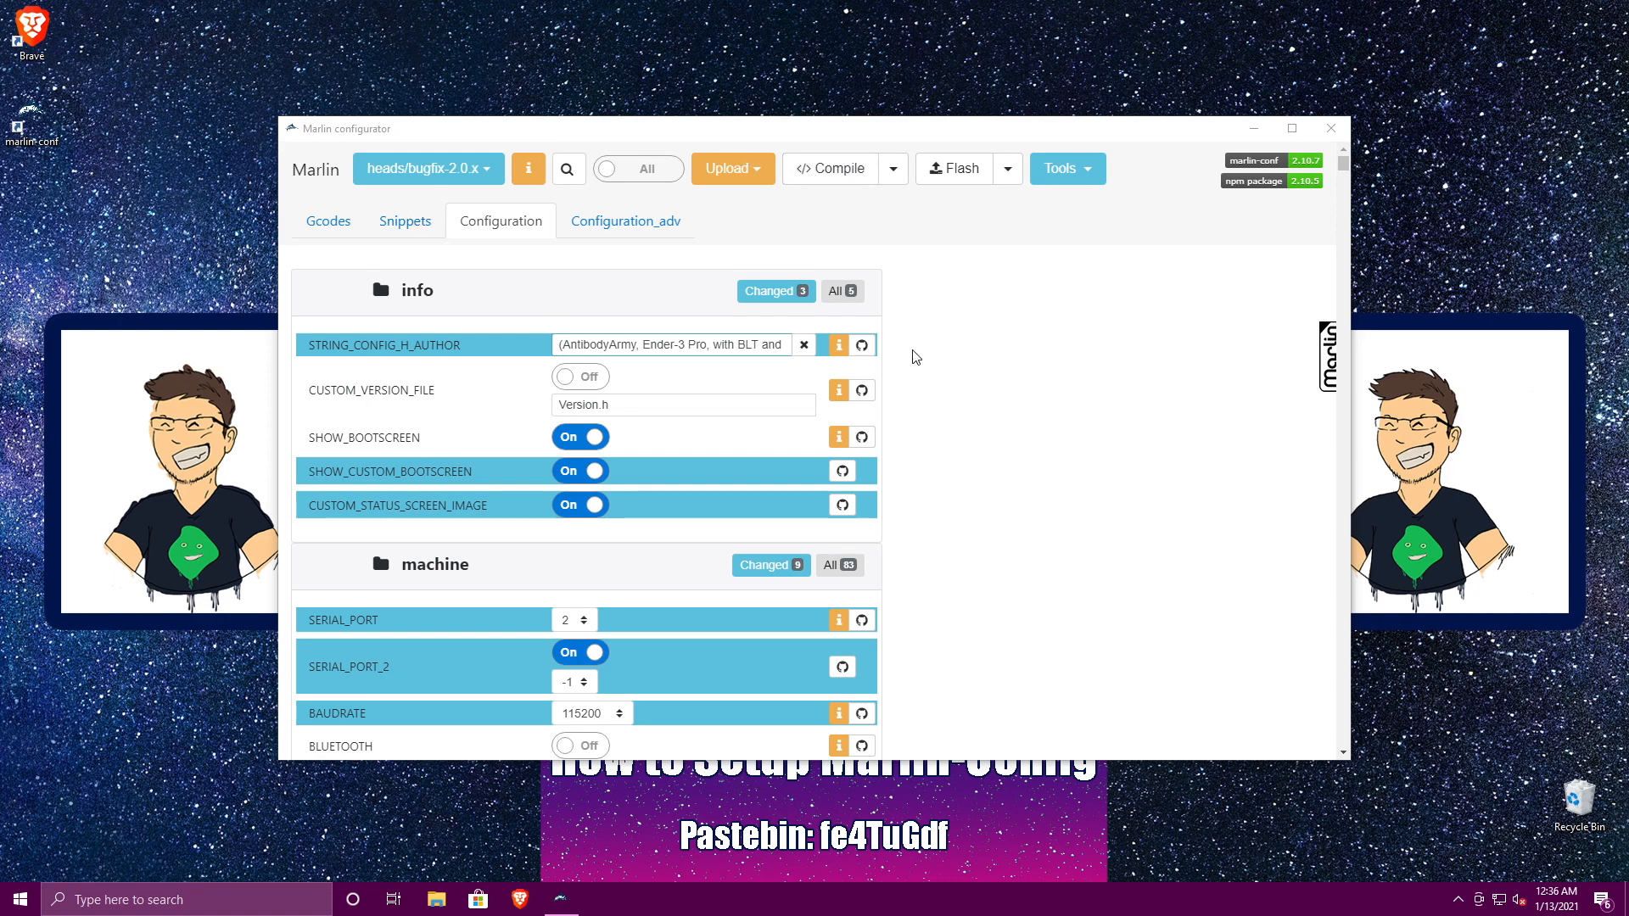
- Show the firmware documentation for the SHOW_BOOTSCREEN setting and glance over the machine settings
click(839, 390)
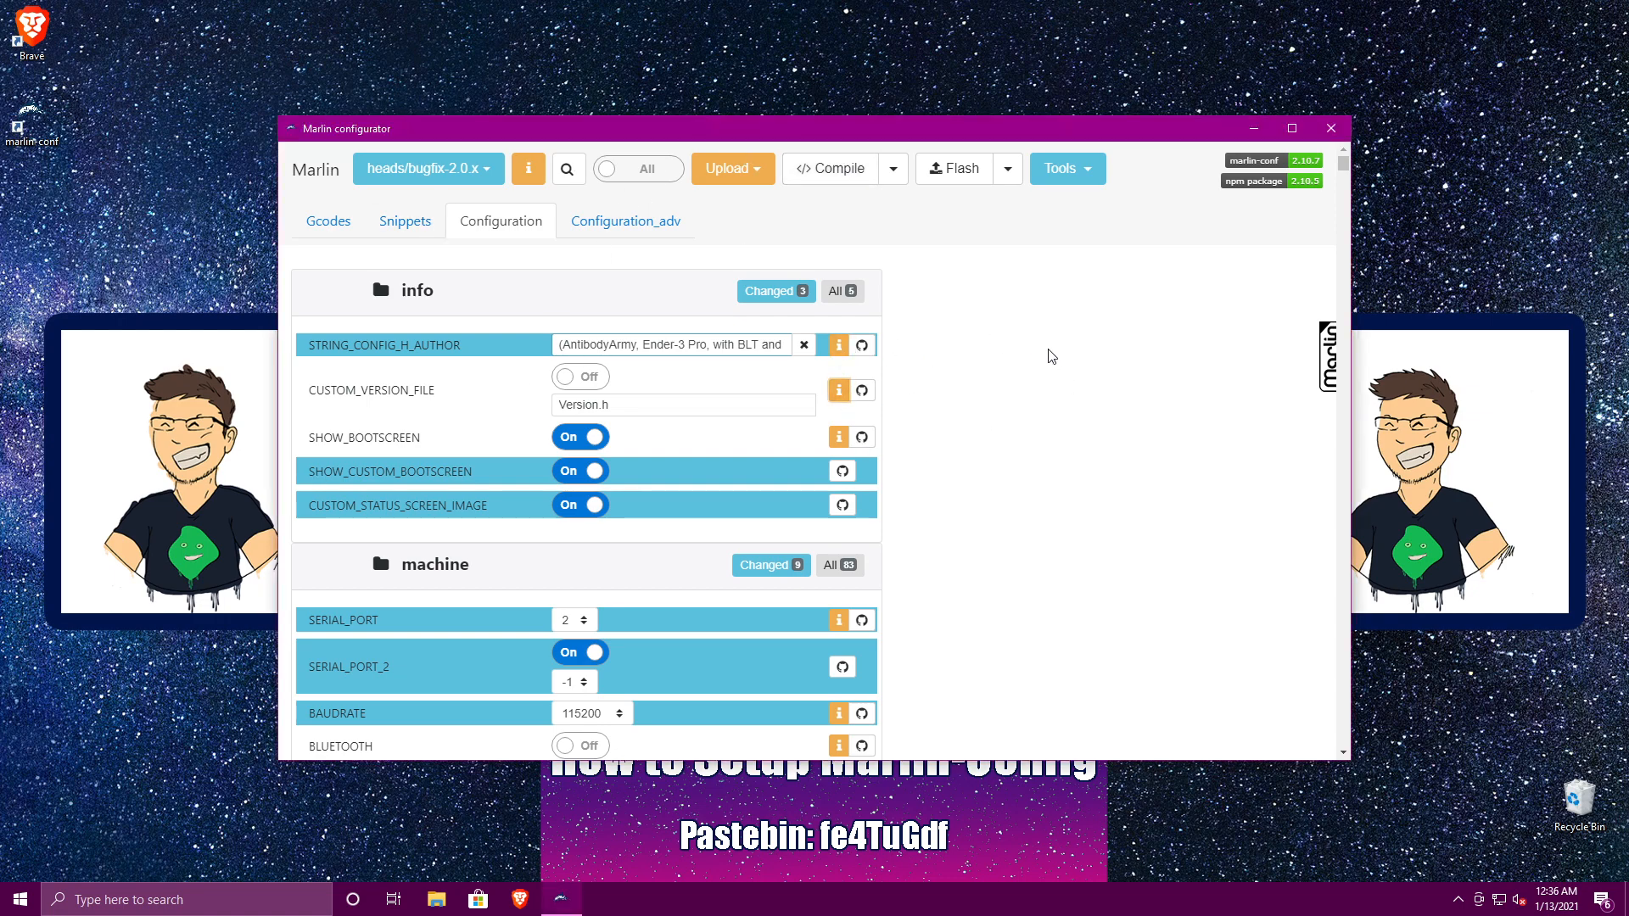
click(840, 437)
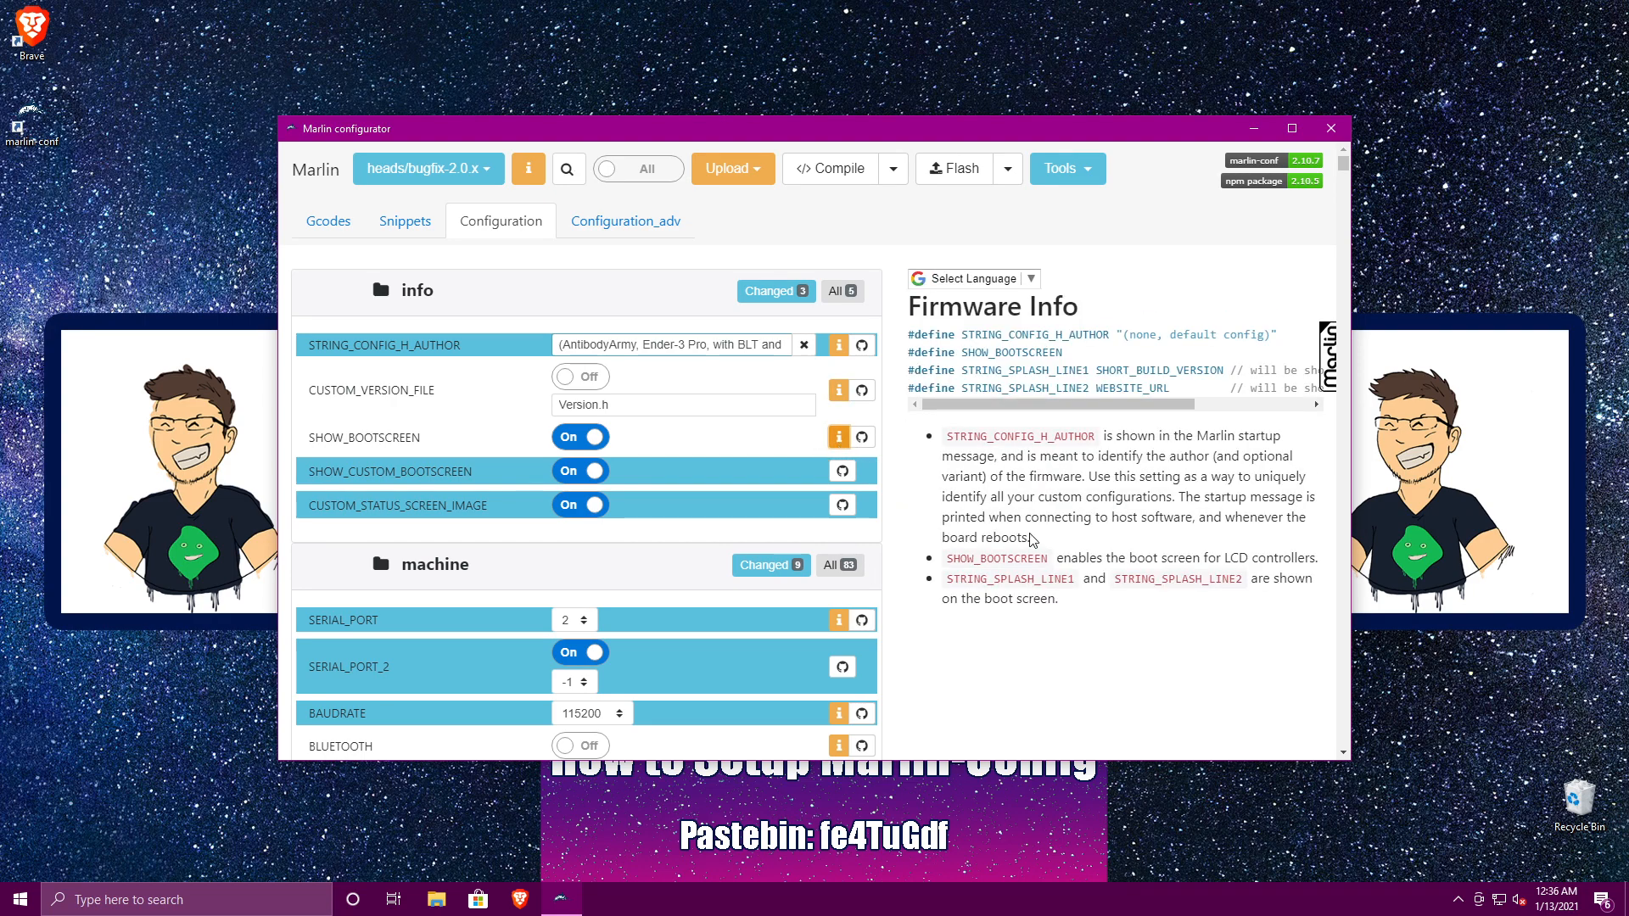
scroll(848, 551, down, 2)
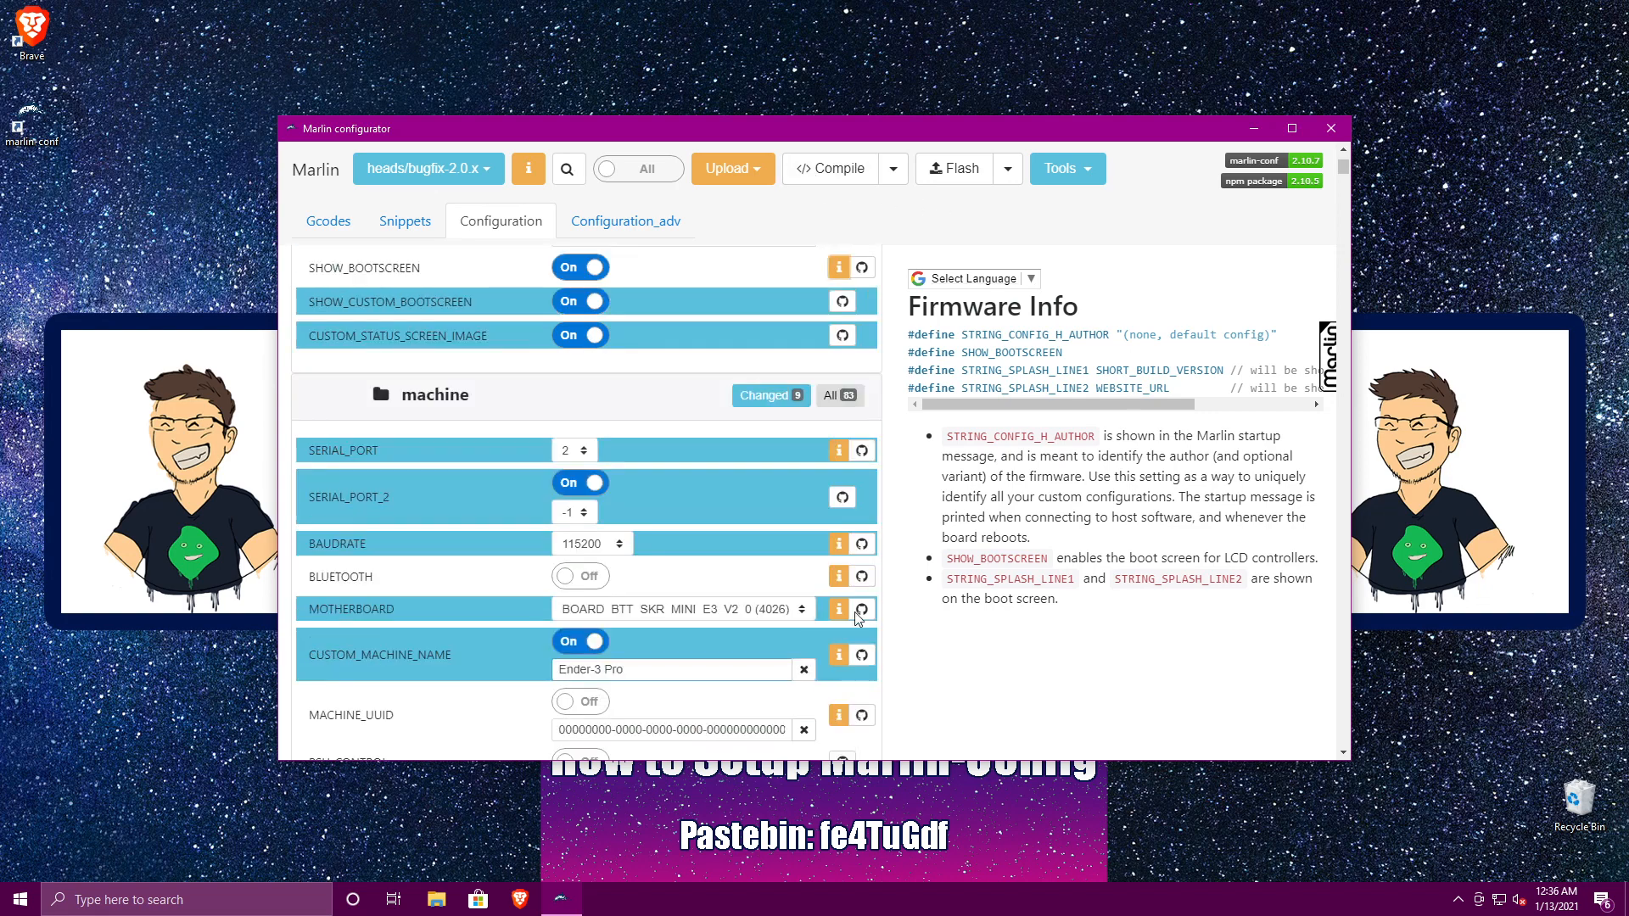
scroll(521, 551, up, 2)
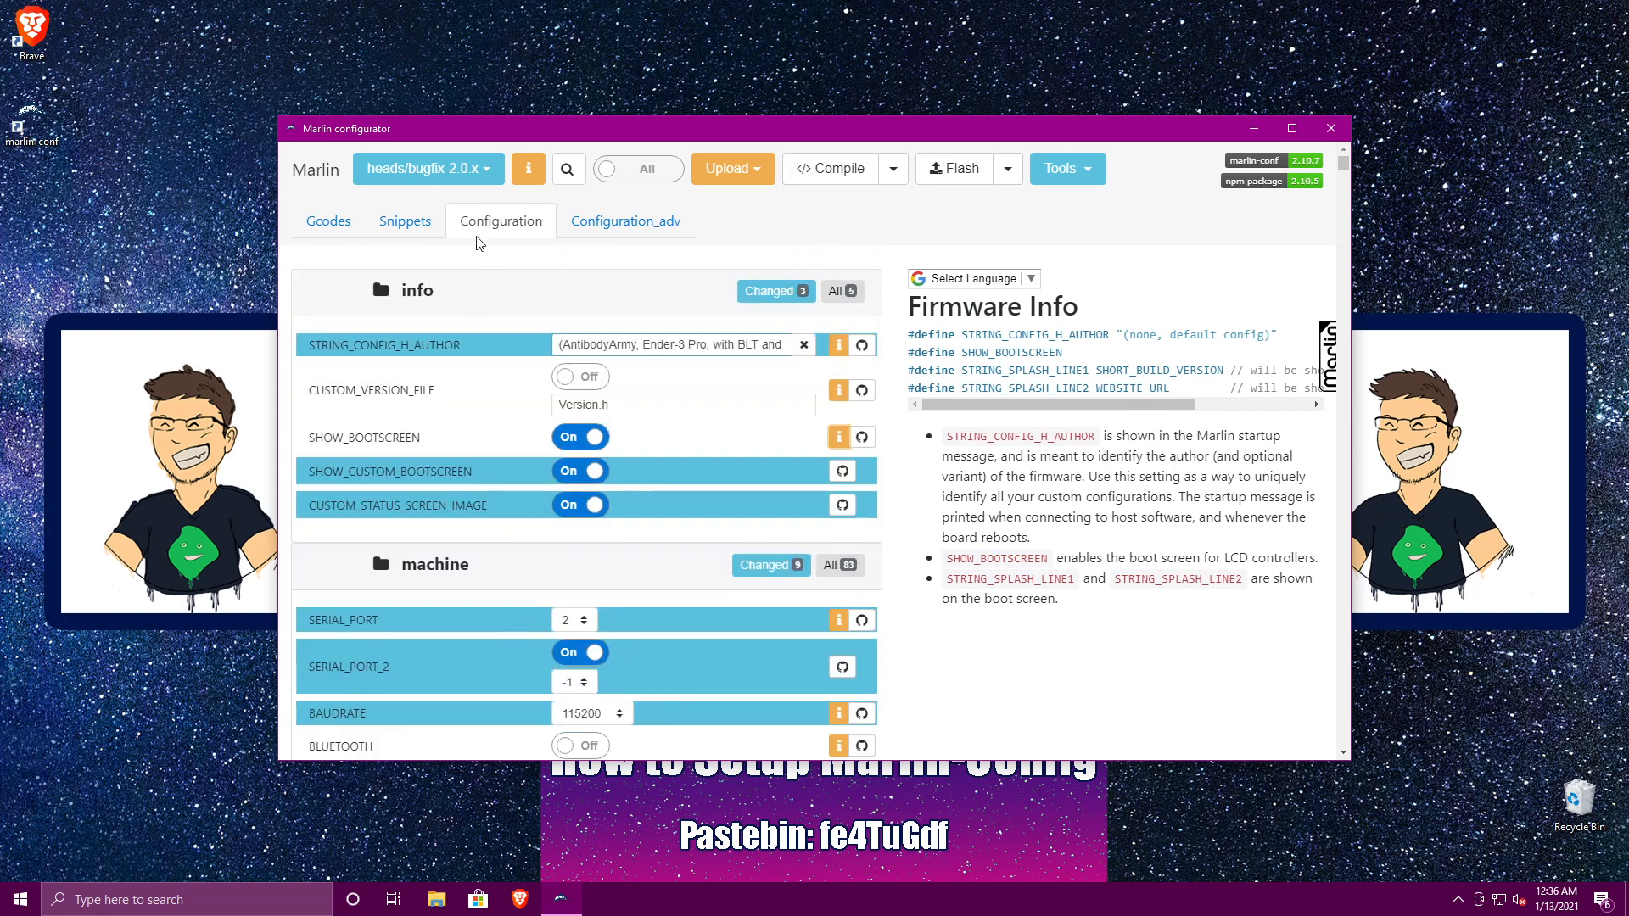
- Review the available Marlin branches without switching version, and close the Marlin configurator
click(423, 179)
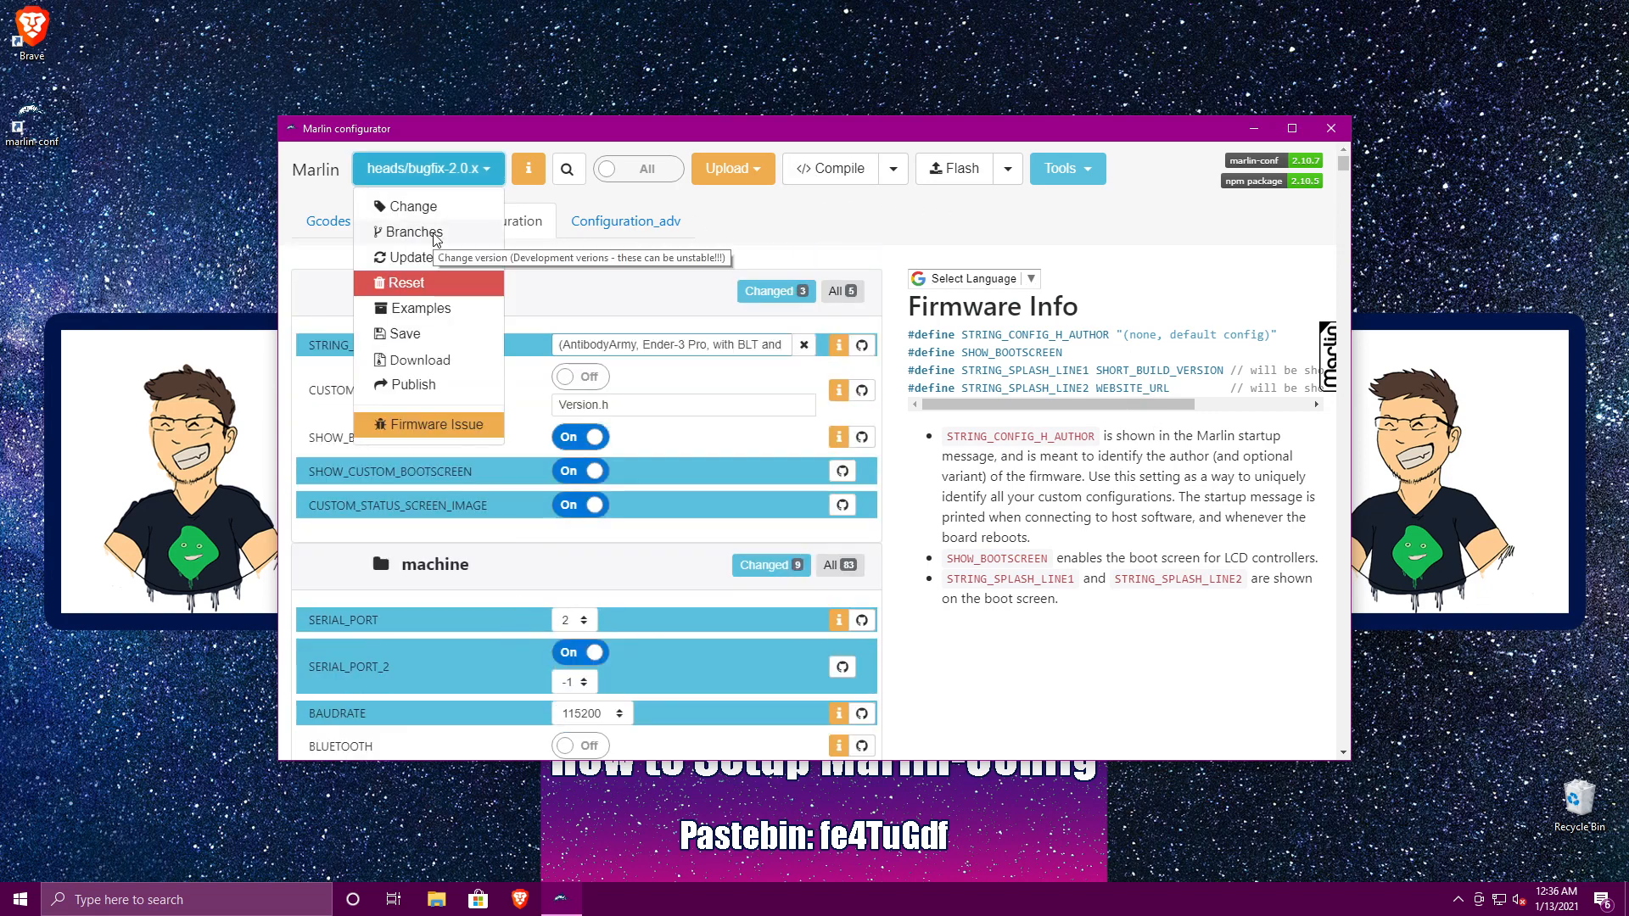
click(433, 235)
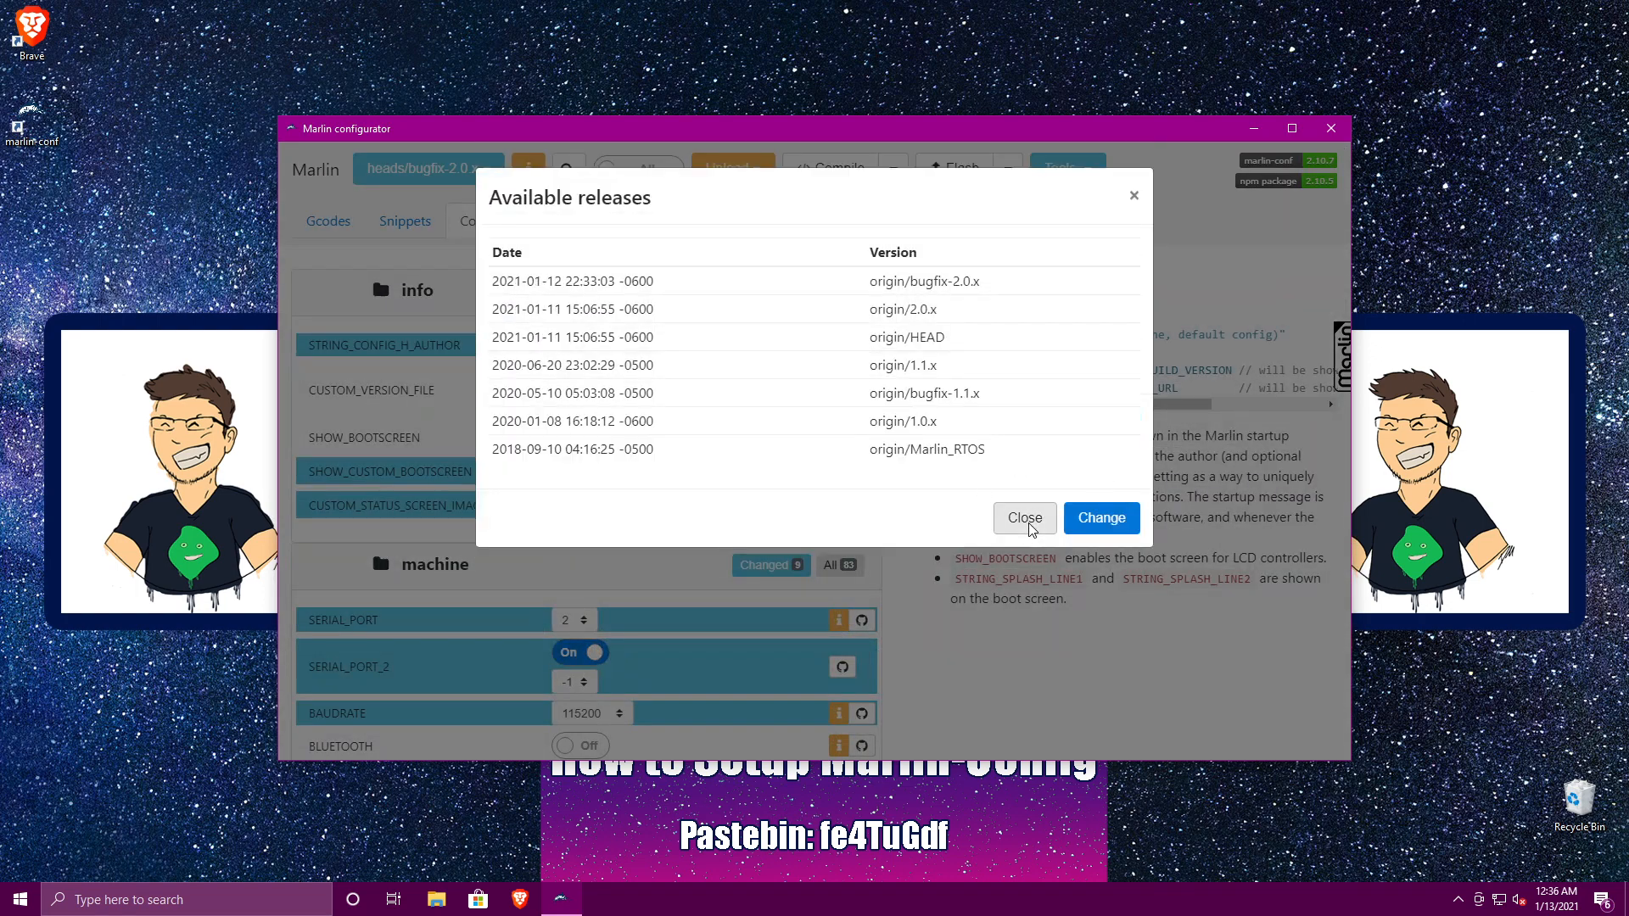
click(1025, 522)
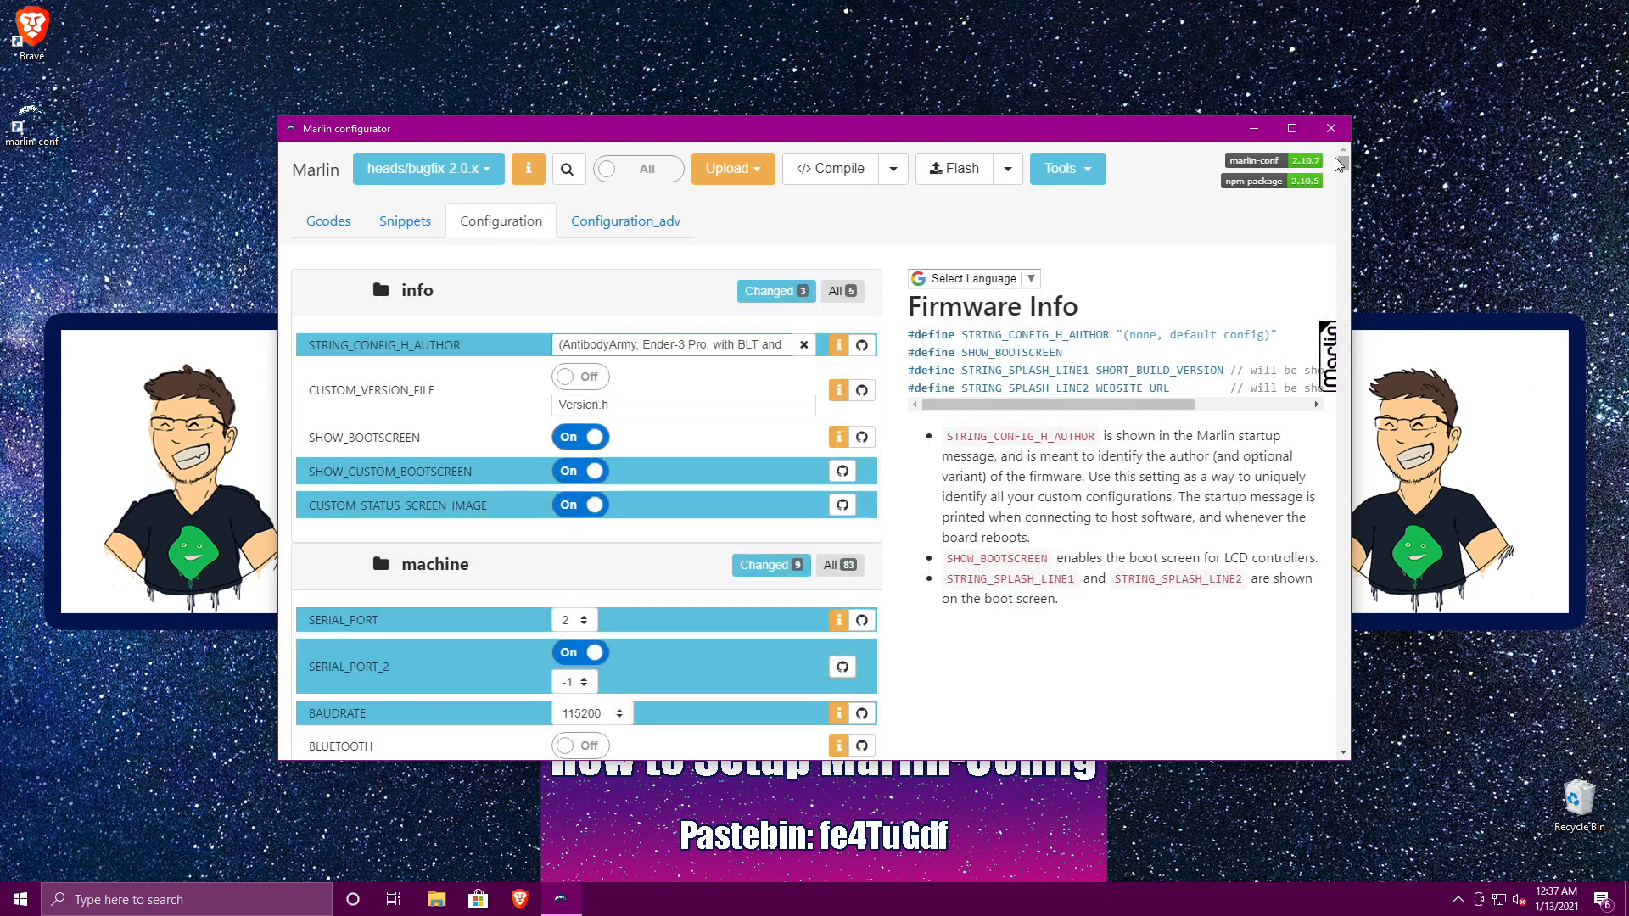
click(463, 167)
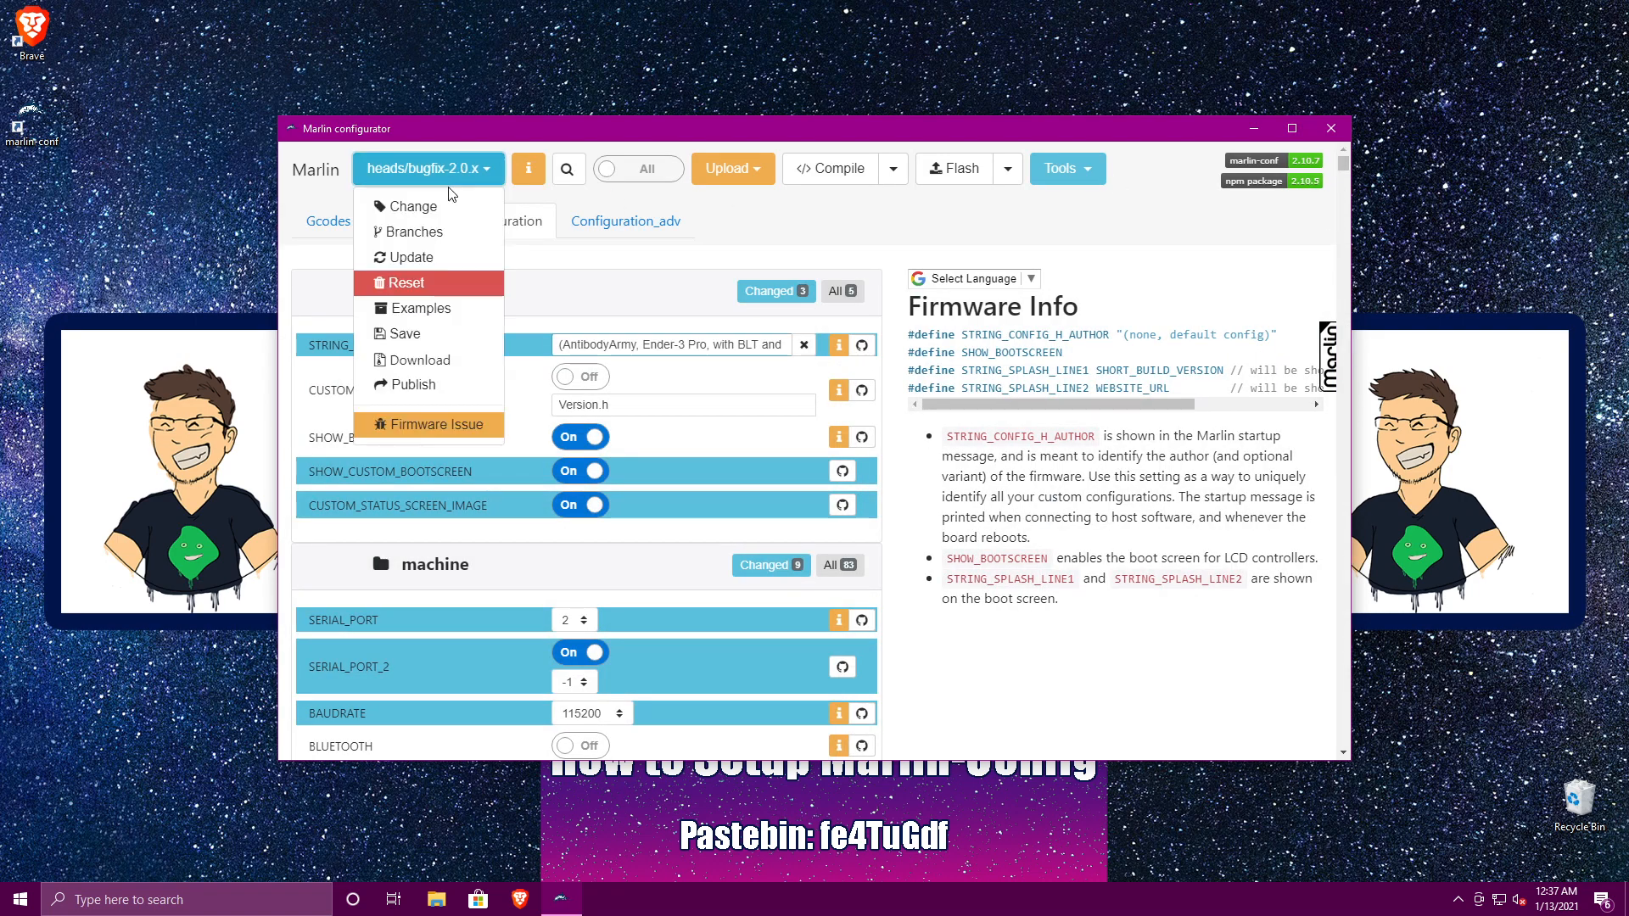
click(1332, 130)
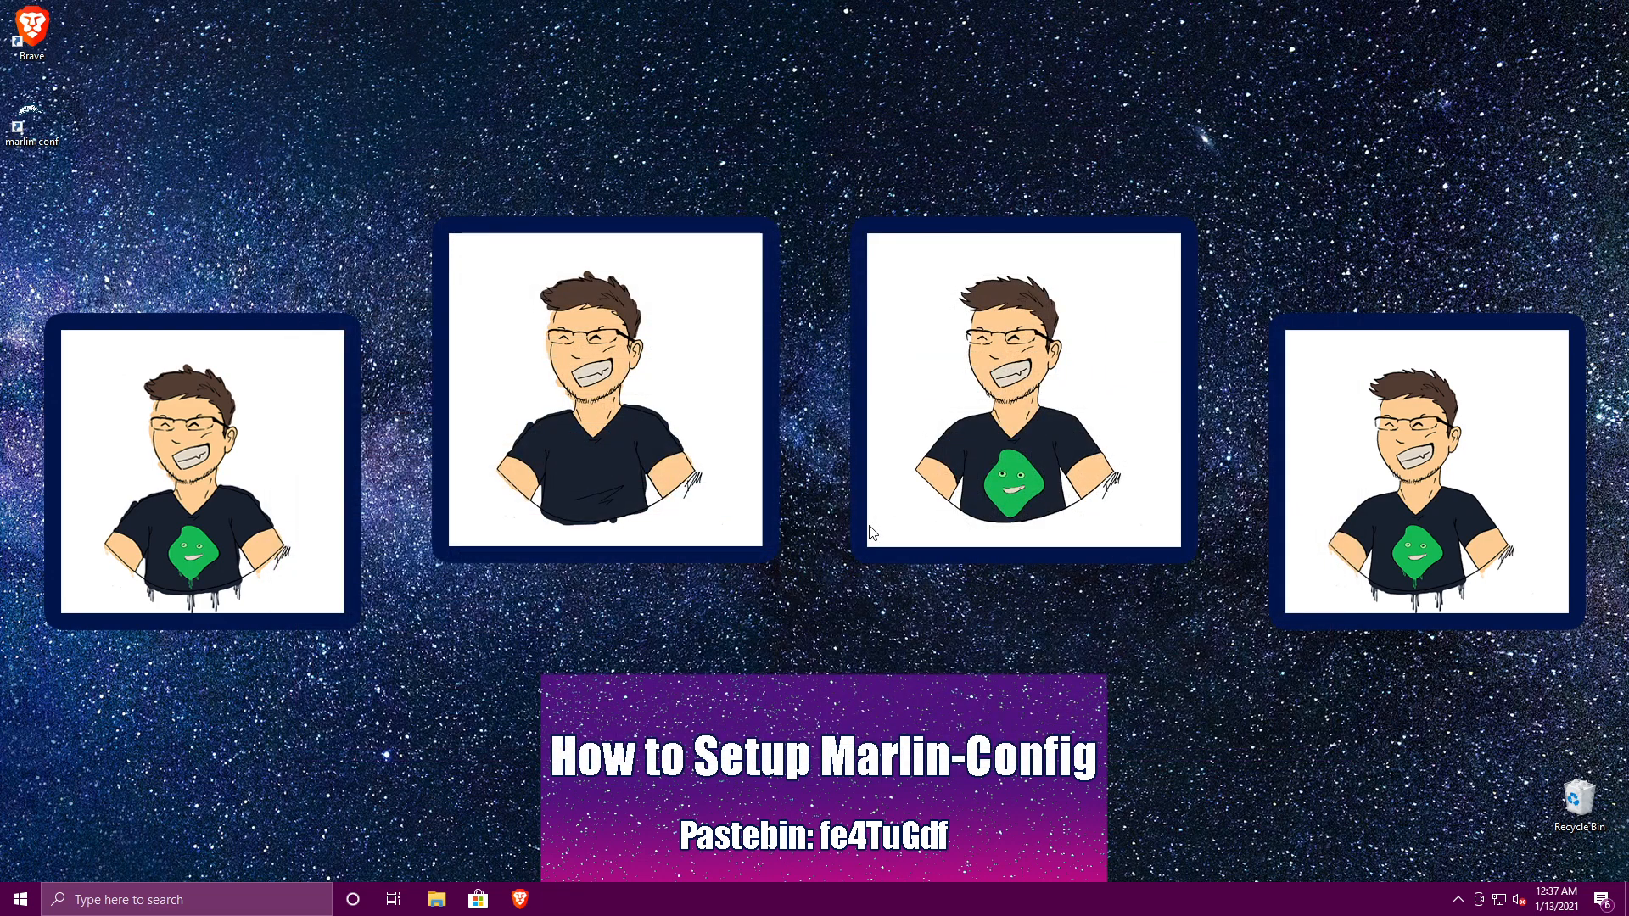